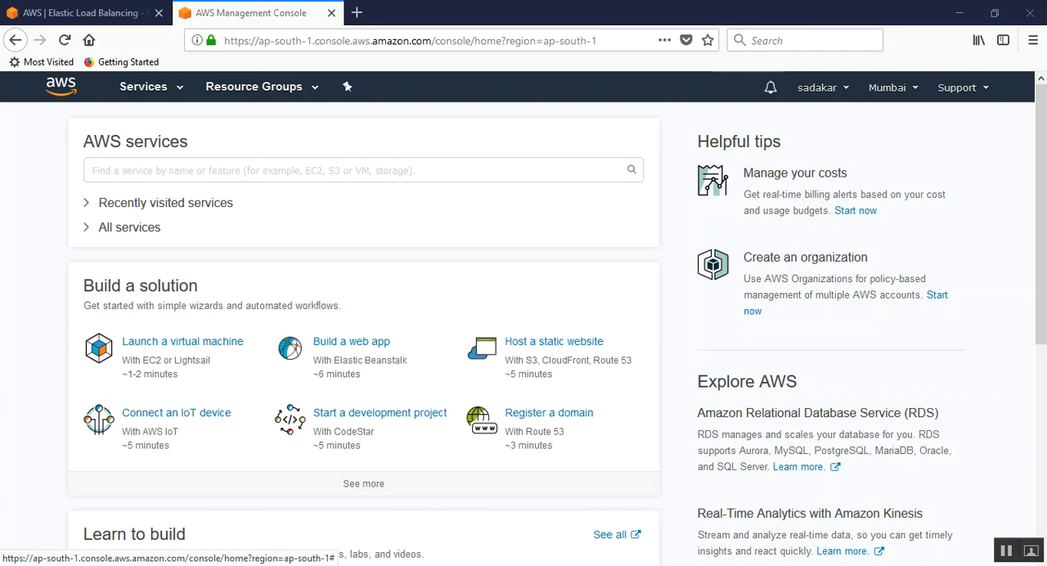
# Step: Switch to the ELB demo notes in Notepad and read the ELB definition, its possible targets and the goal of the tutorial
pyautogui.click(298, 564)
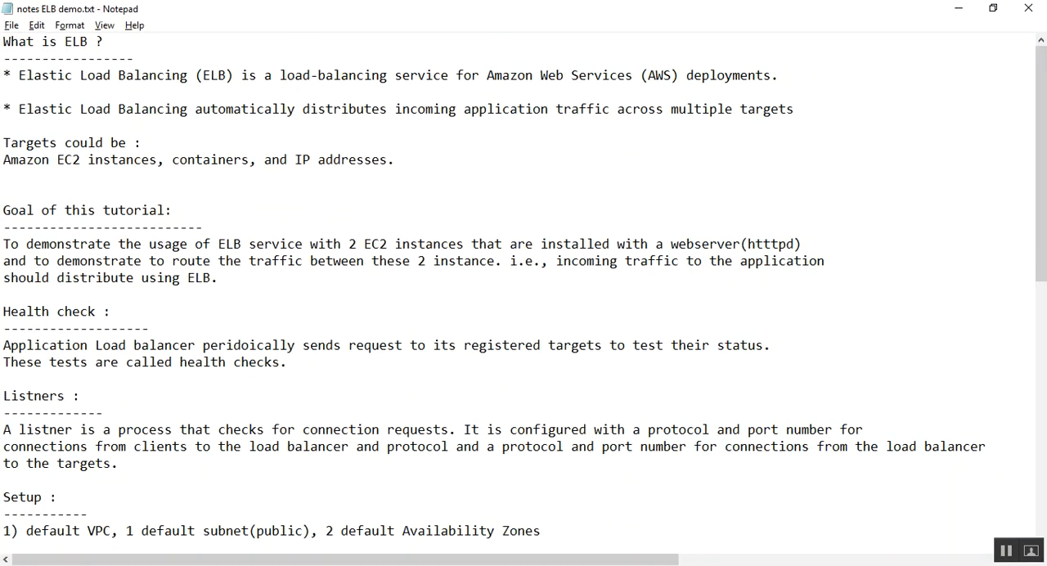
pyautogui.moveTo(18, 74); pyautogui.dragTo(780, 75)
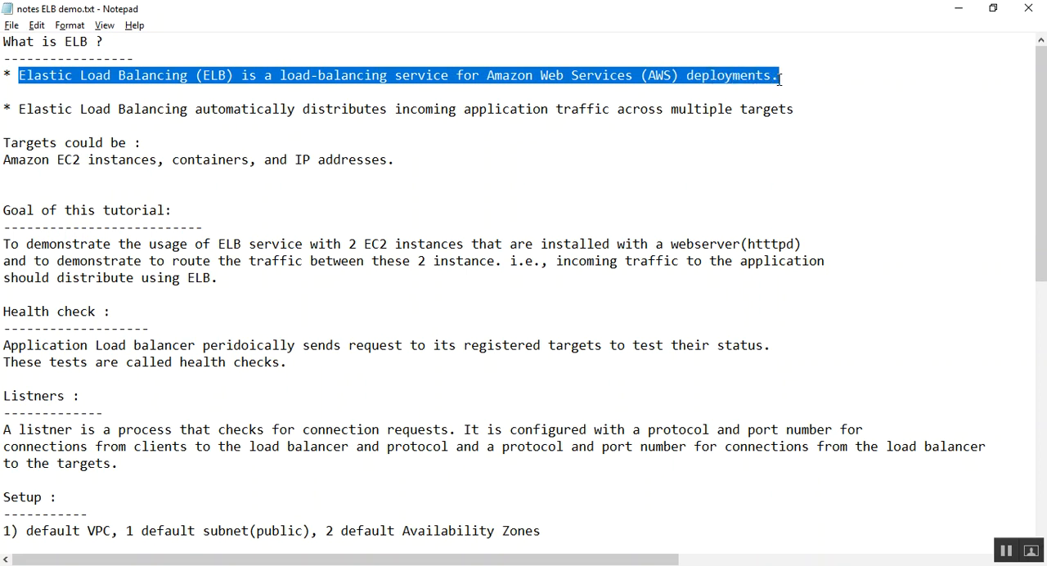
pyautogui.moveTo(241, 109); pyautogui.dragTo(798, 112)
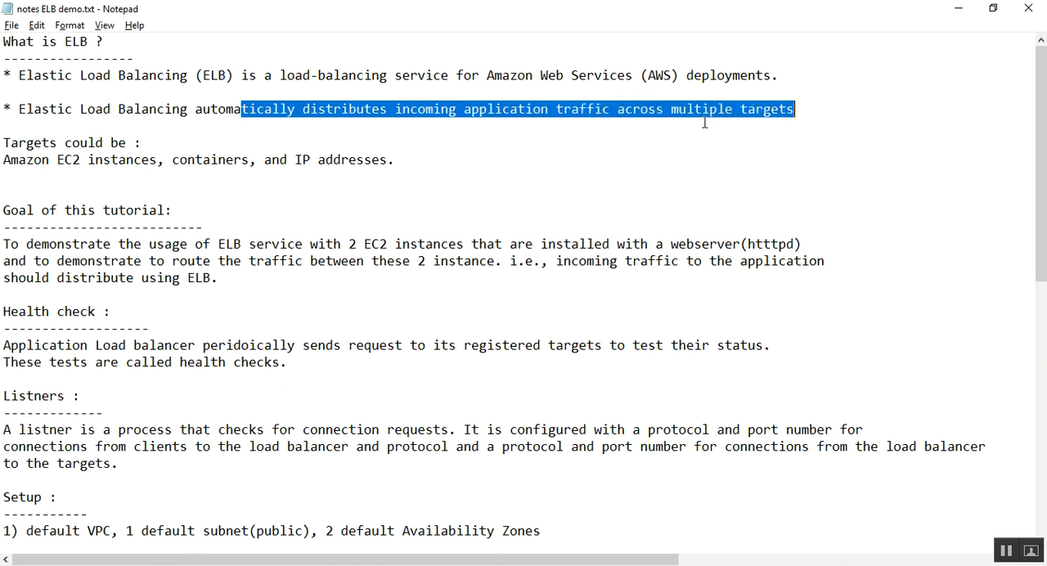
pyautogui.click(388, 143)
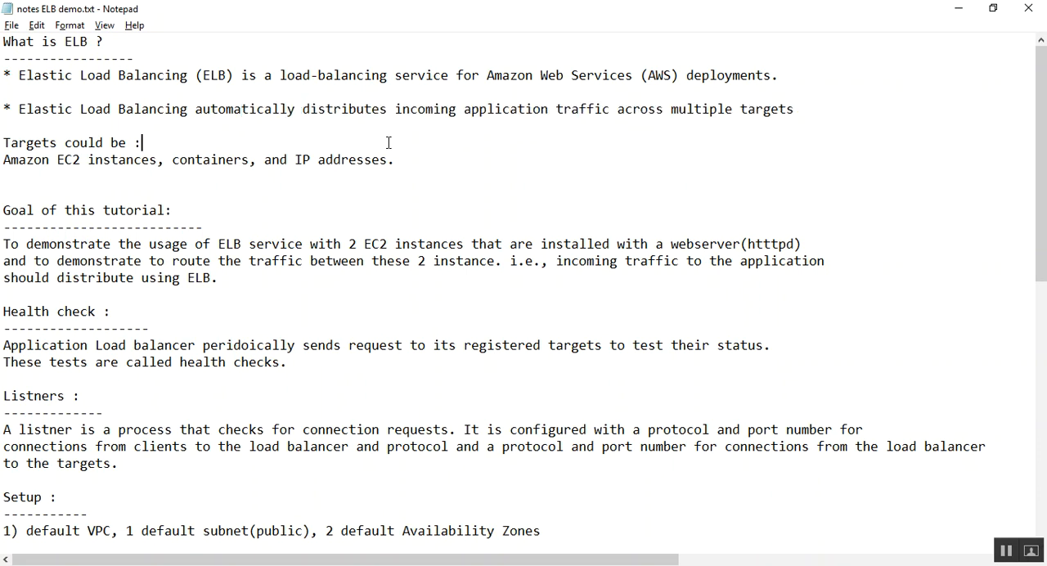
pyautogui.moveTo(57, 160); pyautogui.dragTo(250, 162)
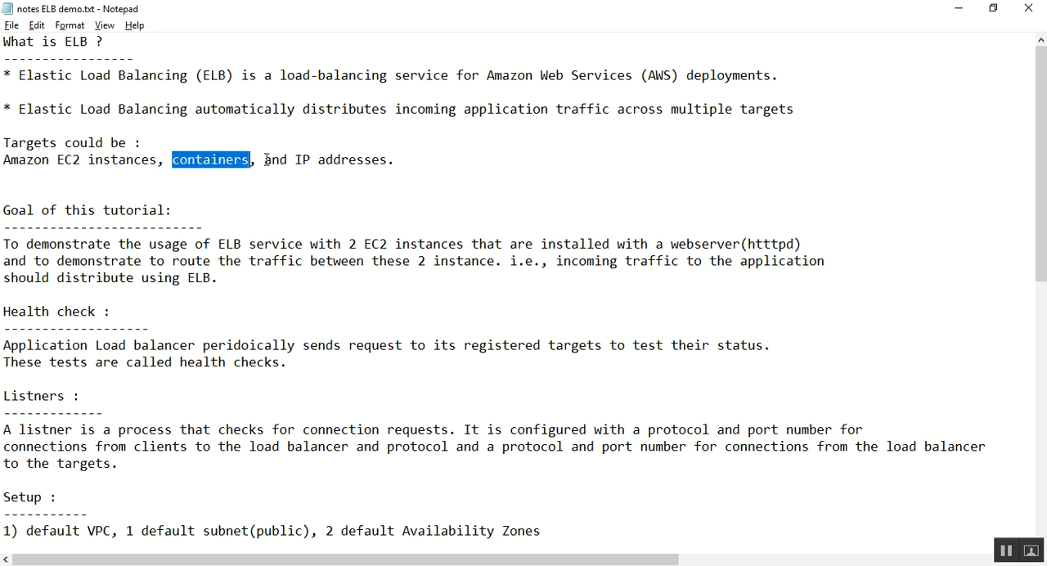
pyautogui.click(266, 160)
pyautogui.scroll(-3, 243, 175)
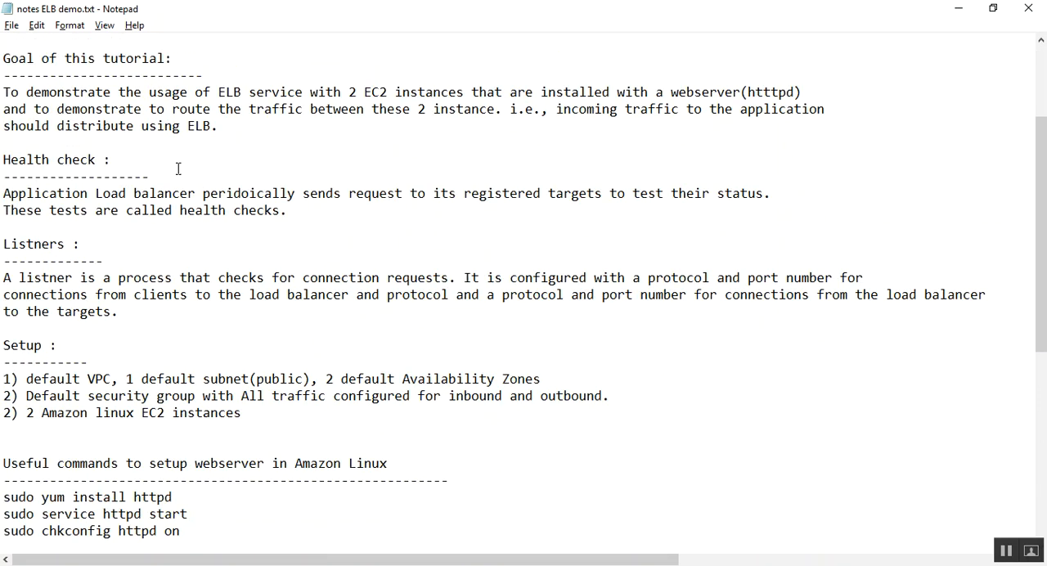
pyautogui.moveTo(4, 57); pyautogui.dragTo(167, 57)
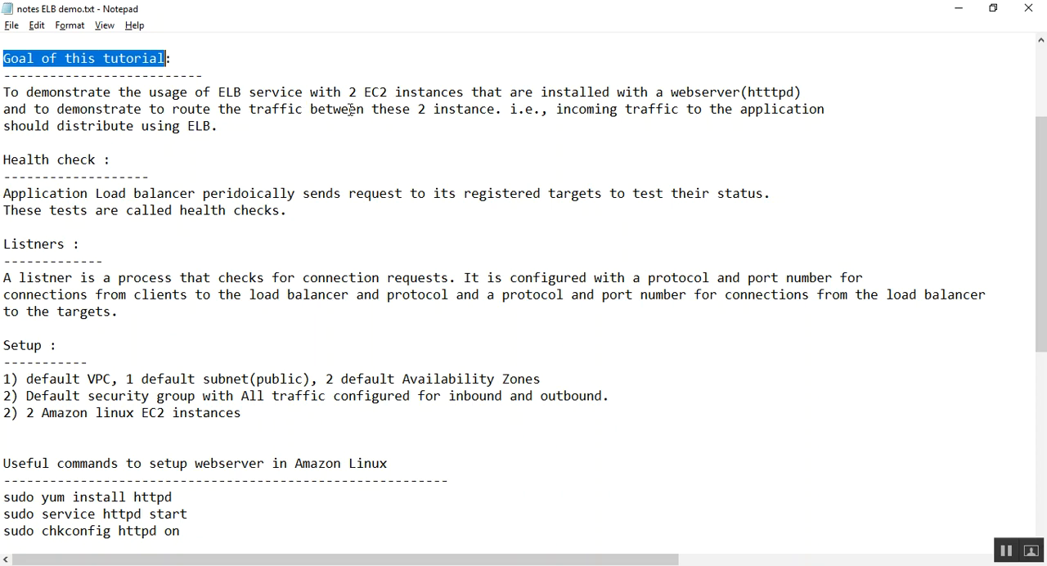
# Step: Correct "2 instance" to "2 instances" in the tutorial goal paragraph, keeping its punctuation intact
pyautogui.click(498, 108)
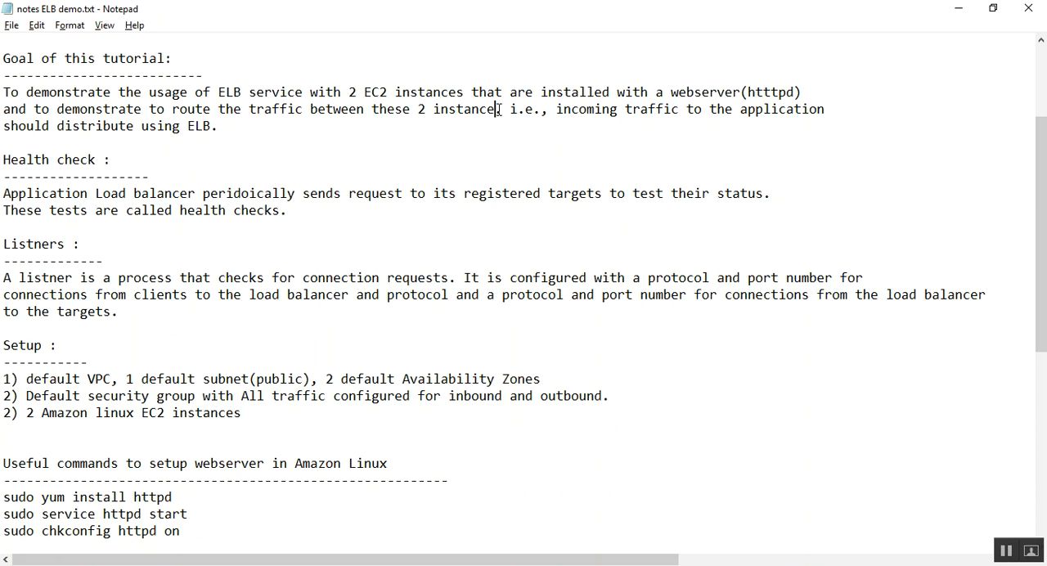
pyautogui.write('s.')
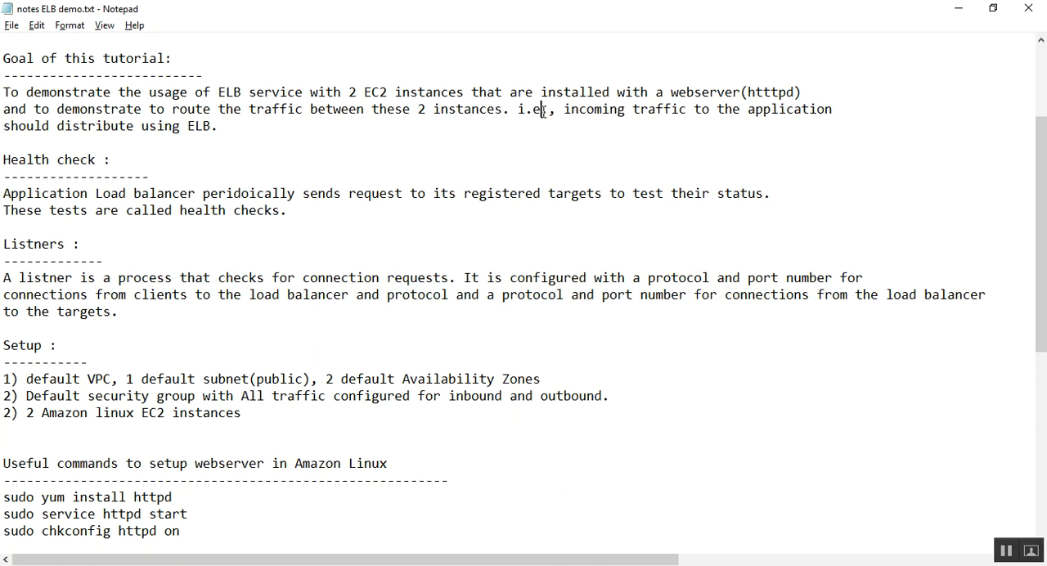
pyautogui.click(544, 112)
pyautogui.write('.')
pyautogui.click(214, 128)
pyautogui.write('.')
# Step: Review the Setup section of the notes, especially the first item on the VPC, subnet and Availability Zones
pyautogui.scroll(-2, 240, 129)
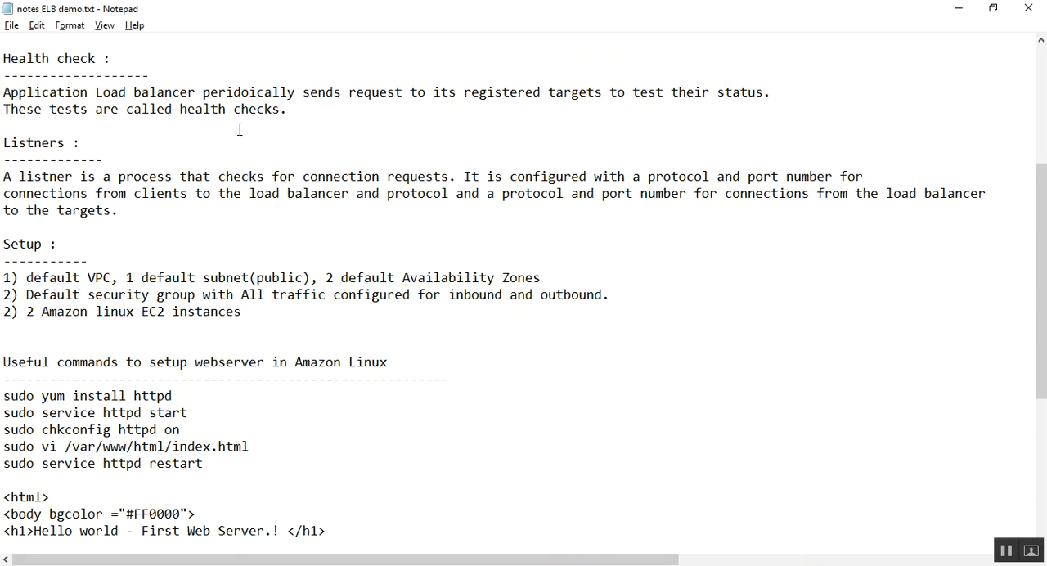
pyautogui.scroll(1, 240, 129)
pyautogui.scroll(-1, 240, 129)
pyautogui.scroll(-1, 121, 287)
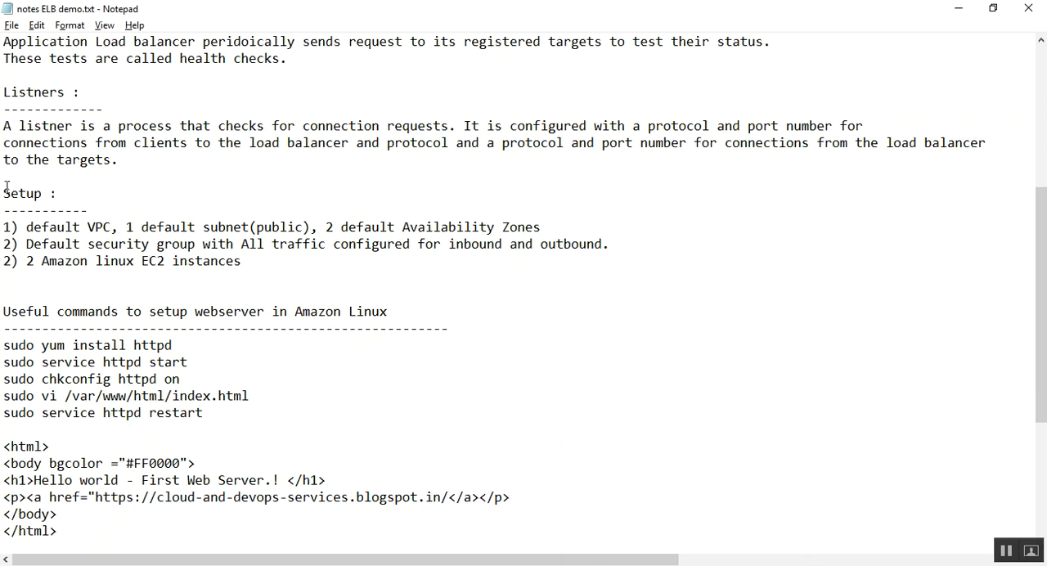
pyautogui.moveTo(4, 187); pyautogui.dragTo(398, 264)
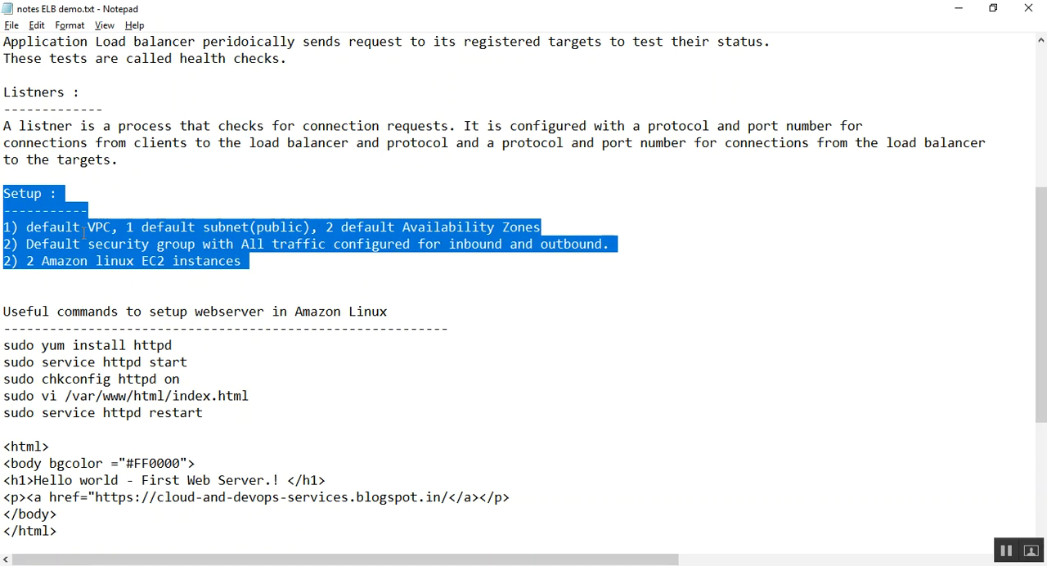
pyautogui.click(37, 225)
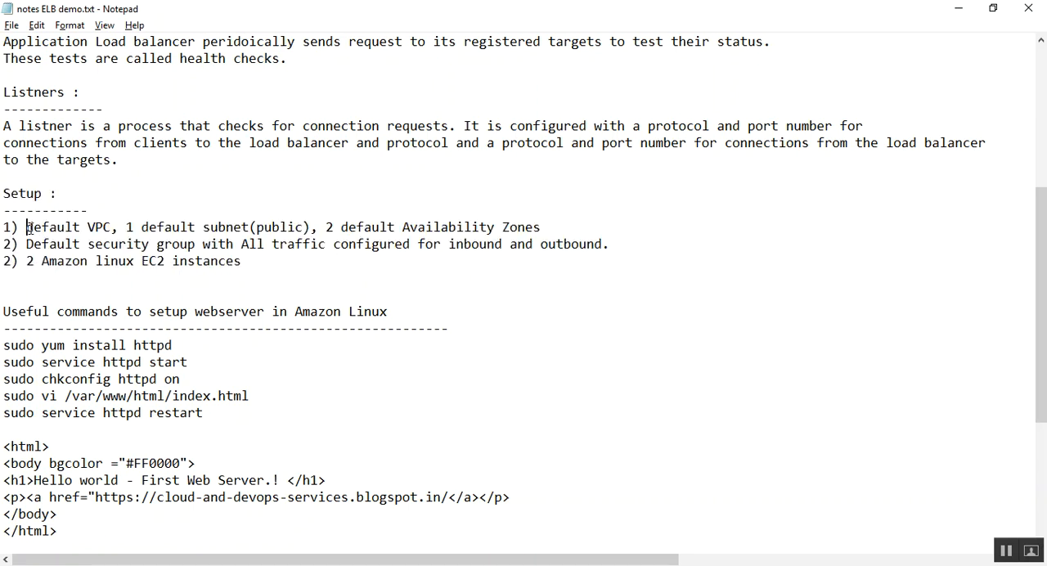
pyautogui.moveTo(26, 228); pyautogui.dragTo(113, 228)
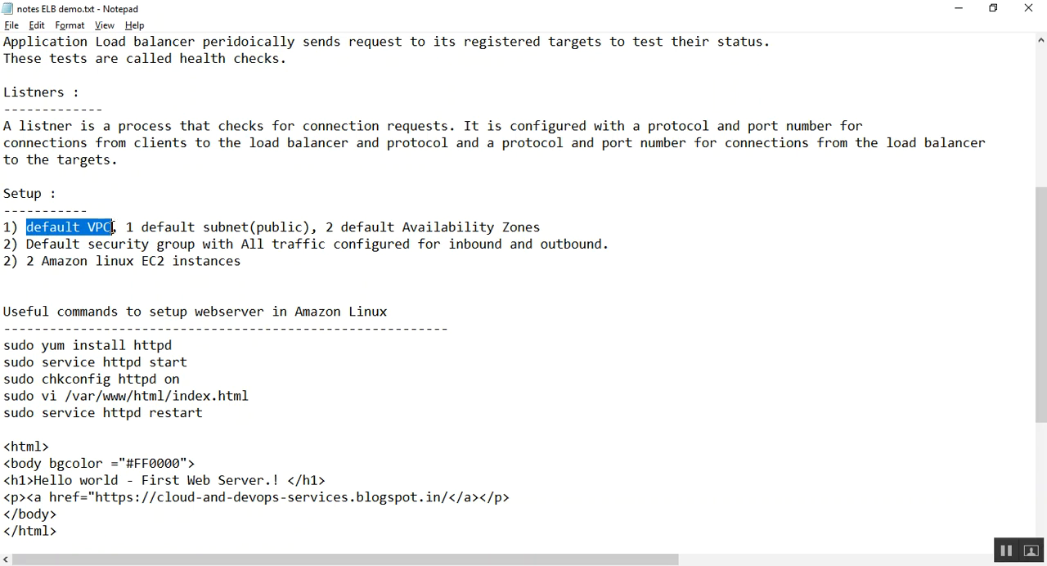
pyautogui.moveTo(126, 227); pyautogui.dragTo(311, 226)
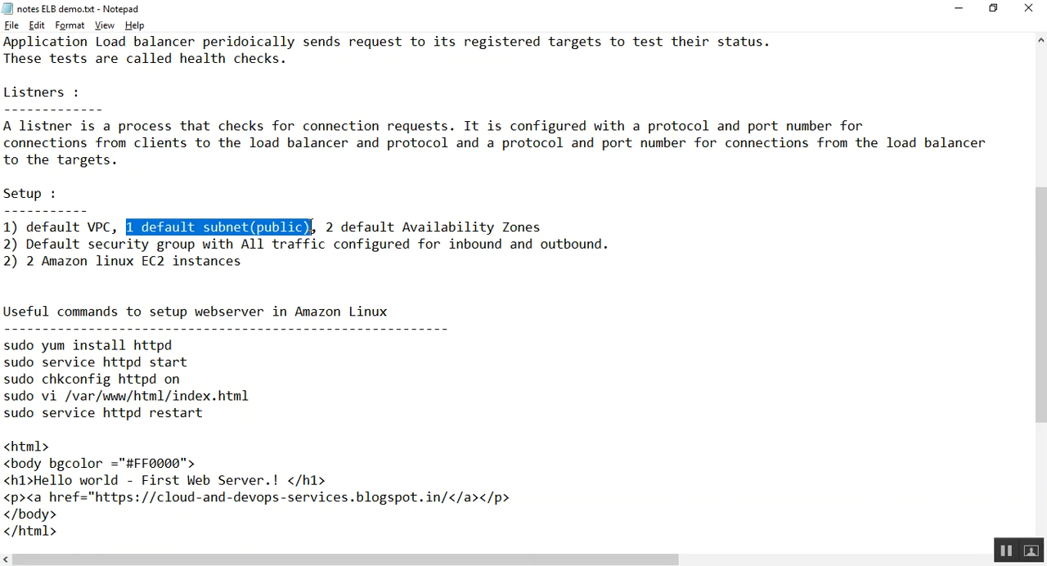
pyautogui.moveTo(328, 226); pyautogui.dragTo(561, 226)
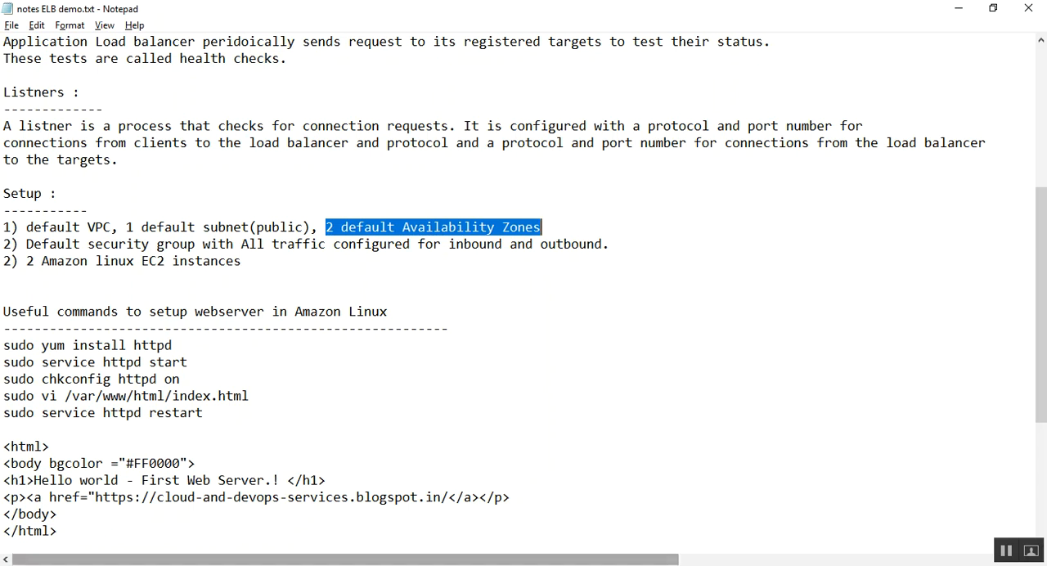
# Step: Renumber the Amazon linux EC2 instances item in the Setup list as 3
pyautogui.click(12, 260)
pyautogui.press('BackSpace')
pyautogui.write('3')
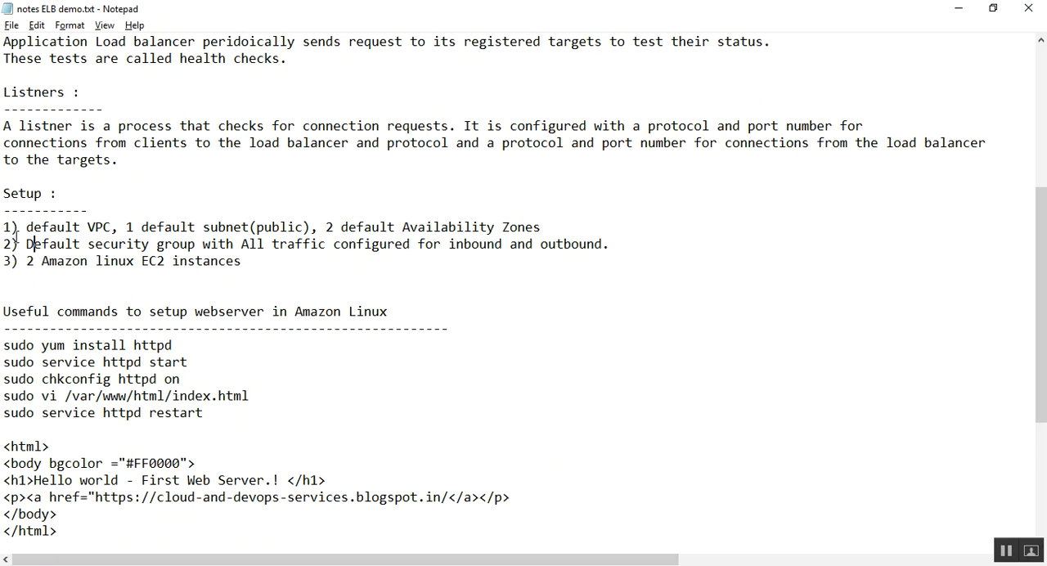
# Step: Read the Setup items on the security group and EC2 instances, and the webserver requirement in the tutorial goal
pyautogui.moveTo(28, 244); pyautogui.dragTo(203, 244)
pyautogui.click(198, 244)
pyautogui.moveTo(235, 244); pyautogui.dragTo(418, 243)
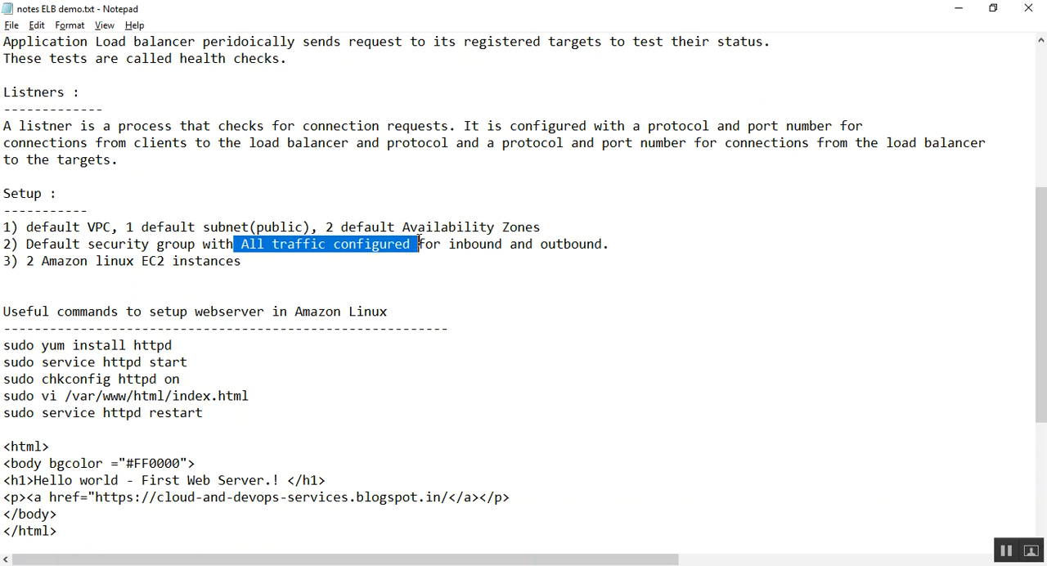
pyautogui.click(171, 260)
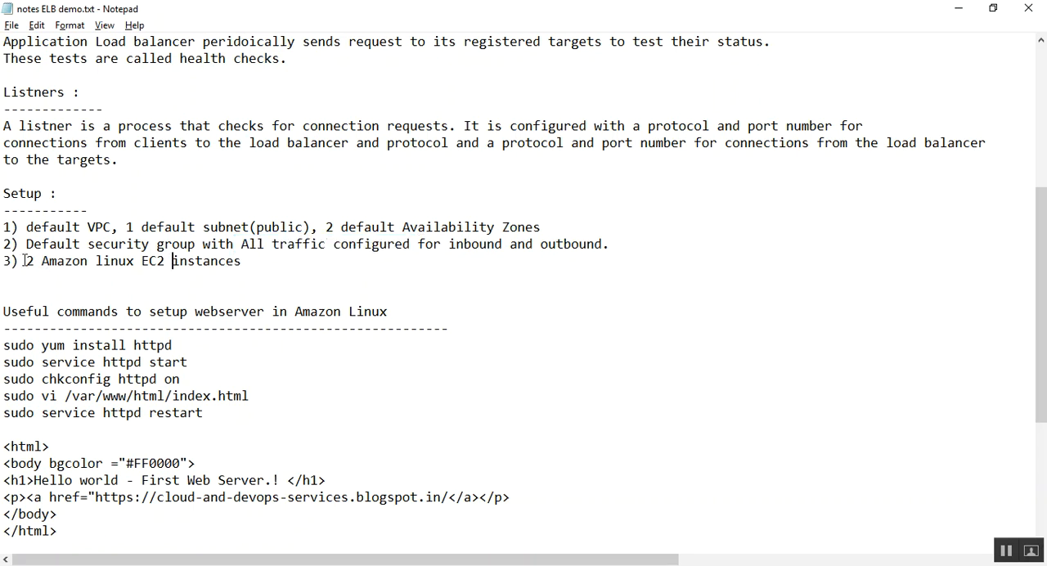
pyautogui.moveTo(25, 260); pyautogui.dragTo(242, 260)
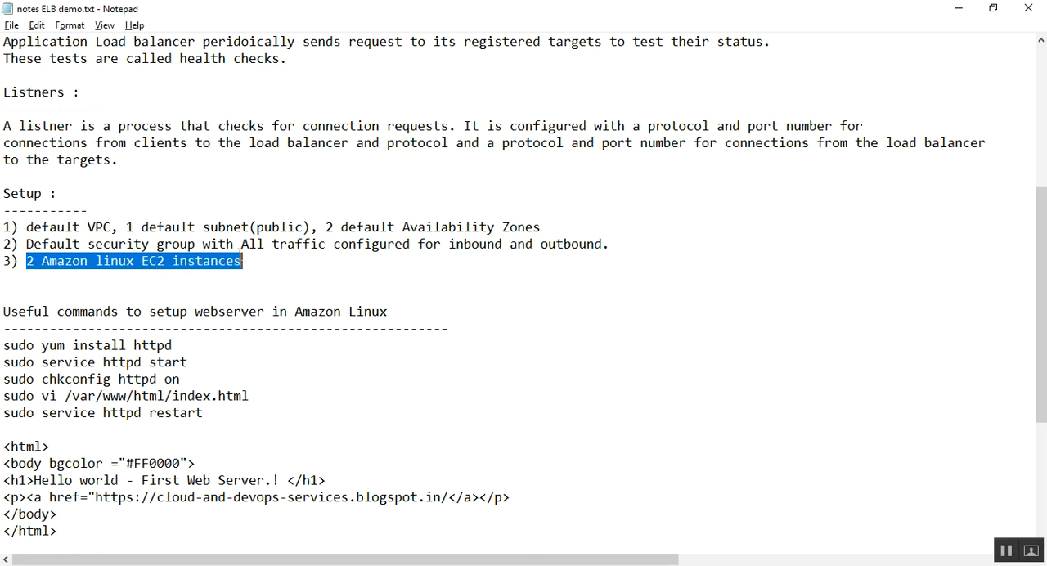
pyautogui.click(68, 263)
pyautogui.click(252, 263)
pyautogui.moveTo(253, 264); pyautogui.dragTo(27, 262)
pyautogui.click(54, 264)
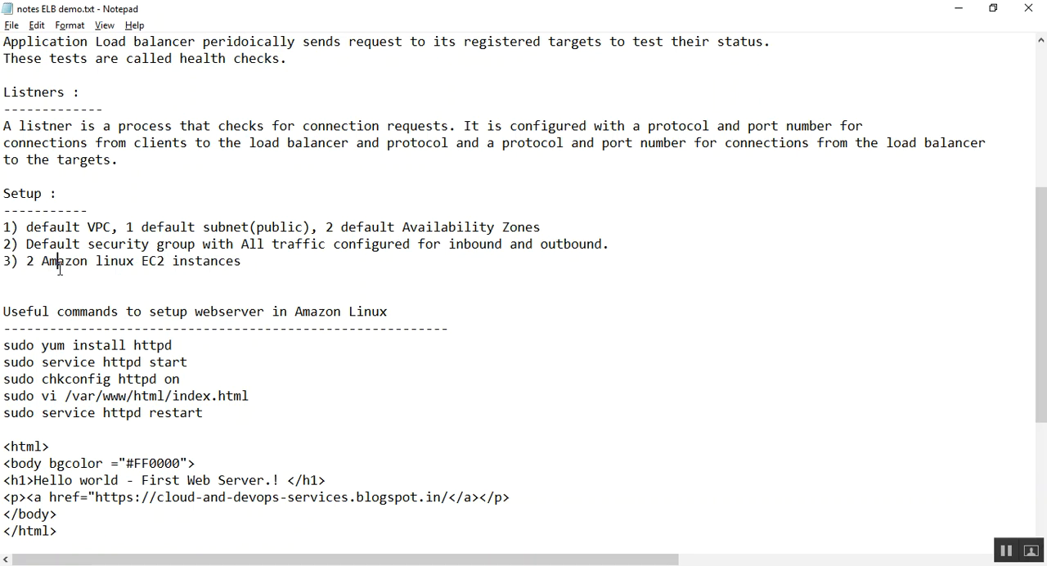
pyautogui.scroll(1, 73, 283)
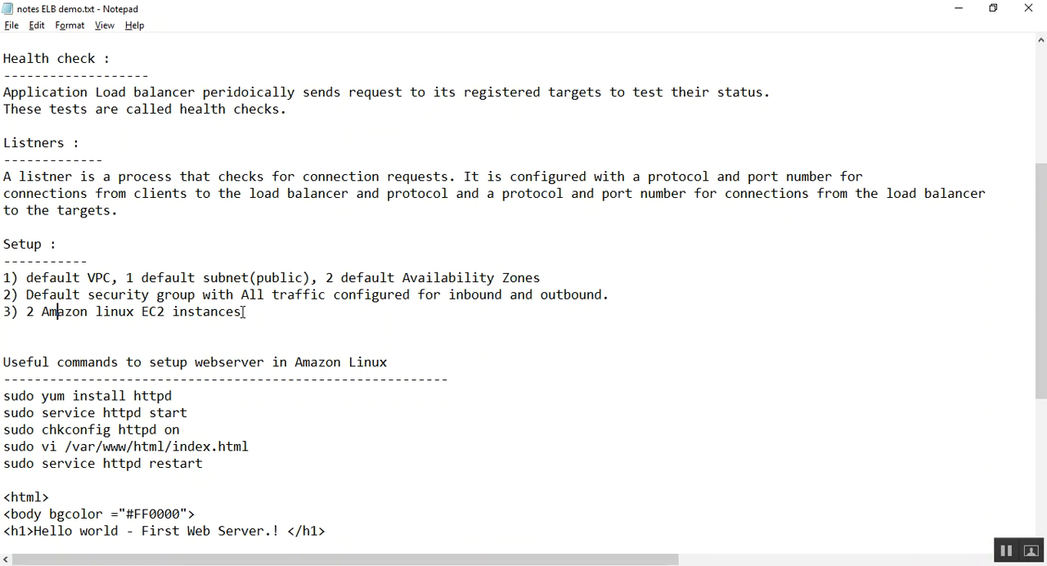
pyautogui.scroll(3, 244, 312)
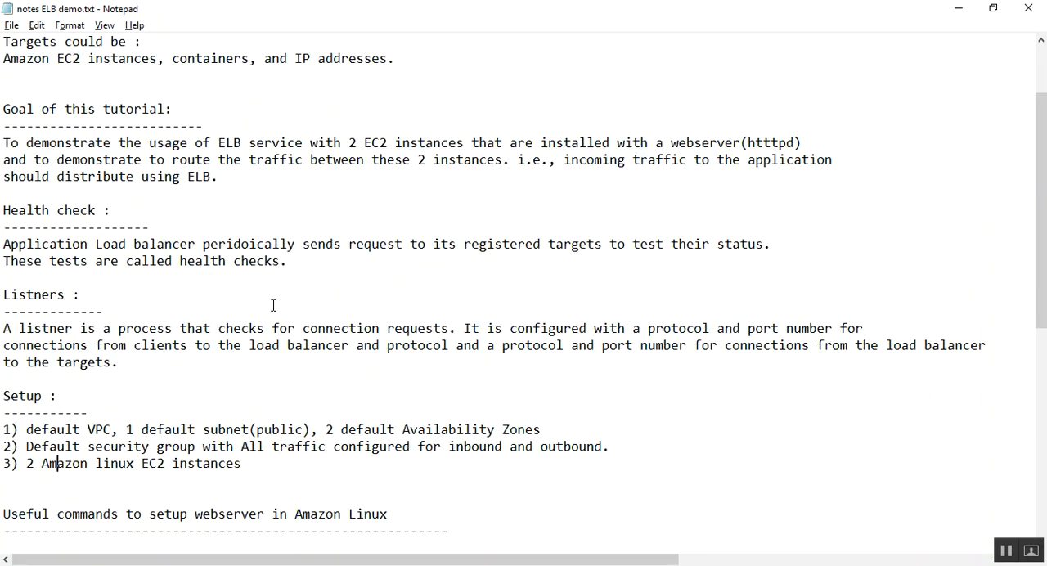
pyautogui.moveTo(651, 143); pyautogui.dragTo(803, 143)
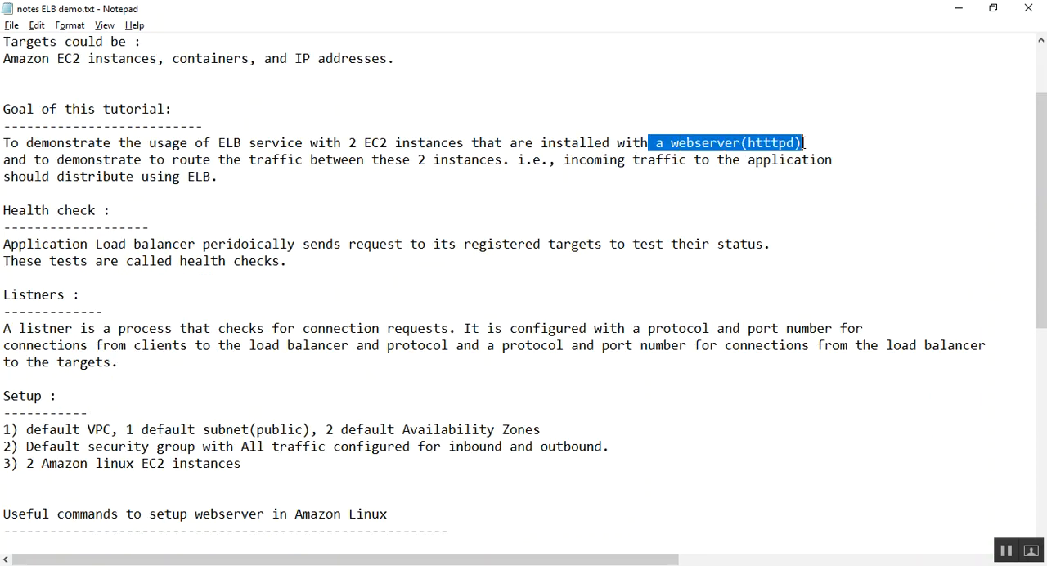
pyautogui.click(725, 143)
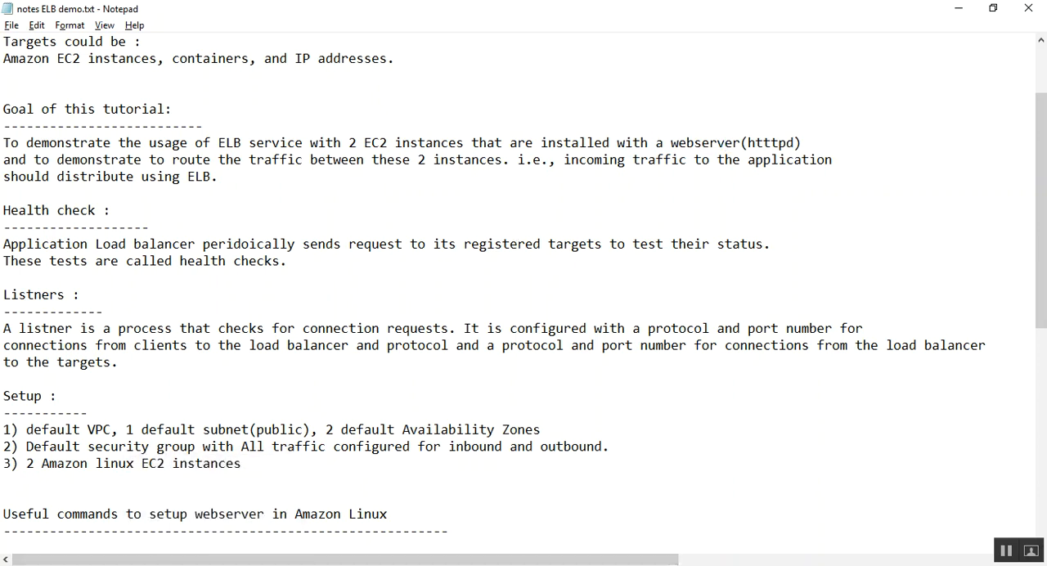
# Step: Switch to the AWS Management Console in Firefox and open the EC2 service
pyautogui.moveTo(212, 565)
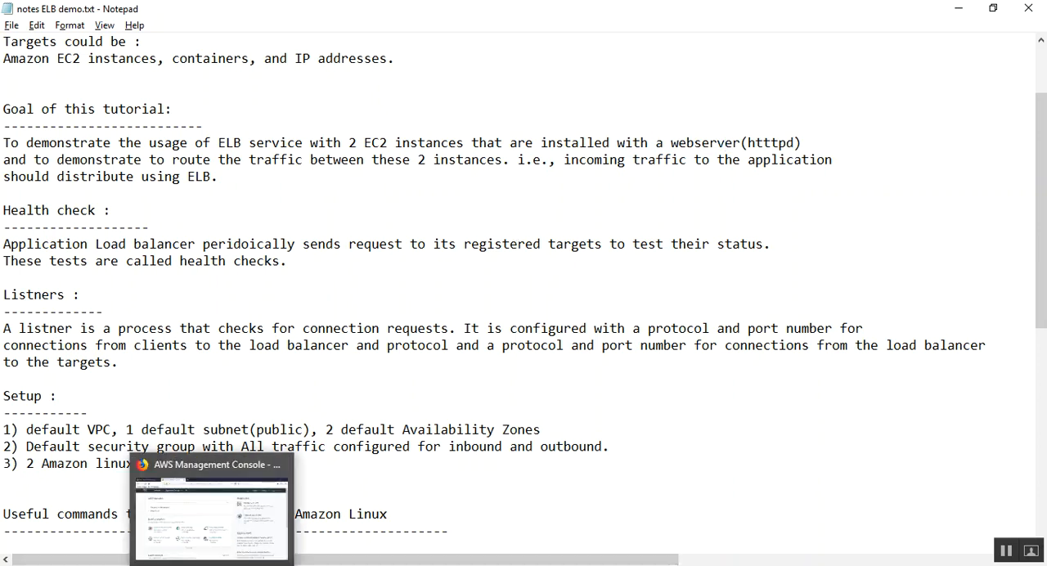
pyautogui.click(212, 565)
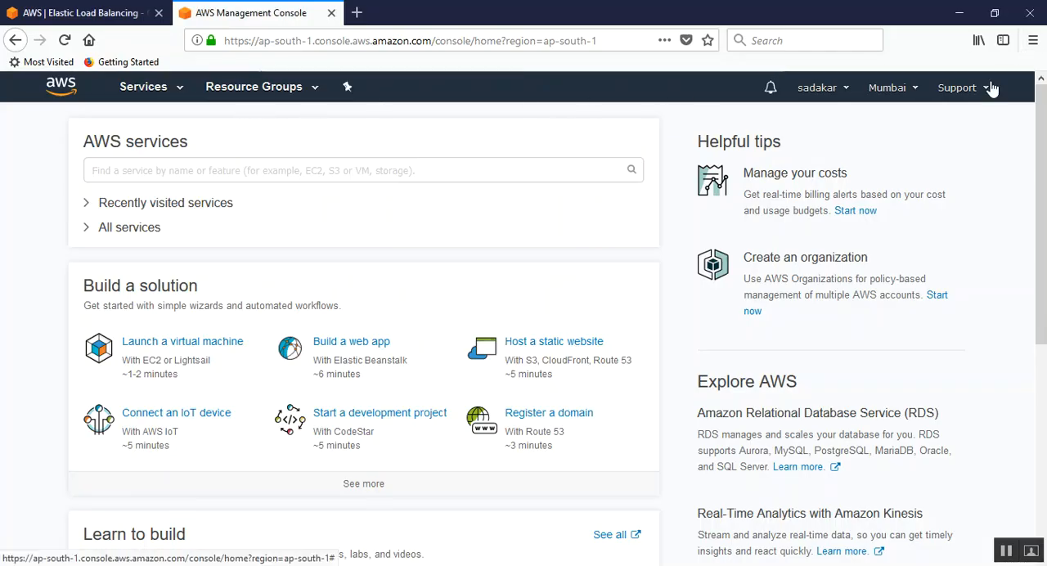
pyautogui.moveTo(1044, 97)
pyautogui.mouseDown()
pyautogui.moveTo(1043, 112)
pyautogui.moveTo(1043, 81)
pyautogui.mouseUp()
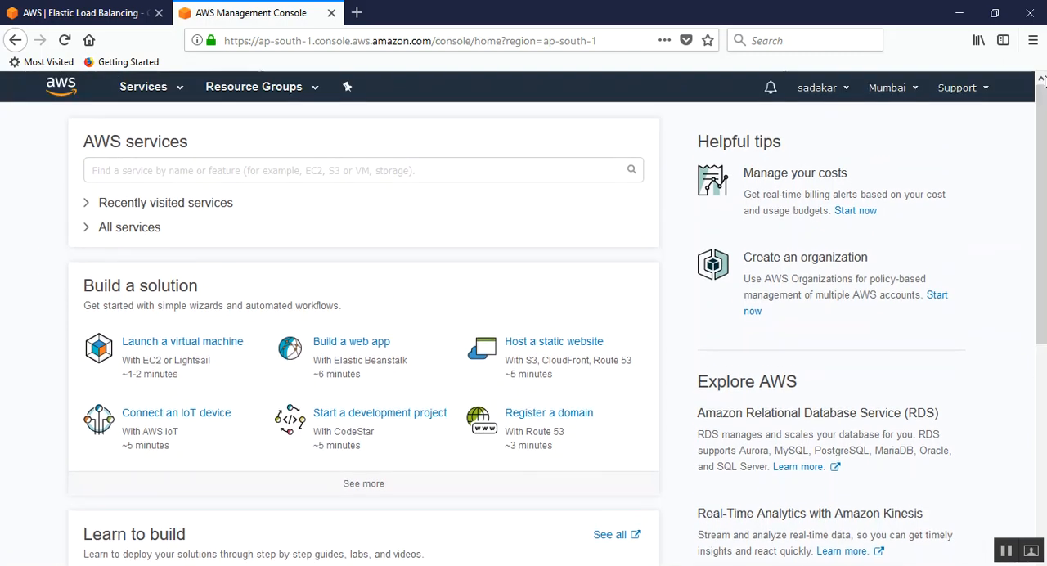
pyautogui.click(179, 94)
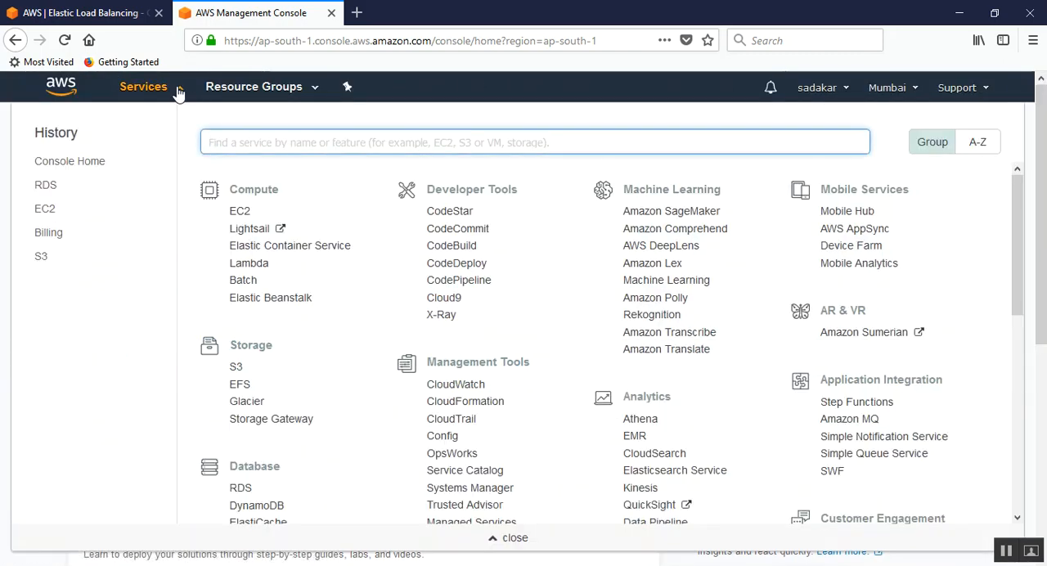
pyautogui.click(239, 213)
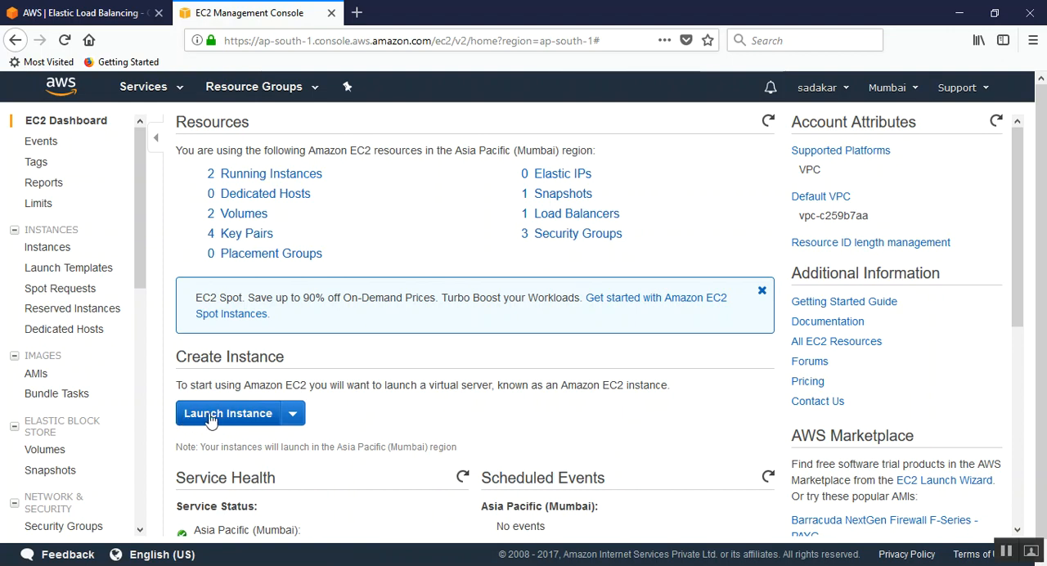
# Step: Start launching an instance from Amazon Linux AMI 2017.09.1 (HVM), SSD Volume Type, with type t2.micro, and continue to the instance details
pyautogui.click(253, 421)
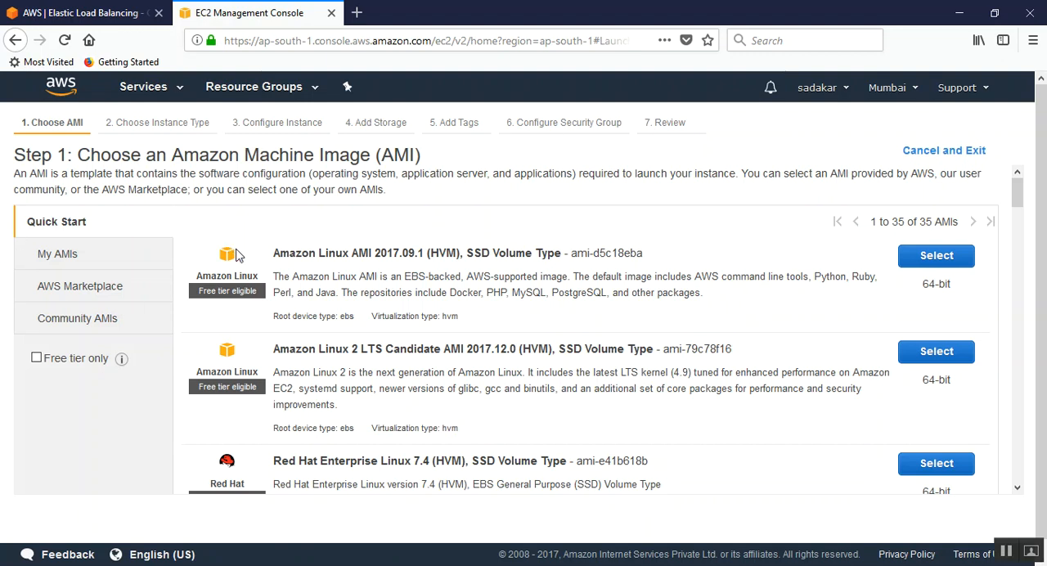
pyautogui.moveTo(275, 257); pyautogui.dragTo(560, 253)
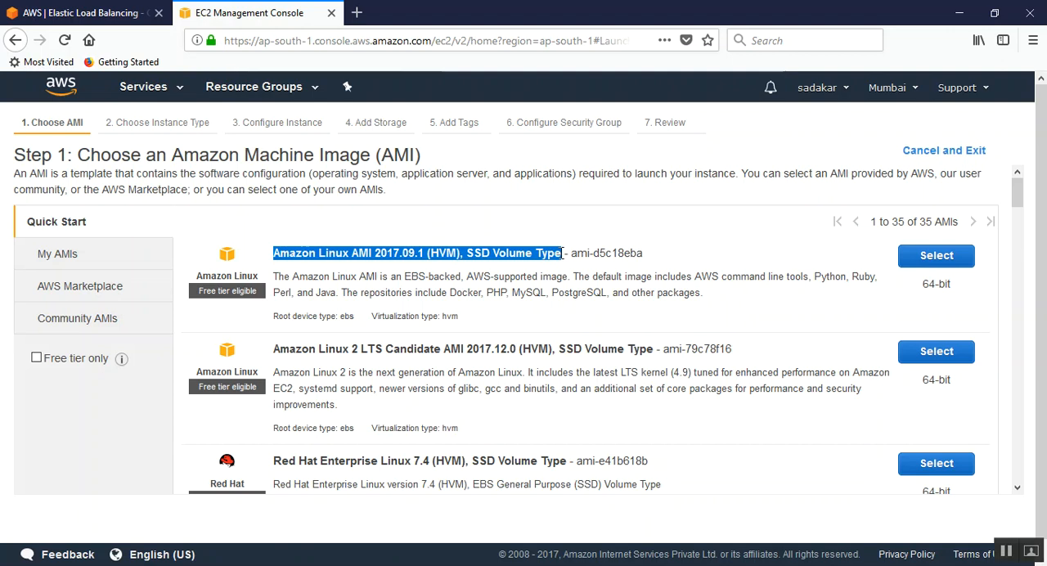
pyautogui.click(937, 256)
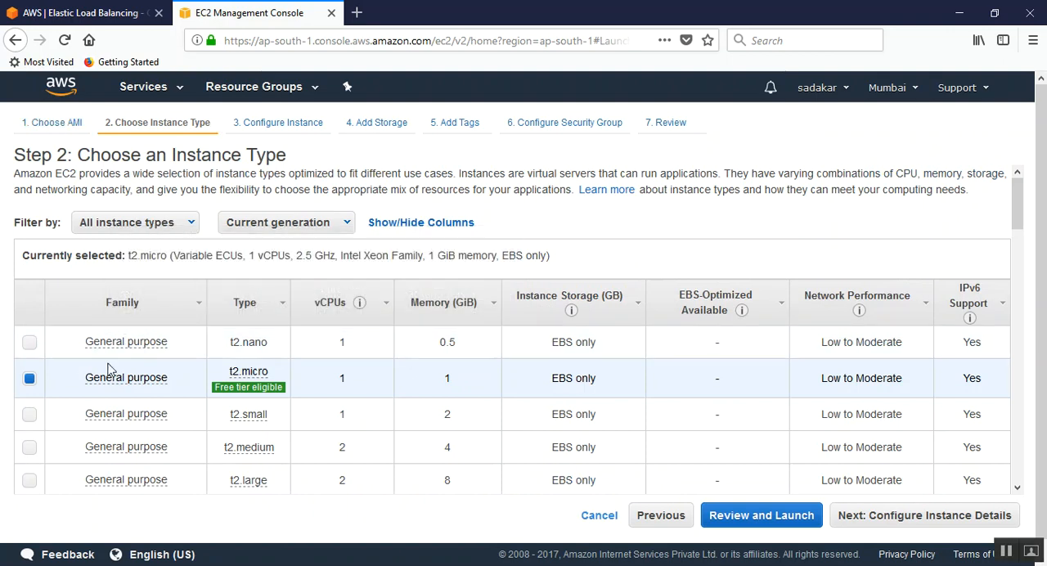
pyautogui.moveTo(260, 378)
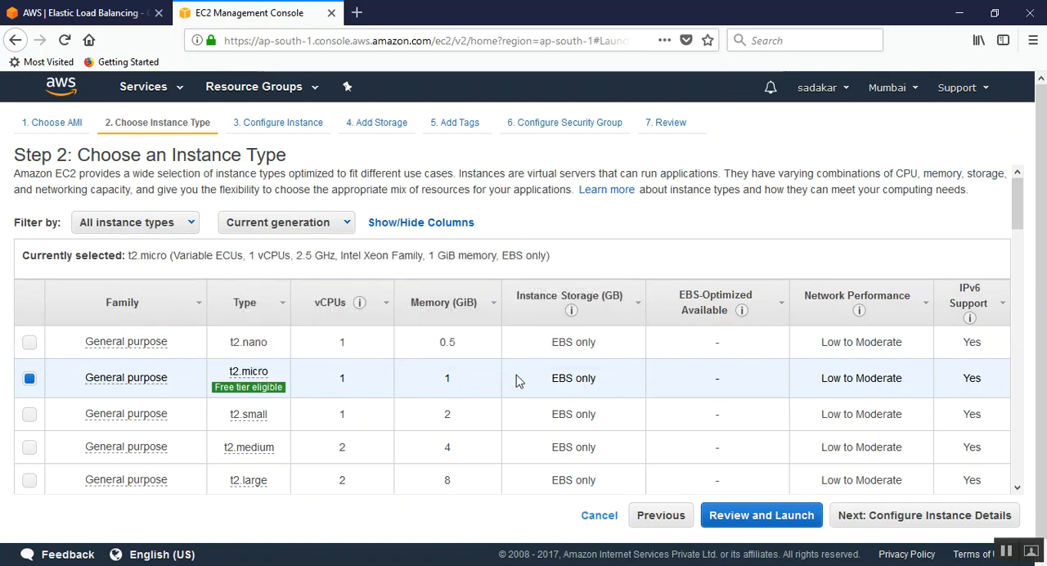
pyautogui.click(923, 518)
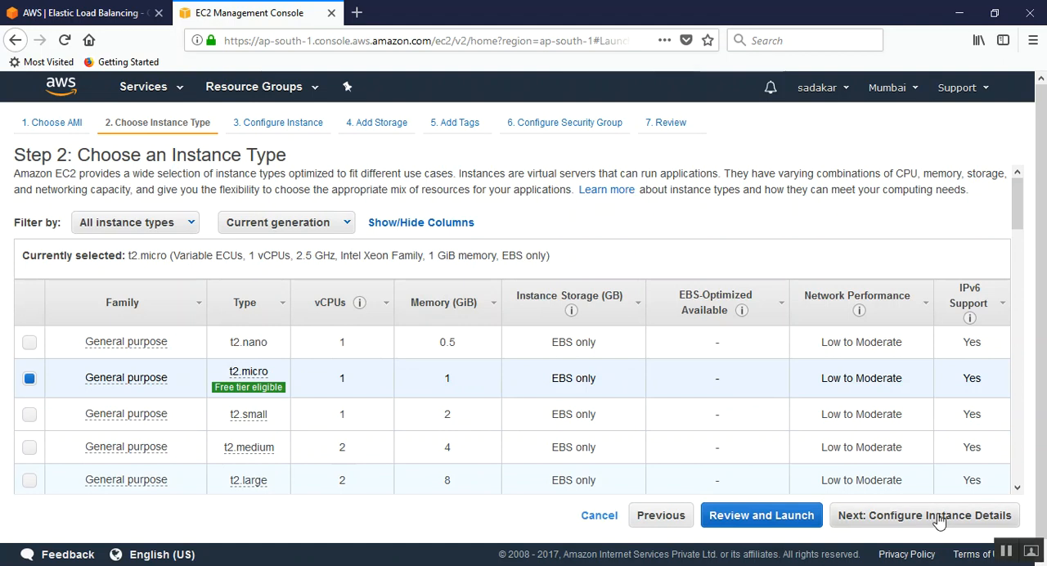
# Step: Place the instance in the default VPC's Default subnet A in ap-south-1a and continue to the storage settings
pyautogui.click(373, 295)
pyautogui.click(376, 297)
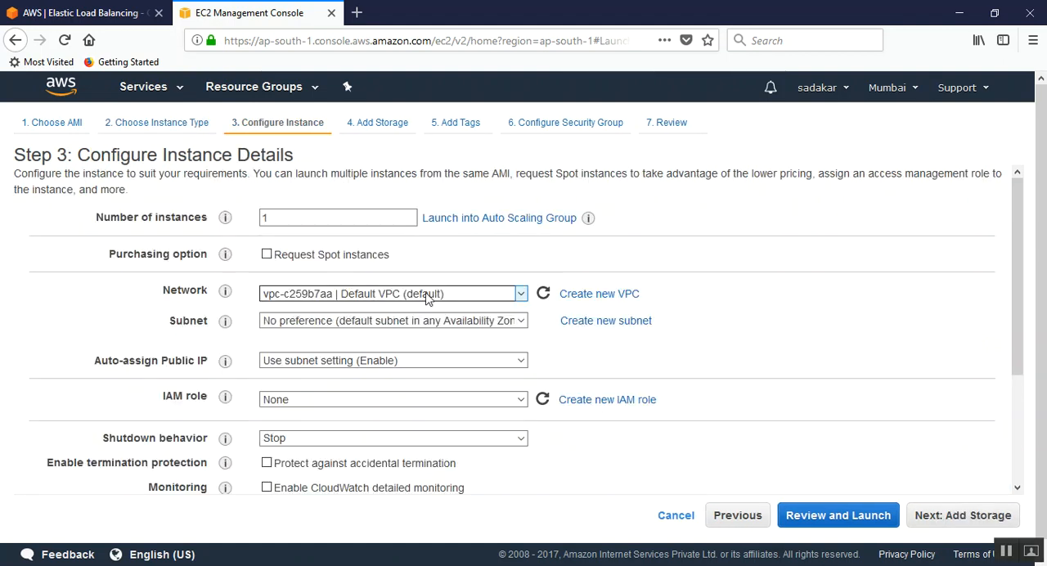
pyautogui.click(315, 321)
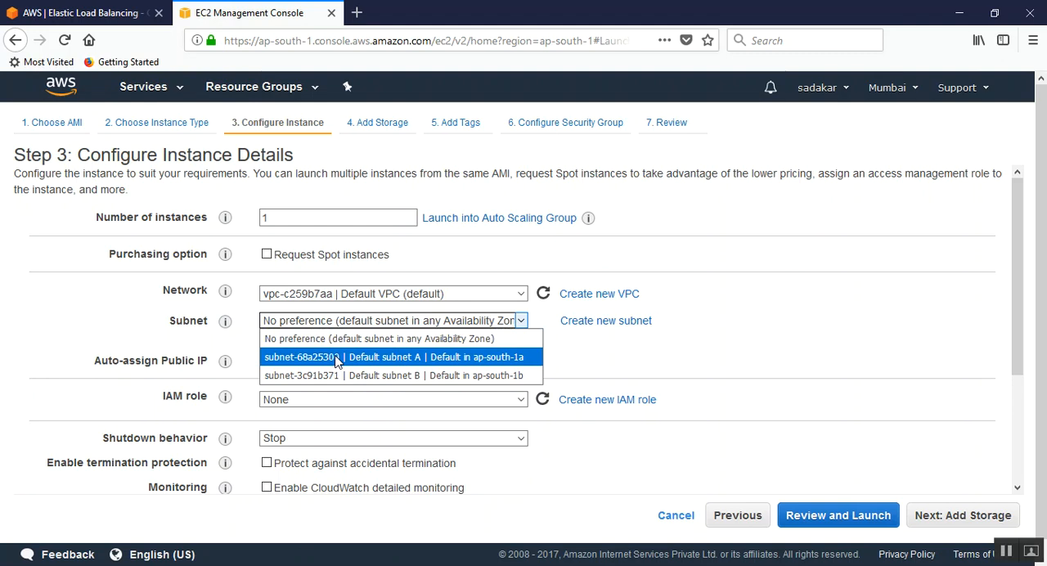
pyautogui.click(336, 357)
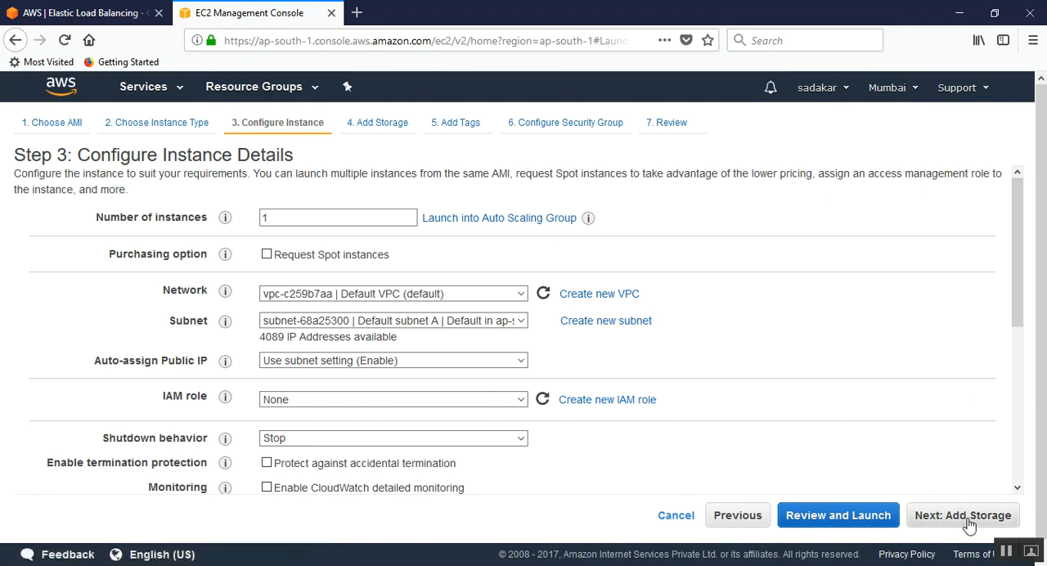
pyautogui.click(994, 522)
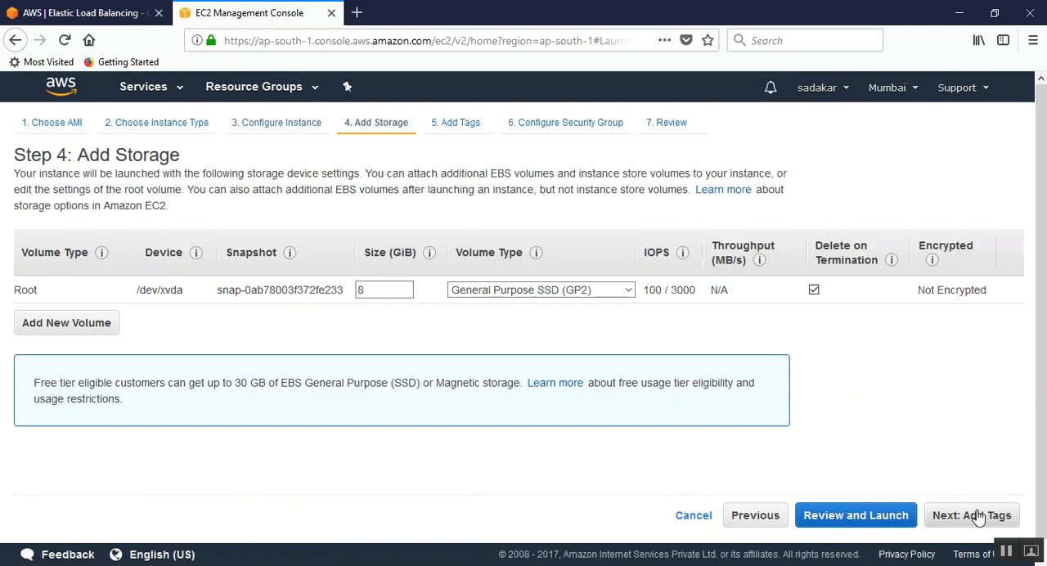
# Step: Set the root volume's type to Magnetic and continue to the tags
pyautogui.click(380, 295)
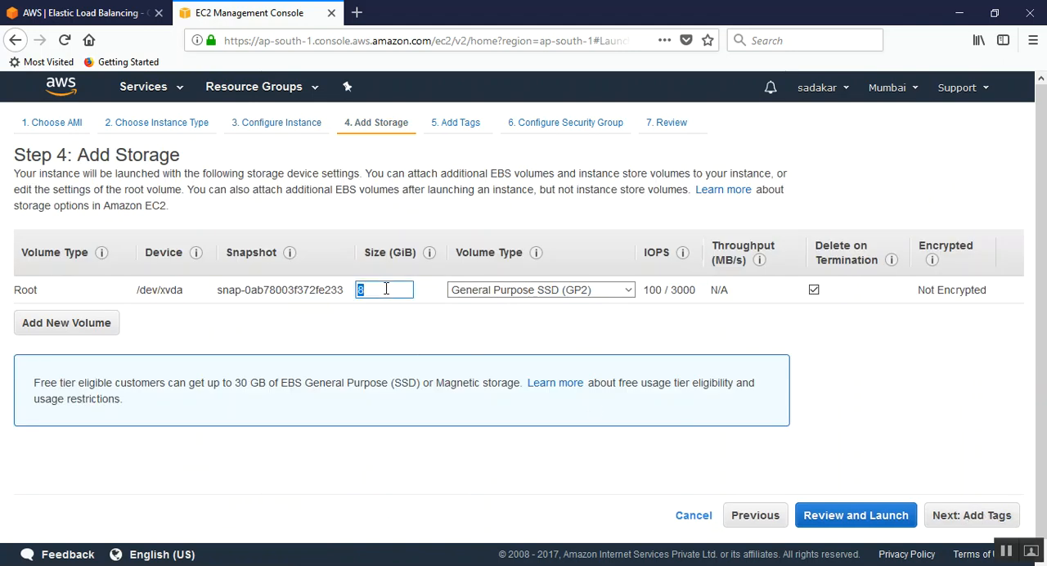
pyautogui.click(568, 293)
pyautogui.click(507, 346)
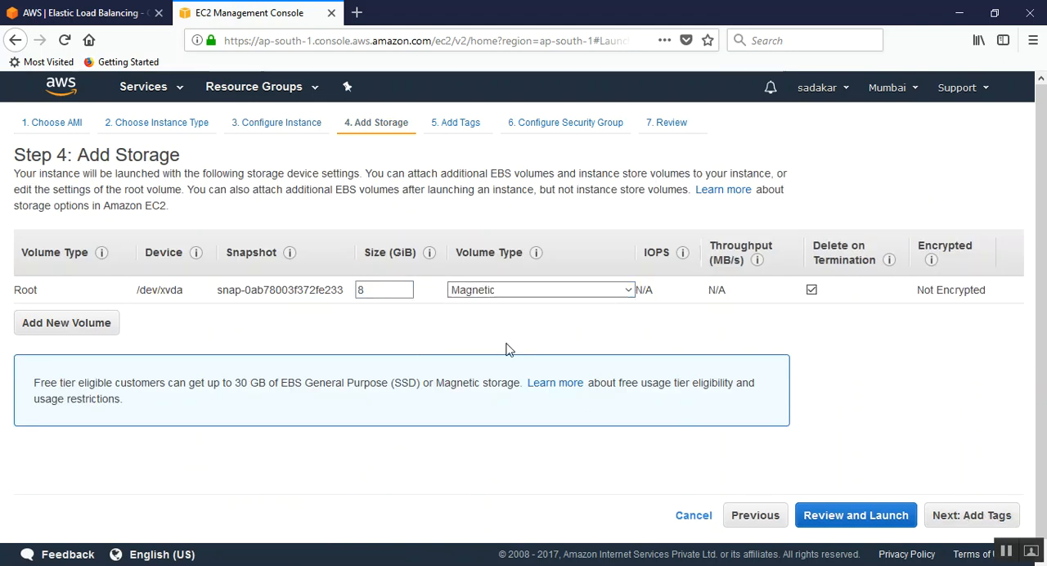
pyautogui.click(976, 524)
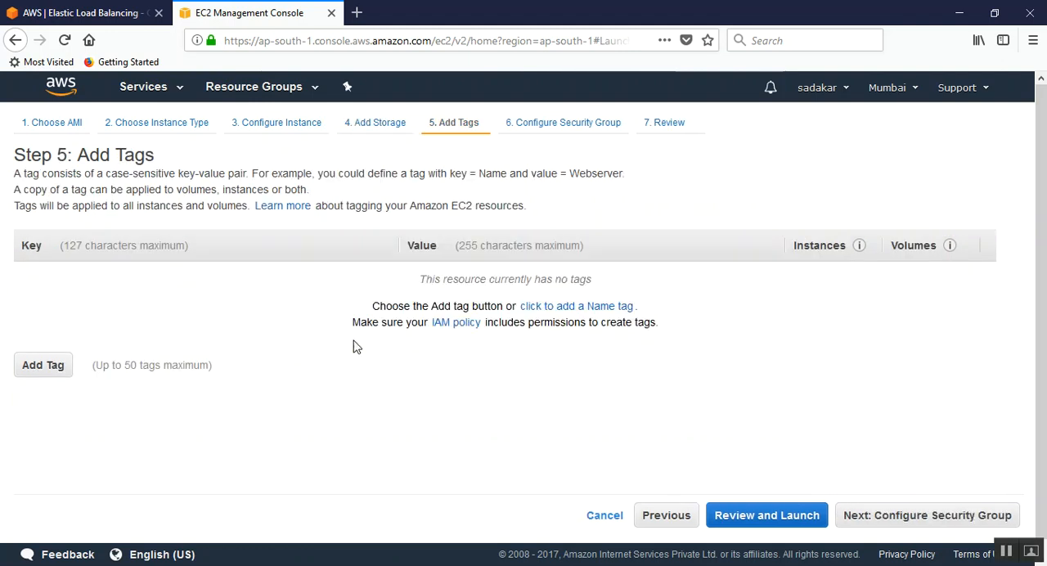
# Step: Add a tag with key Name and value WebServer-01, and continue to the security group settings
pyautogui.click(44, 366)
pyautogui.click(120, 270)
pyautogui.write('Name')
pyautogui.press('Tab')
pyautogui.write('Webs')
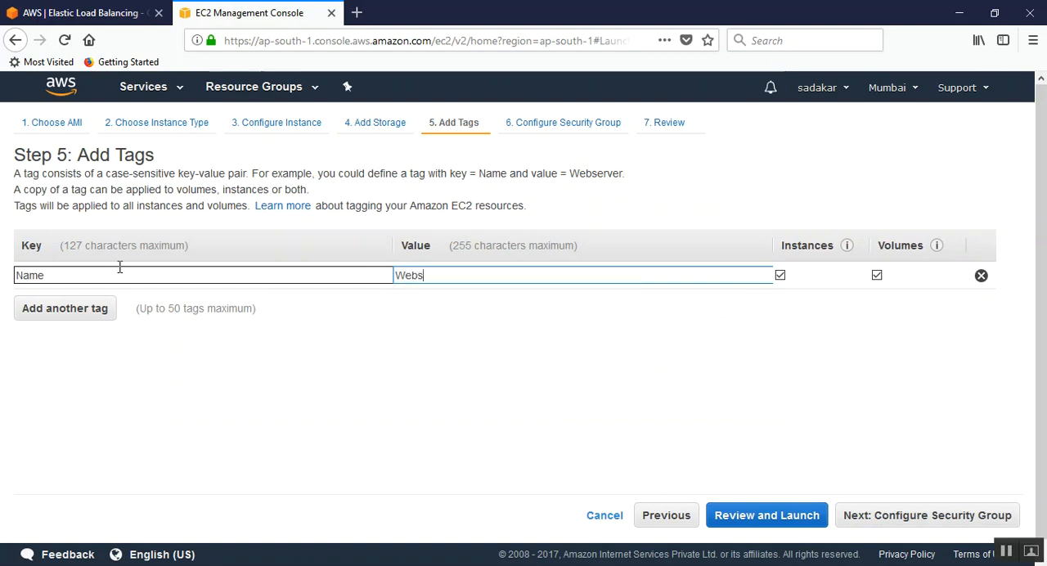
pyautogui.write('erver')
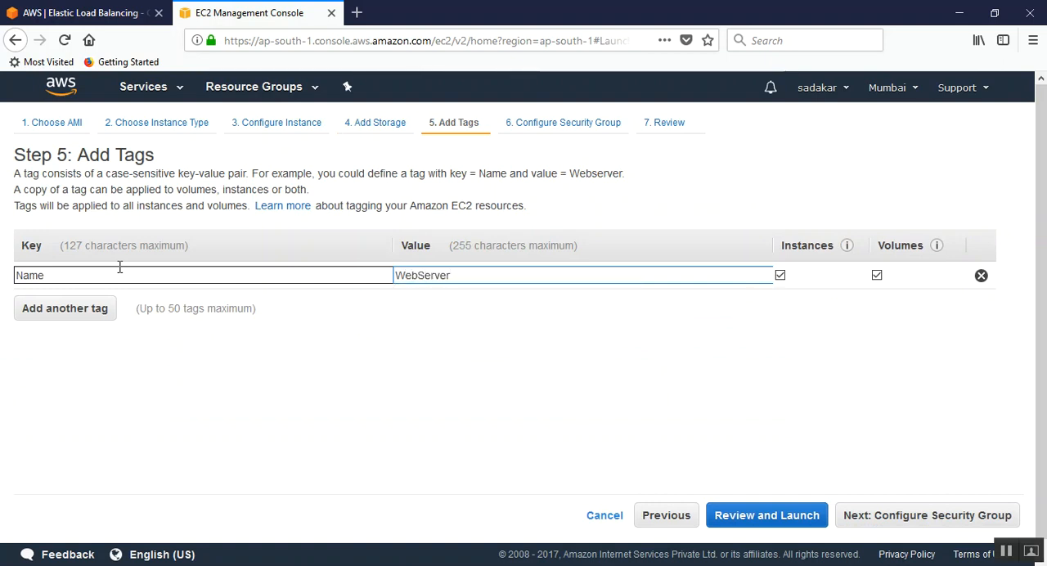
pyautogui.write('-01')
pyautogui.click(940, 511)
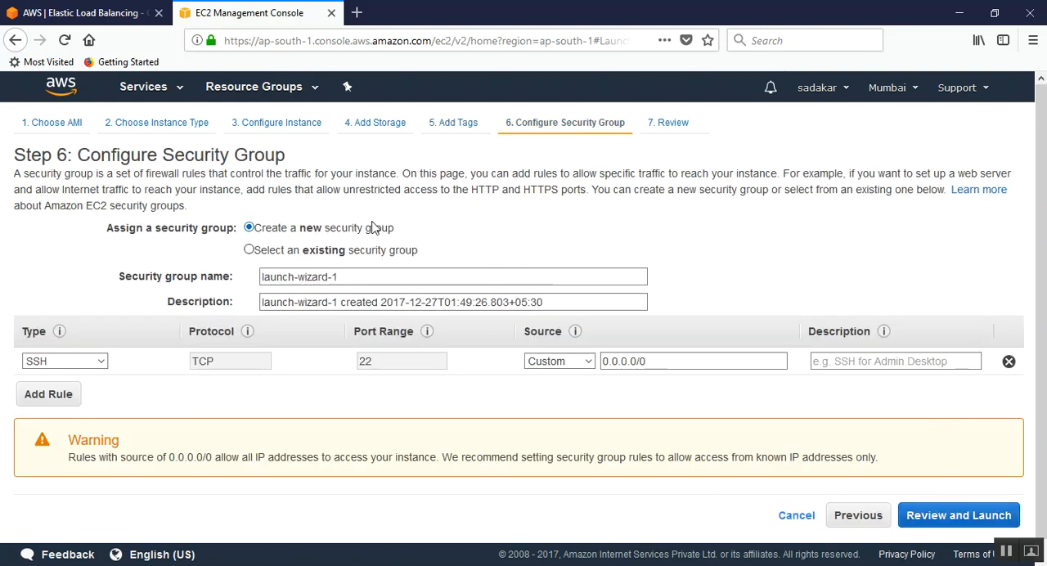
# Step: Assign the existing default security group and continue to the review with Magnetic as the boot volume for this instance
pyautogui.click(282, 253)
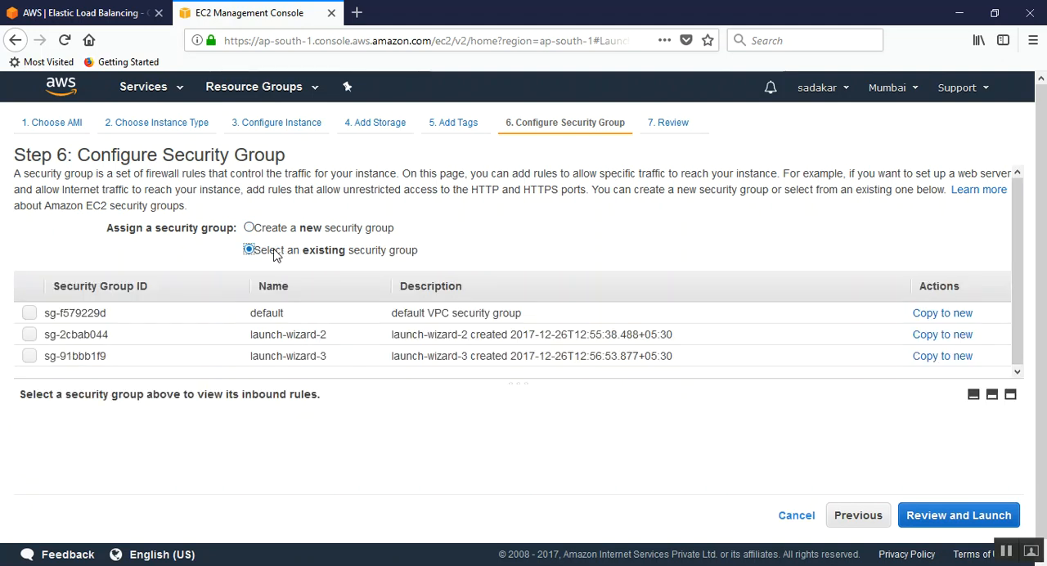
pyautogui.click(31, 315)
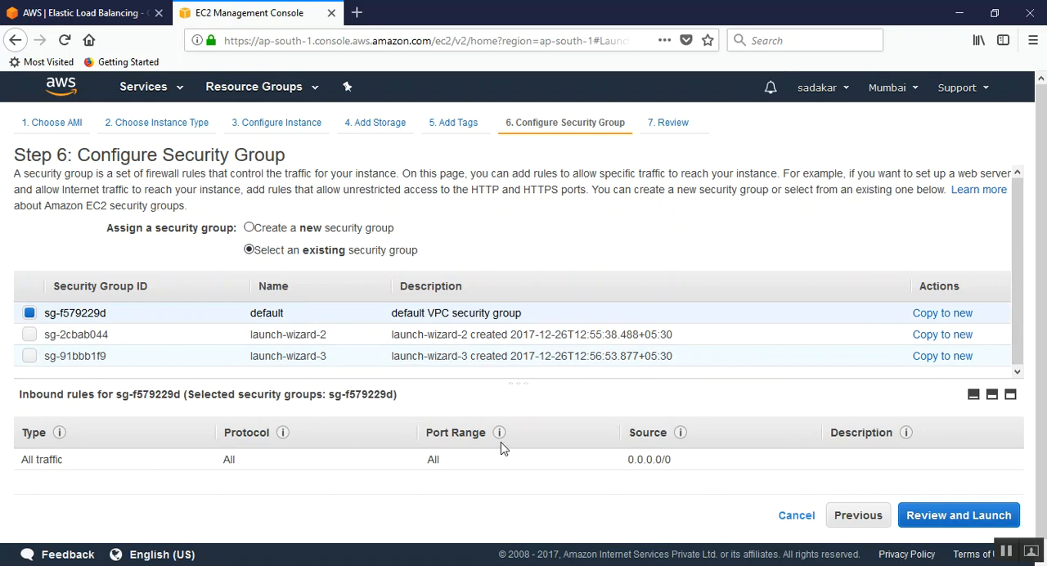
pyautogui.click(974, 515)
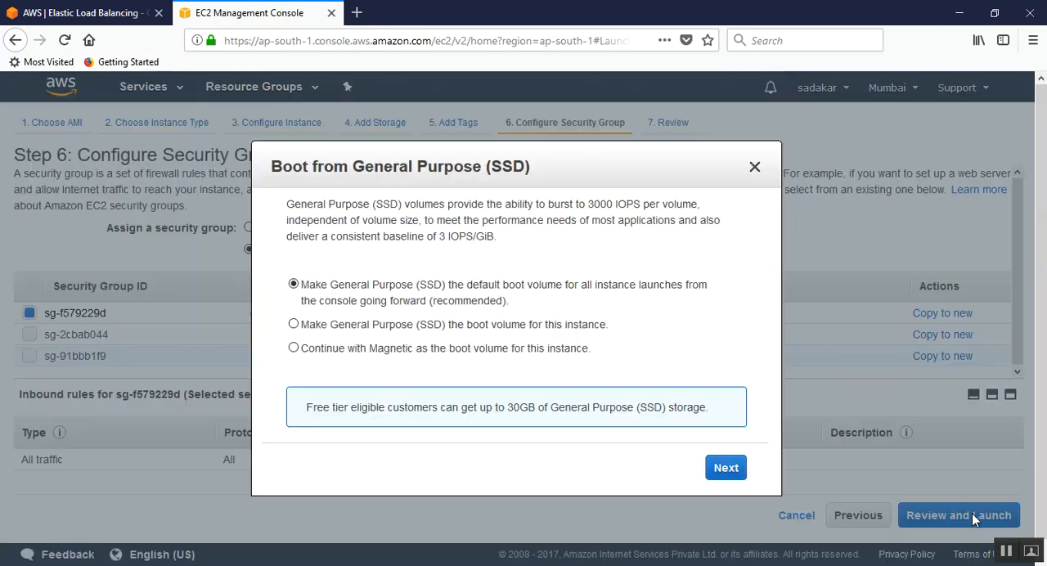
pyautogui.click(344, 350)
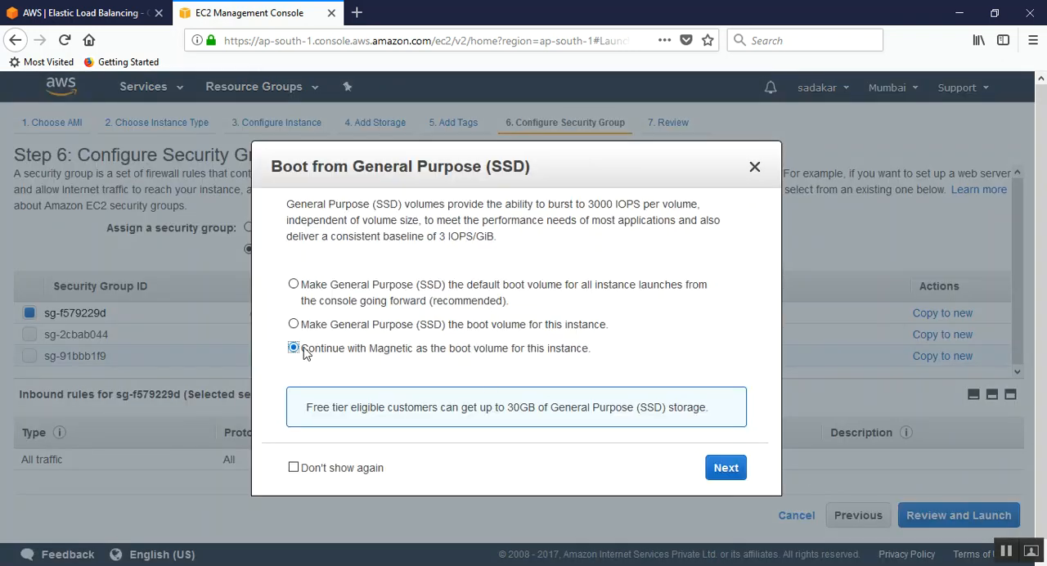
pyautogui.click(730, 468)
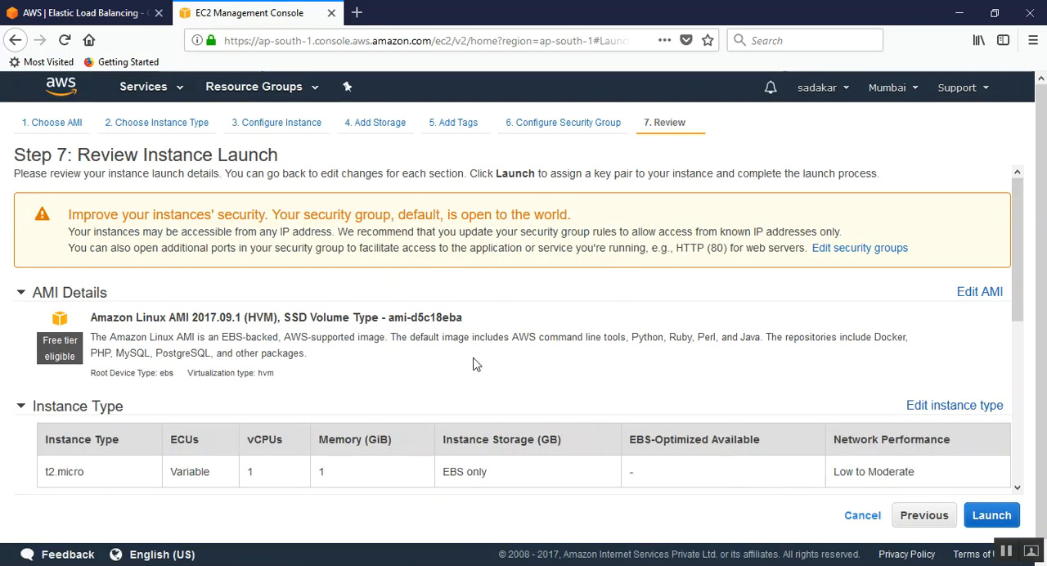
# Step: Create a new key pair named Webserver-01, save its private key file, and launch the instance
pyautogui.scroll(-5, 475, 364)
pyautogui.click(991, 515)
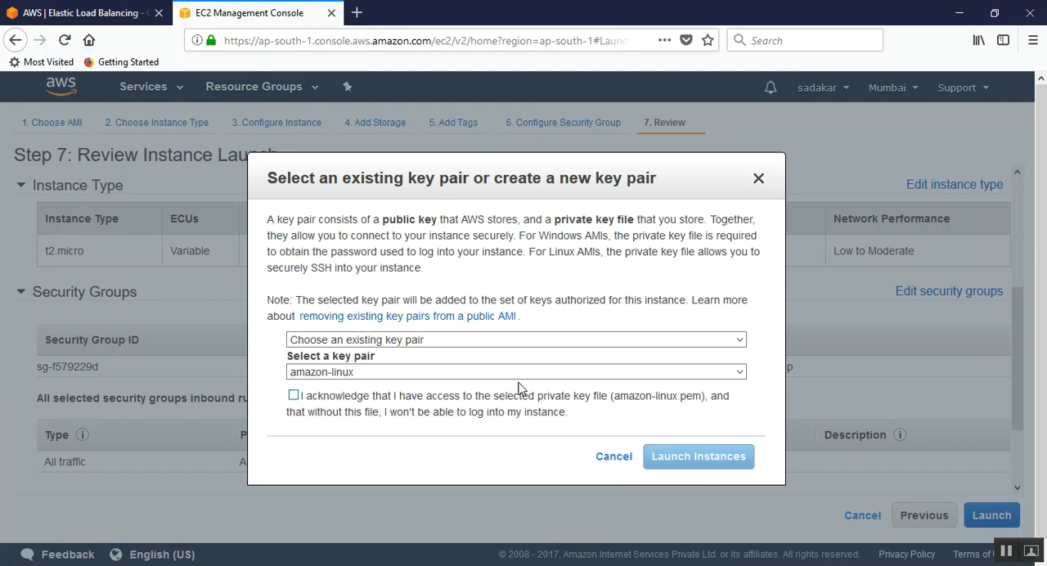
pyautogui.click(382, 344)
pyautogui.click(369, 374)
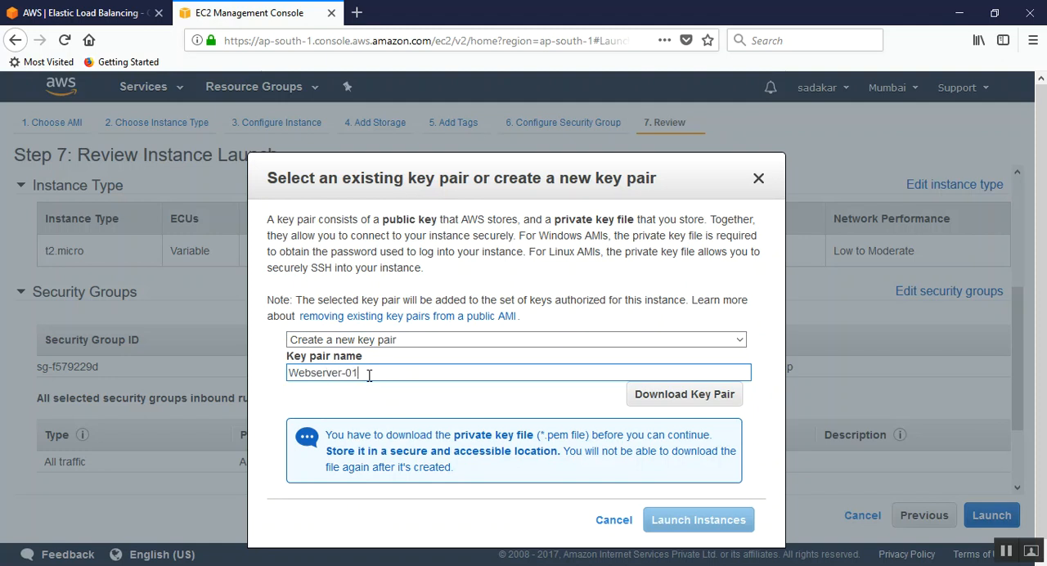
pyautogui.click(693, 394)
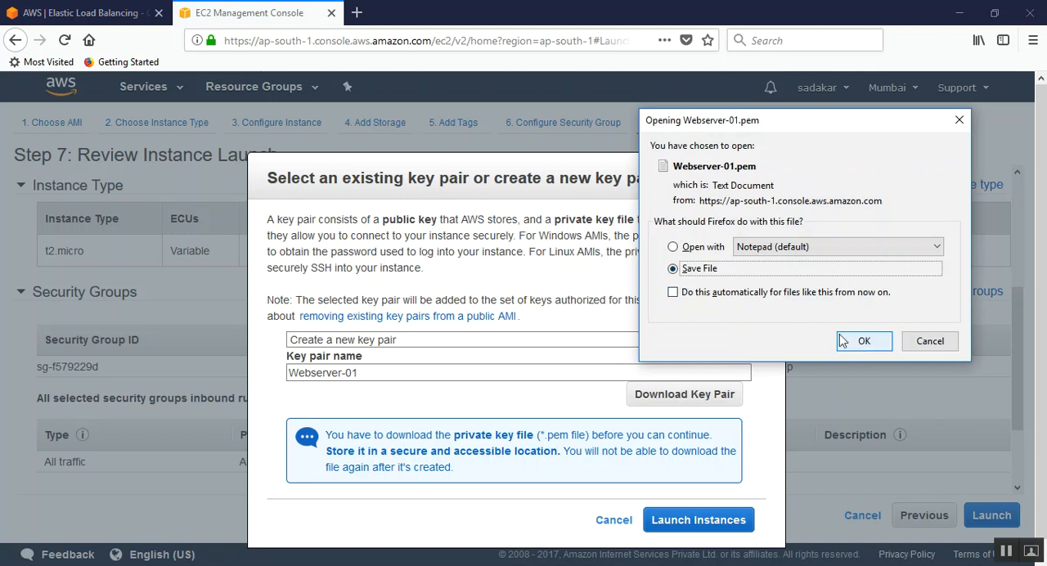
pyautogui.click(866, 339)
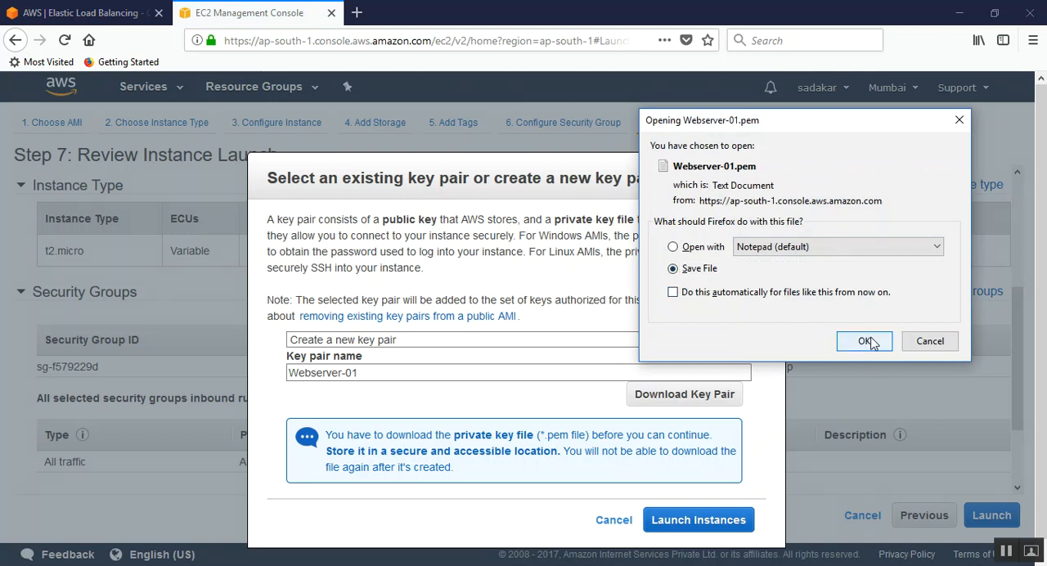
pyautogui.click(700, 523)
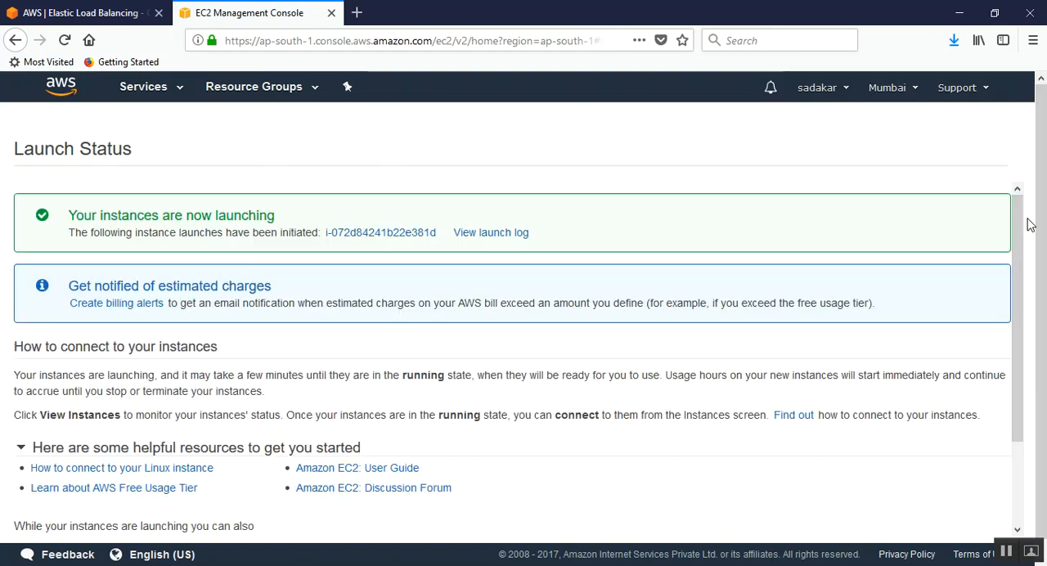
# Step: Open the list of EC2 instances and enlarge the list area above the details pane
pyautogui.moveTo(1019, 234); pyautogui.dragTo(1022, 327)
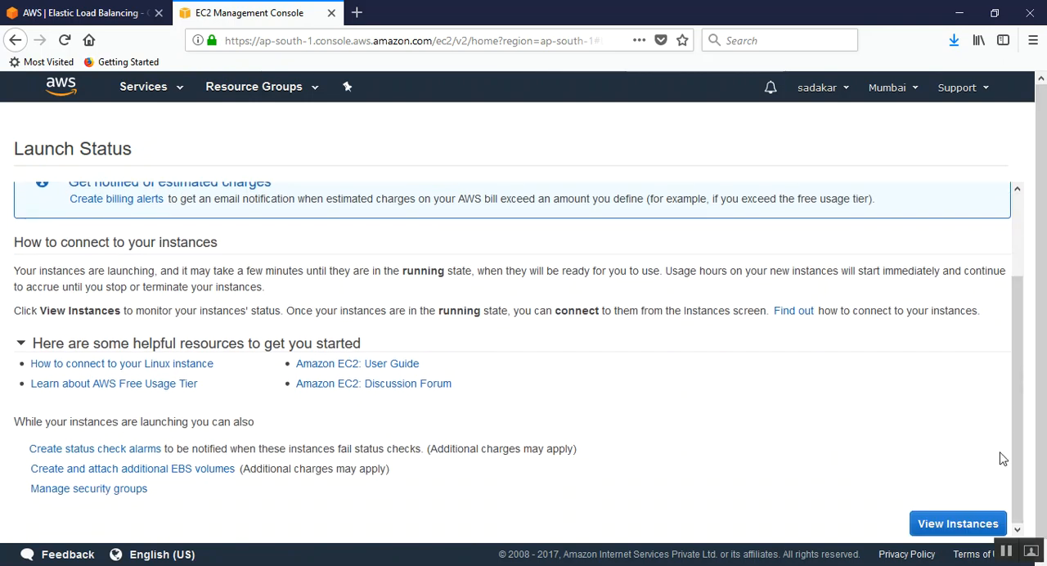
pyautogui.click(957, 525)
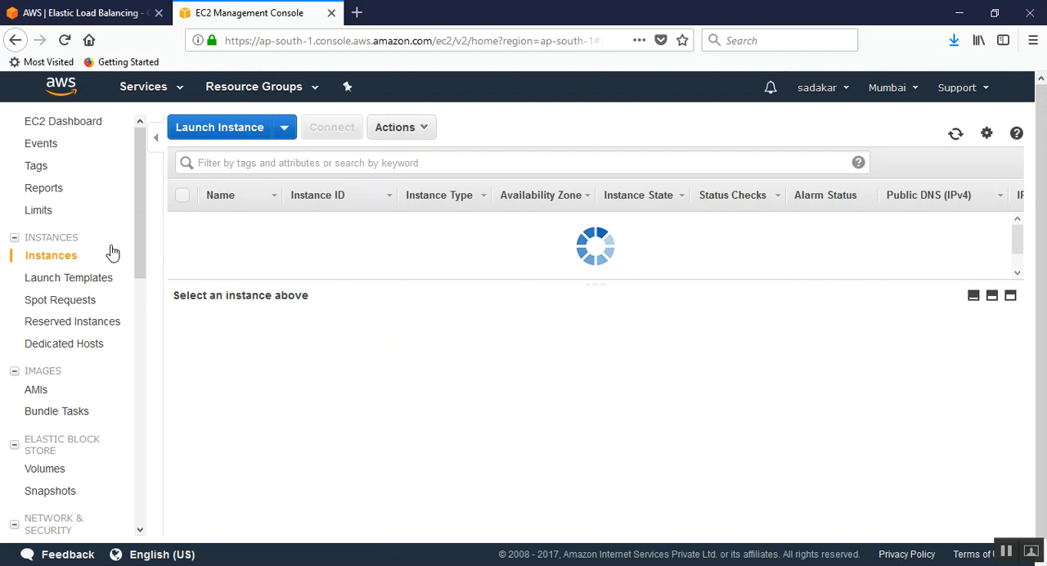
pyautogui.moveTo(323, 280); pyautogui.dragTo(333, 385)
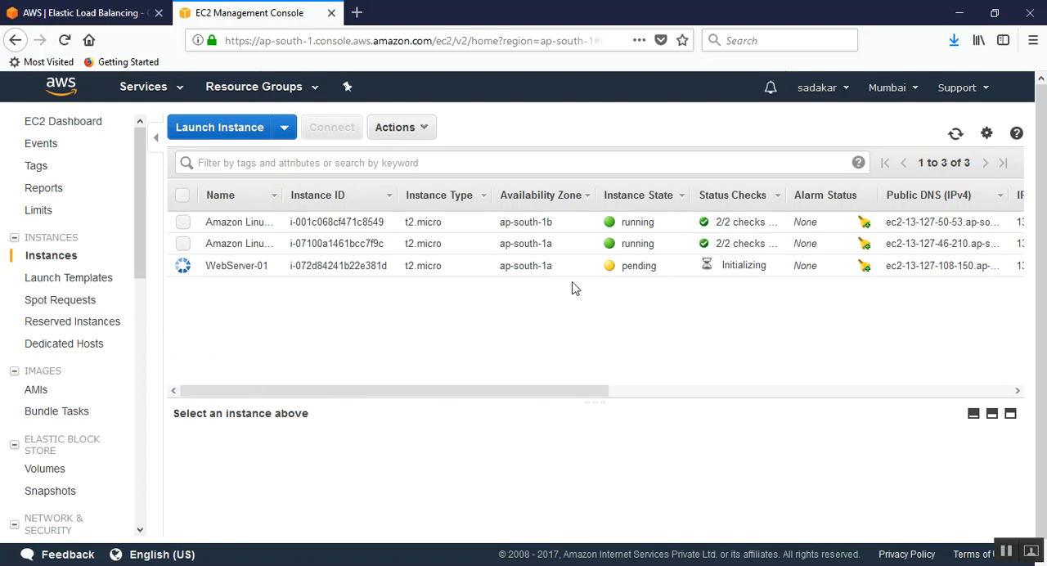
# Step: Stop the running Amazon Linux 2 instance in ap-south-1b
pyautogui.click(639, 224)
pyautogui.rightClick(663, 228)
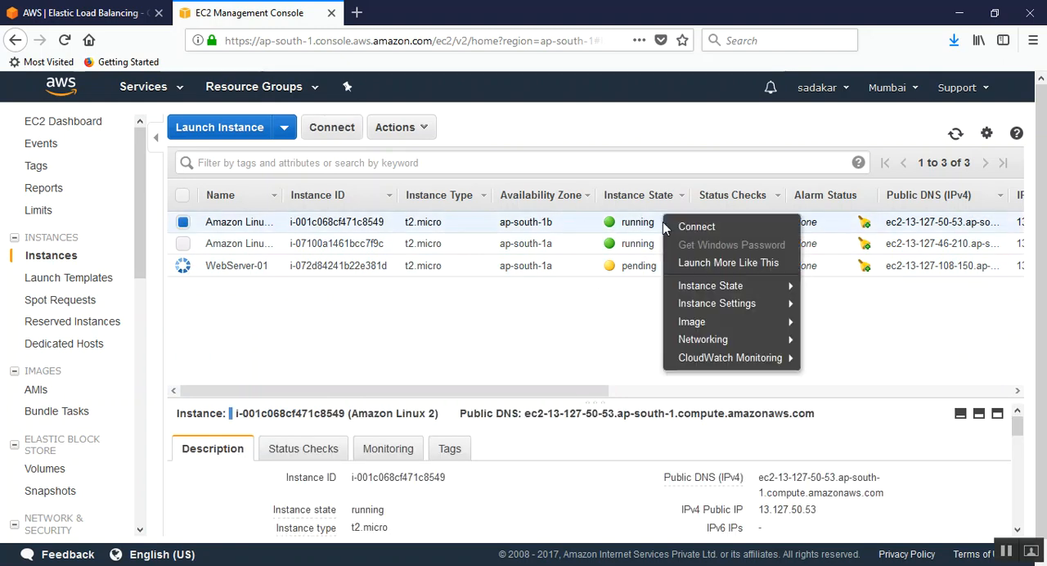
pyautogui.moveTo(776, 327)
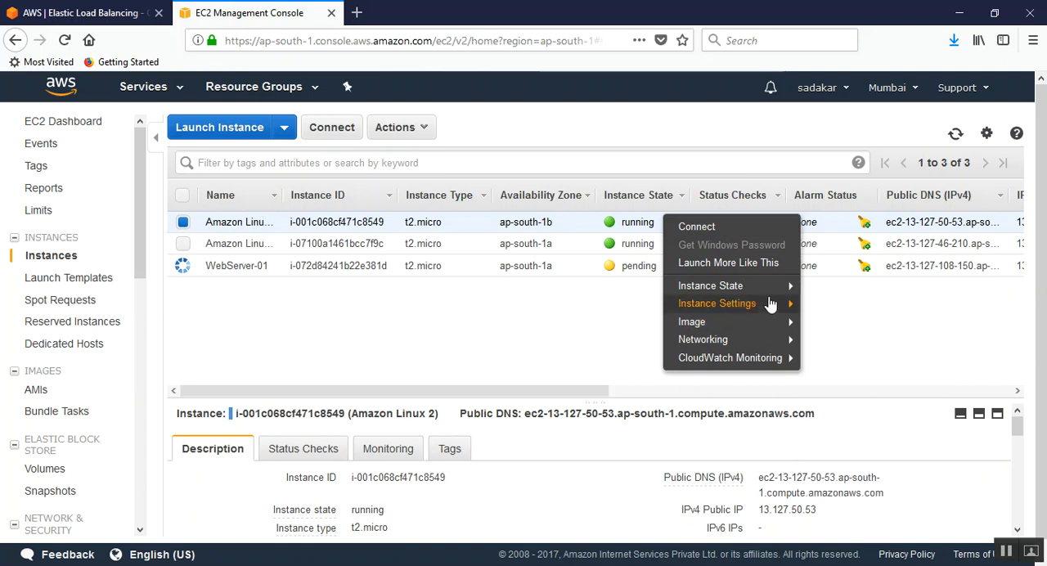
pyautogui.moveTo(777, 285)
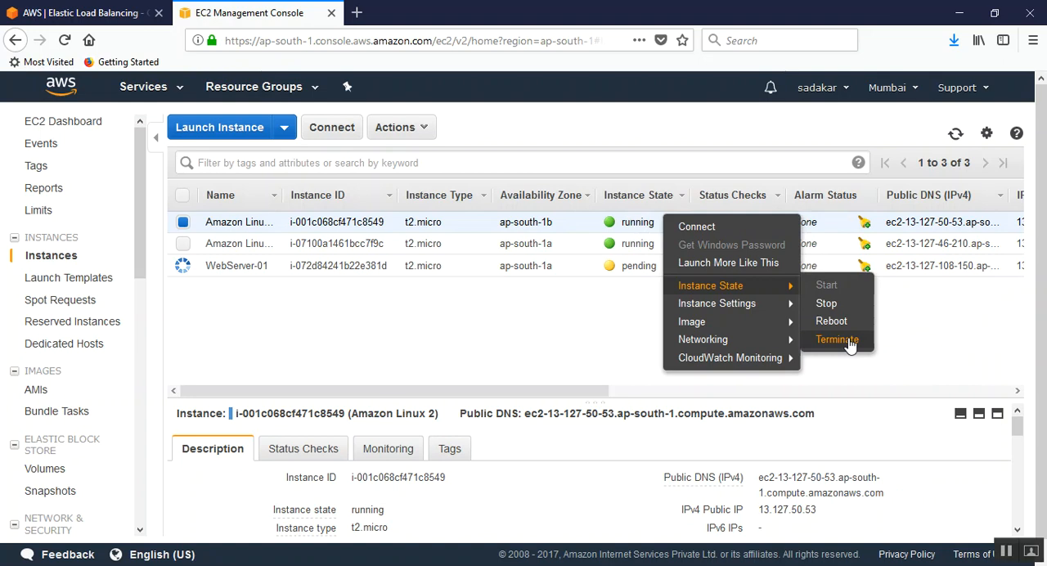
pyautogui.click(851, 303)
pyautogui.click(684, 419)
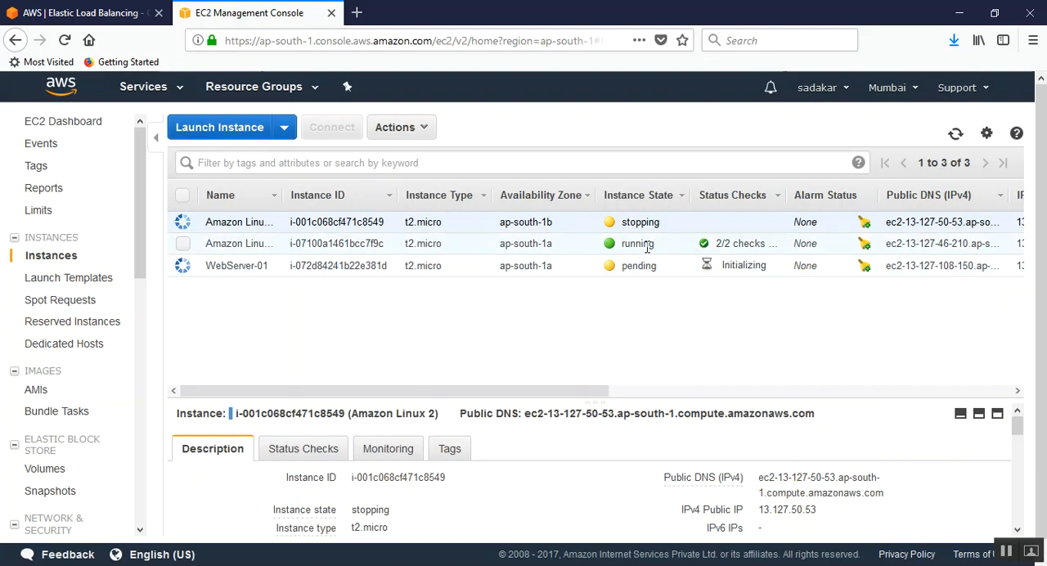
# Step: Stop the running Amazon Linux 1 instance in ap-south-1a
pyautogui.rightClick(642, 244)
pyautogui.moveTo(712, 312)
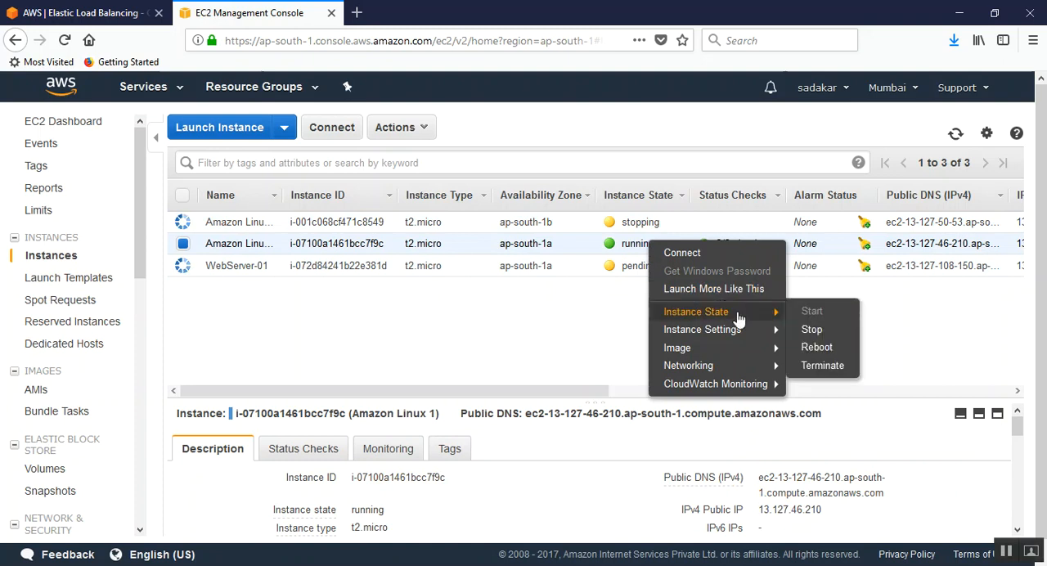
pyautogui.click(836, 330)
pyautogui.click(683, 419)
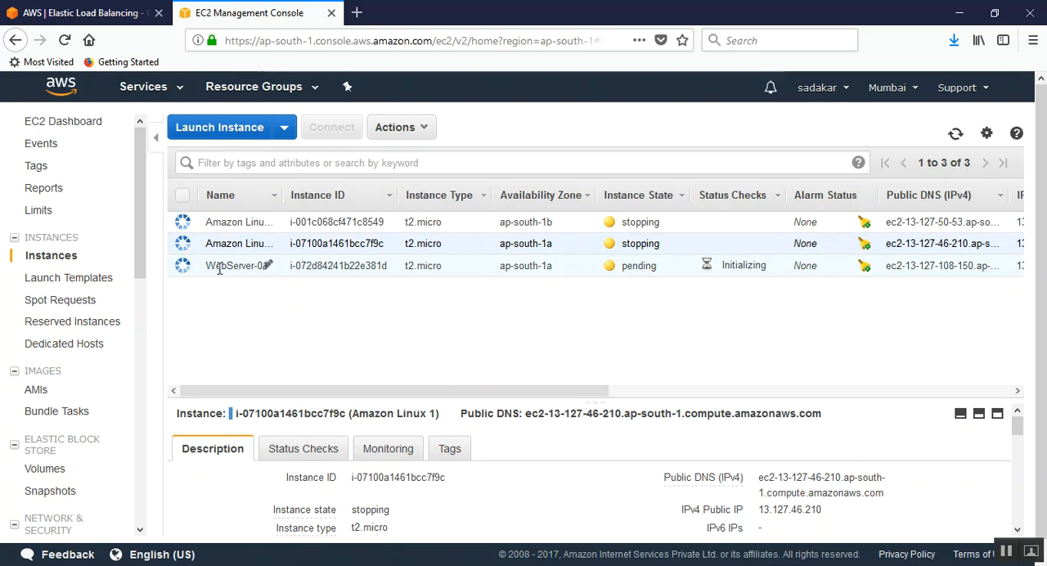
# Step: Start launching another t2.micro instance from Amazon Linux AMI 2017.09.1 (HVM), SSD Volume Type, and place it in Default subnet B in ap-south-1b
pyautogui.click(196, 129)
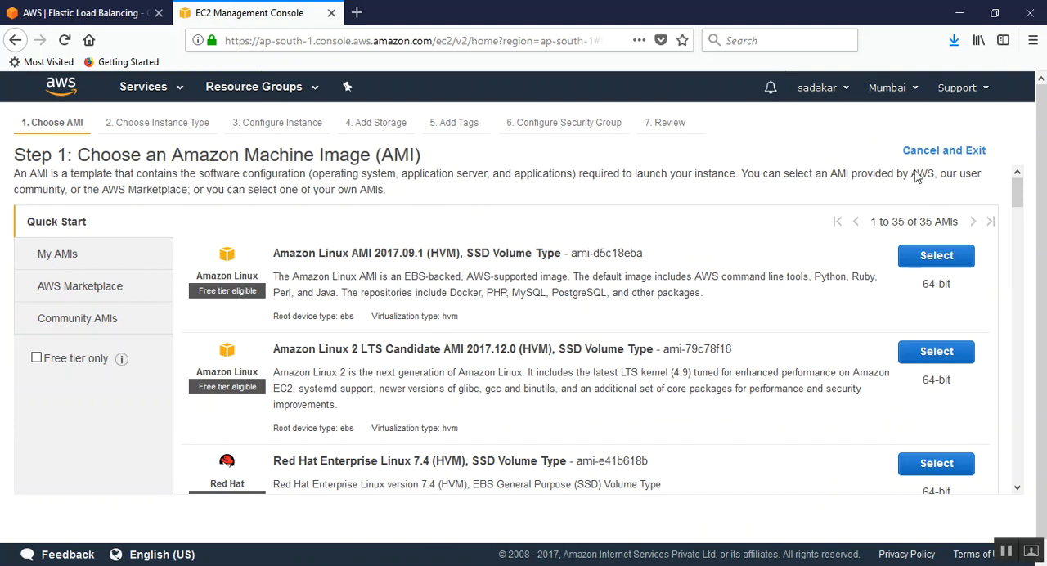
pyautogui.click(947, 258)
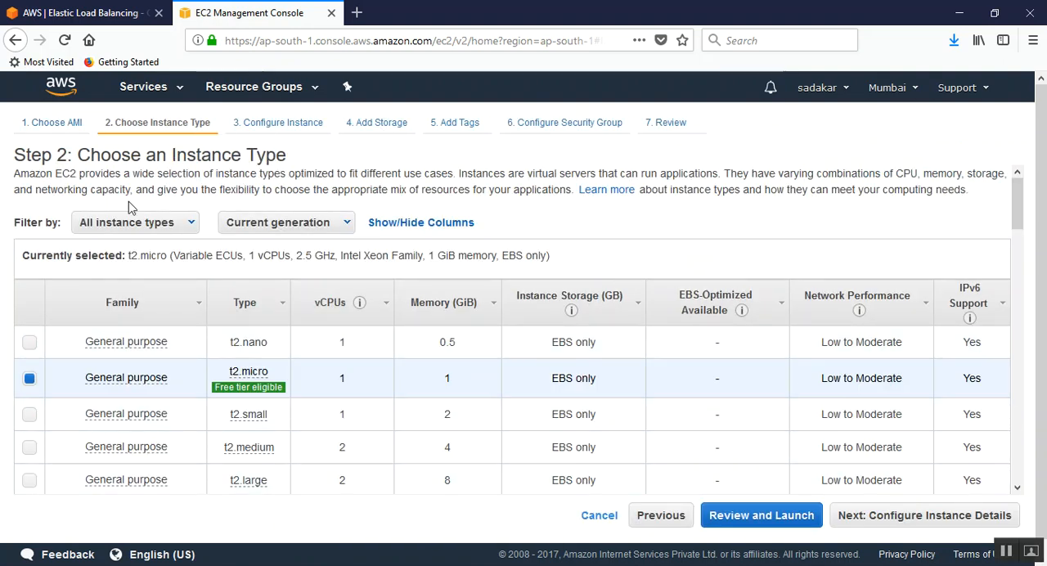
pyautogui.click(925, 515)
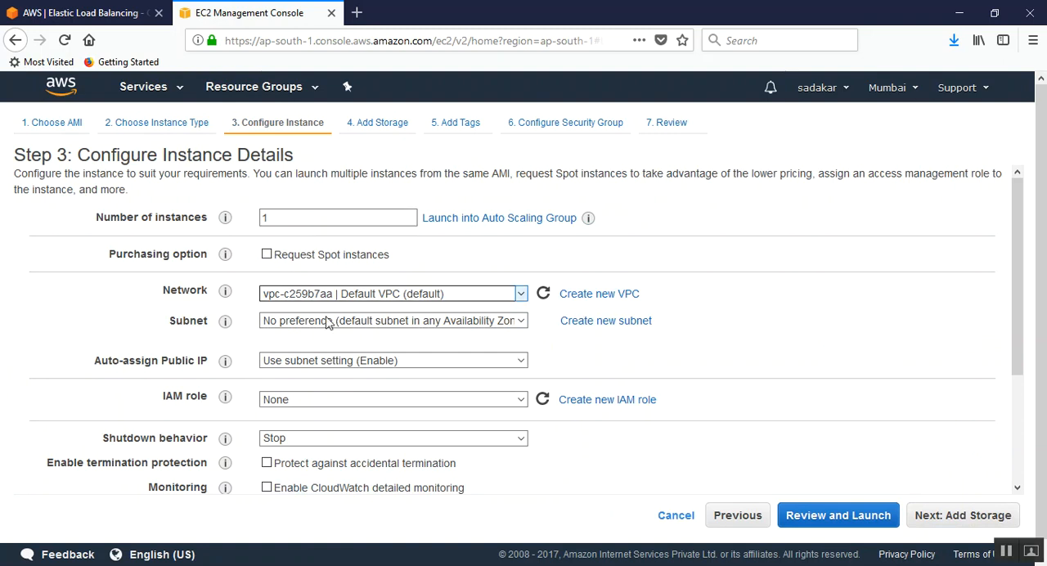
pyautogui.click(373, 321)
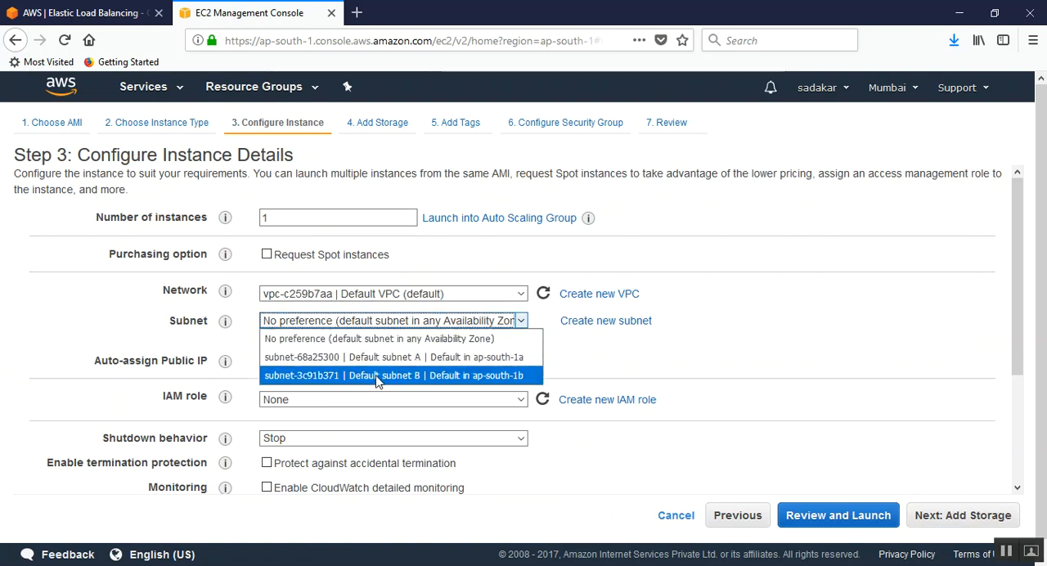
pyautogui.click(479, 376)
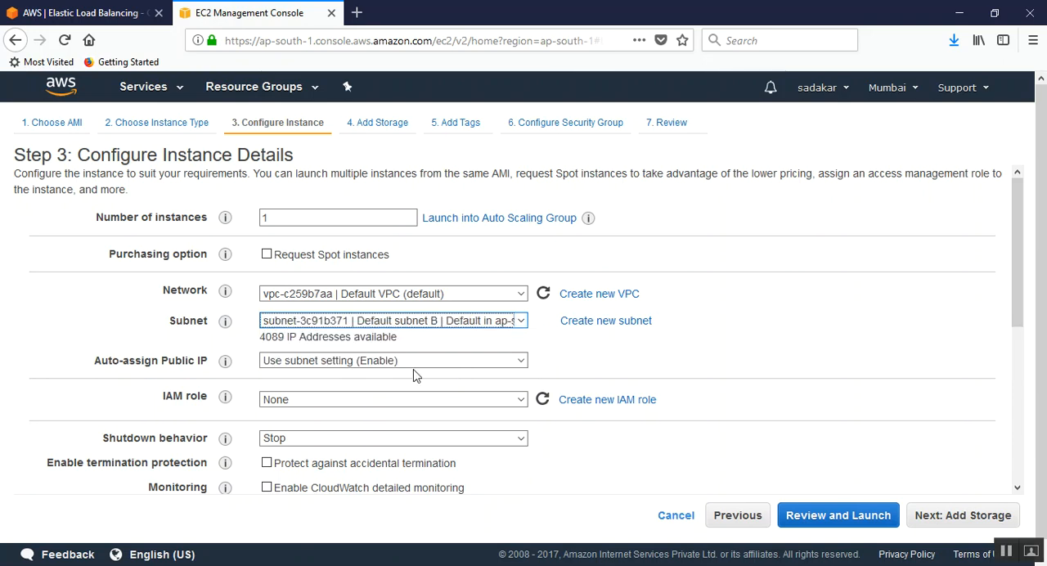
pyautogui.click(562, 354)
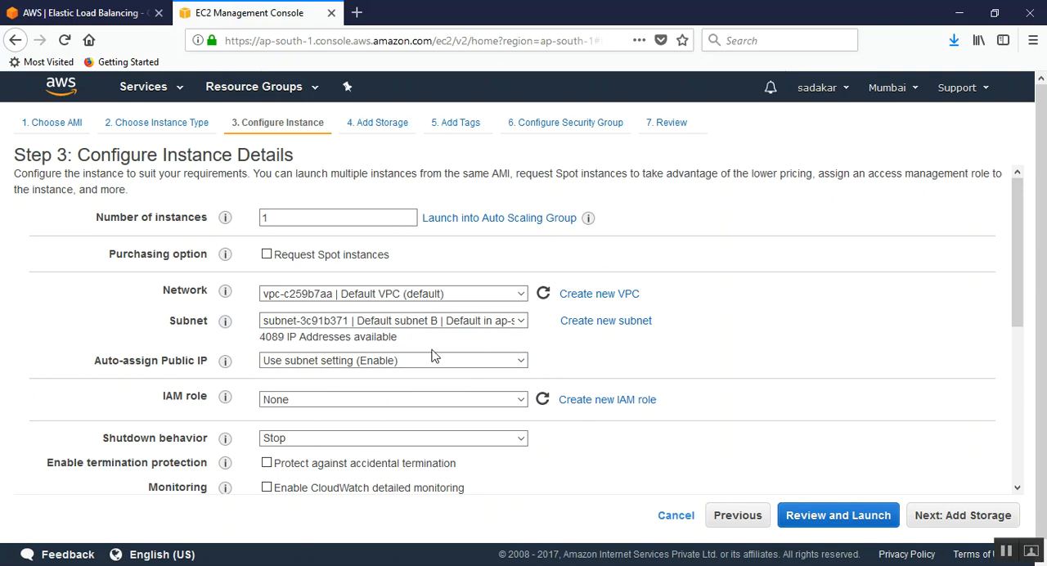
# Step: Proceed to the storage settings and set the root volume type to Magnetic
pyautogui.click(973, 517)
pyautogui.click(553, 292)
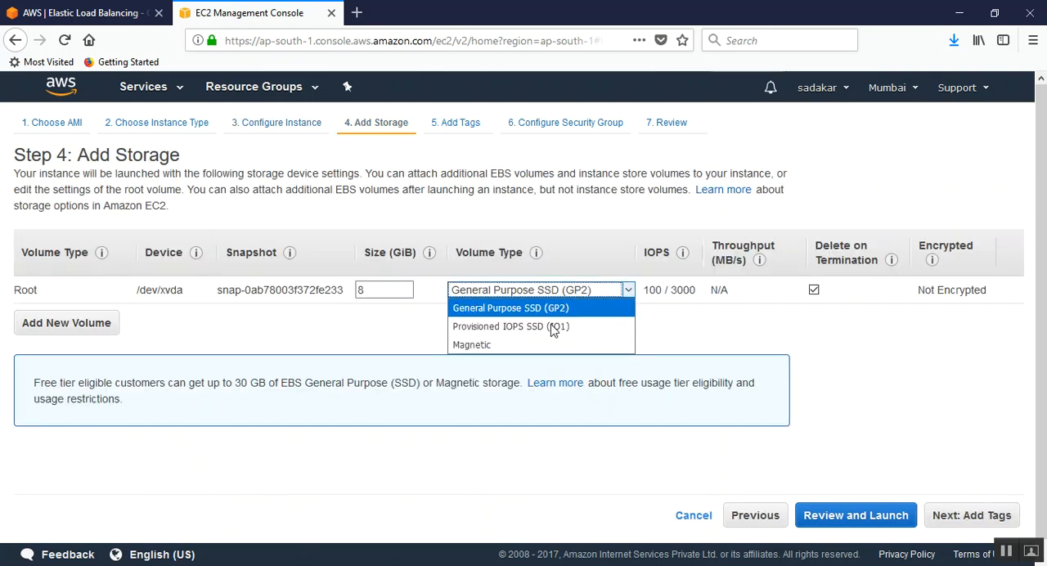
pyautogui.click(534, 346)
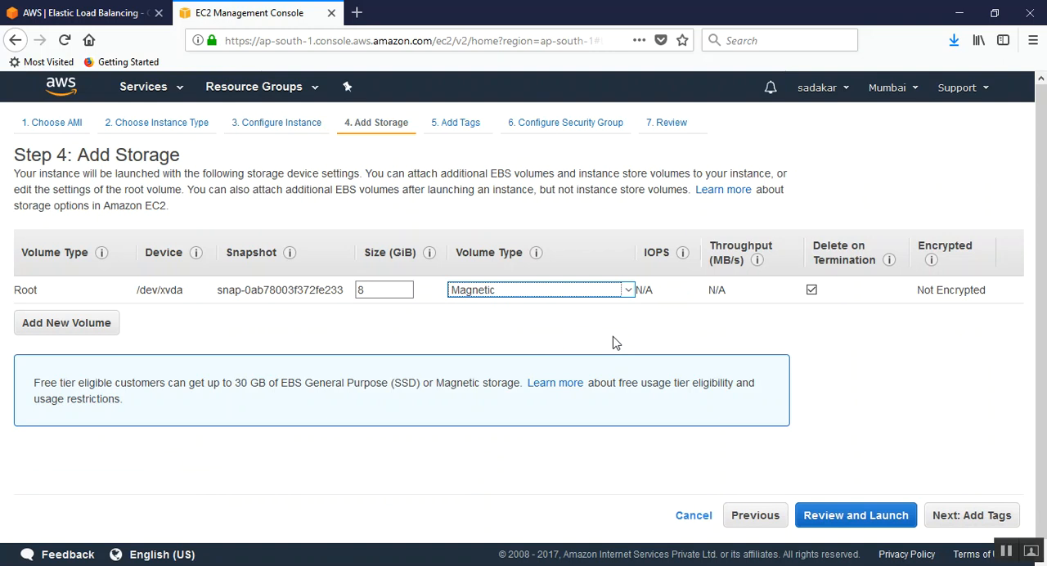
# Step: Add a tag with the key Name and the value Webserver-02 to the new instance
pyautogui.click(1002, 520)
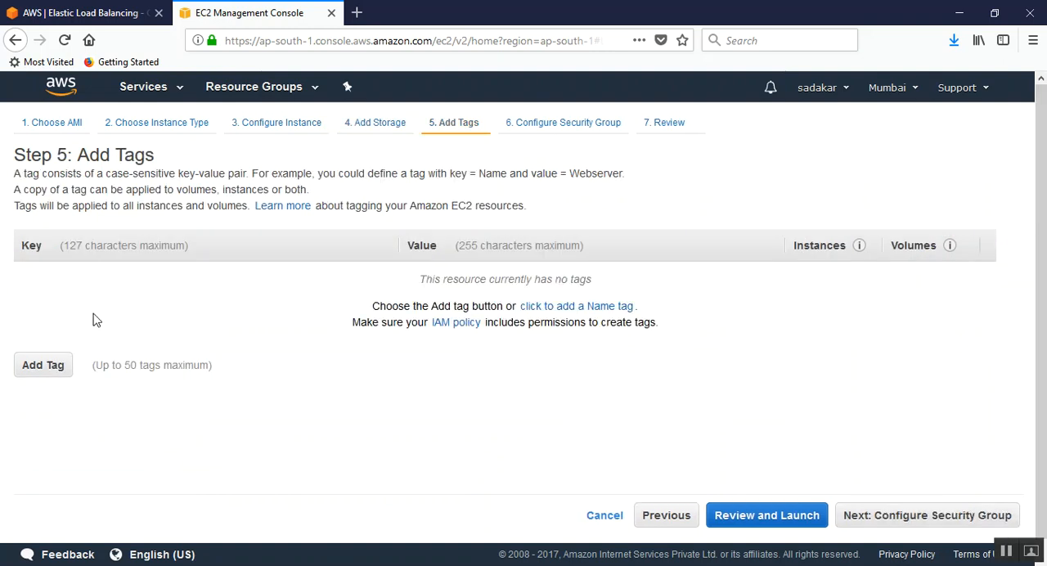
pyautogui.click(43, 366)
pyautogui.write('Name')
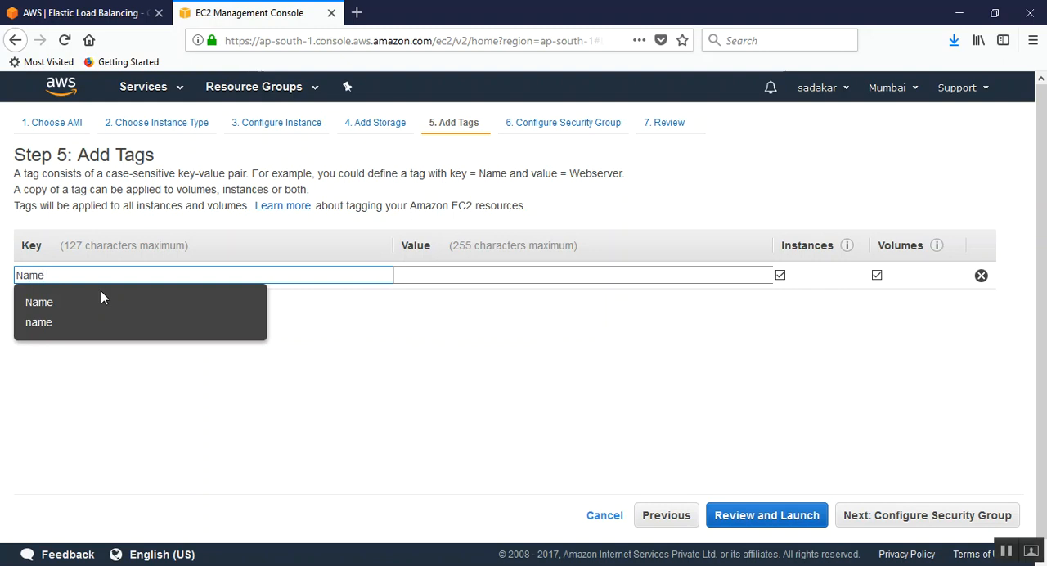
pyautogui.press('Tab')
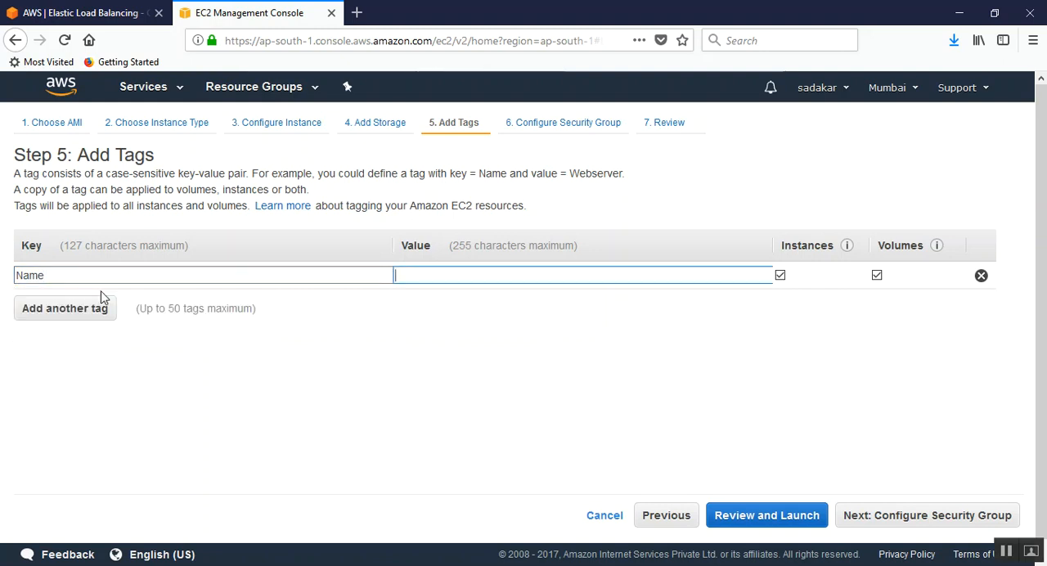
pyautogui.write('Webserver-02')
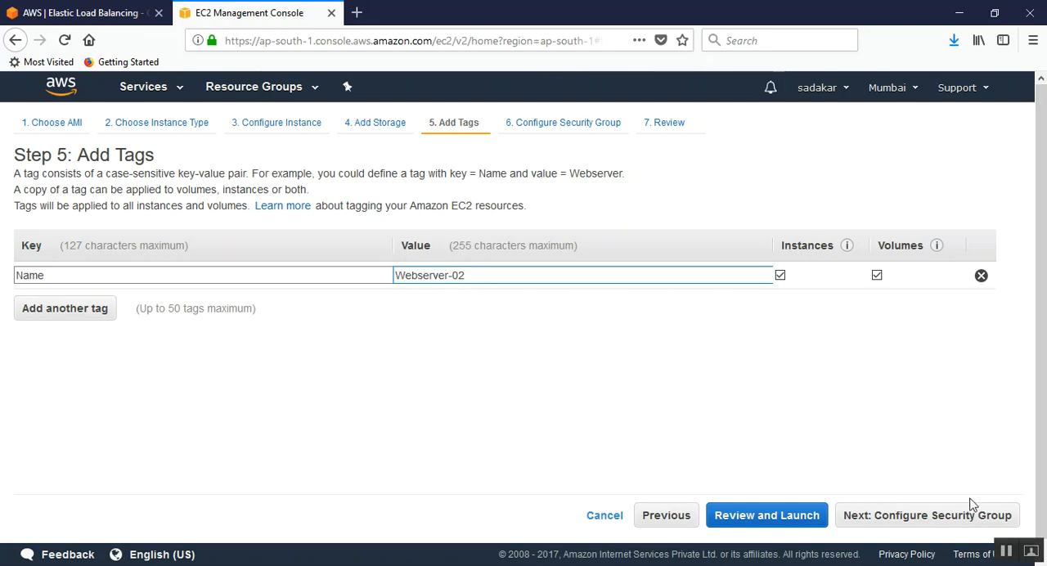
# Step: Assign the existing default security group to the instance and continue with Magnetic as its boot volume
pyautogui.click(871, 516)
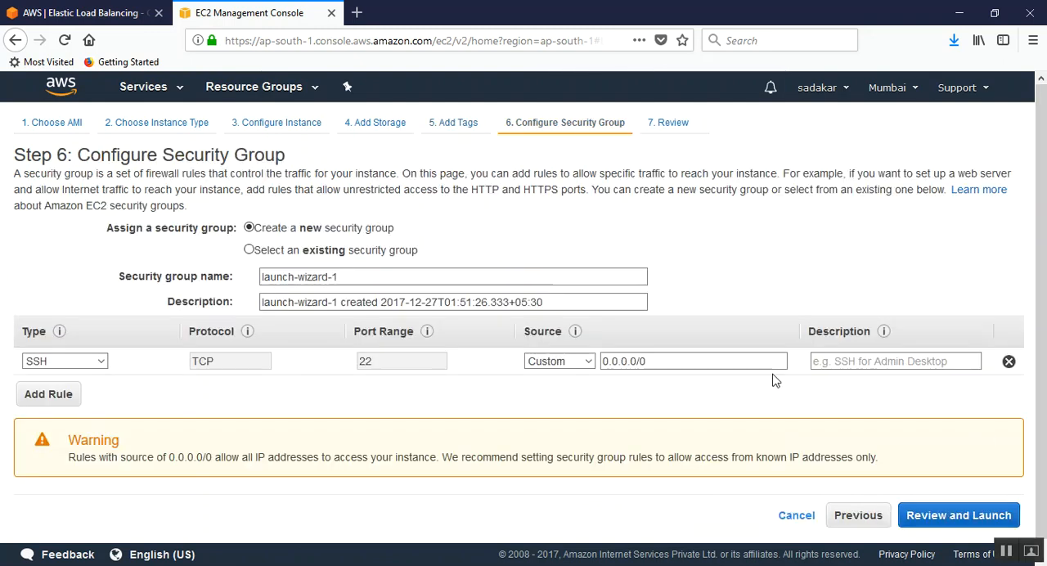
pyautogui.click(249, 251)
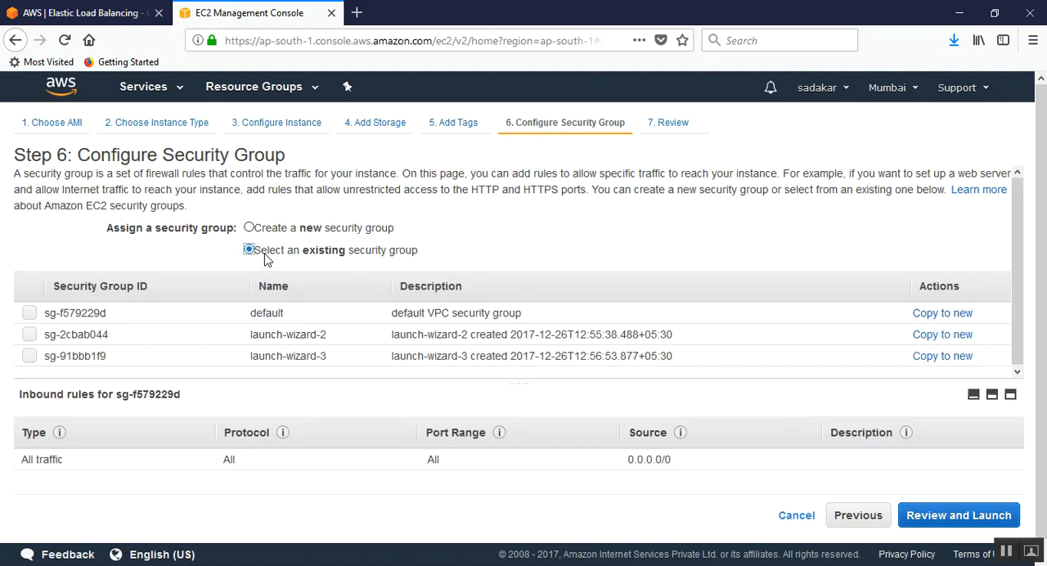
pyautogui.click(29, 316)
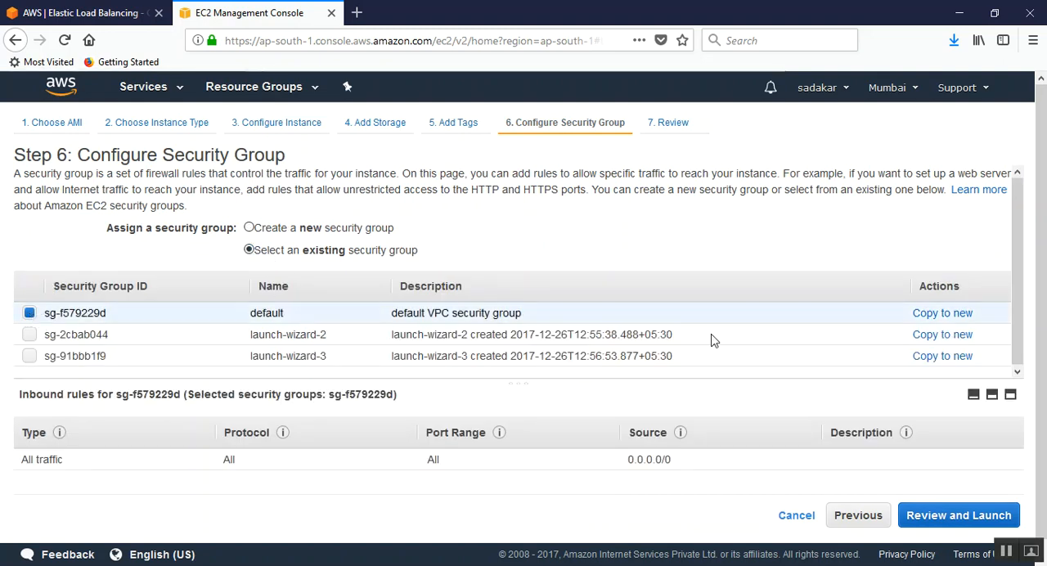
pyautogui.click(952, 516)
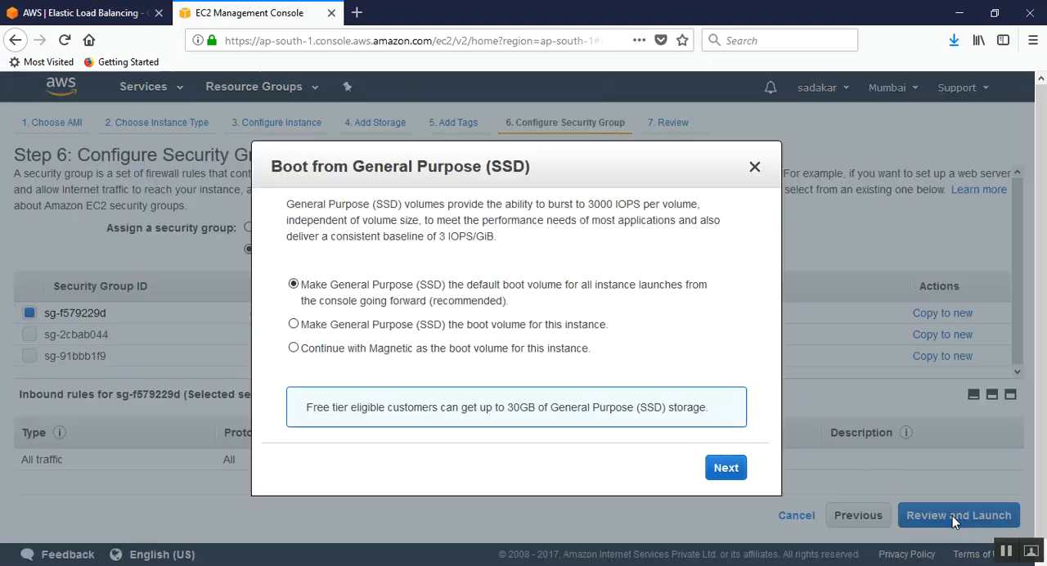
pyautogui.click(413, 352)
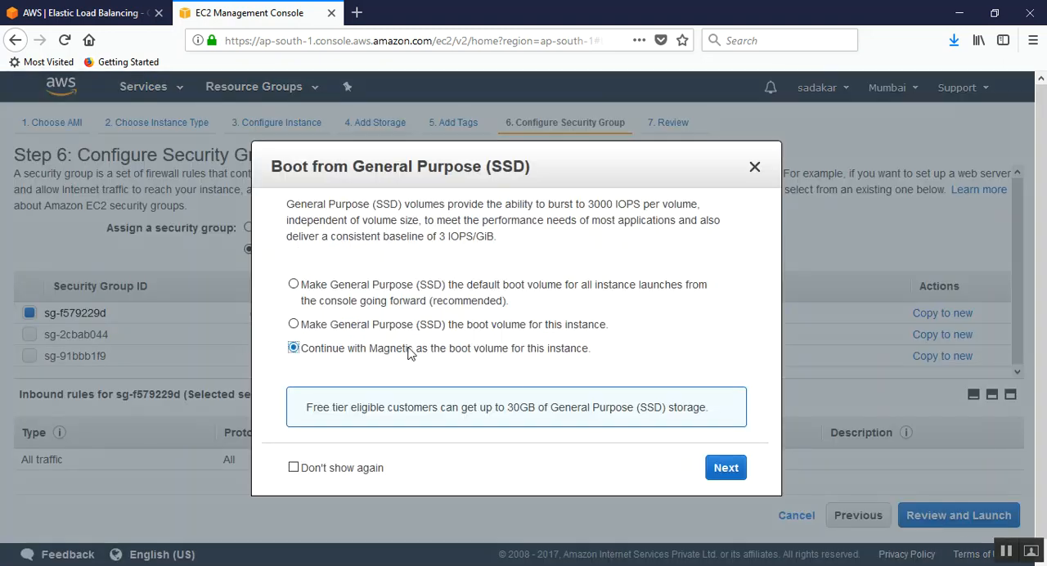
pyautogui.click(725, 468)
# Step: Launch the instance with a new key pair named Webserver-02, saving its downloaded private key file
pyautogui.click(991, 516)
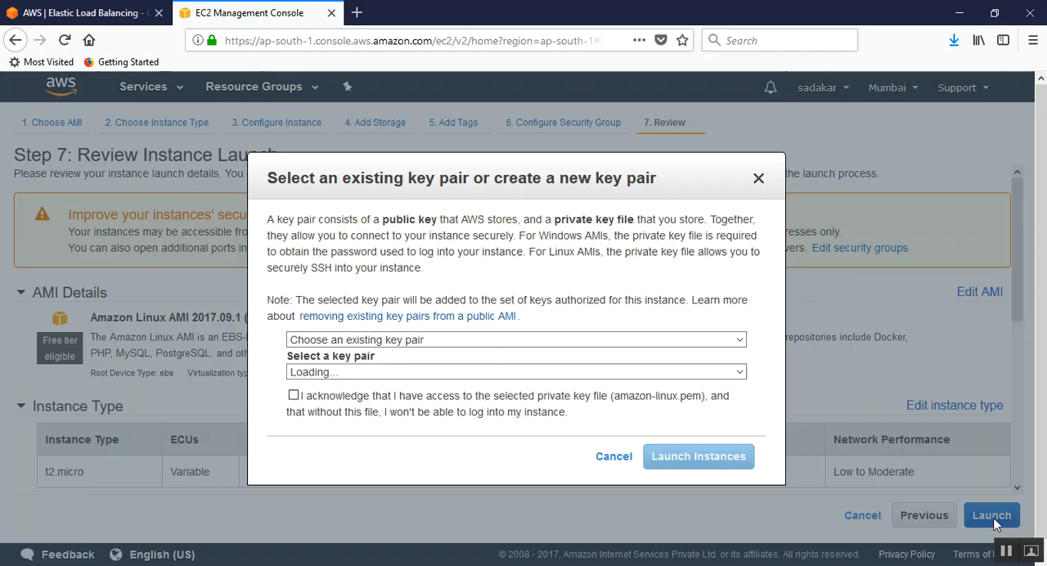
pyautogui.click(423, 340)
pyautogui.click(375, 374)
pyautogui.write('Webserver-01')
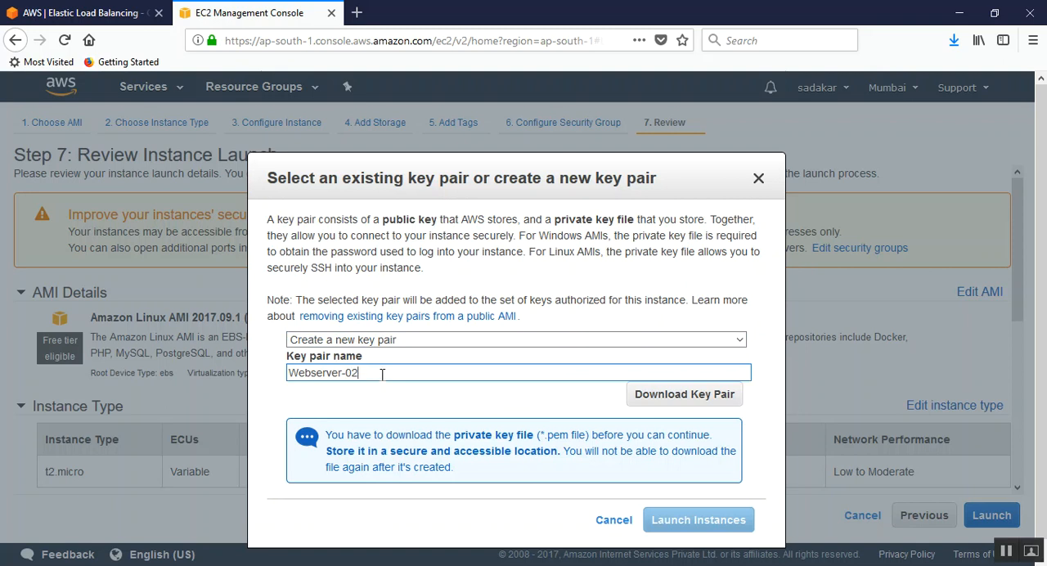
pyautogui.click(671, 394)
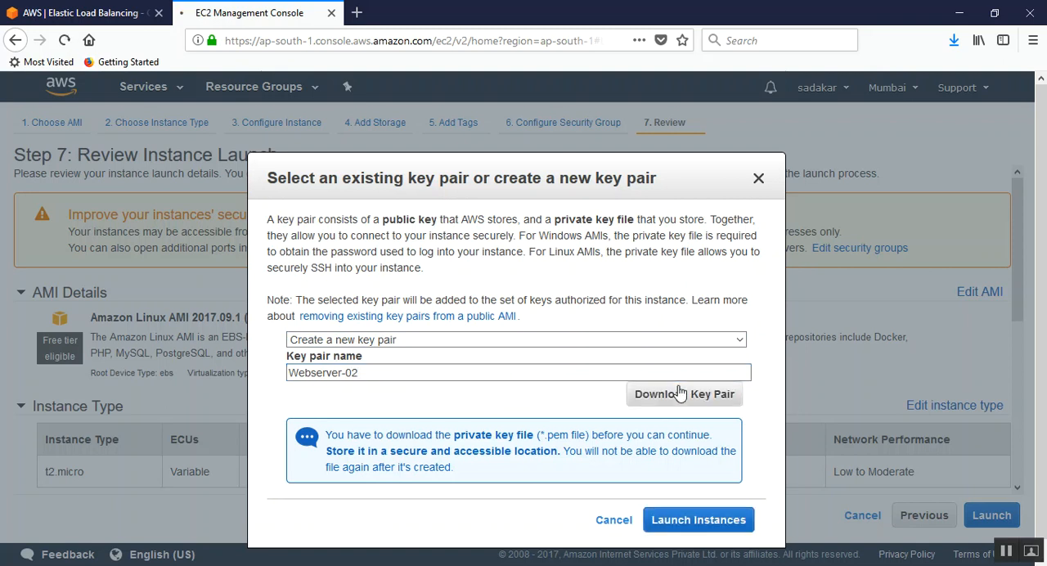
pyautogui.click(864, 341)
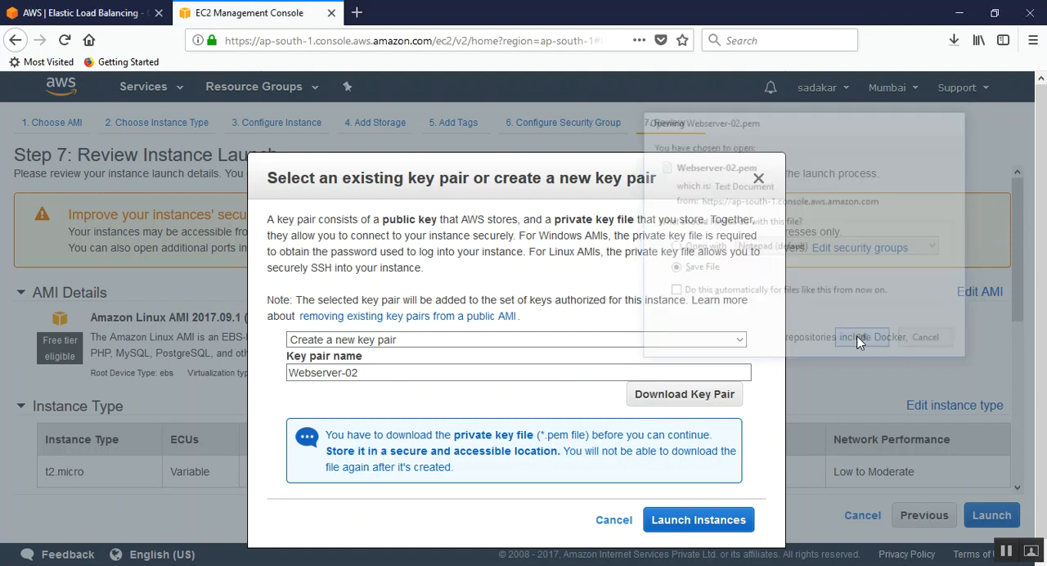
pyautogui.click(693, 521)
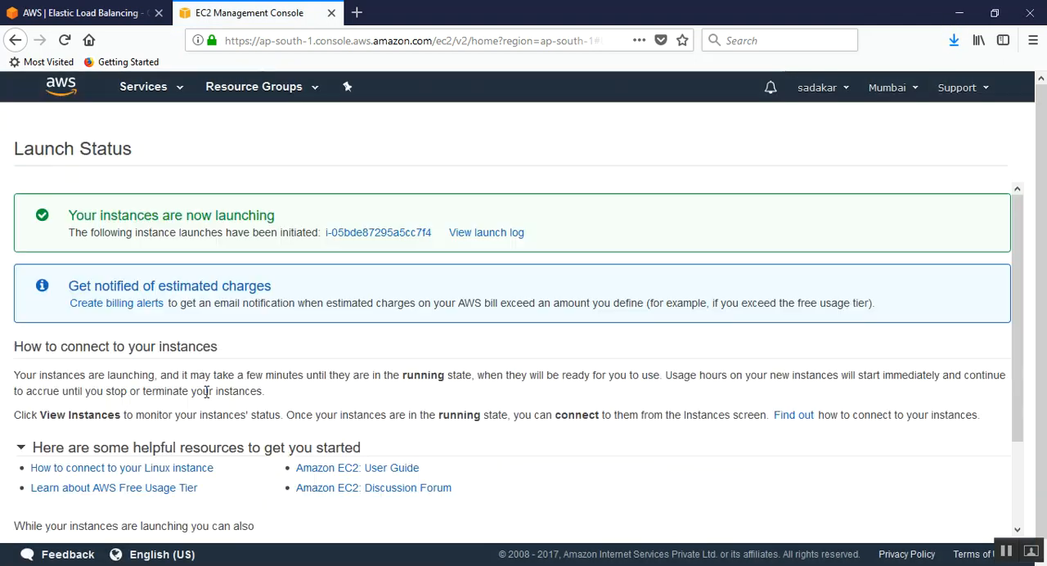
# Step: Open PuTTYgen and load the Webserver-01.pem private key from the Downloads folder, showing all file types
pyautogui.press('super')
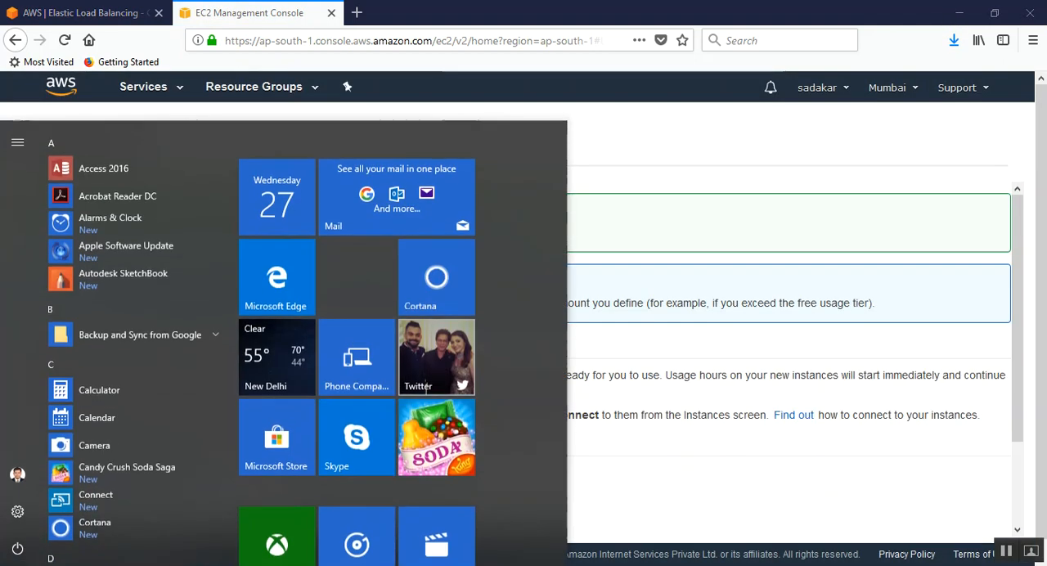
pyautogui.write('pu')
pyautogui.write('tt')
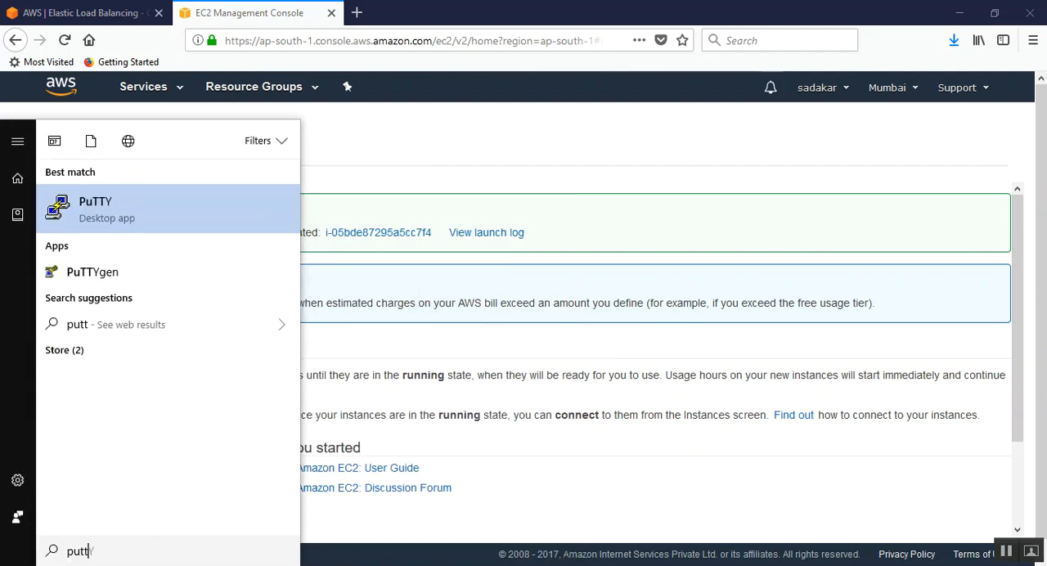
pyautogui.click(104, 272)
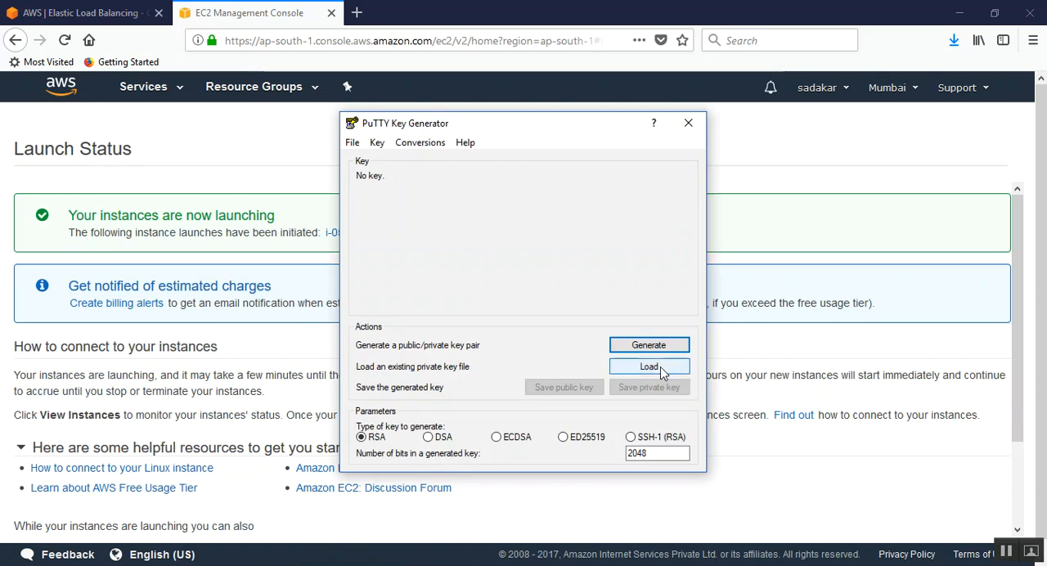
pyautogui.click(661, 367)
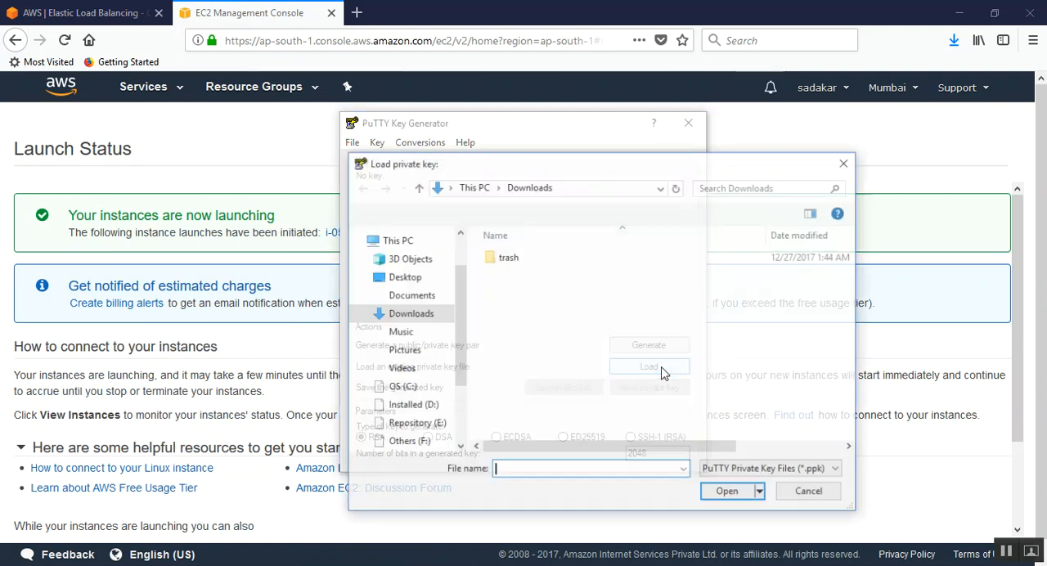
pyautogui.click(765, 469)
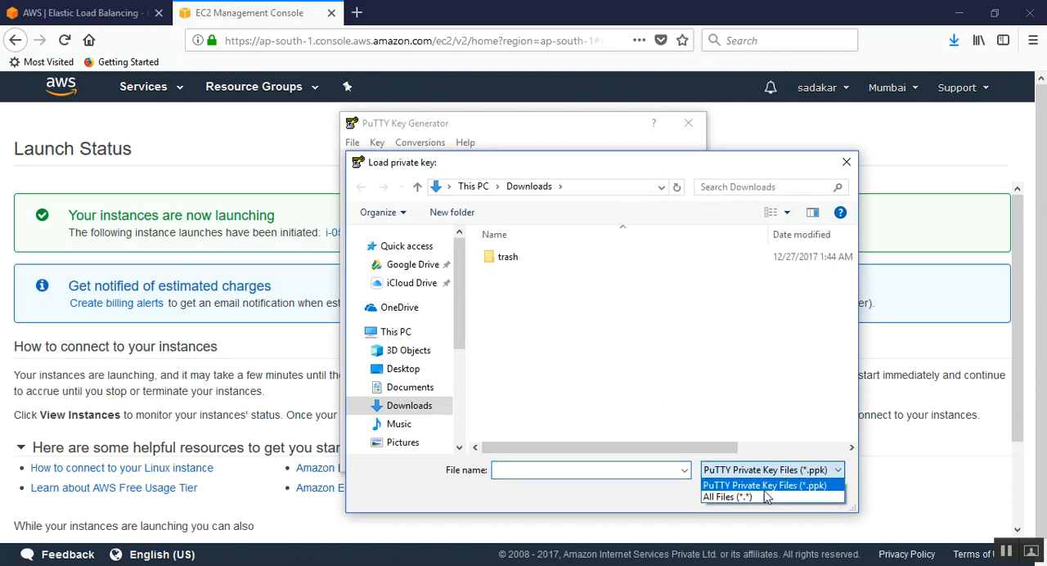
pyautogui.click(764, 495)
pyautogui.doubleClick(564, 274)
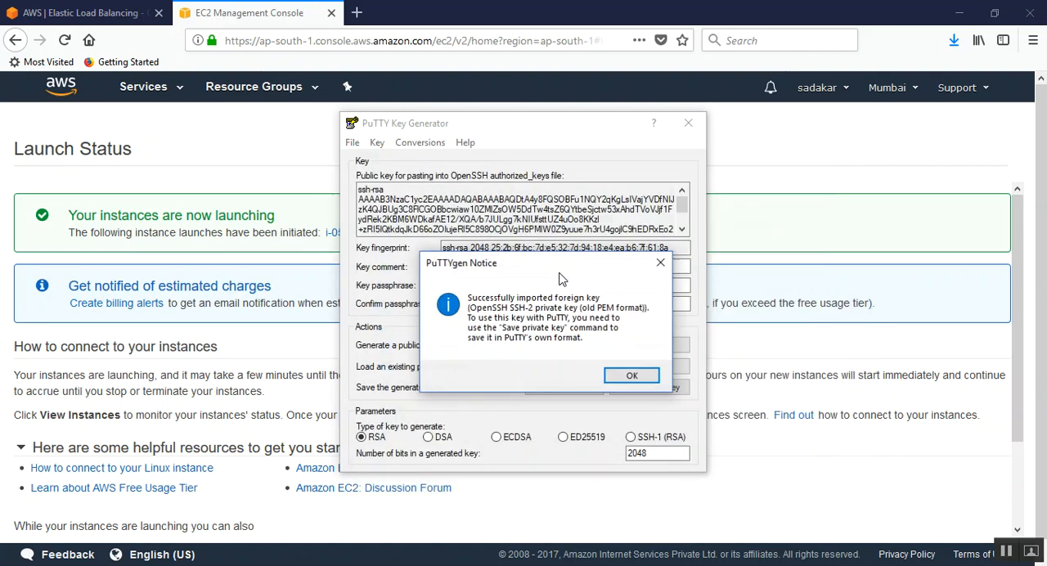
pyautogui.click(629, 379)
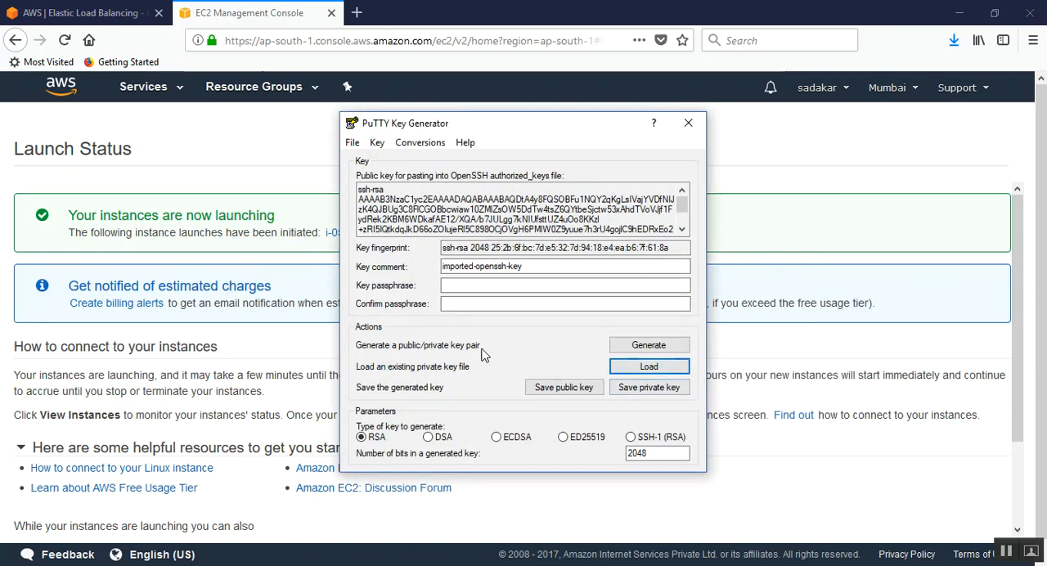
# Step: Save the loaded key without a passphrase as Webserver-01.ppk in the Downloads folder
pyautogui.click(659, 392)
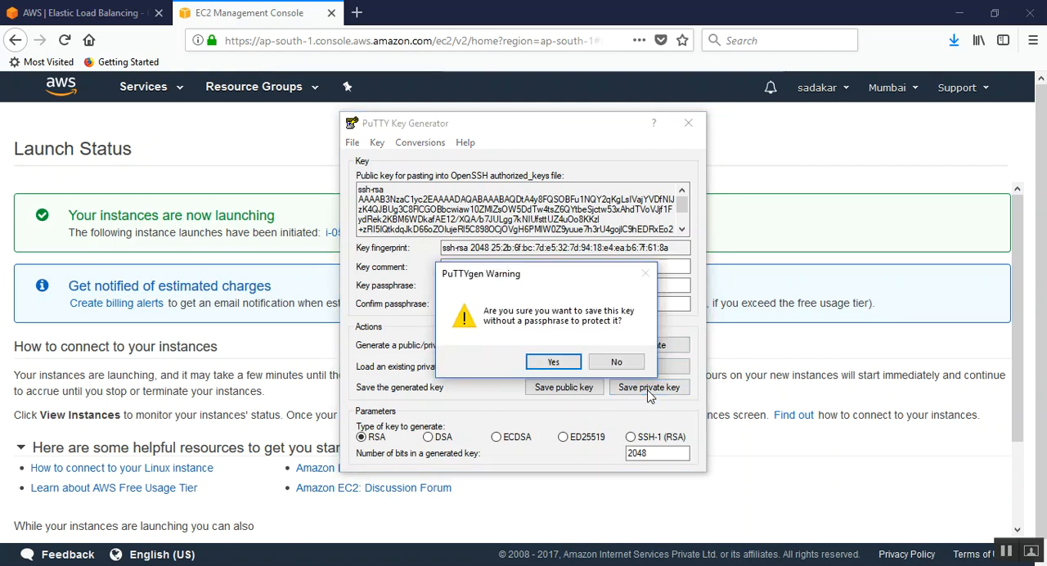
pyautogui.click(550, 364)
pyautogui.write('w')
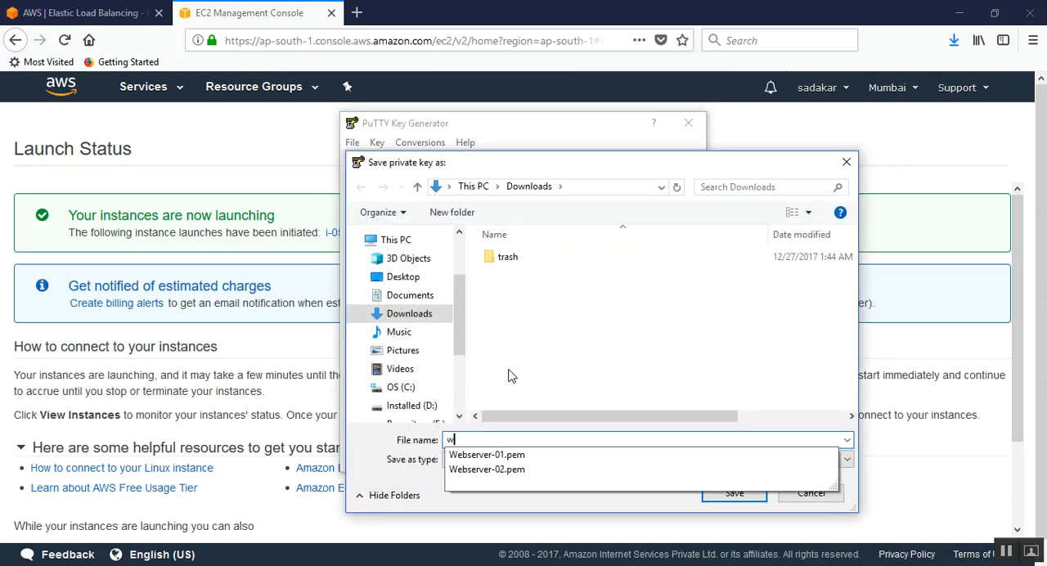
pyautogui.click(532, 455)
pyautogui.click(541, 439)
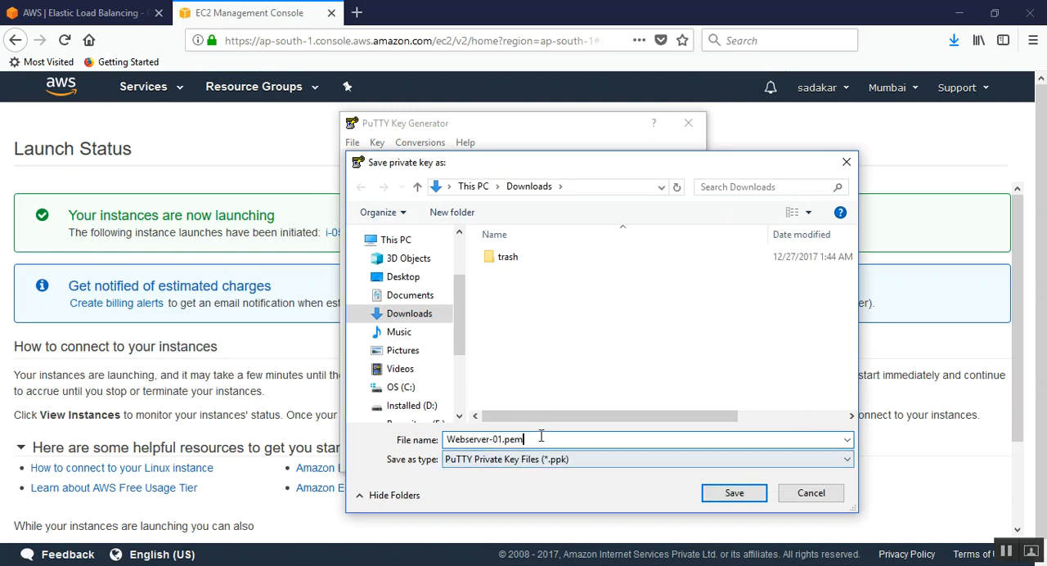
pyautogui.press('BackSpace')
pyautogui.write('p')
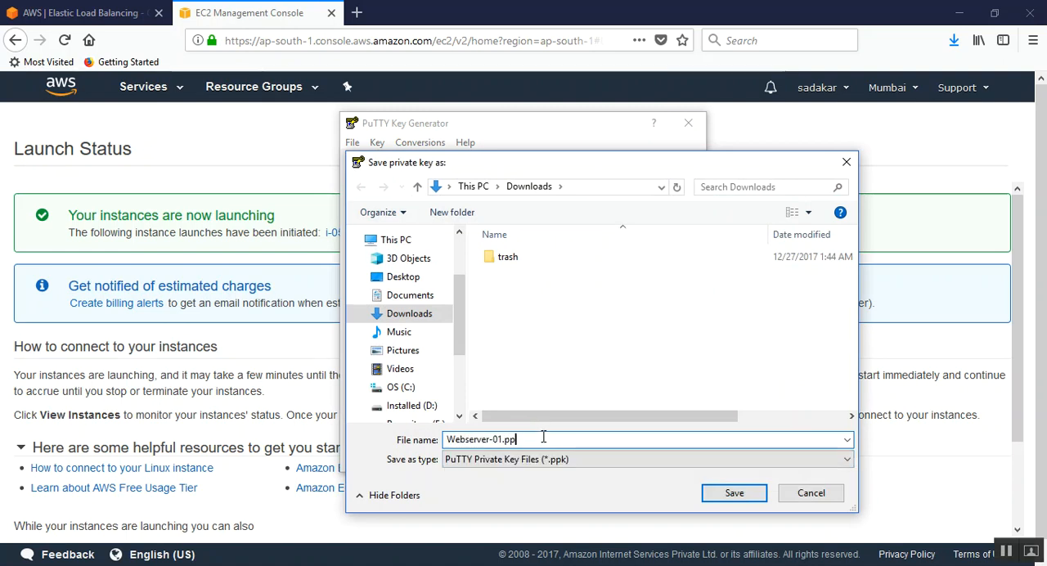
pyautogui.write('k')
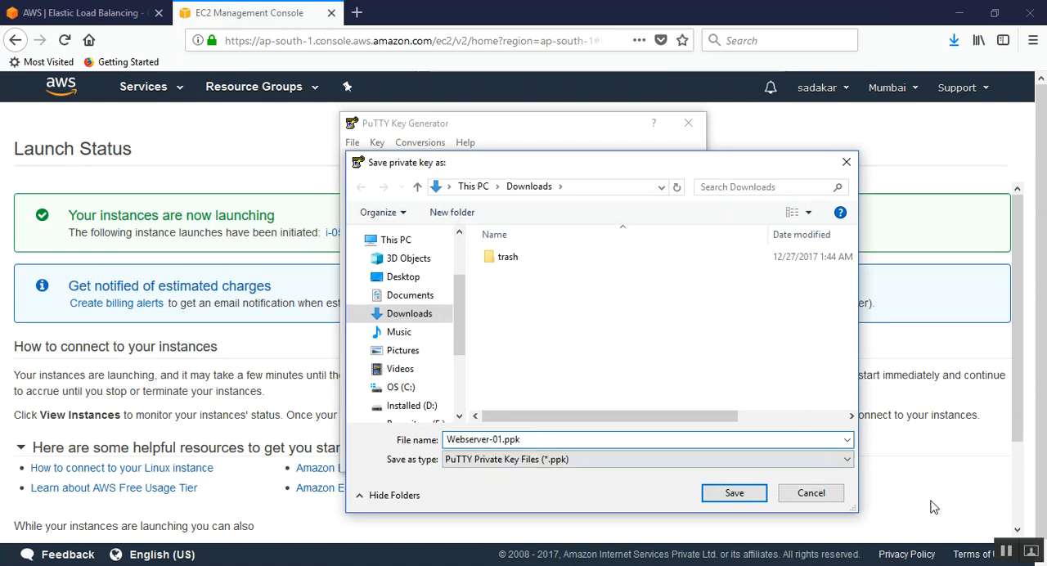
pyautogui.click(734, 492)
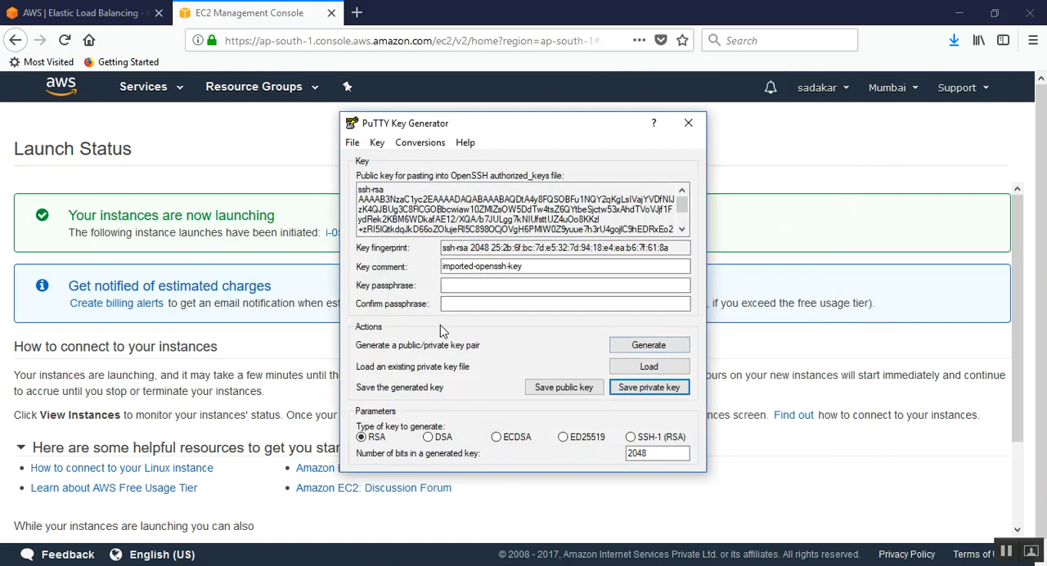
# Step: Load the Webserver-02.pem private key from the Downloads folder, showing all file types
pyautogui.click(655, 368)
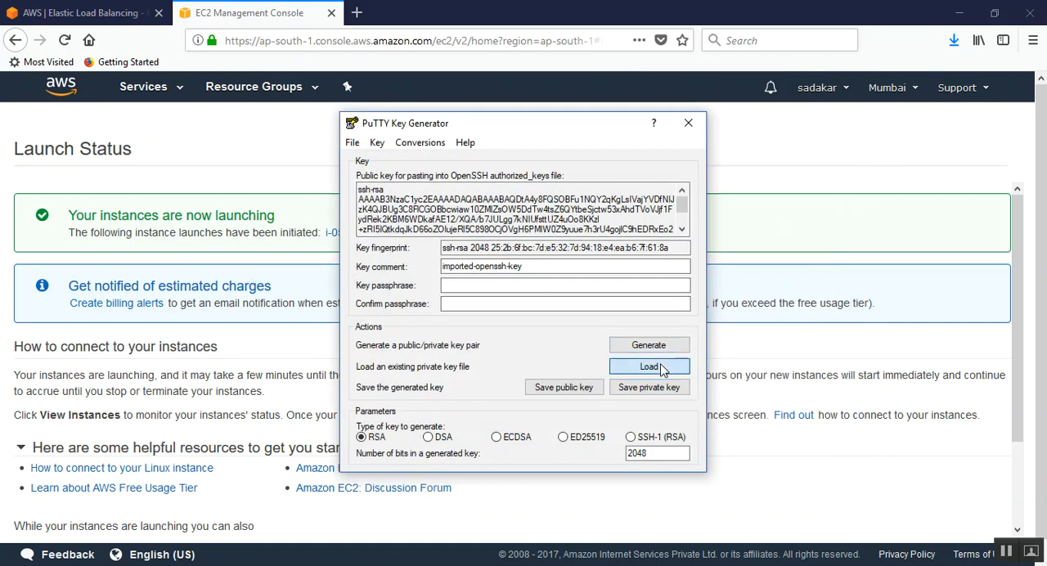
pyautogui.click(768, 470)
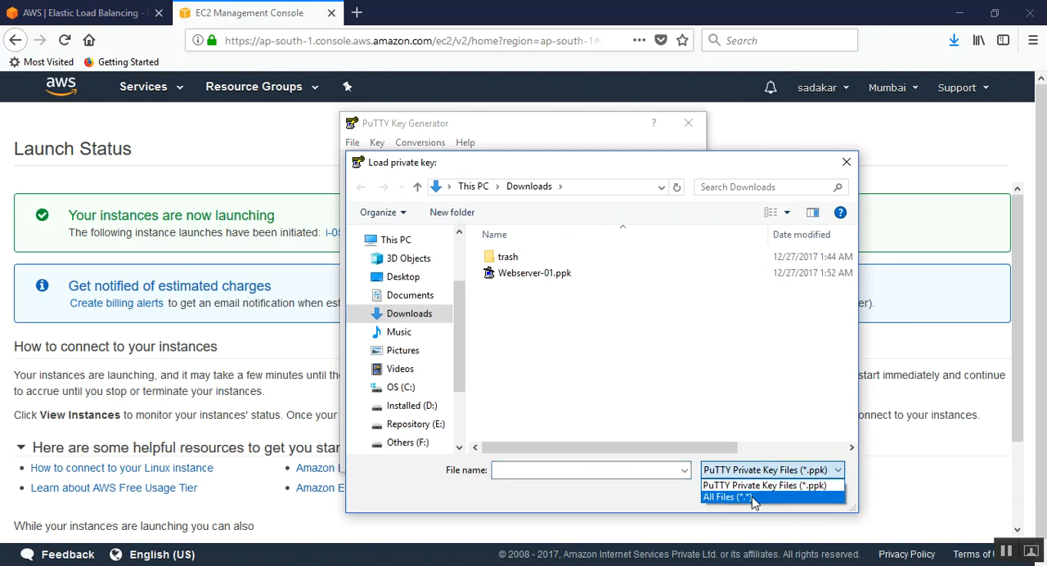
pyautogui.click(753, 495)
pyautogui.click(567, 308)
pyautogui.doubleClick(567, 308)
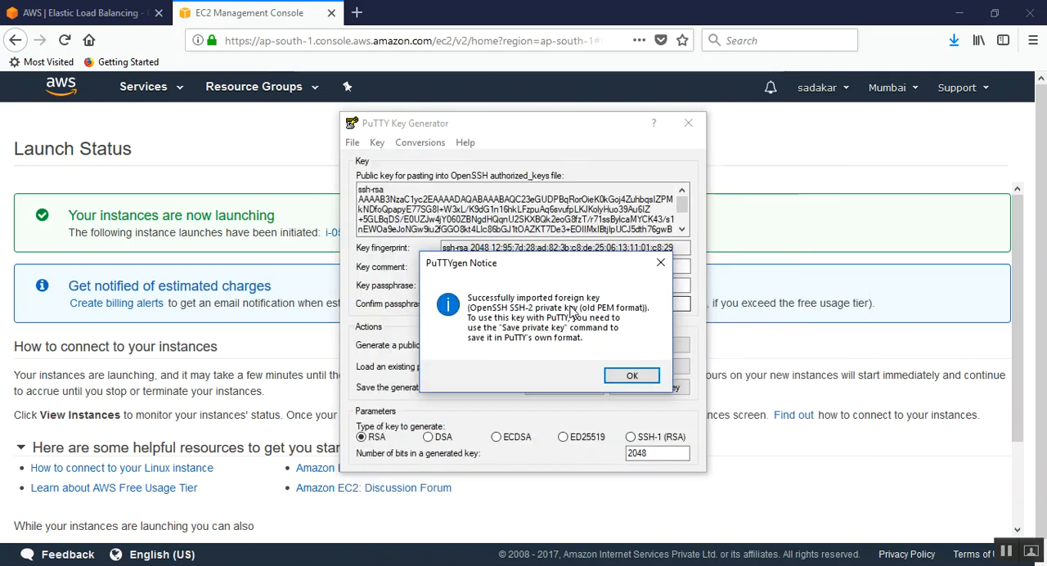
pyautogui.click(630, 373)
# Step: Save the loaded key without a passphrase as Webserver-02.ppk in the Downloads folder and close PuTTYgen
pyautogui.click(649, 388)
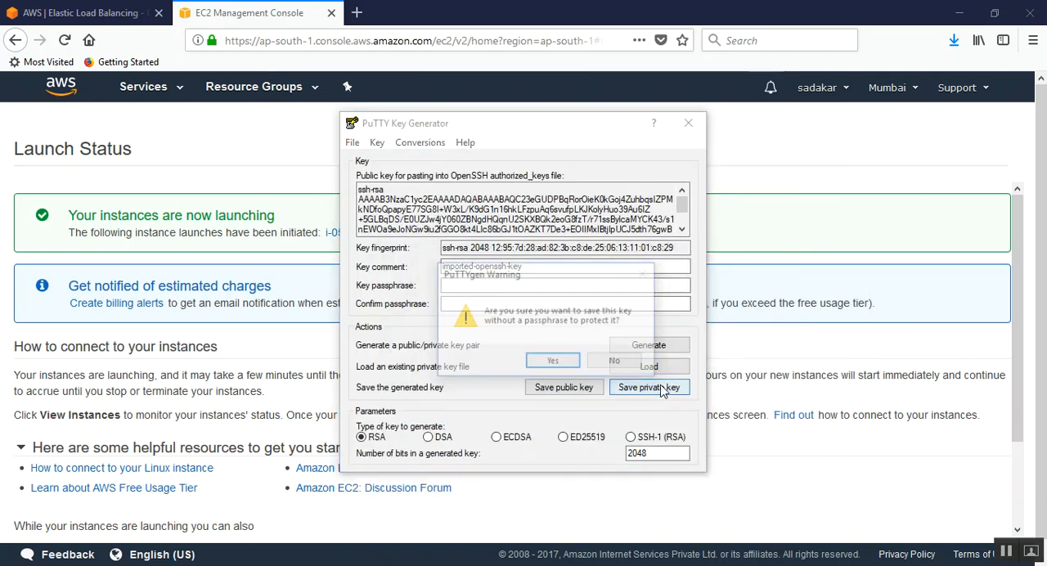
pyautogui.click(559, 363)
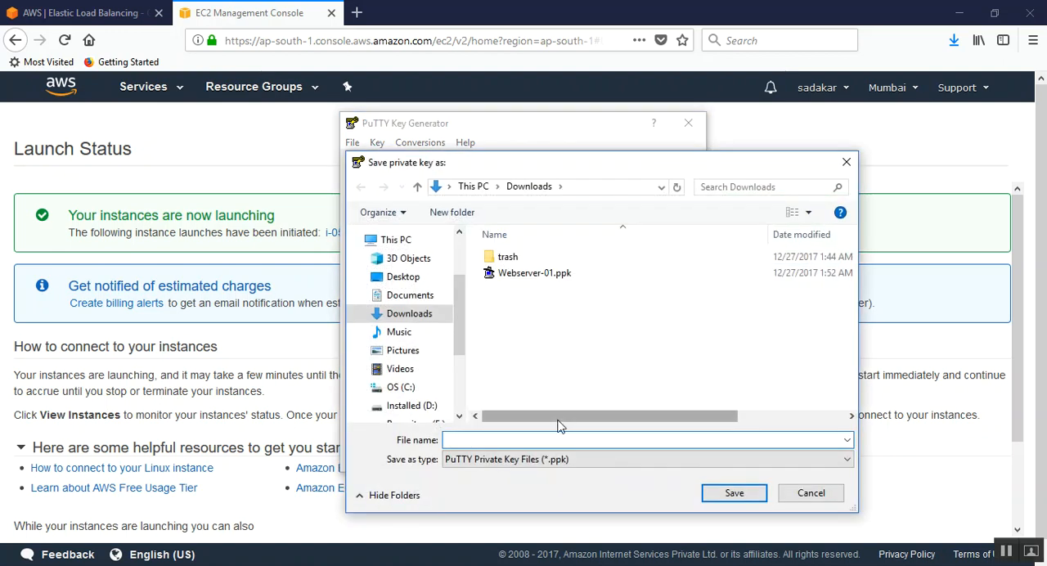
pyautogui.write('w')
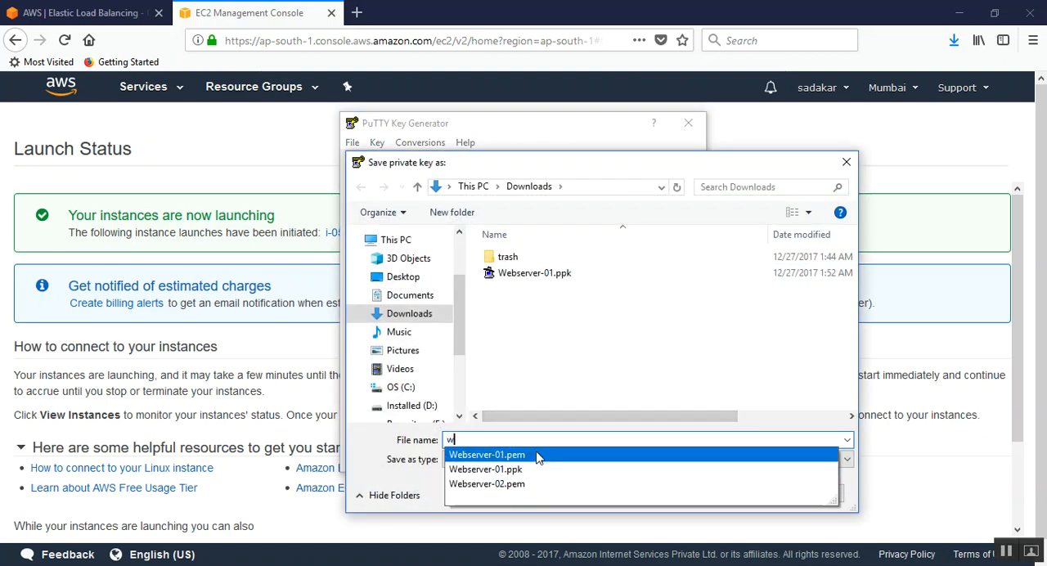
pyautogui.click(535, 455)
pyautogui.click(545, 440)
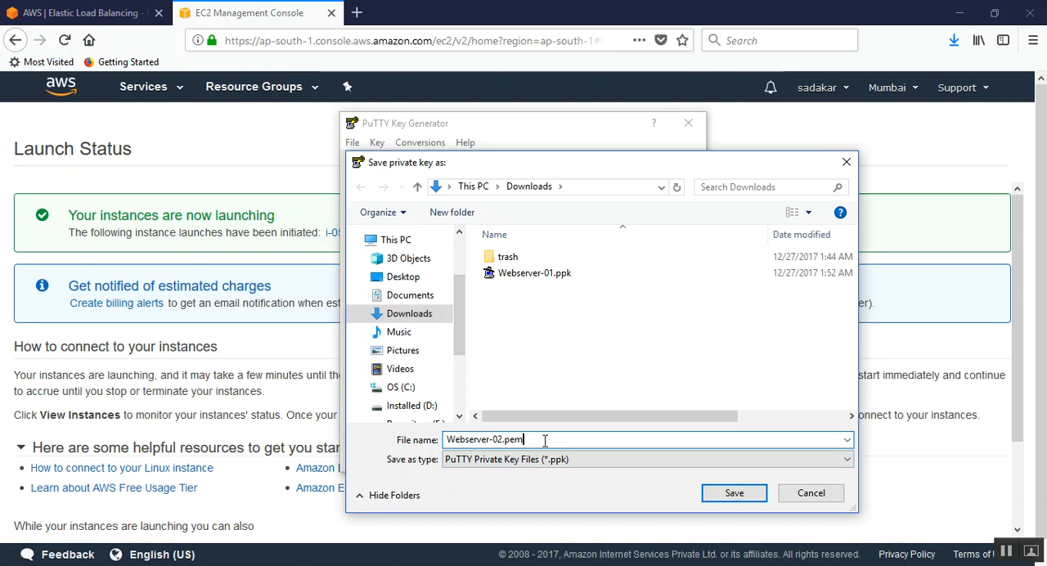
pyautogui.press('BackSpace')
pyautogui.press('BackSpace')
pyautogui.write('p')
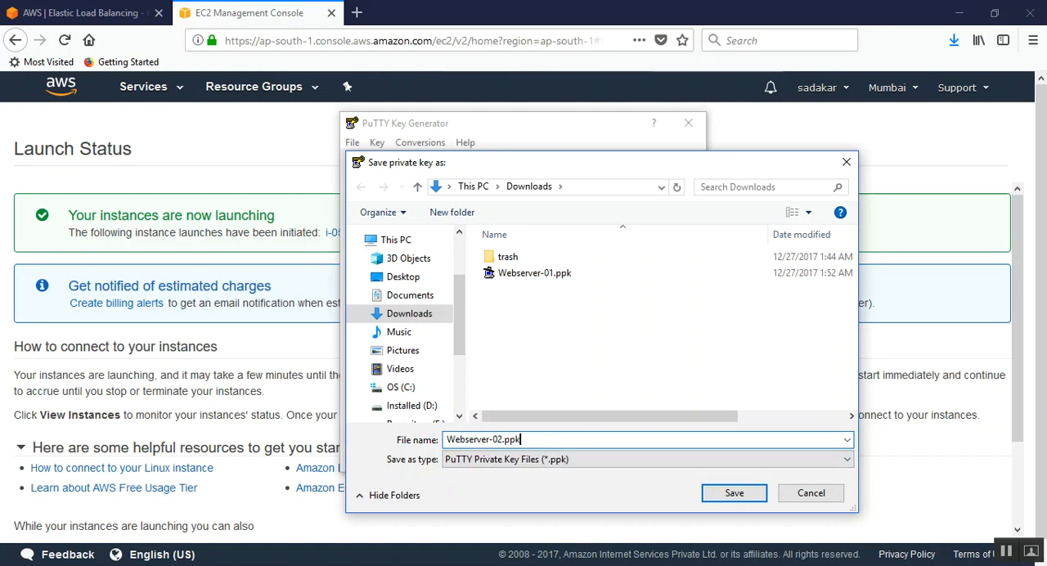
pyautogui.write('k')
pyautogui.click(734, 494)
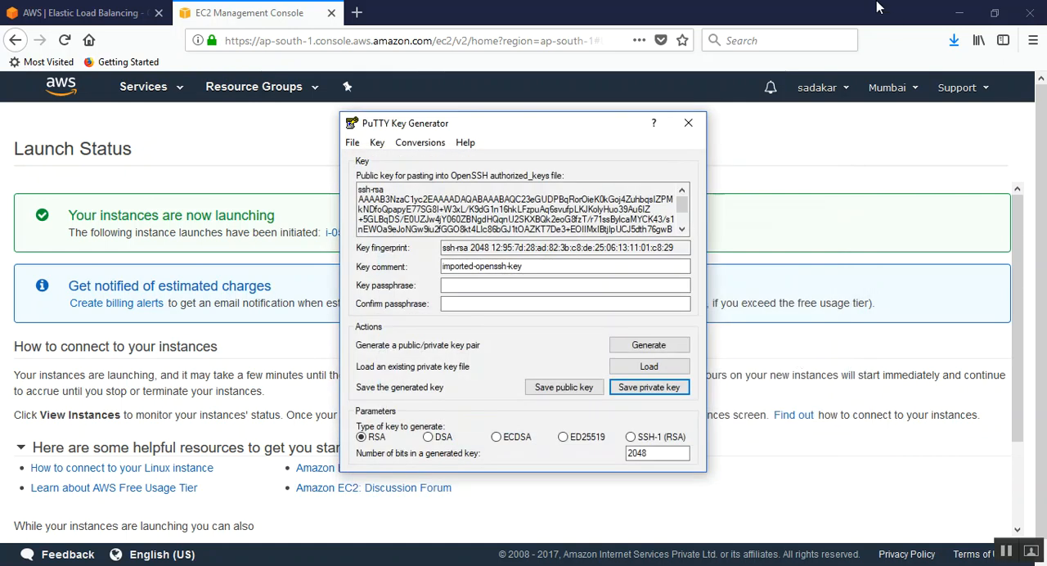
pyautogui.click(688, 123)
# Step: Switch to File Explorer and check the Webserver-01.ppk and Webserver-02.ppk key files in the Downloads folder
pyautogui.click(59, 555)
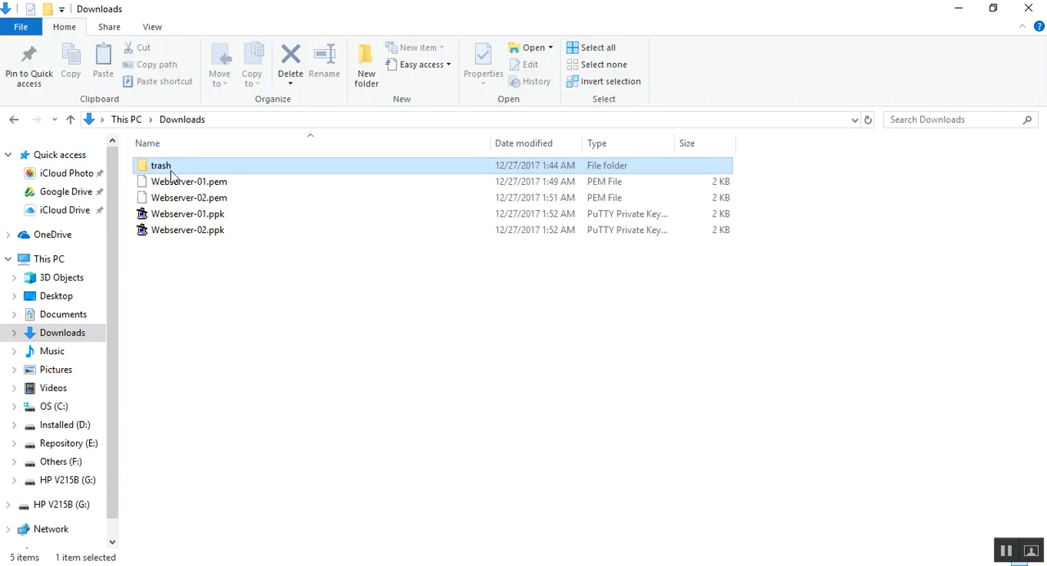
pyautogui.click(207, 219)
pyautogui.click(208, 232)
pyautogui.click(207, 218)
pyautogui.click(207, 232)
pyautogui.click(217, 215)
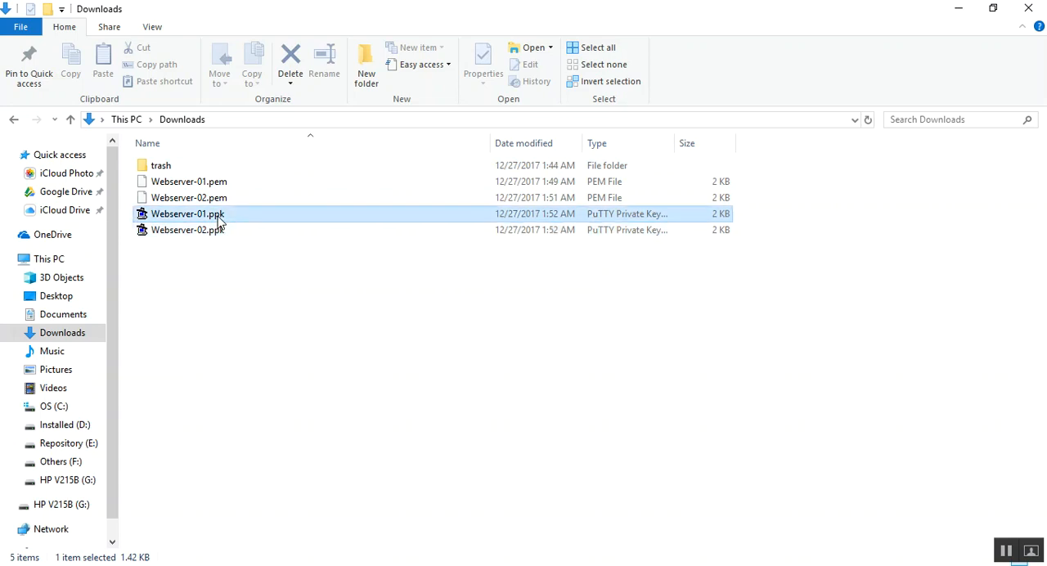
pyautogui.click(178, 236)
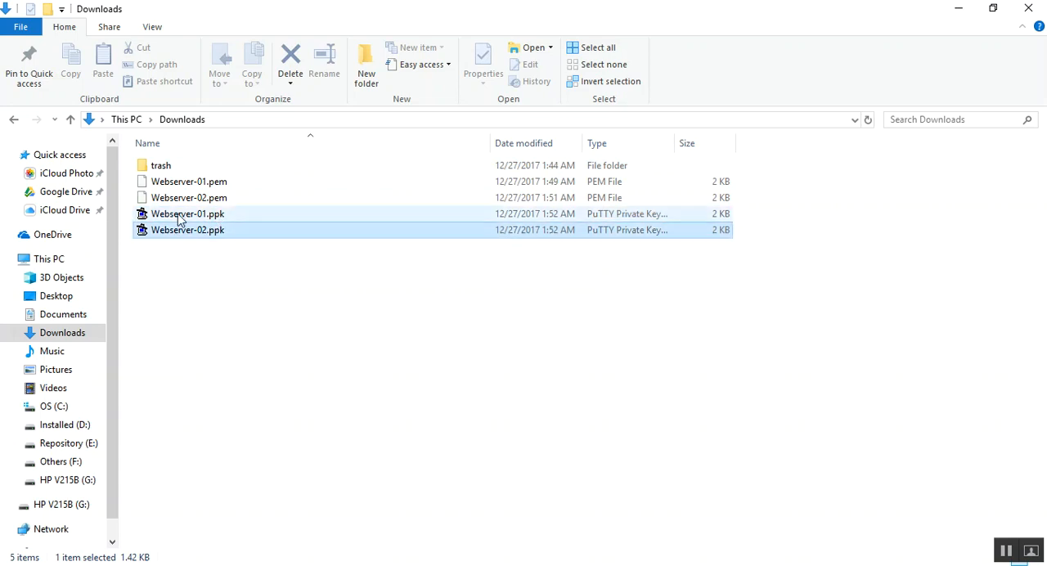
pyautogui.click(182, 219)
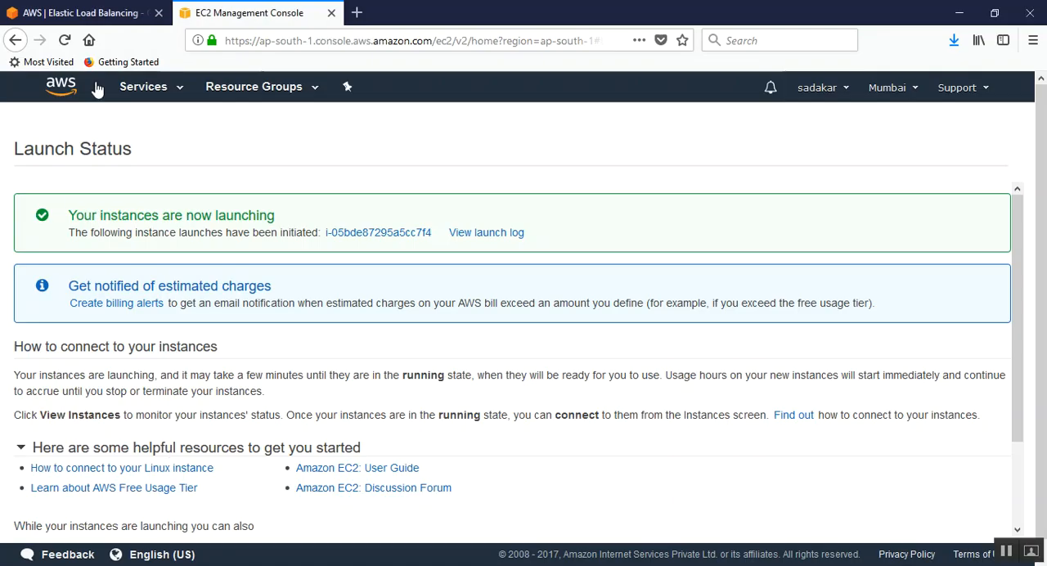
# Step: Go to the EC2 instances list and show the Webserver-02 instance's description in an enlarged details area
pyautogui.moveTo(1017, 270); pyautogui.dragTo(1022, 423)
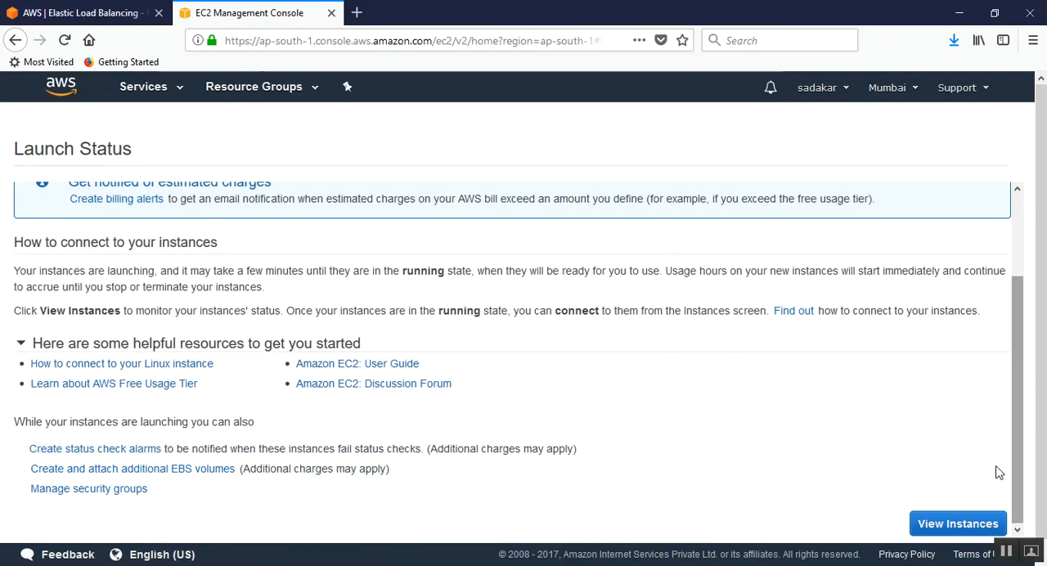
pyautogui.click(942, 527)
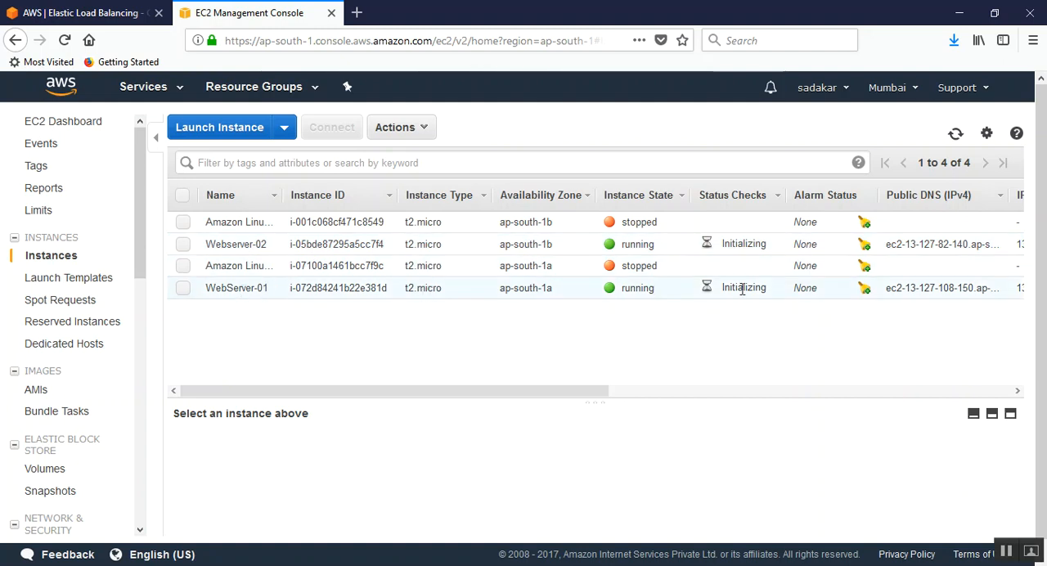
pyautogui.click(737, 243)
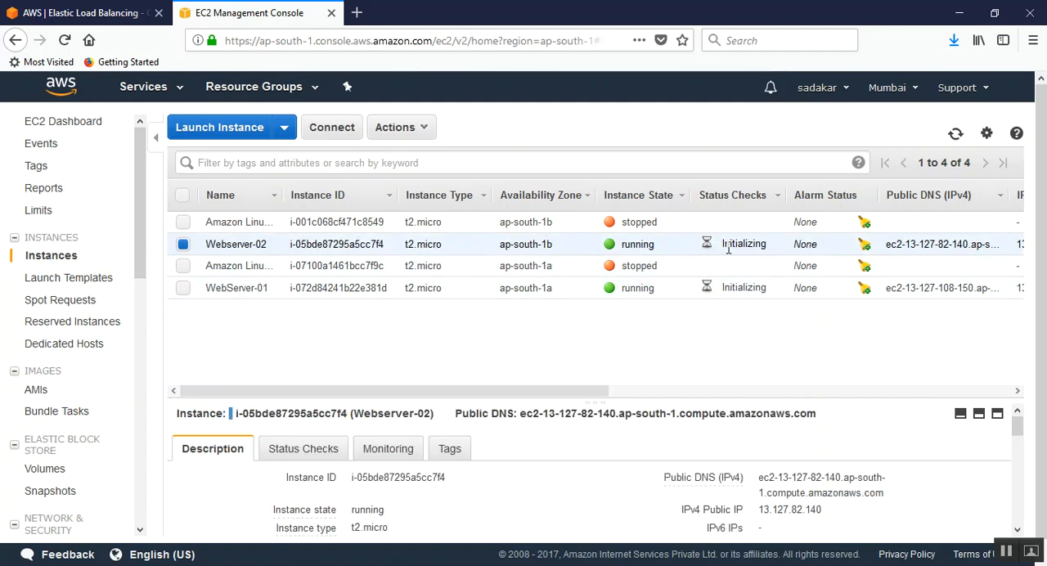
pyautogui.moveTo(630, 396); pyautogui.dragTo(630, 322)
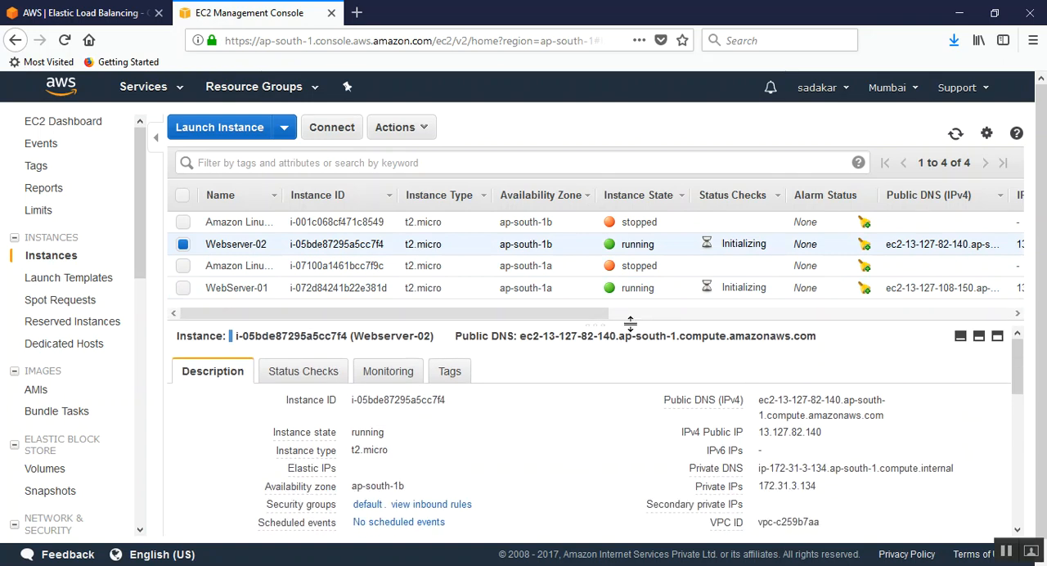
# Step: Close the old disconnected PuTTY session and select the WebServer-01 instance
pyautogui.click(327, 565)
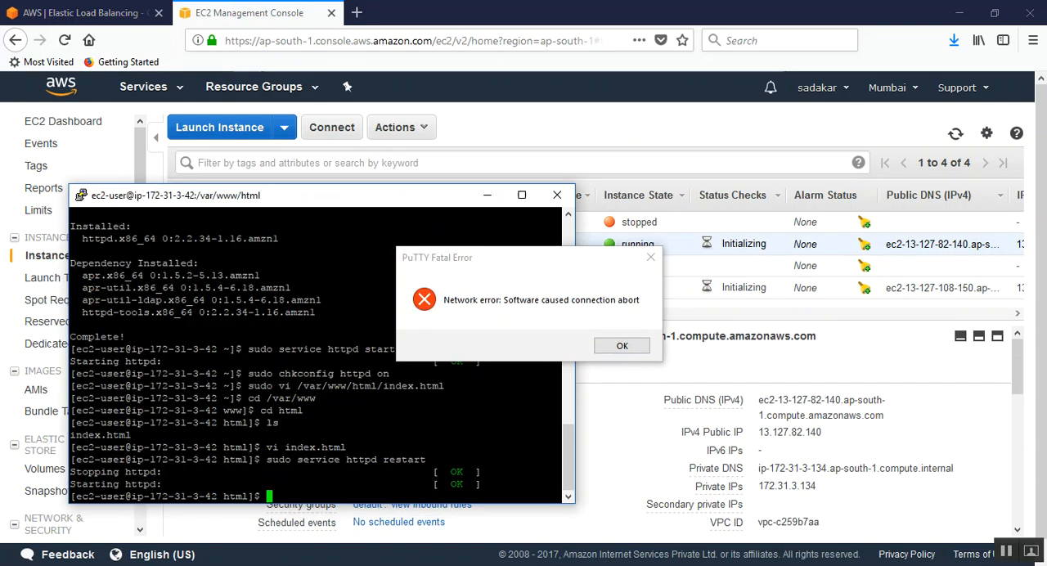
pyautogui.click(621, 345)
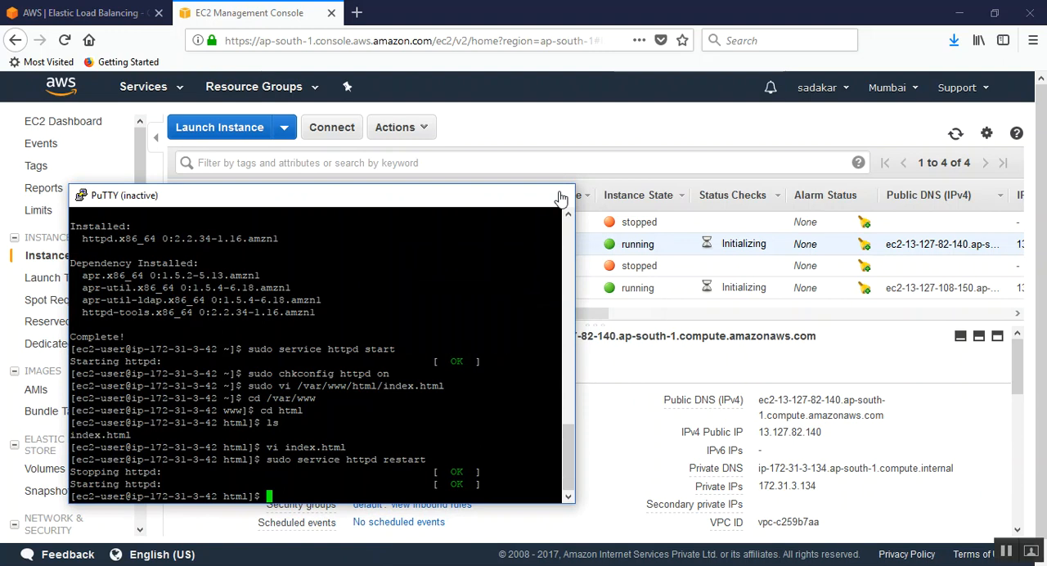
pyautogui.click(557, 194)
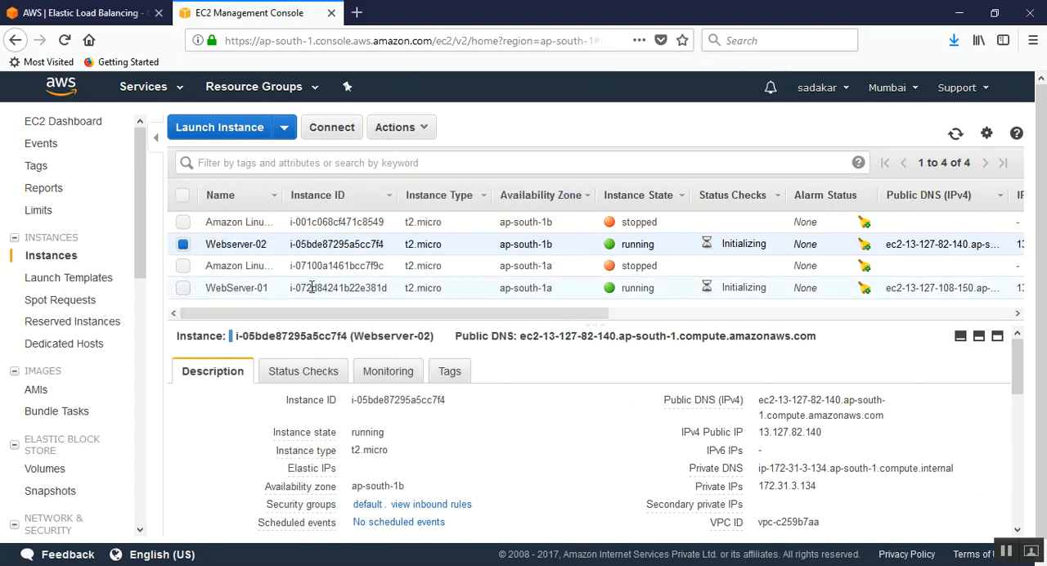
pyautogui.click(211, 292)
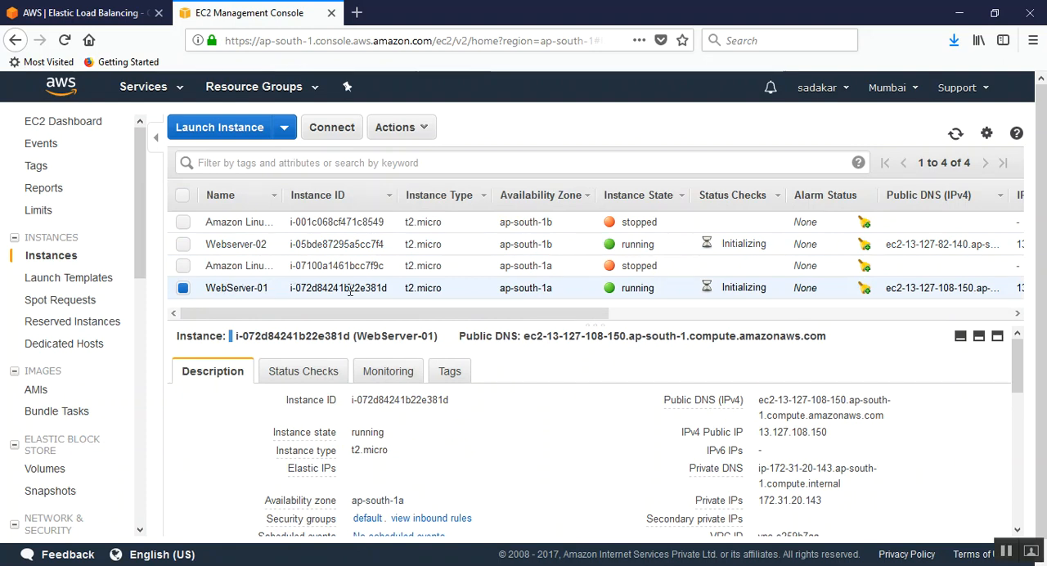
# Step: Switch to the notes ELB demo.txt file in Notepad and review the web server setup commands, highlighting sudo yum install httpd
pyautogui.hotkey('alt', 'Tab')
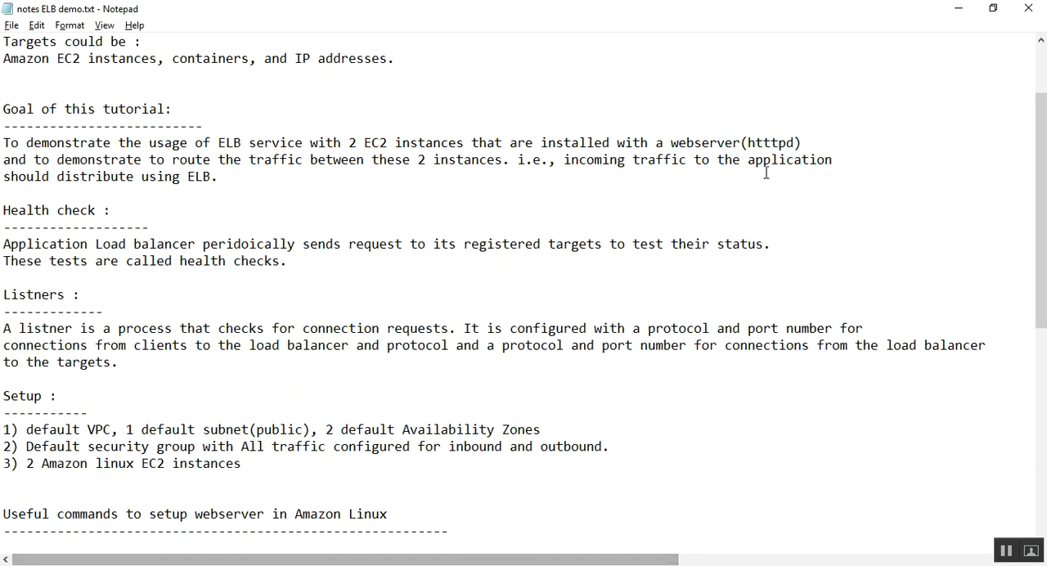
pyautogui.moveTo(797, 145); pyautogui.dragTo(751, 147)
pyautogui.click(584, 197)
pyautogui.scroll(-6, 580, 198)
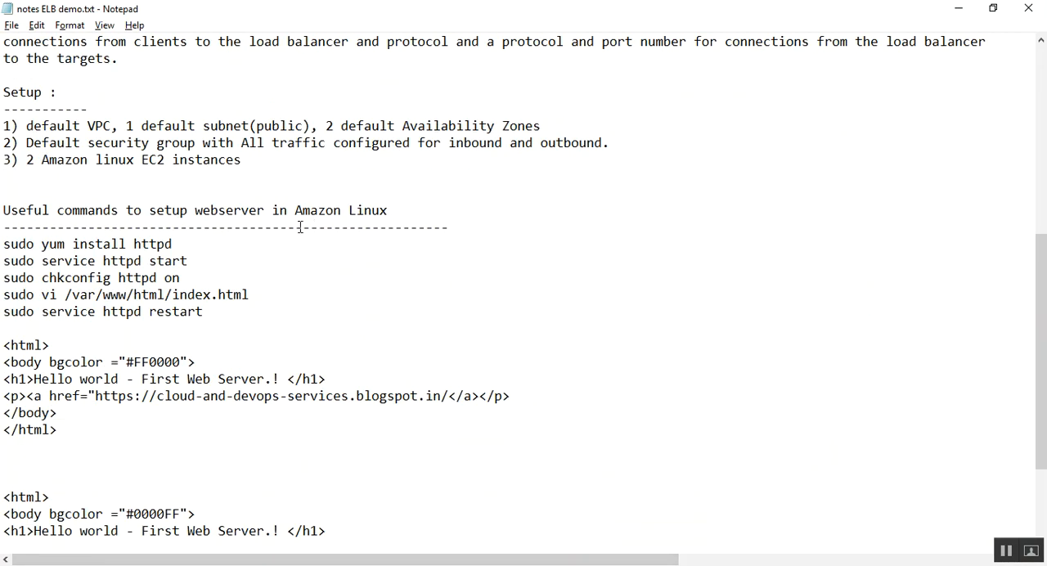
pyautogui.moveTo(2, 244); pyautogui.dragTo(180, 245)
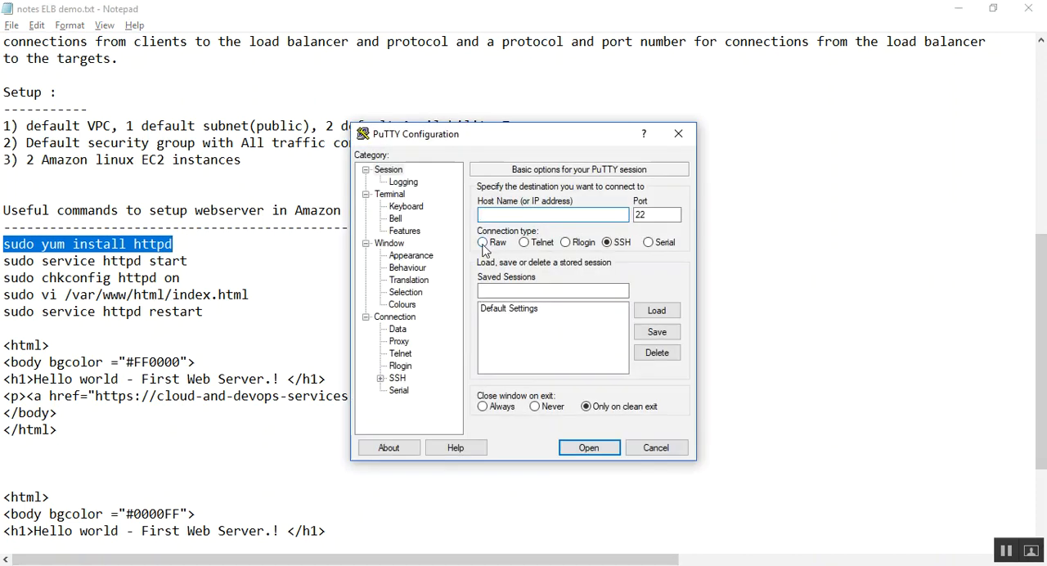
pyautogui.click(958, 8)
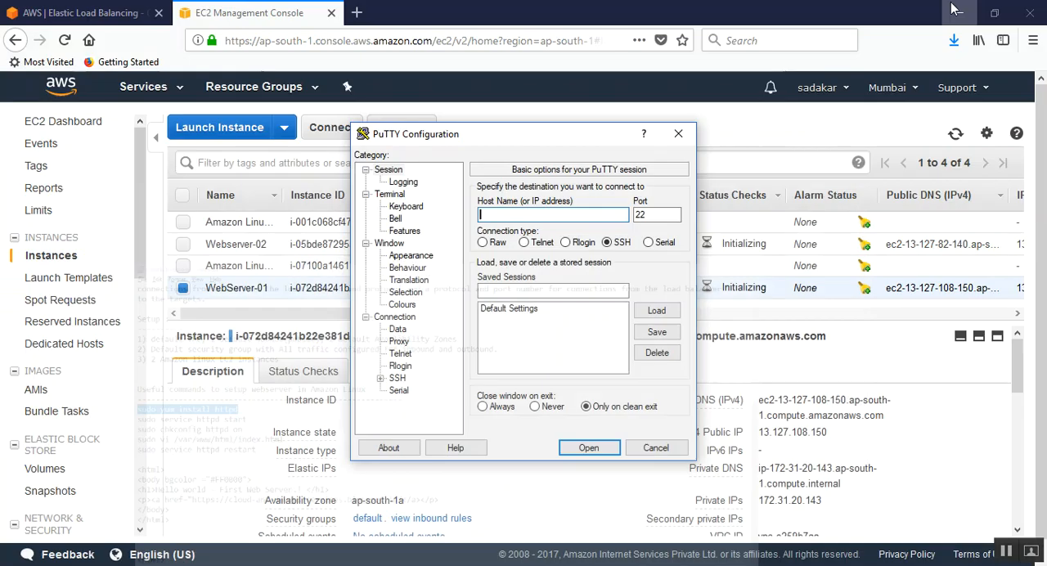
# Step: Refresh the instances list and copy WebServer-01's public DNS into PuTTY as the host name
pyautogui.click(243, 290)
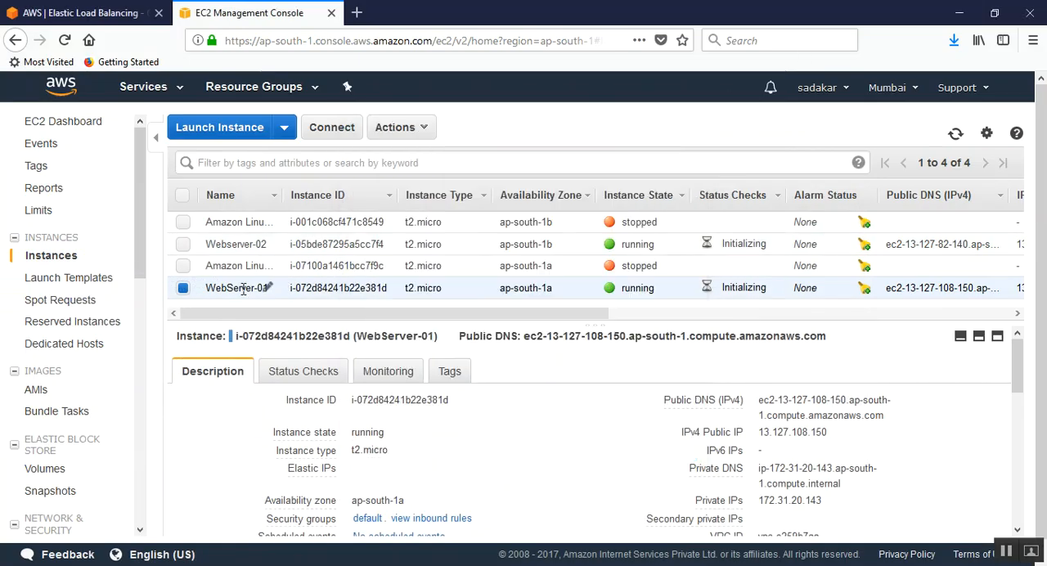
pyautogui.click(956, 133)
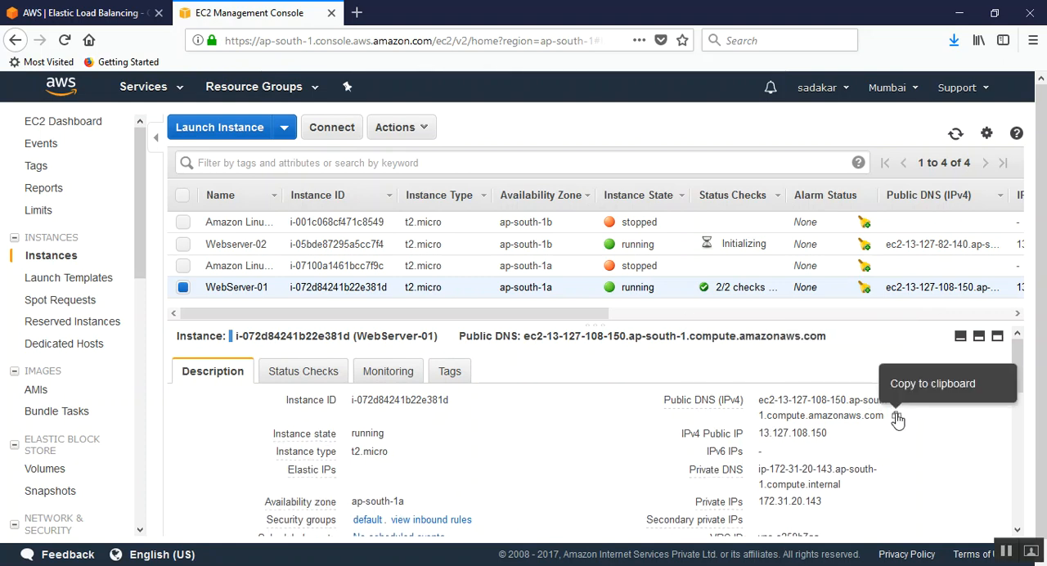
pyautogui.click(897, 417)
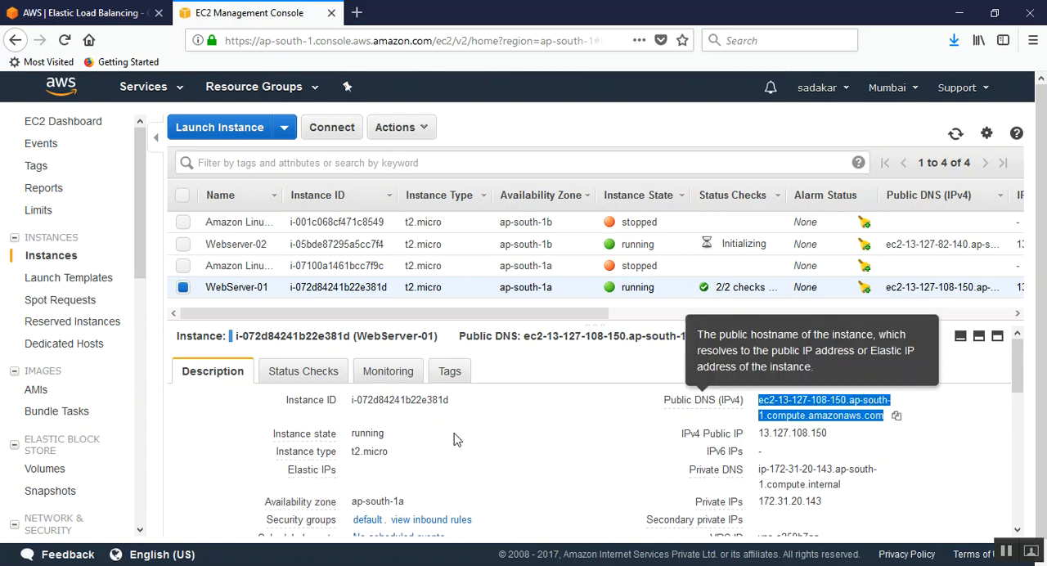
pyautogui.moveTo(325, 565)
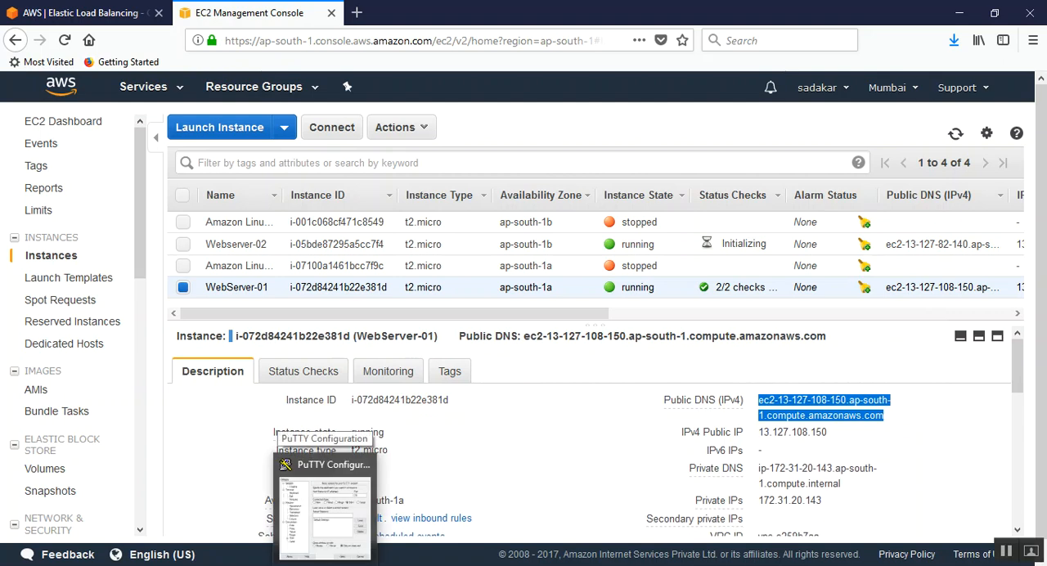
pyautogui.click(323, 503)
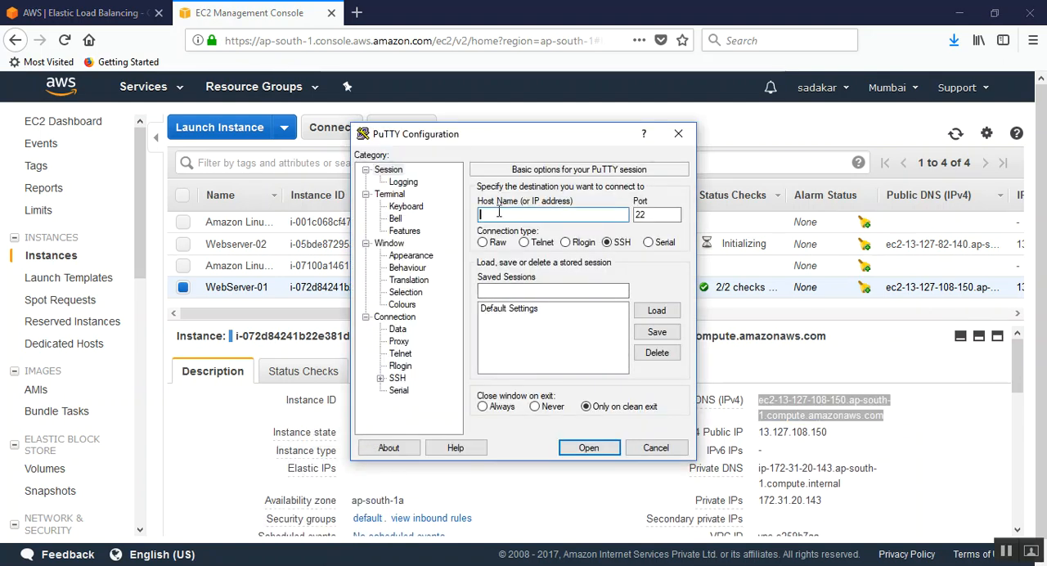
pyautogui.hotkey('ctrl', 'v')
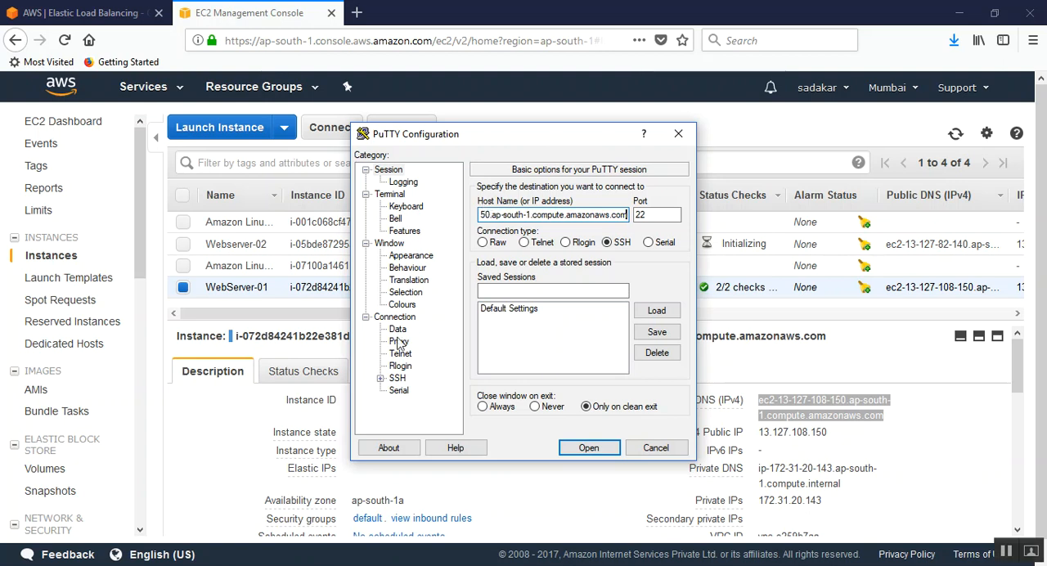
# Step: Set Webserver-01.ppk from the Downloads folder as the private key file for SSH authentication
pyautogui.click(397, 378)
pyautogui.click(381, 379)
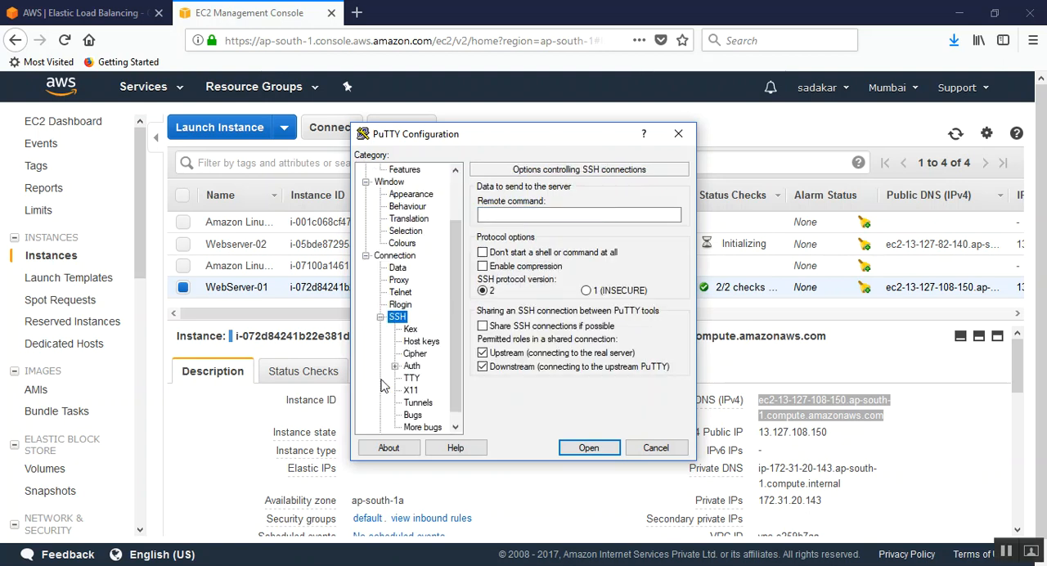
pyautogui.moveTo(459, 304); pyautogui.dragTo(459, 316)
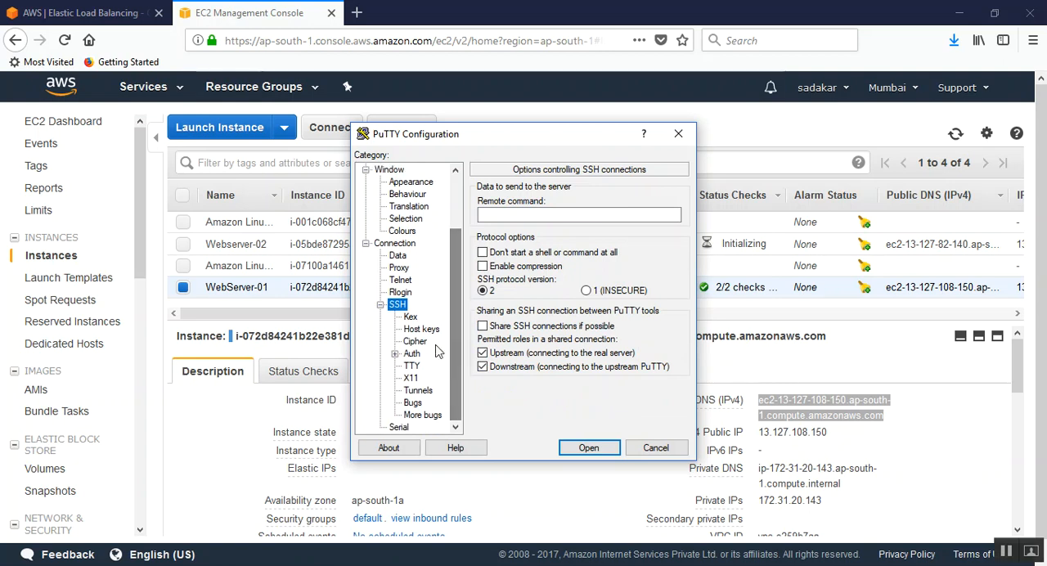
pyautogui.click(411, 355)
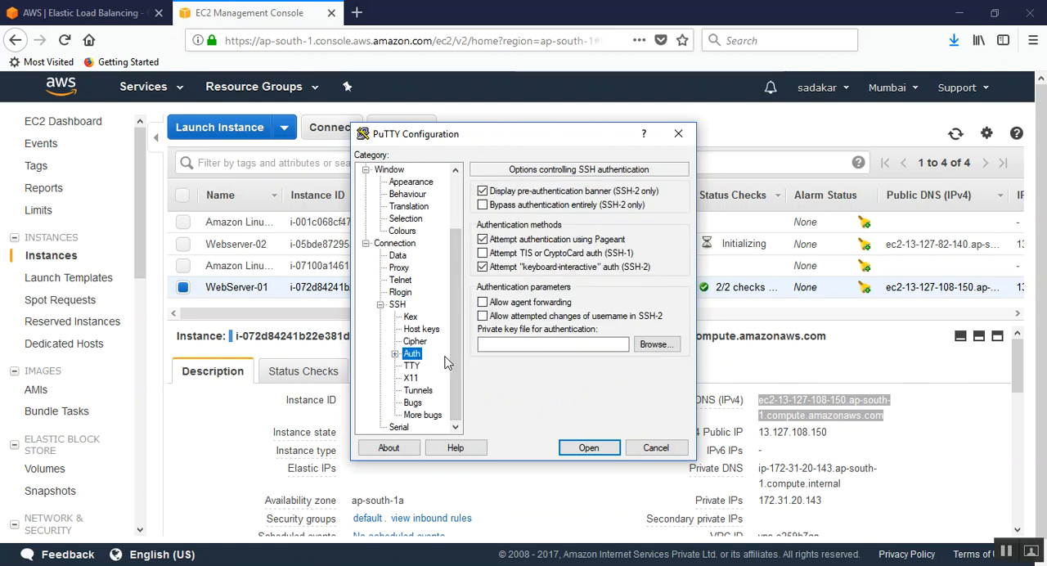
pyautogui.click(656, 344)
pyautogui.doubleClick(578, 272)
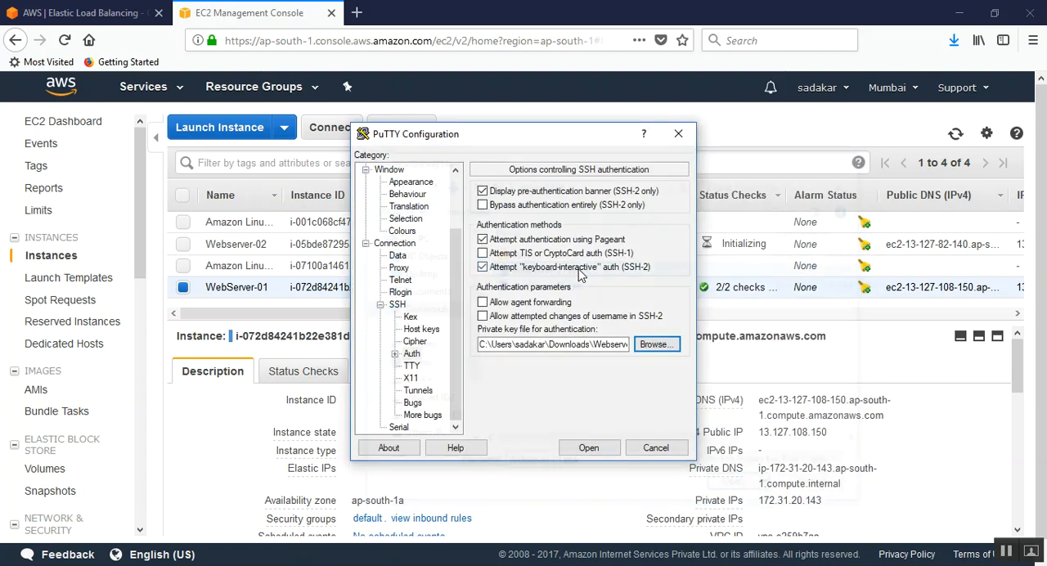
# Step: Open the SSH connection to WebServer-01, accept its host key and log in as ec2-user
pyautogui.click(584, 451)
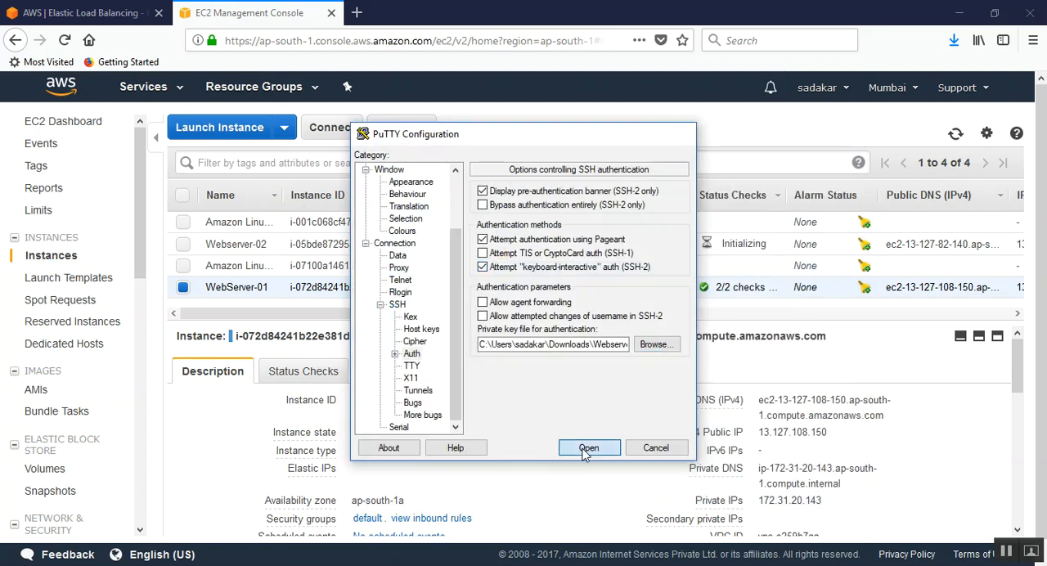
pyautogui.click(450, 396)
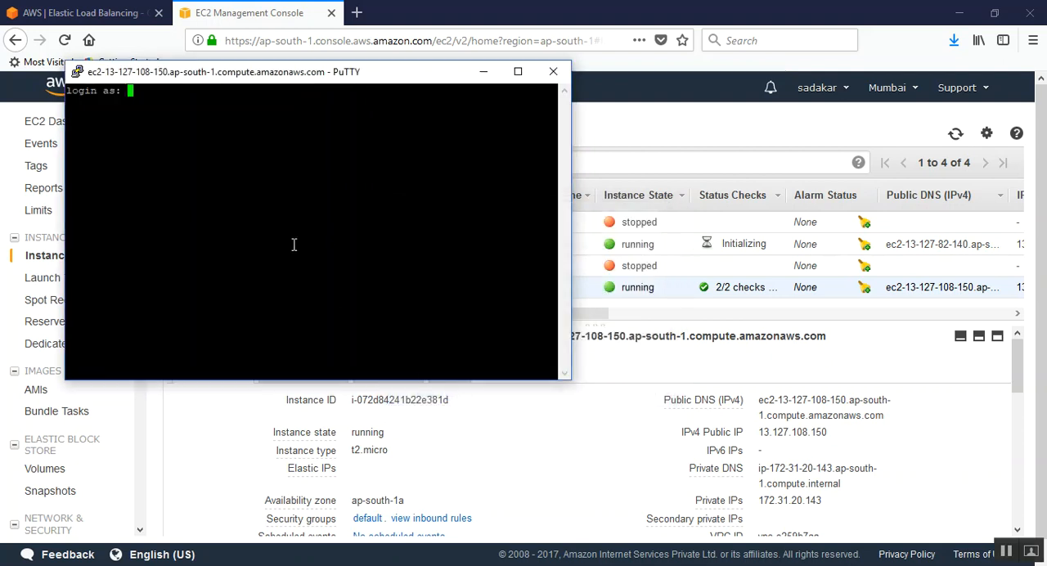
pyautogui.write('ec2-user')
pyautogui.press('Return')
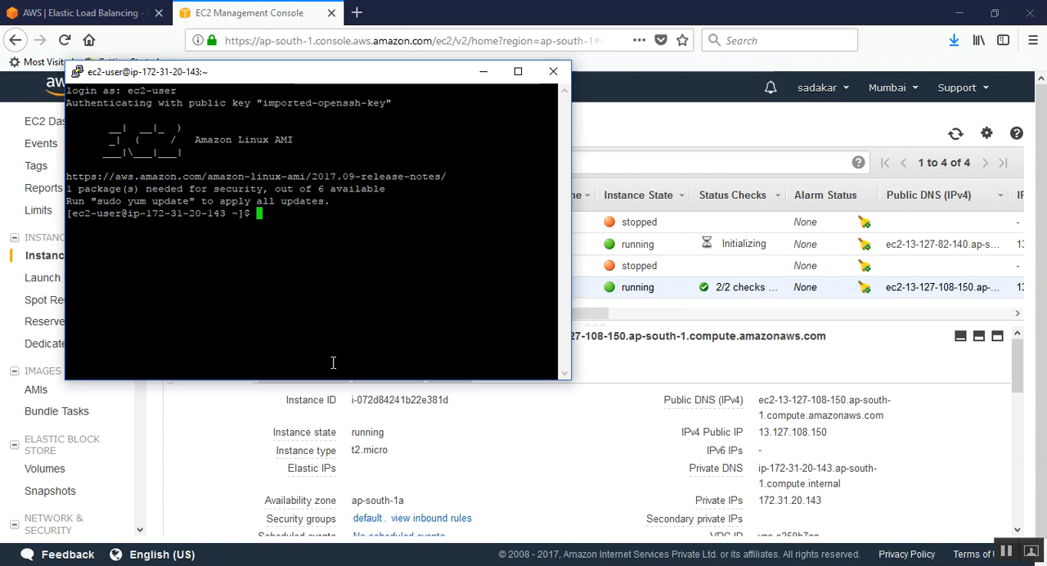
# Step: Copy sudo yum install httpd from the Notepad notes, run it in the WebServer-01 PuTTY session, and approve the package installation with y
pyautogui.hotkey('alt', 'Tab')
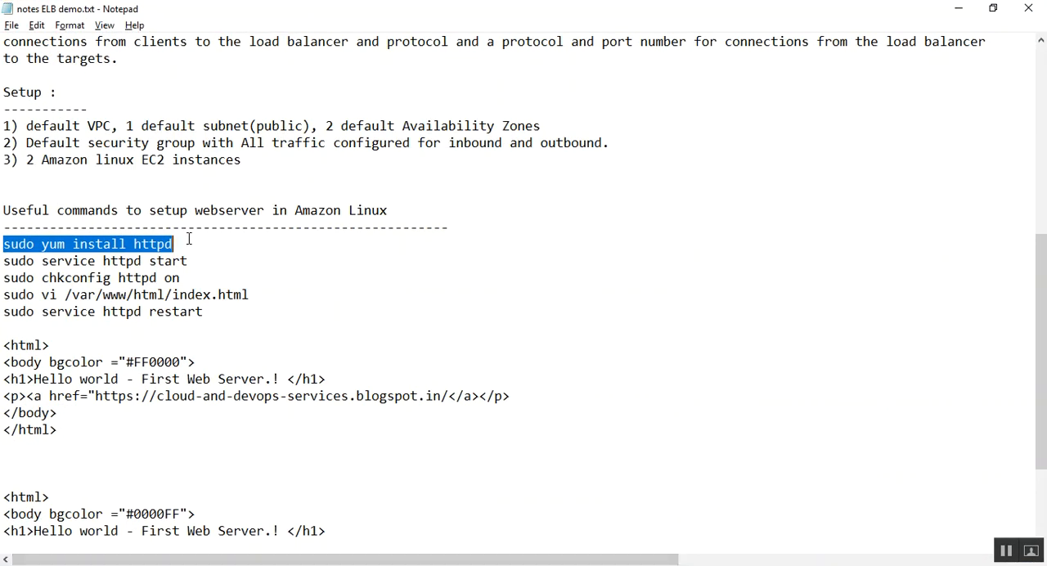
pyautogui.click(164, 244)
pyautogui.moveTo(174, 244); pyautogui.dragTo(3, 244)
pyautogui.rightClick(24, 243)
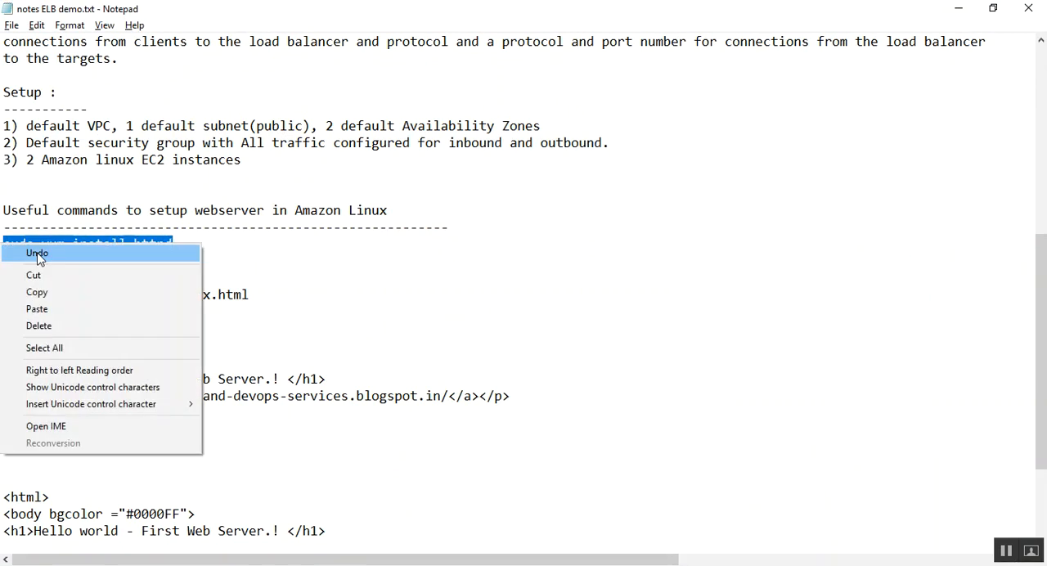
pyautogui.click(62, 292)
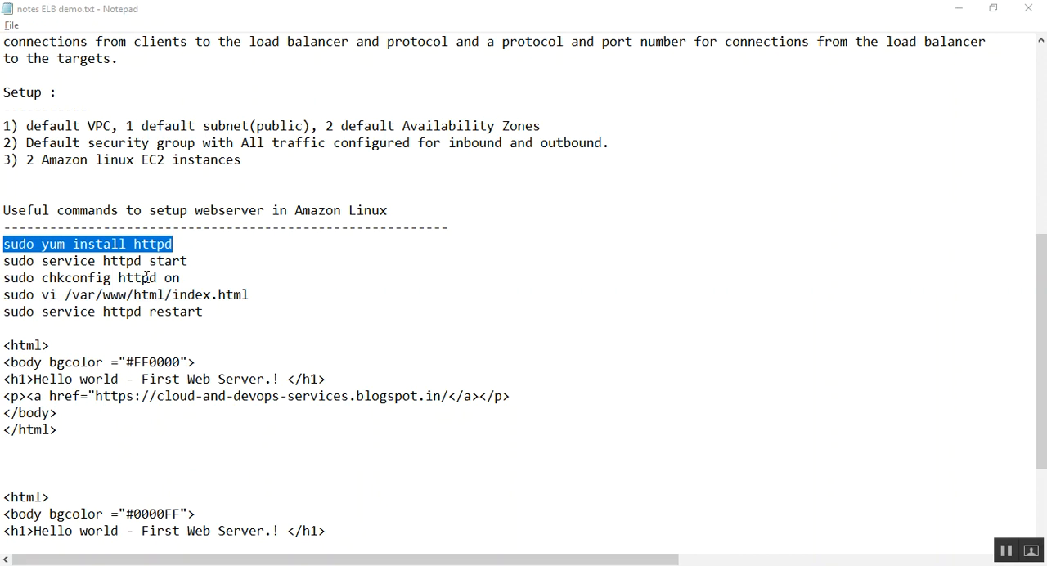
pyautogui.hotkey('alt', 'Tab')
pyautogui.rightClick(287, 222)
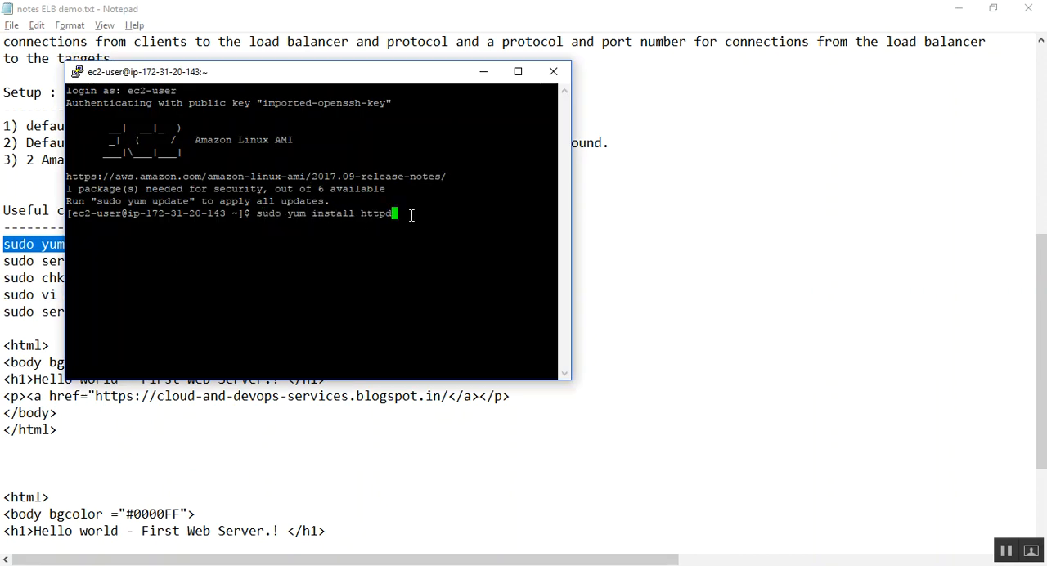
pyautogui.press('Return')
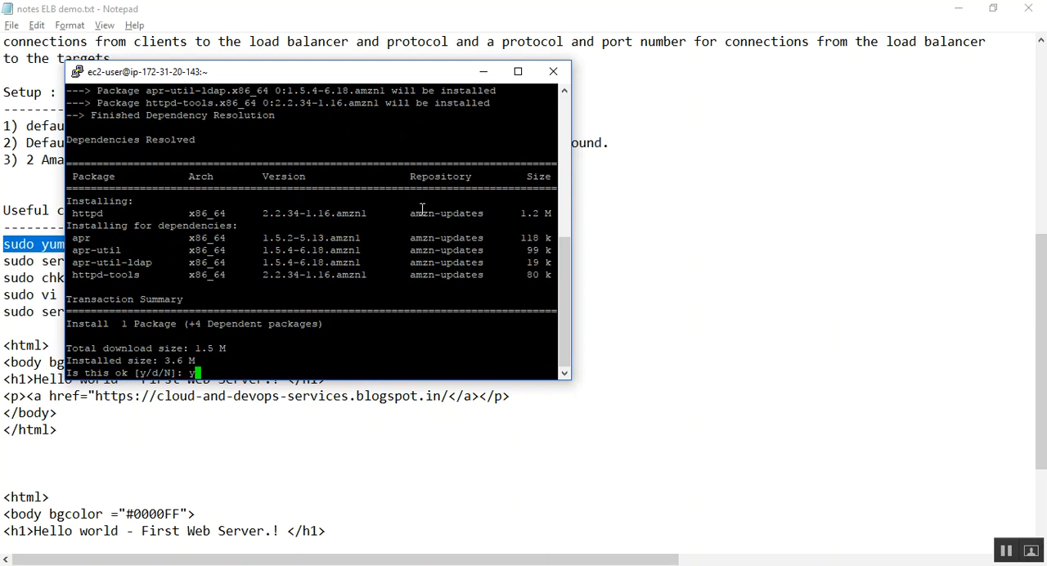
pyautogui.write('y')
pyautogui.press('Return')
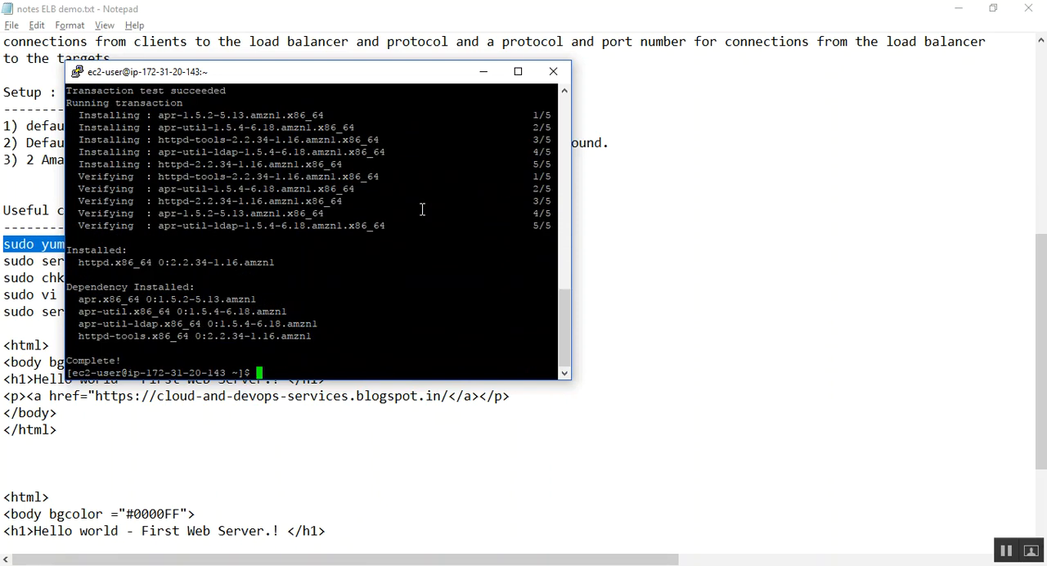
# Step: Copy sudo service httpd start from the notes and run it in the PuTTY session
pyautogui.click(50, 249)
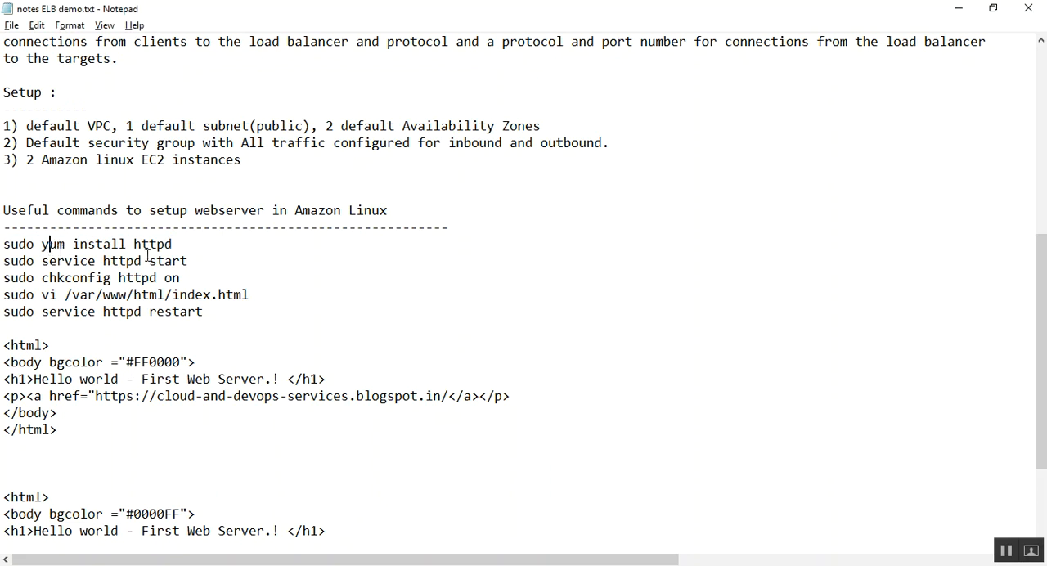
pyautogui.moveTo(198, 264); pyautogui.dragTo(3, 262)
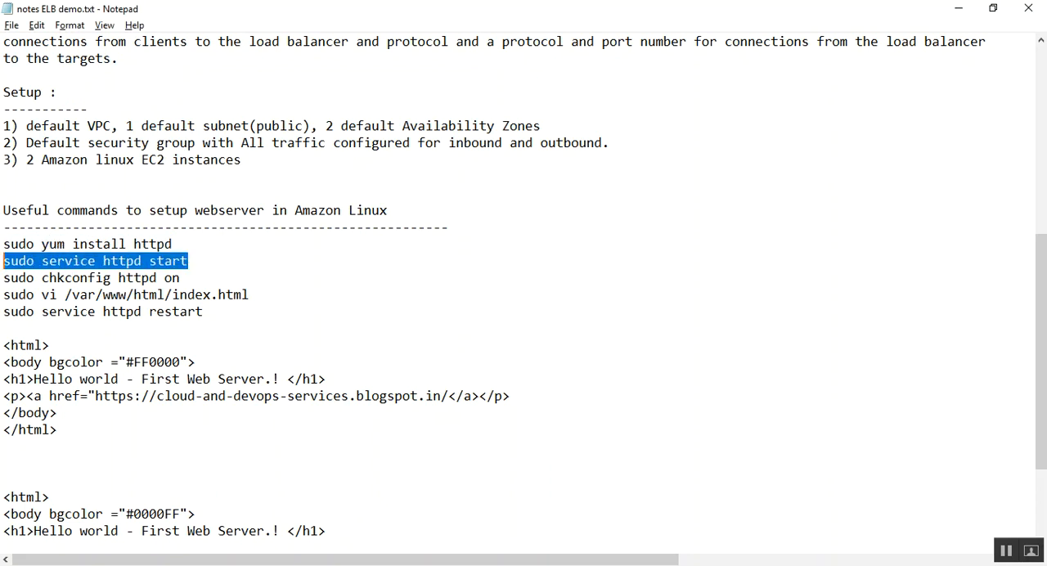
pyautogui.hotkey('alt', 'Tab')
pyautogui.rightClick(336, 365)
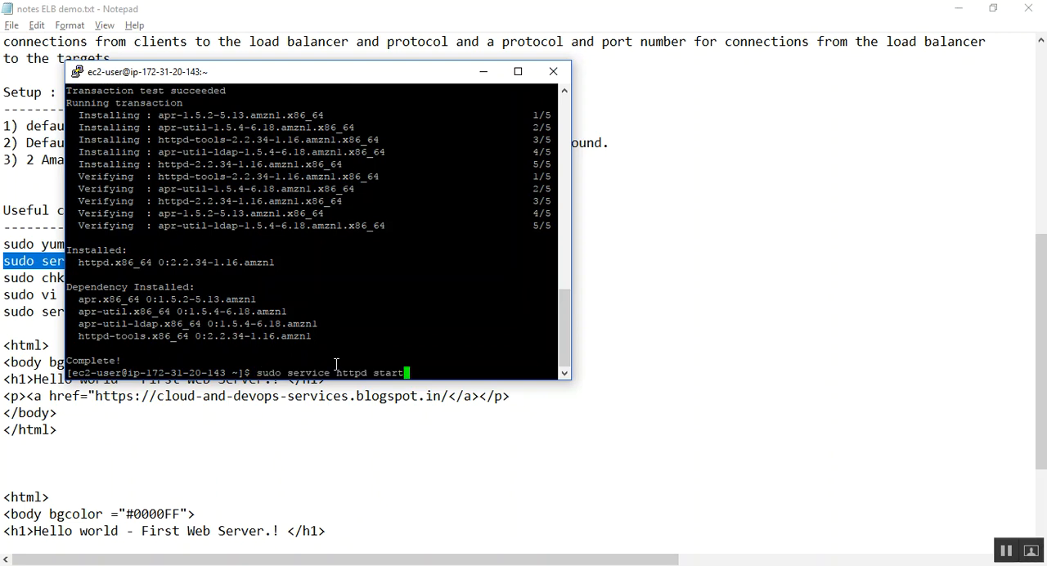
pyautogui.press('Return')
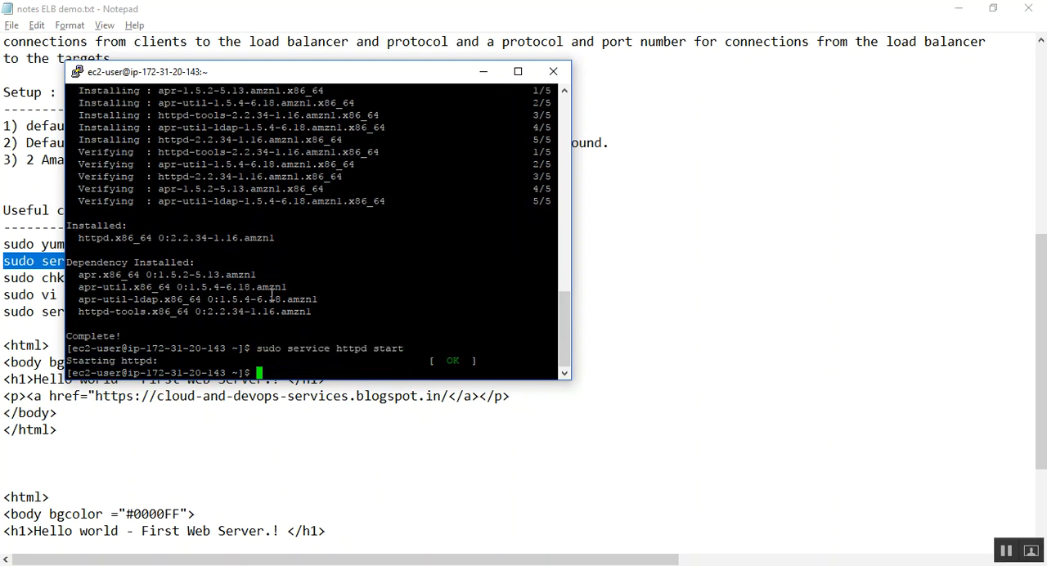
# Step: Copy sudo chkconfig httpd on from the notes and run it in the PuTTY session to enable httpd at boot
pyautogui.click(199, 398)
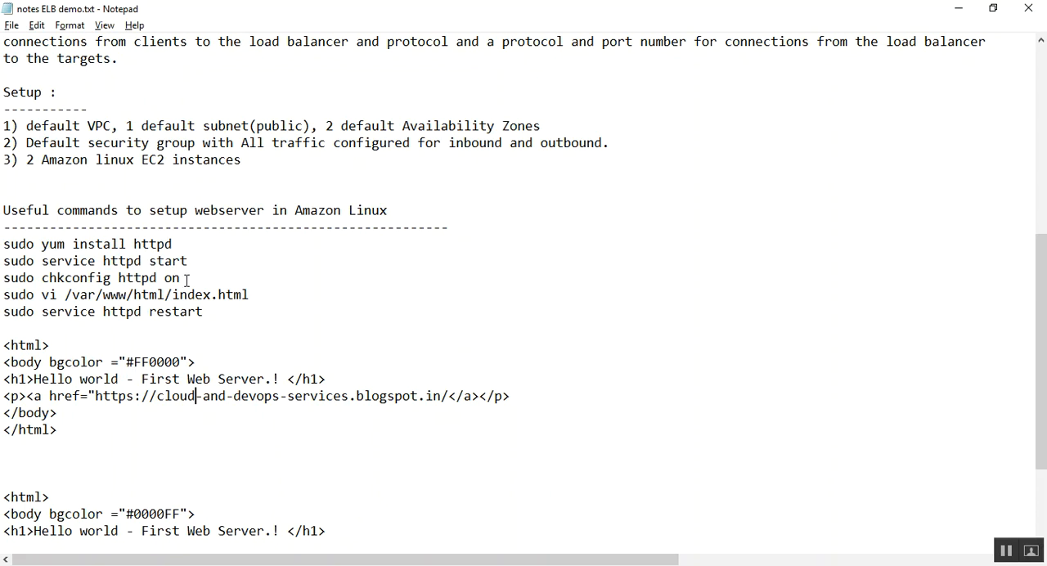
pyautogui.moveTo(186, 279); pyautogui.dragTo(3, 278)
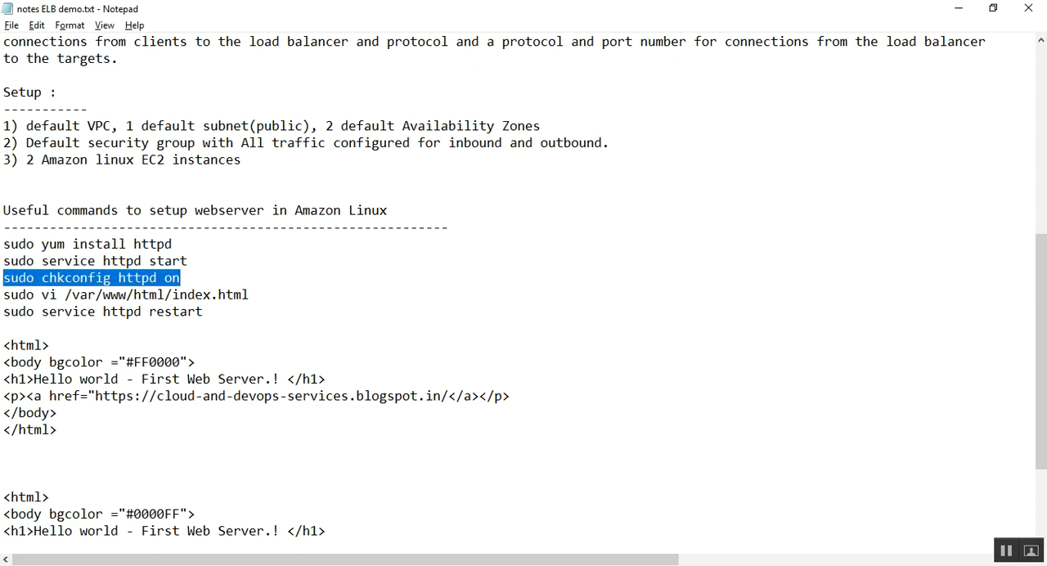
pyautogui.hotkey('alt', 'Tab')
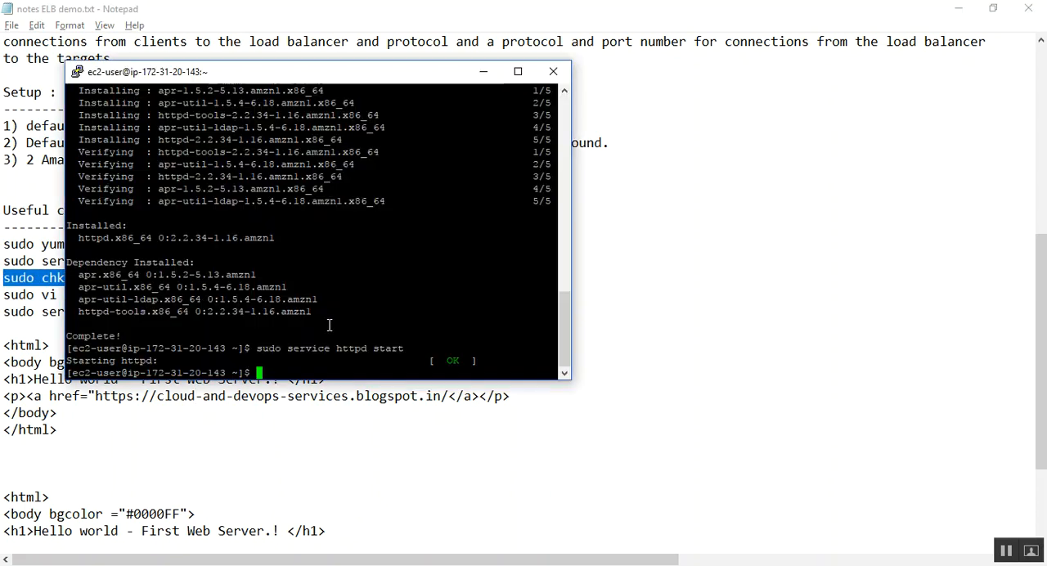
pyautogui.rightClick(314, 372)
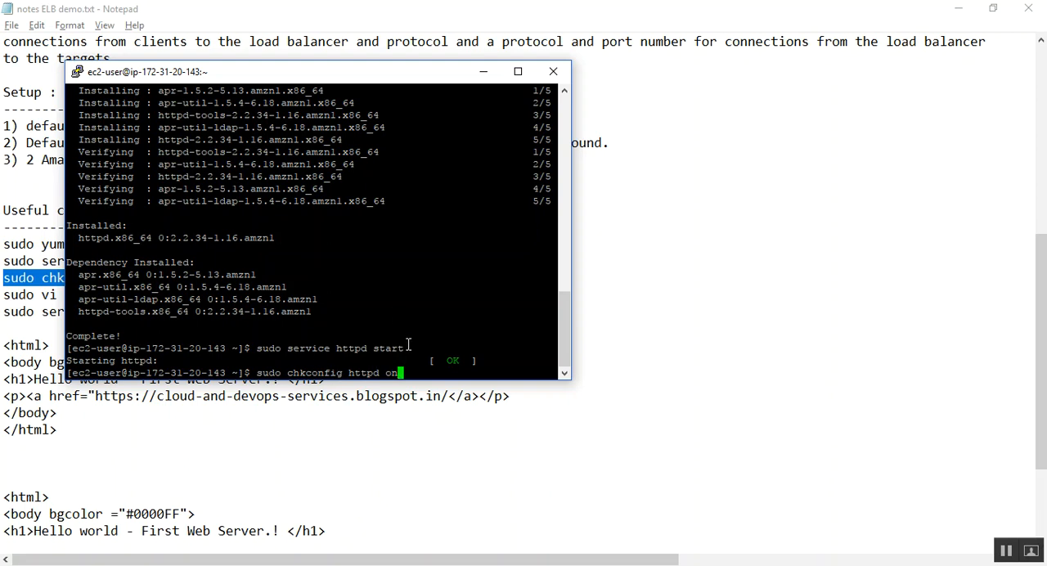
pyautogui.moveTo(431, 95); pyautogui.dragTo(497, 95)
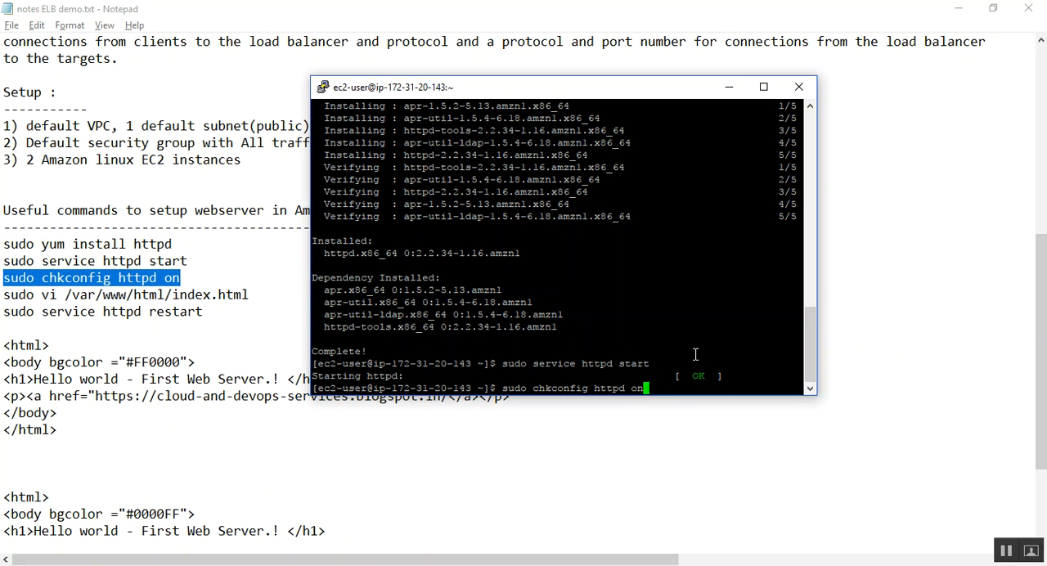
pyautogui.press('Return')
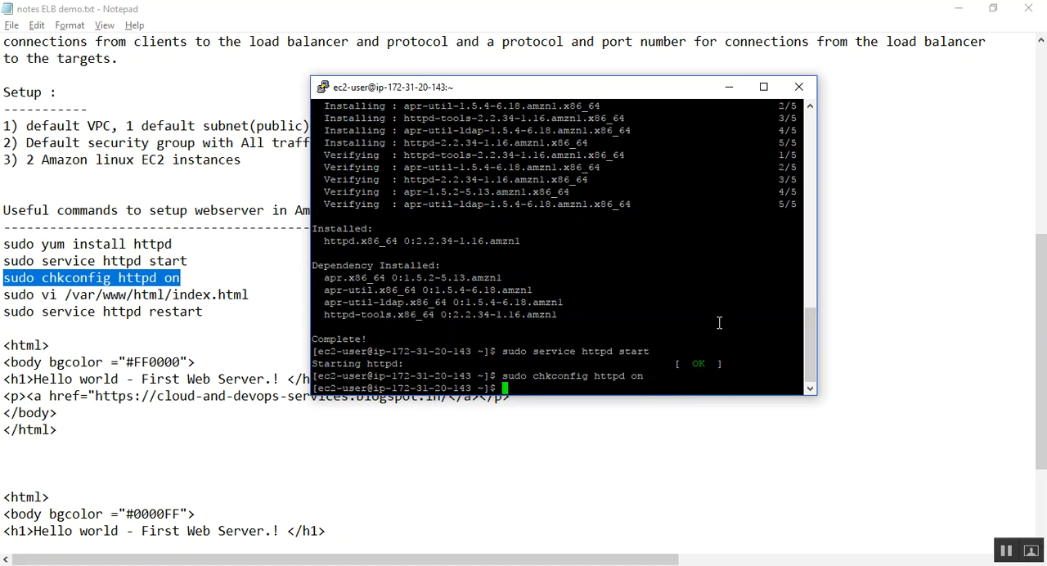
# Step: Copy sudo vi /var/www/html/index.html from the notes and run it in PuTTY to open the file for editing
pyautogui.click(109, 307)
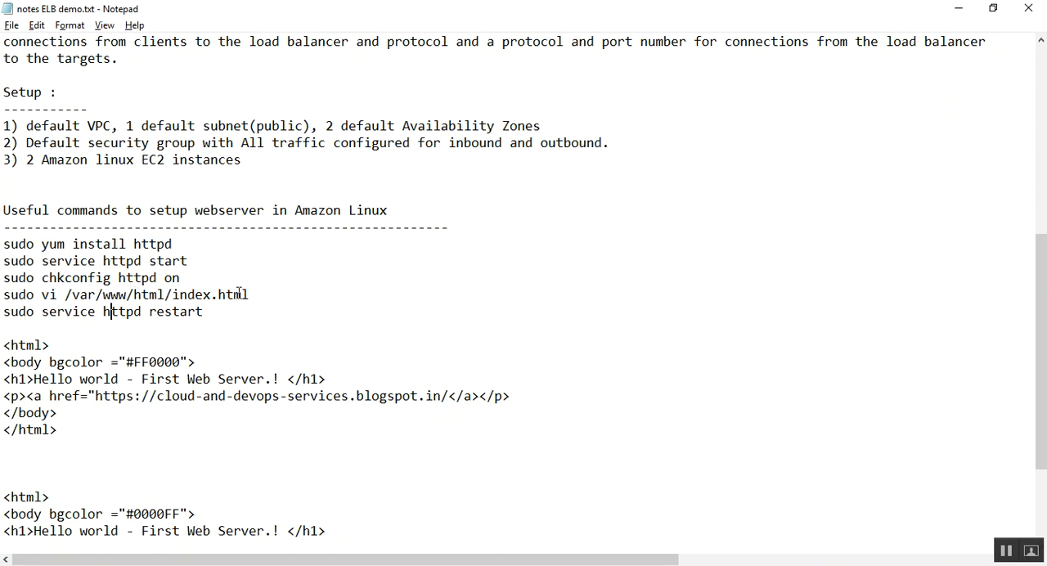
pyautogui.moveTo(250, 295); pyautogui.dragTo(2, 296)
pyautogui.press('super+c')
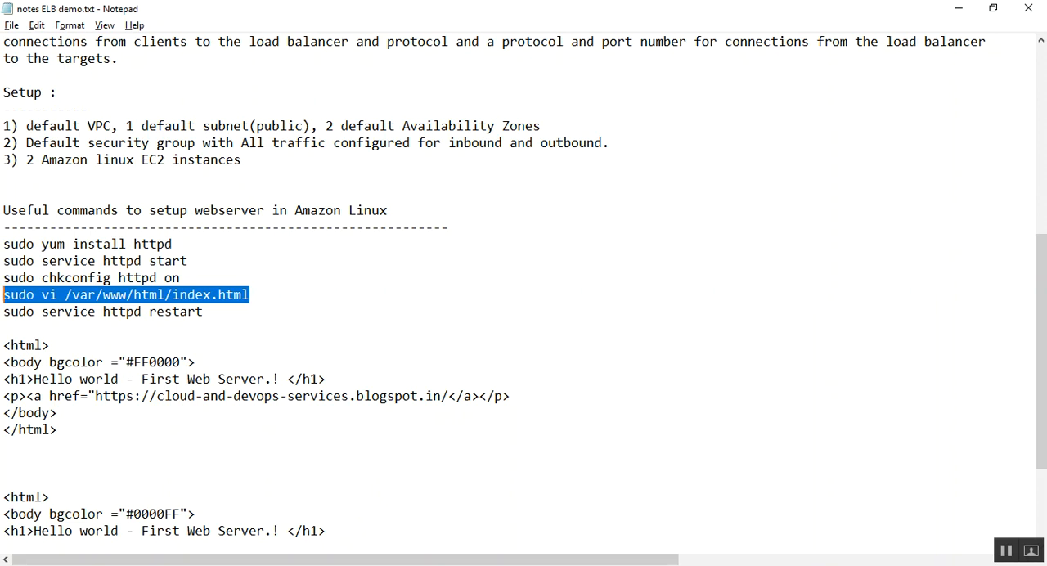
pyautogui.hotkey('alt', 'Tab')
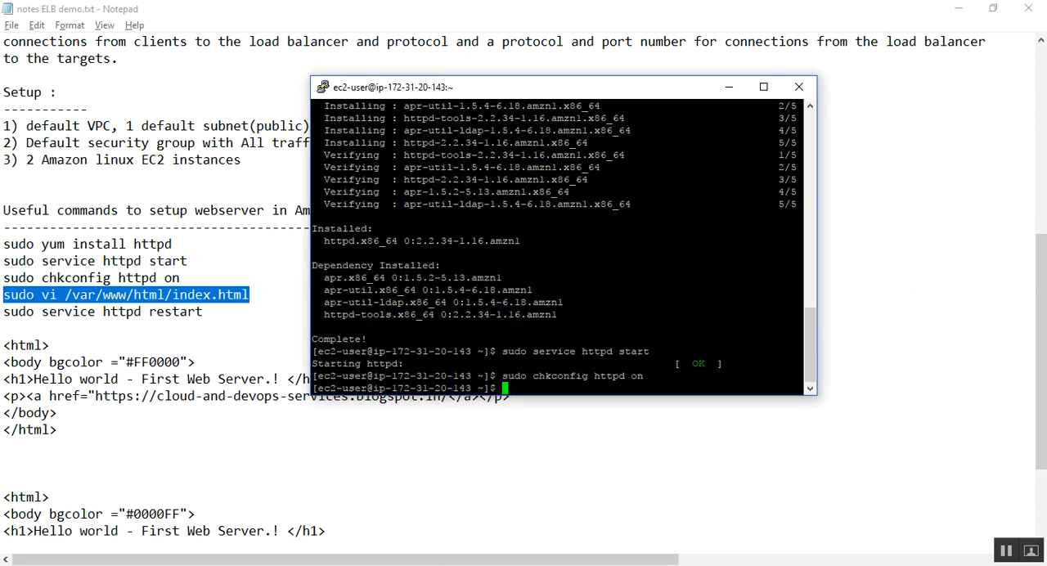
pyautogui.rightClick(555, 384)
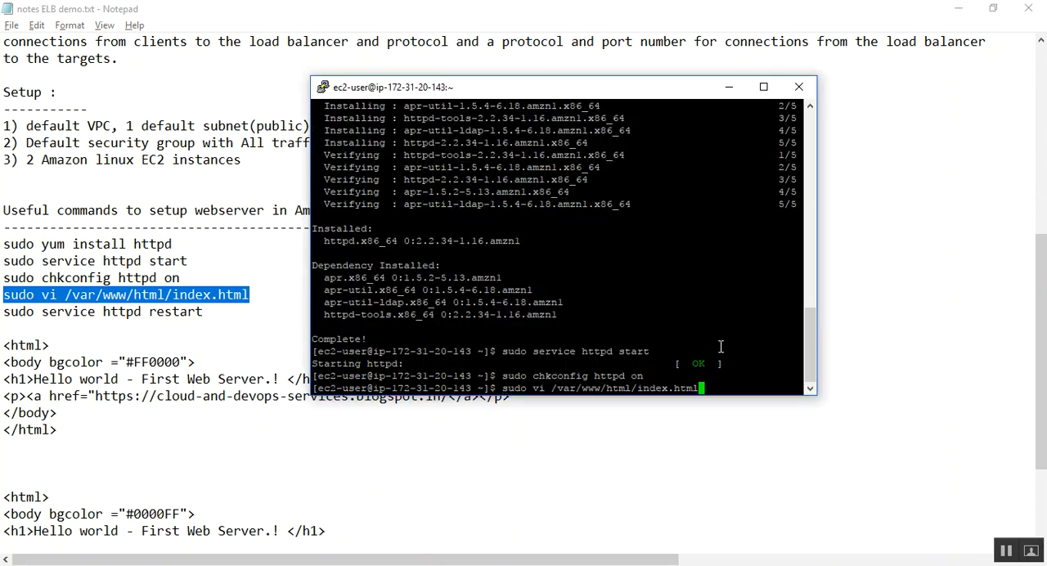
pyautogui.press('Return')
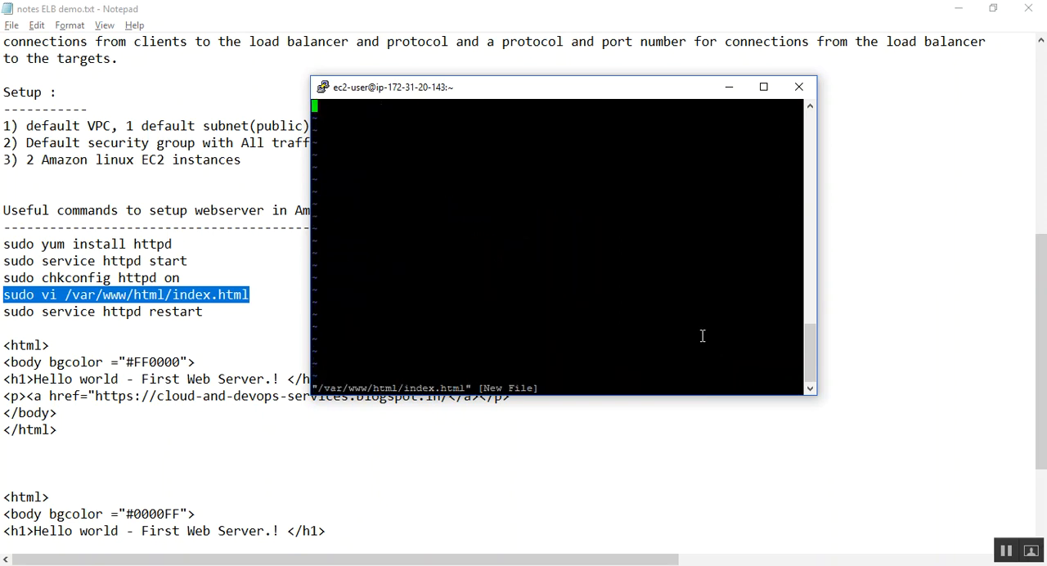
# Step: Insert the #FF0000 "Hello world - First Web Server.!" HTML block from the notes into index.html, then save and quit vi with :wq
pyautogui.press('i')
pyautogui.click(85, 435)
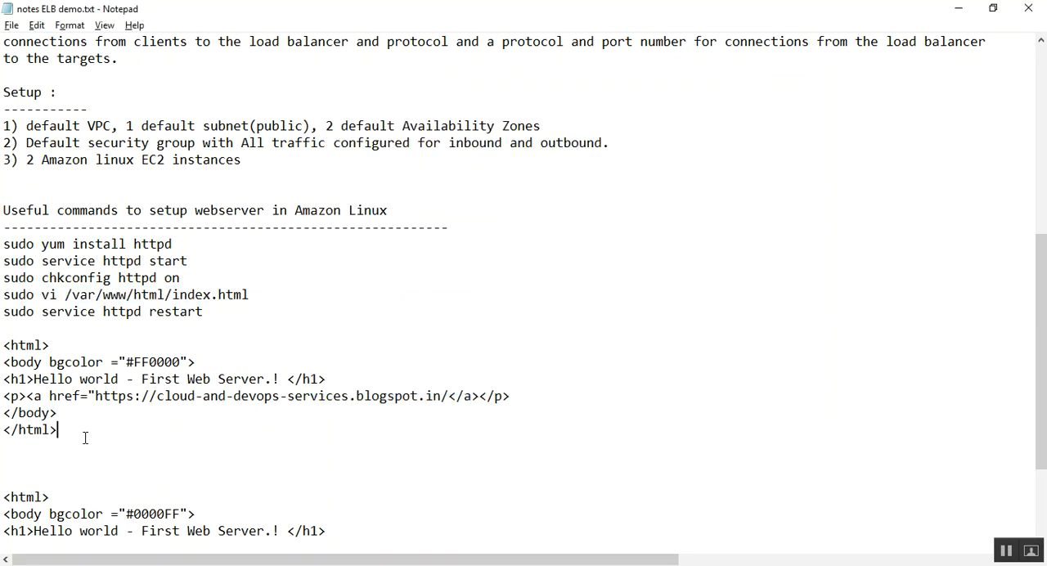
pyautogui.moveTo(86, 435); pyautogui.dragTo(4, 345)
pyautogui.press('super+c')
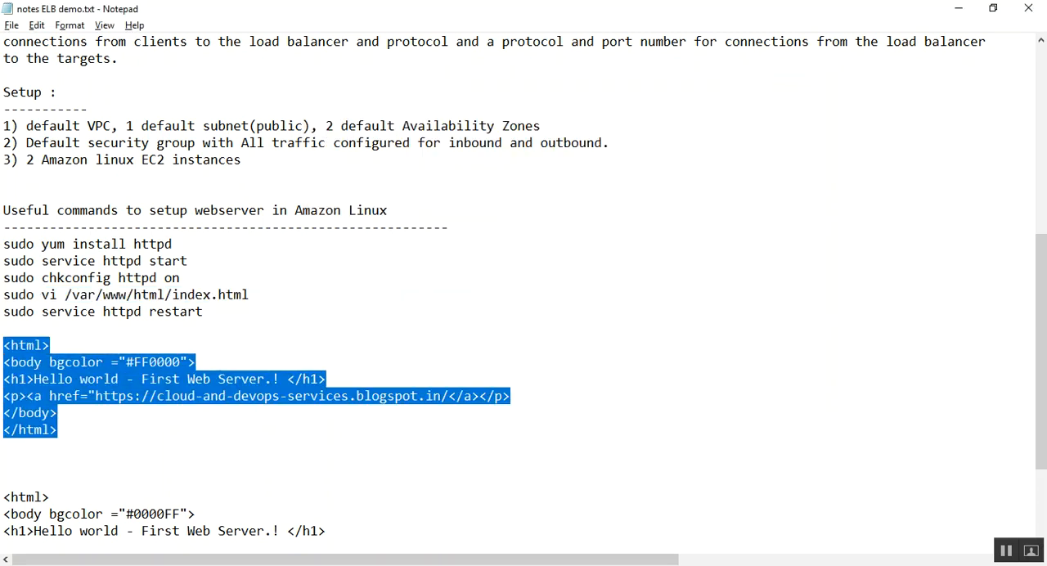
pyautogui.hotkey('alt', 'Tab')
pyautogui.rightClick(438, 189)
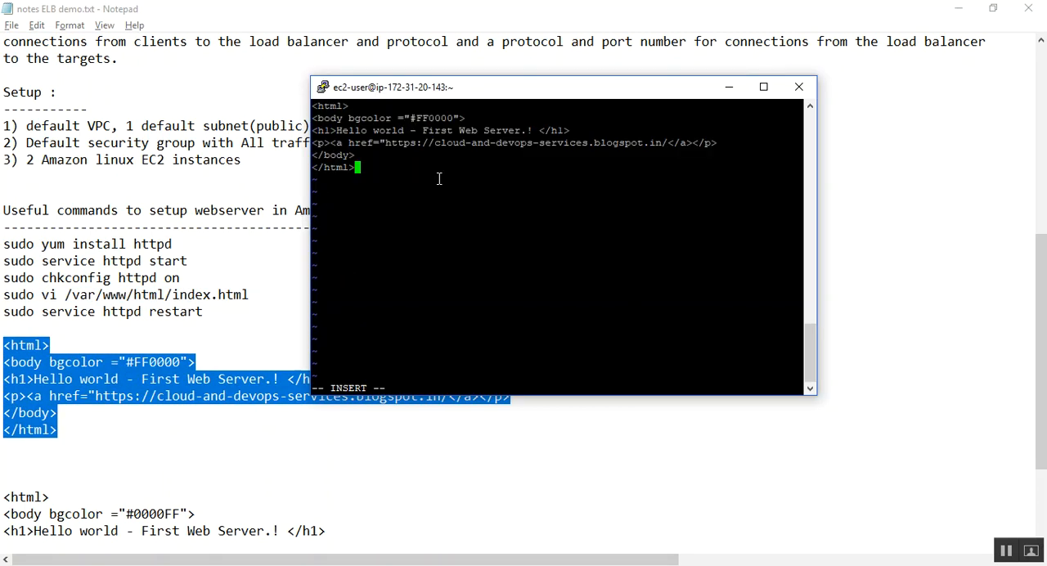
pyautogui.press('Escape')
pyautogui.write(':wq')
pyautogui.press('Return')
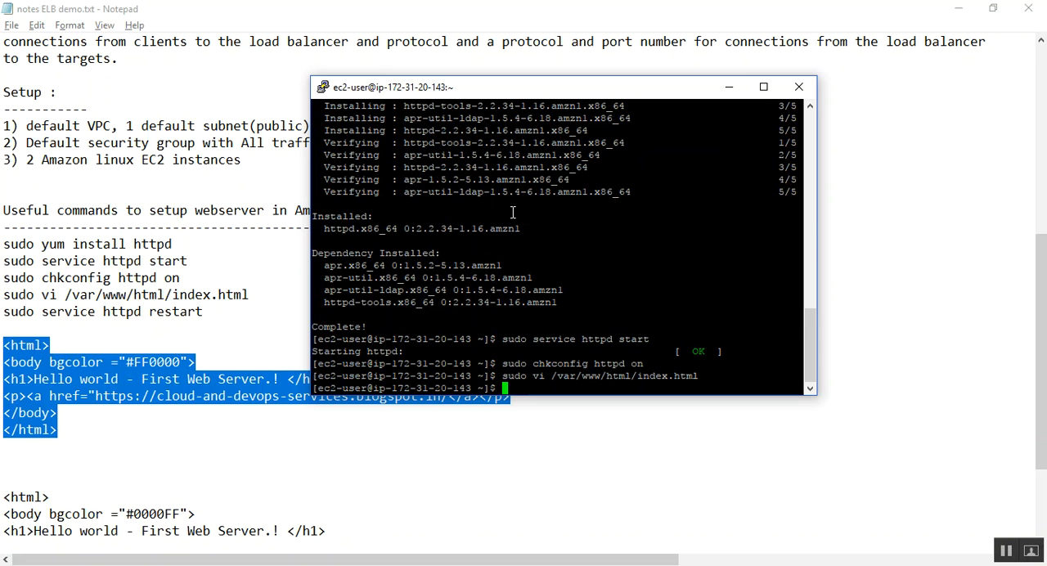
# Step: Change the recalled vi command to sudo cat /var/www/html/index.html, run it, and highlight the printed HTML to check the page contents
pyautogui.press('Up')
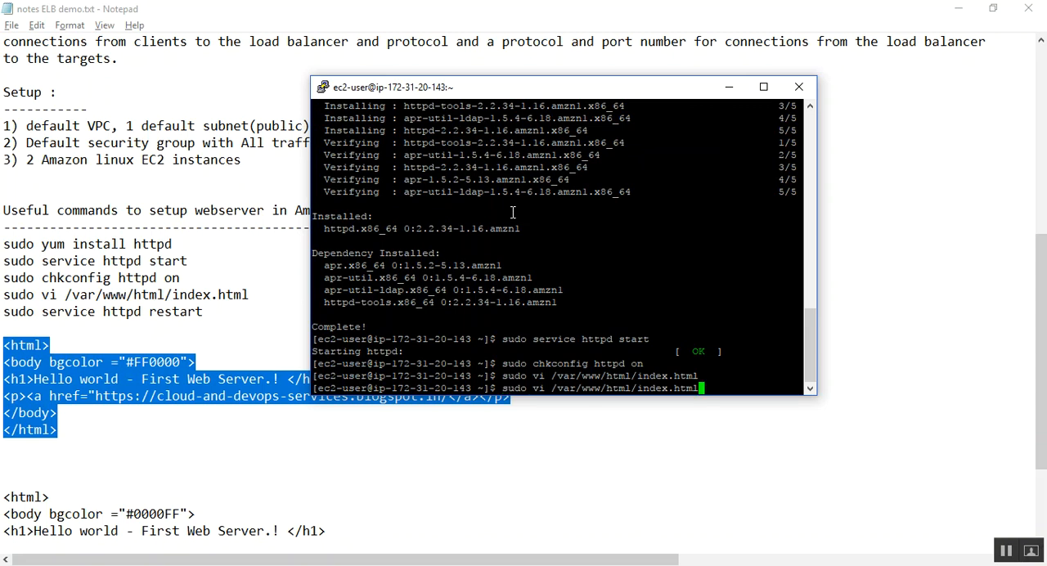
pyautogui.press('Left')
pyautogui.press('Left')
pyautogui.press('Left')
pyautogui.press('Left')
pyautogui.press('Left')
pyautogui.press('Left')
pyautogui.press('Left')
pyautogui.press('Left')
pyautogui.press('Left')
pyautogui.press('Left')
pyautogui.press('Left')
pyautogui.press('Left')
pyautogui.press('Left')
pyautogui.press('Left')
pyautogui.press('Left')
pyautogui.press('Left')
pyautogui.press('Left')
pyautogui.press('Left')
pyautogui.press('Left')
pyautogui.press('Left')
pyautogui.press('Right')
pyautogui.press('BackSpace')
pyautogui.press('BackSpace')
pyautogui.write('cat')
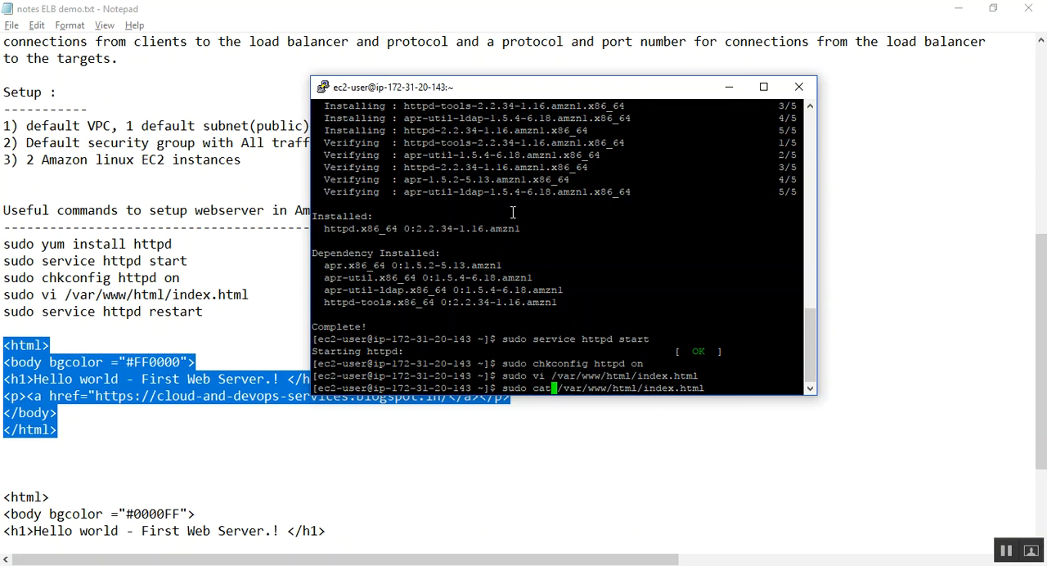
pyautogui.press('Return')
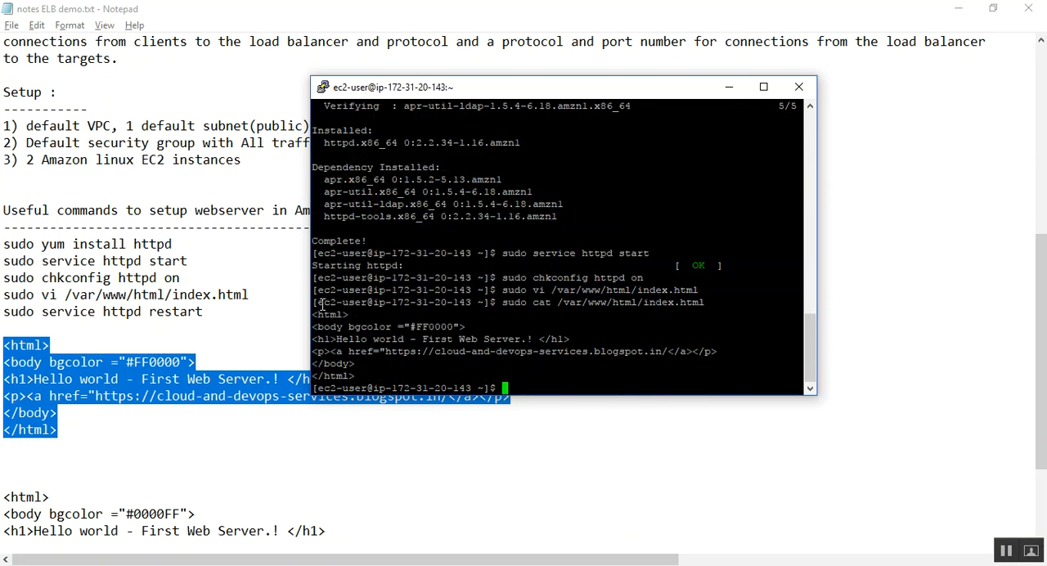
pyautogui.moveTo(317, 310); pyautogui.dragTo(364, 376)
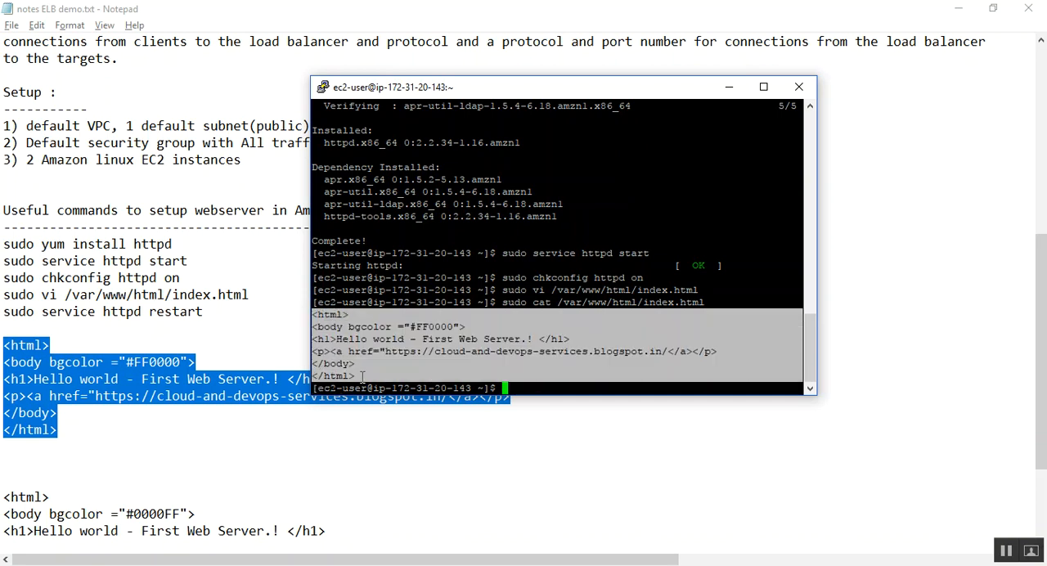
# Step: Switch to the Notepad notes and highlight index.html in the sudo vi command line
pyautogui.click(180, 409)
pyautogui.click(179, 409)
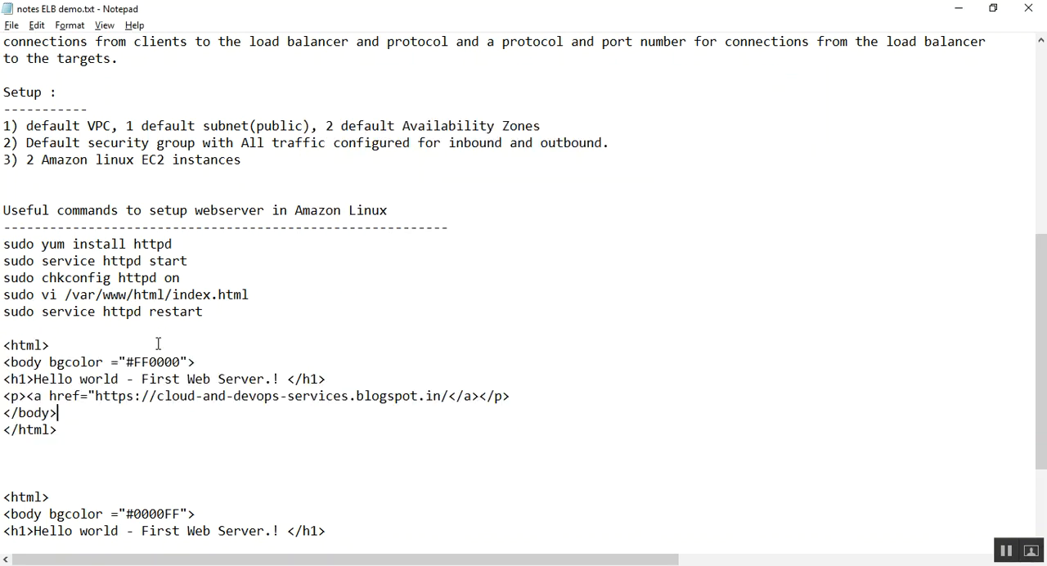
pyautogui.moveTo(172, 294); pyautogui.dragTo(252, 288)
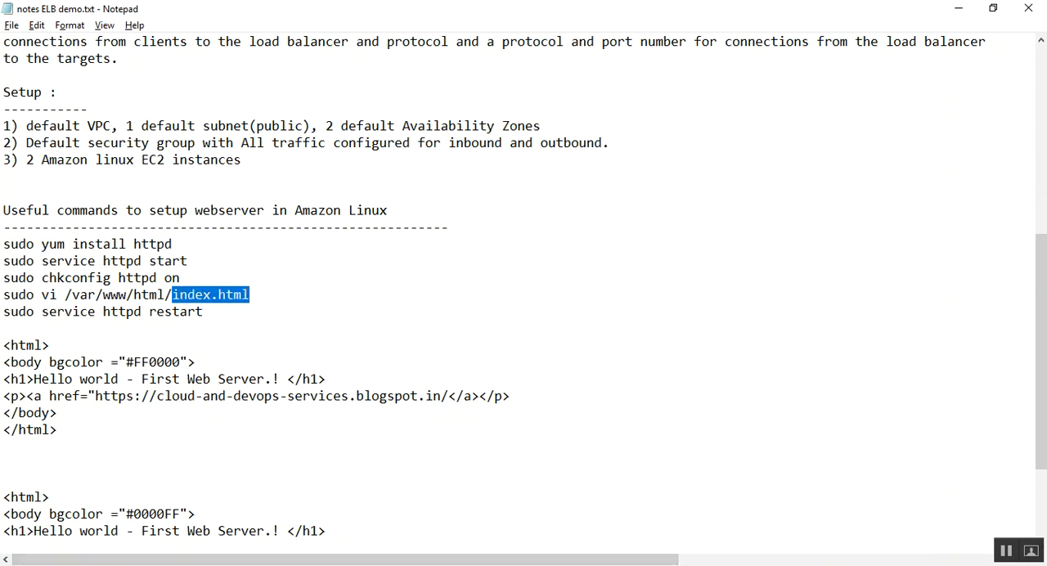
# Step: Copy WebServer-01's public DNS from the EC2 console, open it in a new browser tab, and highlight the page heading
pyautogui.click(211, 565)
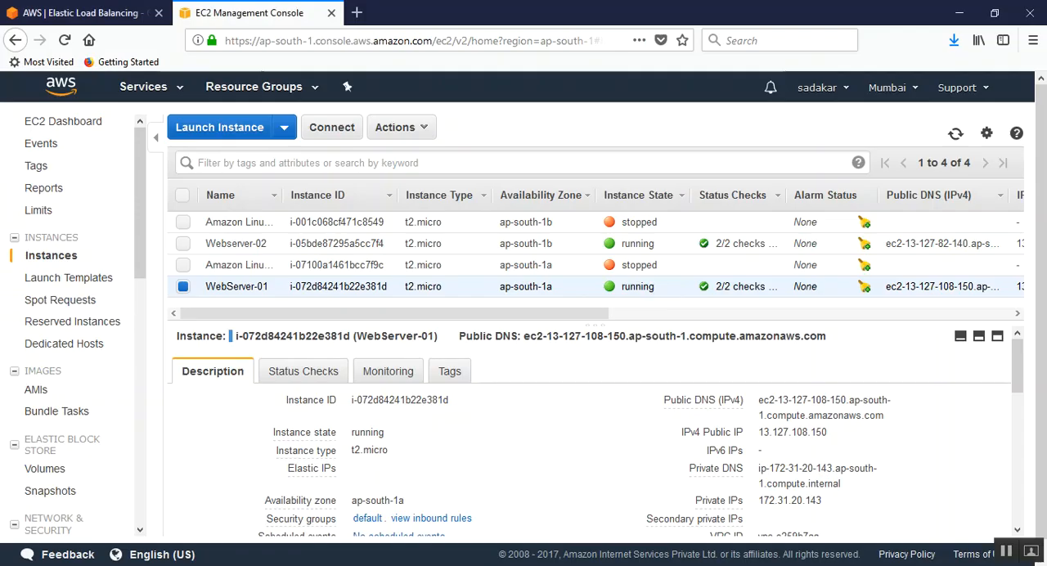
pyautogui.moveTo(713, 408)
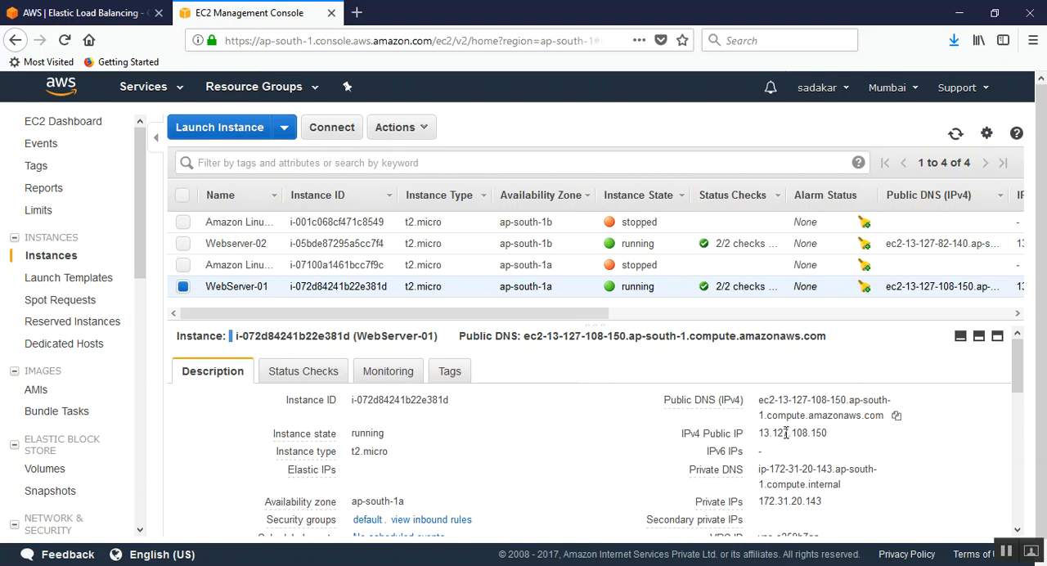
pyautogui.click(895, 417)
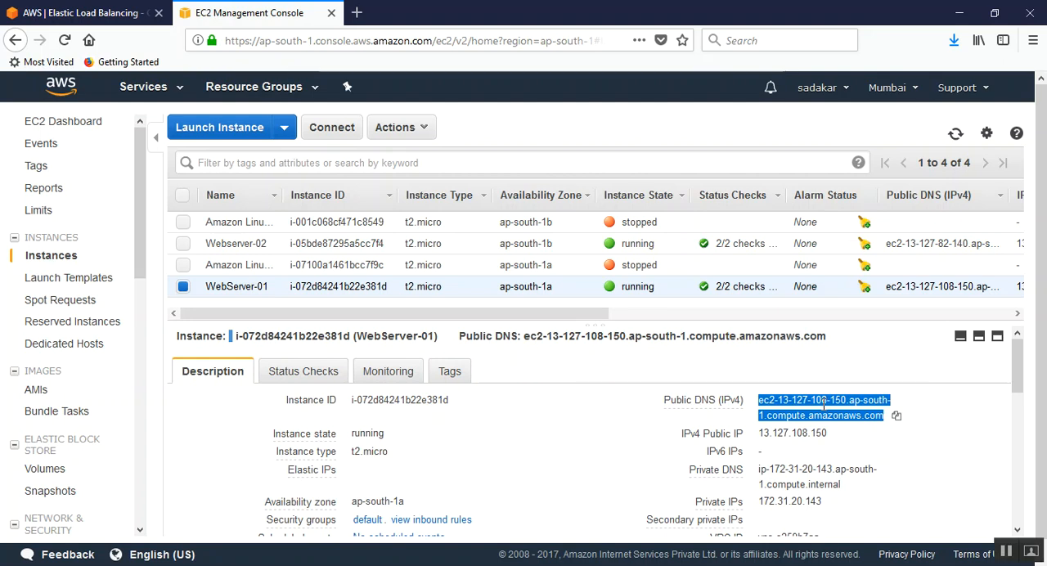
pyautogui.click(360, 13)
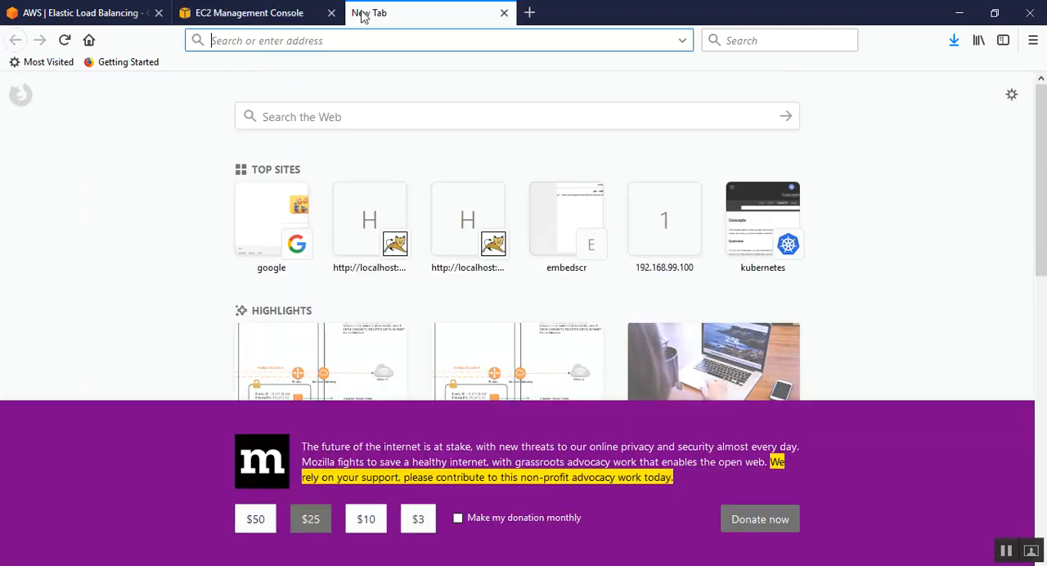
pyautogui.hotkey('ctrl', 'v')
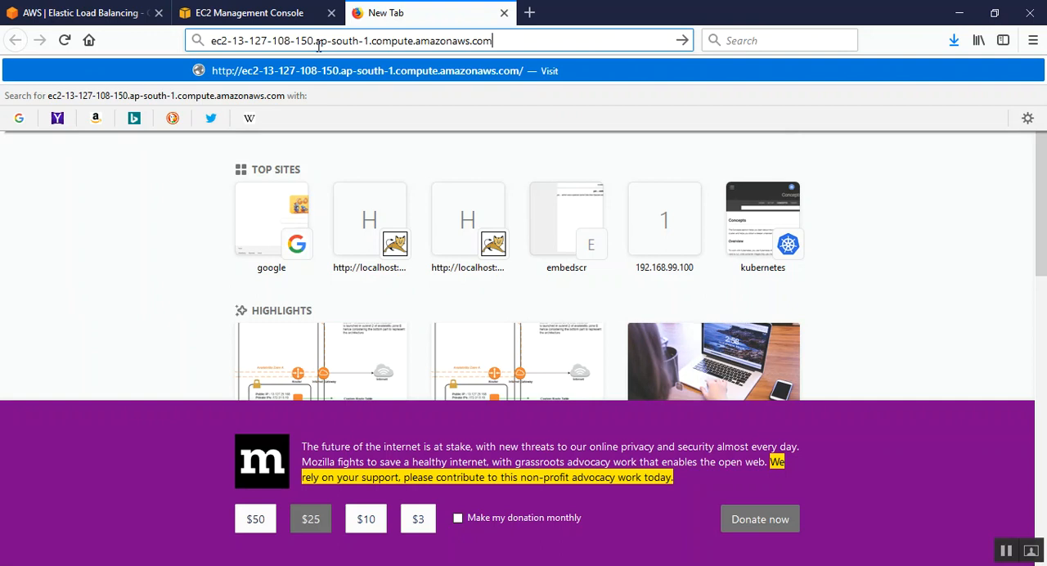
pyautogui.press('Return')
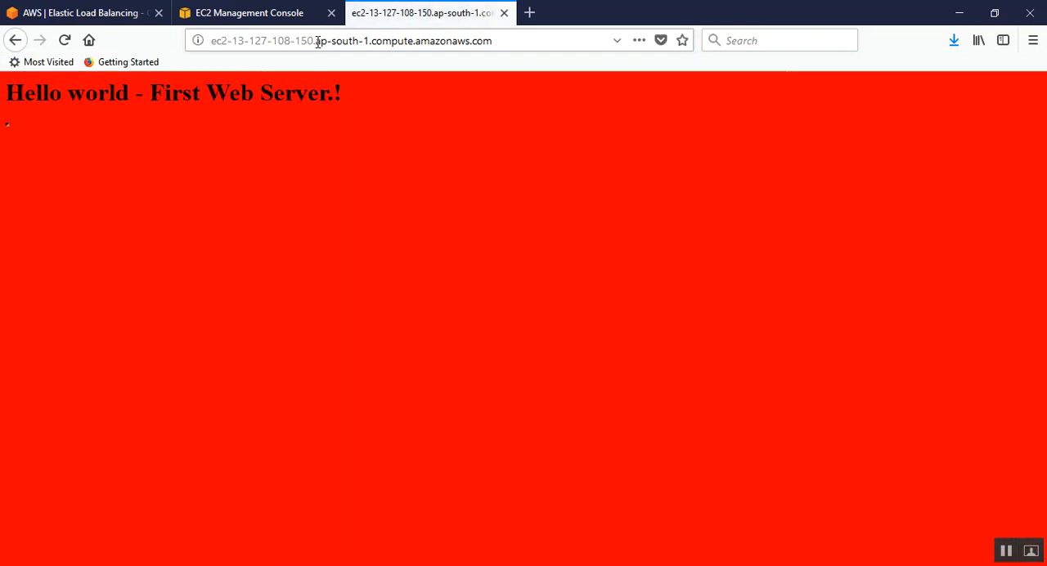
pyautogui.moveTo(5, 94); pyautogui.dragTo(344, 95)
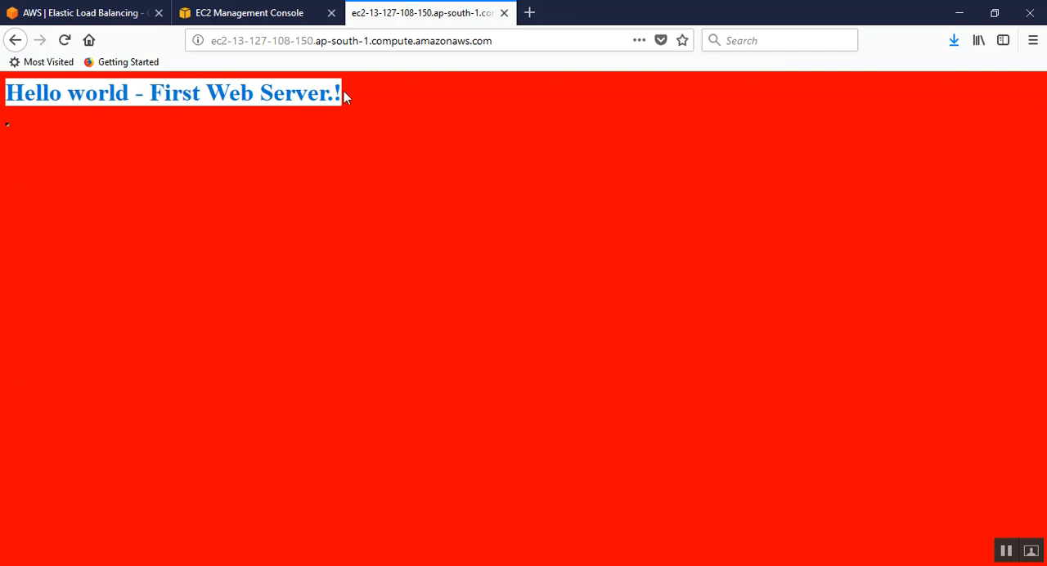
pyautogui.click(381, 97)
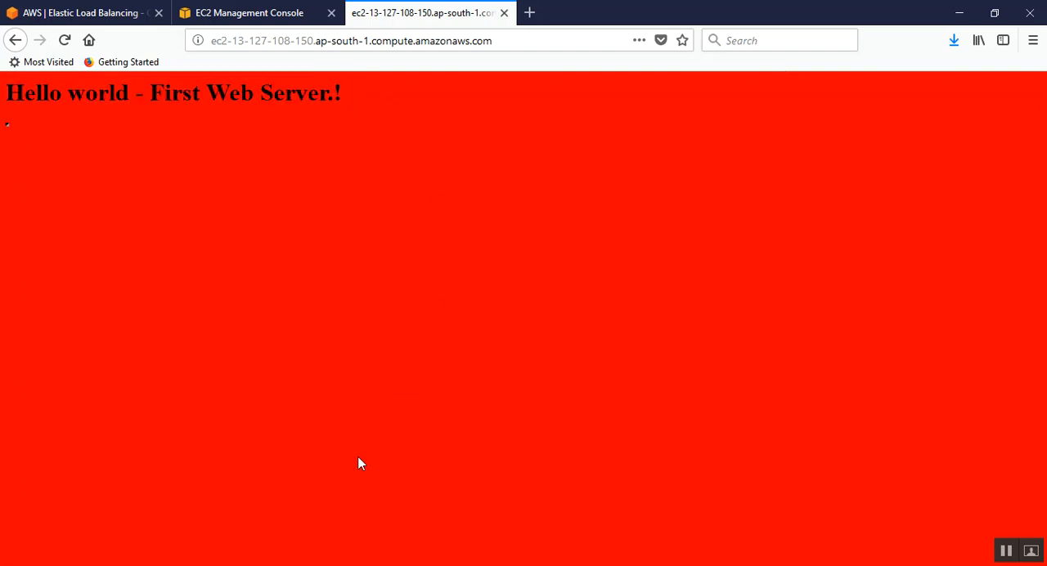
# Step: Switch to the Notepad notes and highlight "2 default Availability Zones" in the Setup section
pyautogui.click(303, 565)
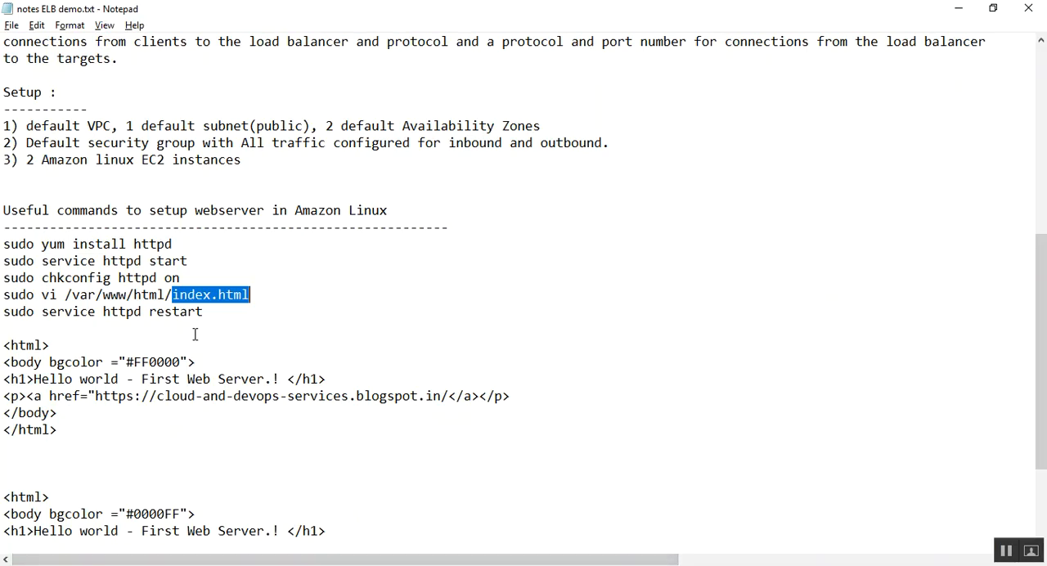
pyautogui.click(135, 261)
pyautogui.scroll(1, 137, 261)
pyautogui.moveTo(26, 176); pyautogui.dragTo(541, 176)
pyautogui.click(141, 174)
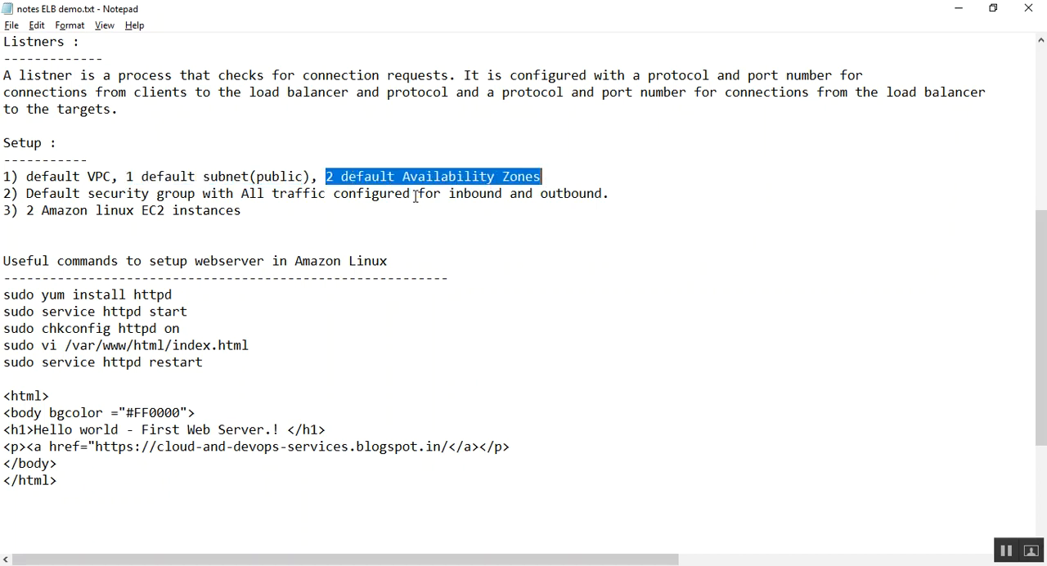
# Step: Review the "Goal of this tutorial" section of the notes, highlighting the webserver(htttpd) wording
pyautogui.scroll(1, 366, 232)
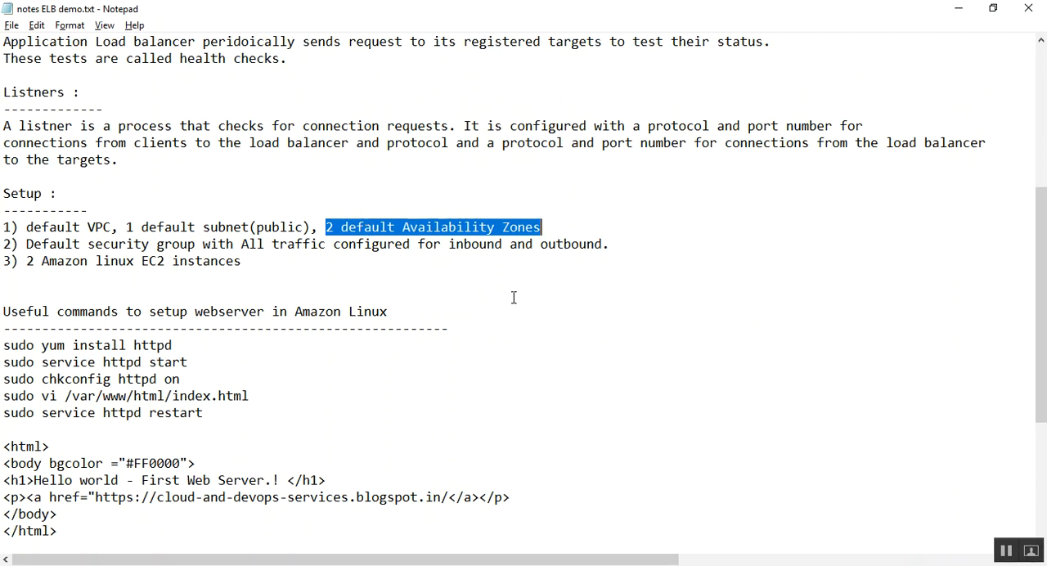
pyautogui.click(360, 242)
pyautogui.scroll(3, 358, 243)
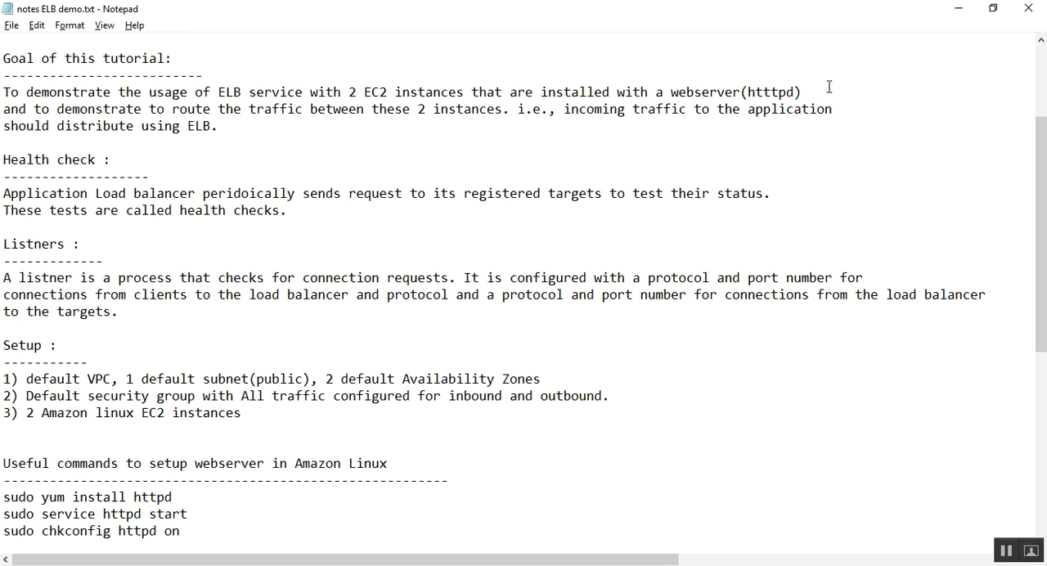
pyautogui.moveTo(795, 92); pyautogui.dragTo(749, 92)
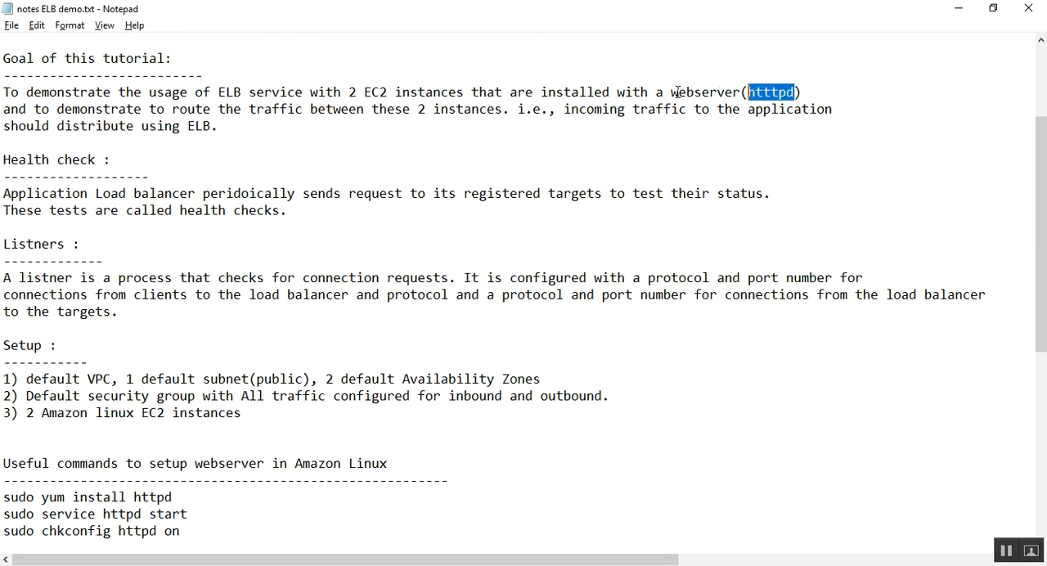
pyautogui.click(798, 92)
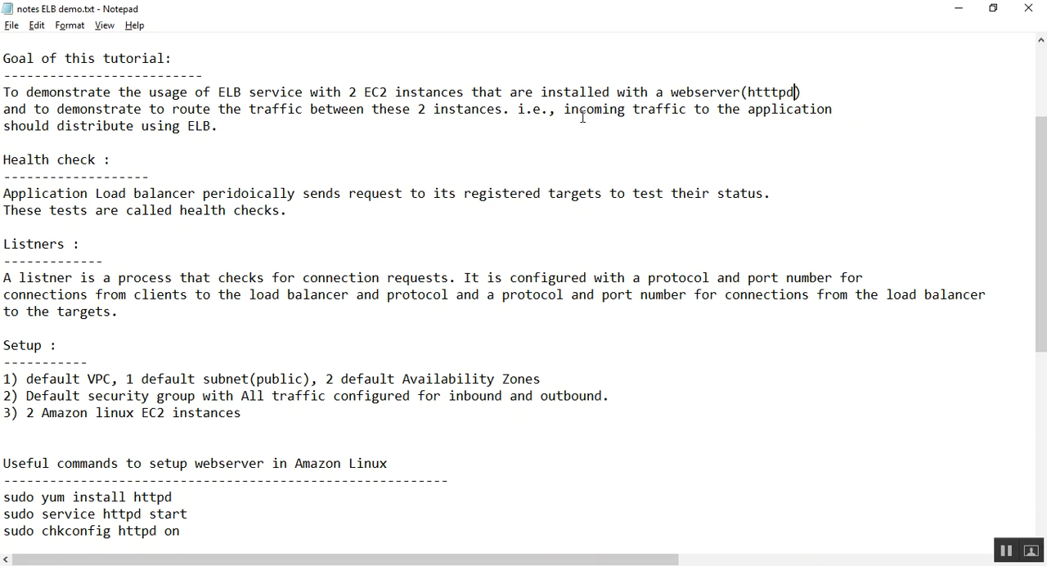
pyautogui.moveTo(664, 92); pyautogui.dragTo(795, 92)
pyautogui.click(771, 93)
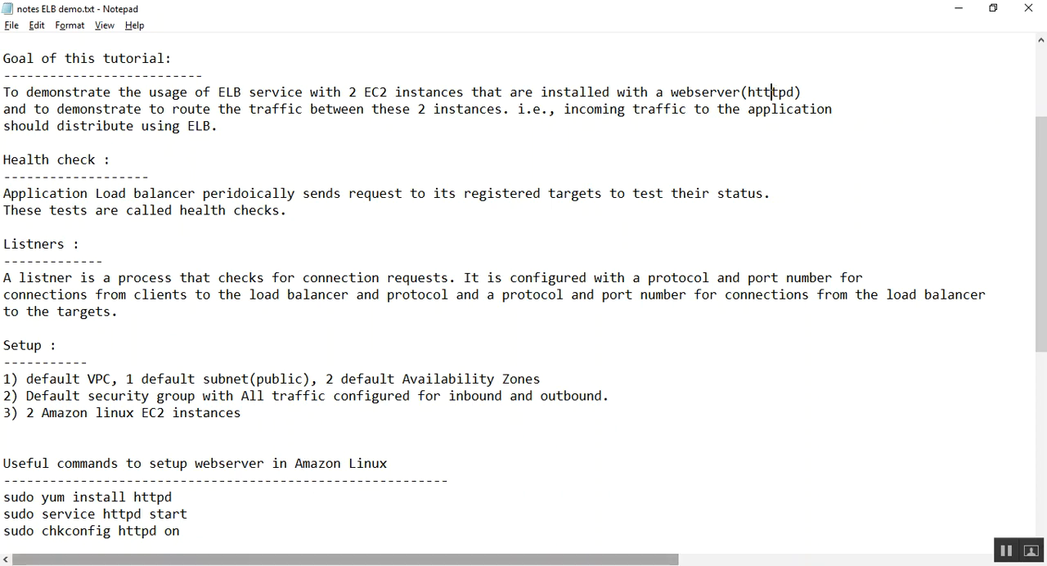
# Step: Highlight the /var/www/html/index.html path and the #FF0000 HTML block in the notes, and view the #0000FF block
pyautogui.moveTo(211, 565)
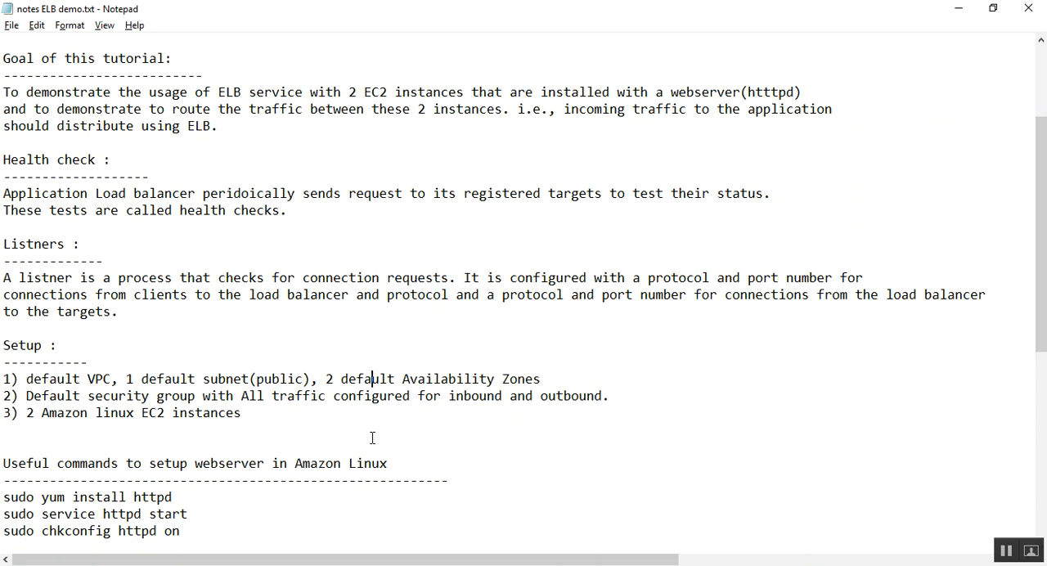
pyautogui.scroll(-3, 372, 437)
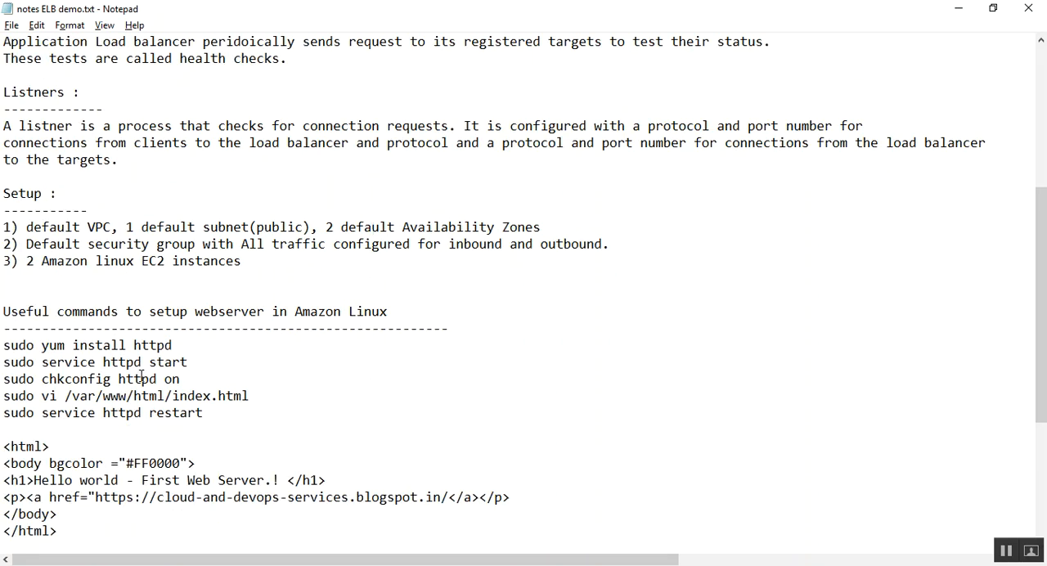
pyautogui.moveTo(267, 397); pyautogui.dragTo(68, 399)
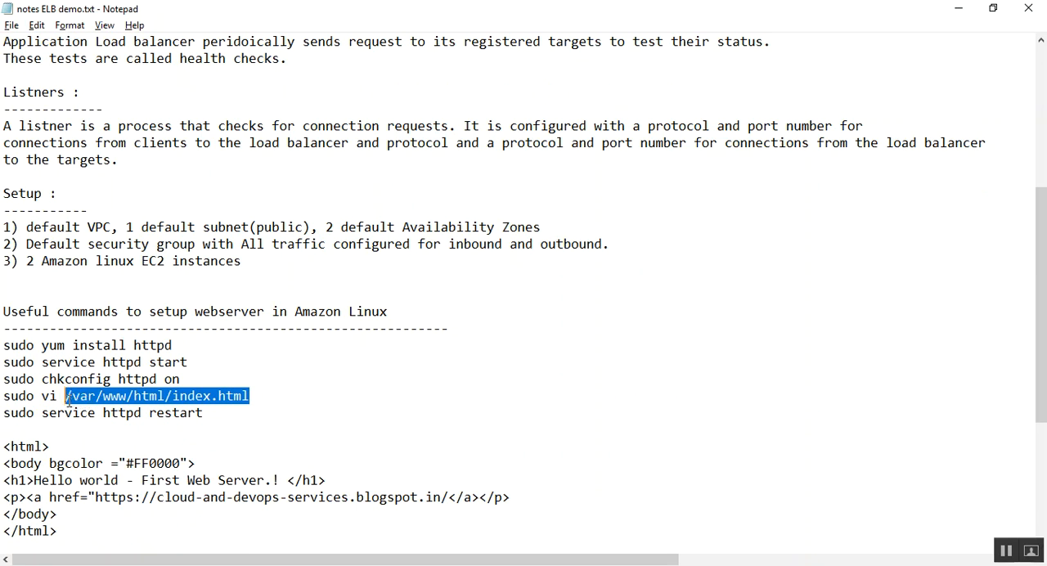
pyautogui.click(142, 400)
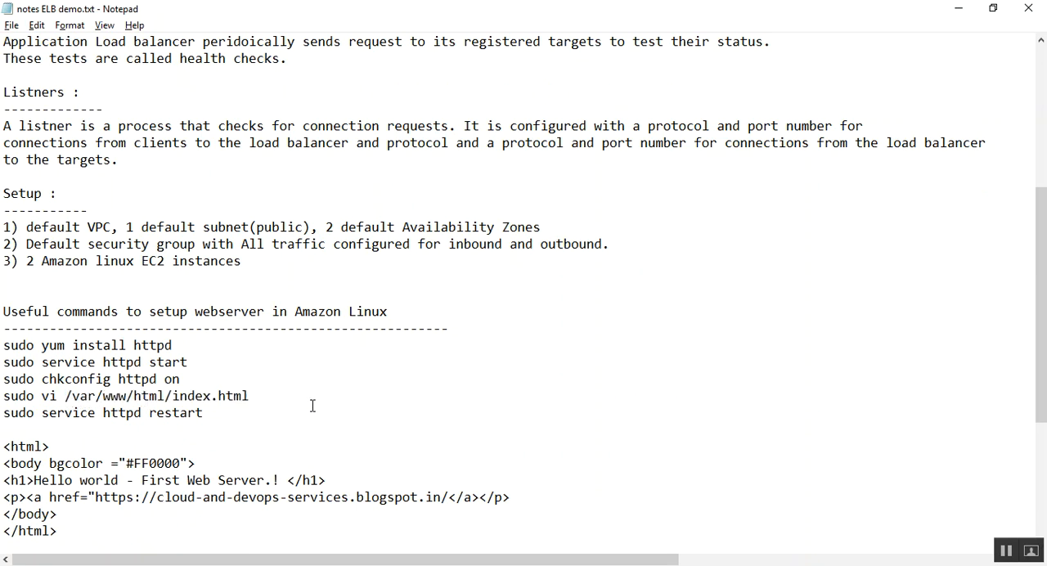
pyautogui.scroll(-2, 311, 404)
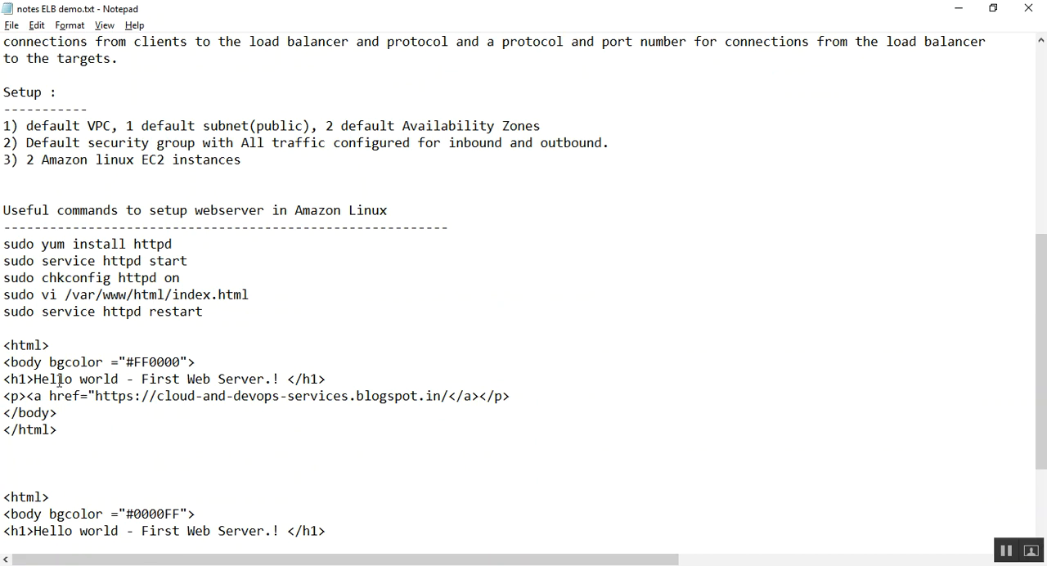
pyautogui.moveTo(3, 346); pyautogui.dragTo(28, 461)
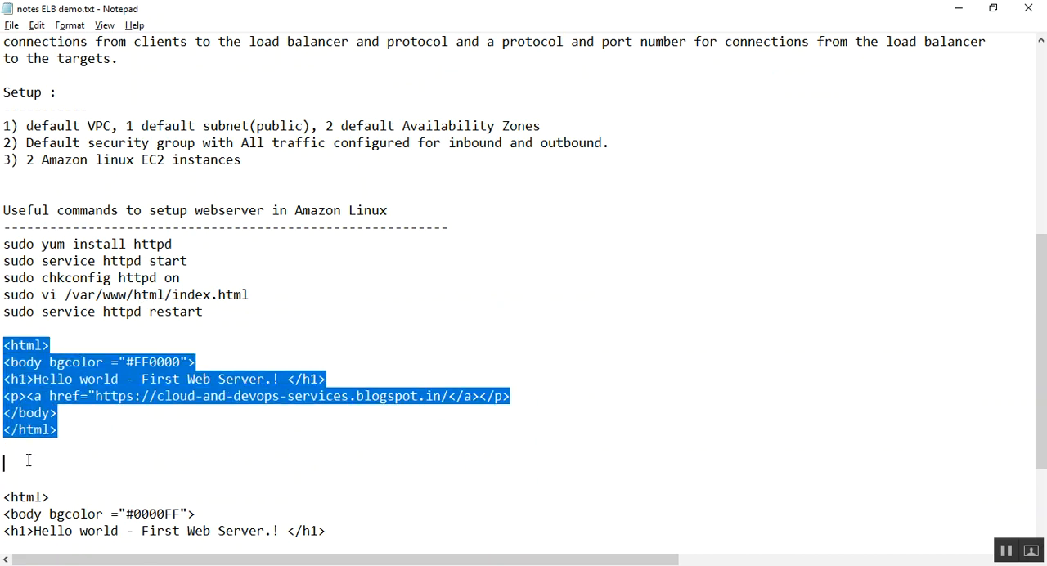
pyautogui.click(84, 446)
pyautogui.scroll(-3, 164, 430)
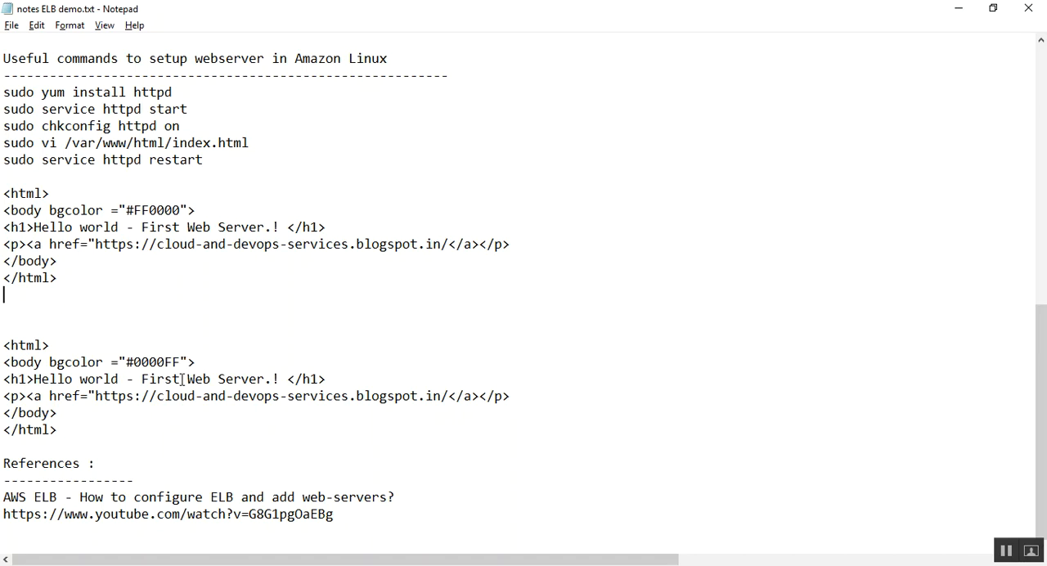
# Step: Switch to the PuTTY terminal of the first web server and open the configuration for a new session
pyautogui.hotkey('alt', 'Tab')
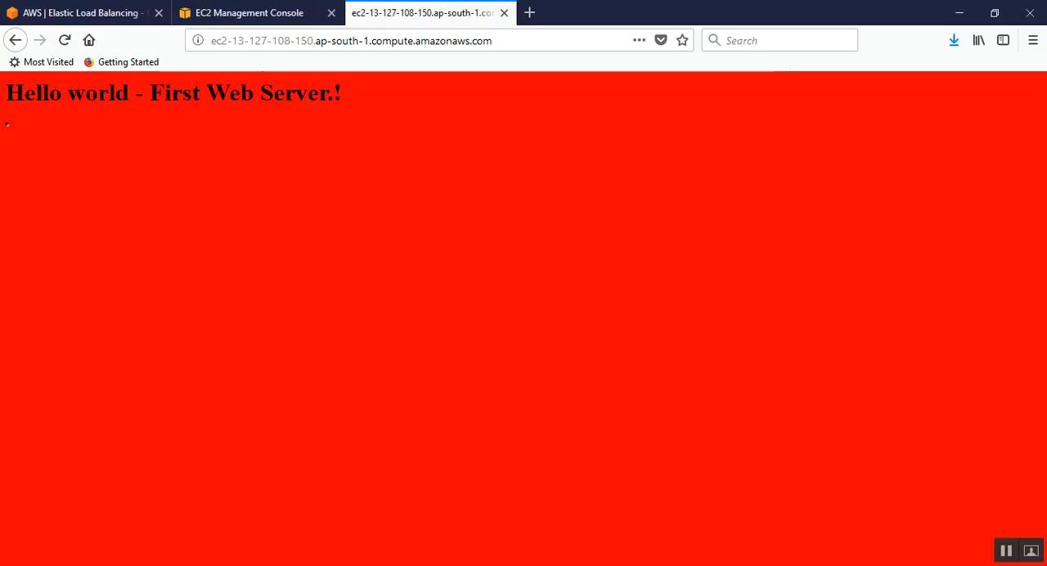
pyautogui.hotkey('alt', 'Tab')
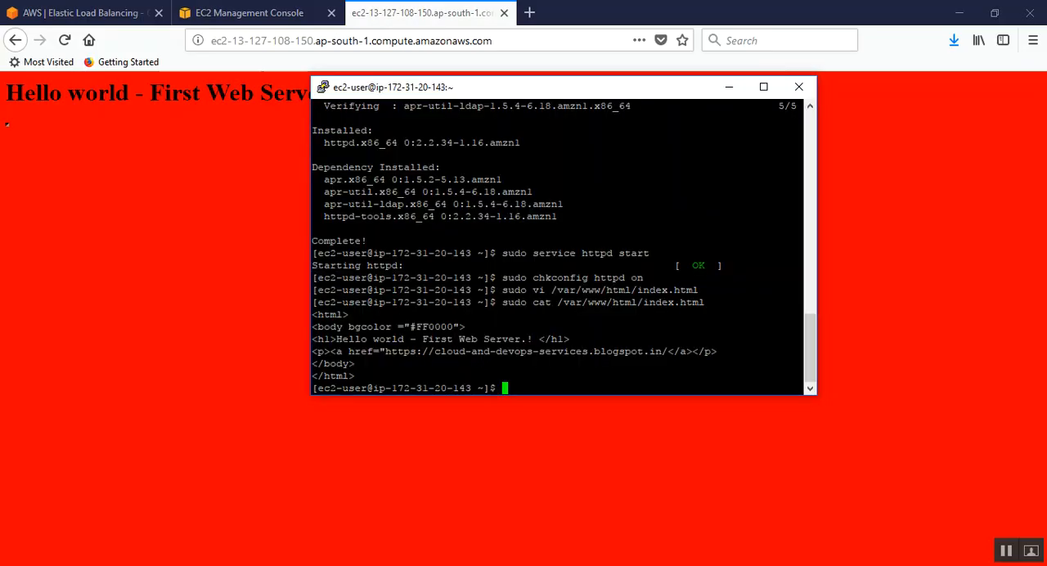
pyautogui.rightClick(479, 87)
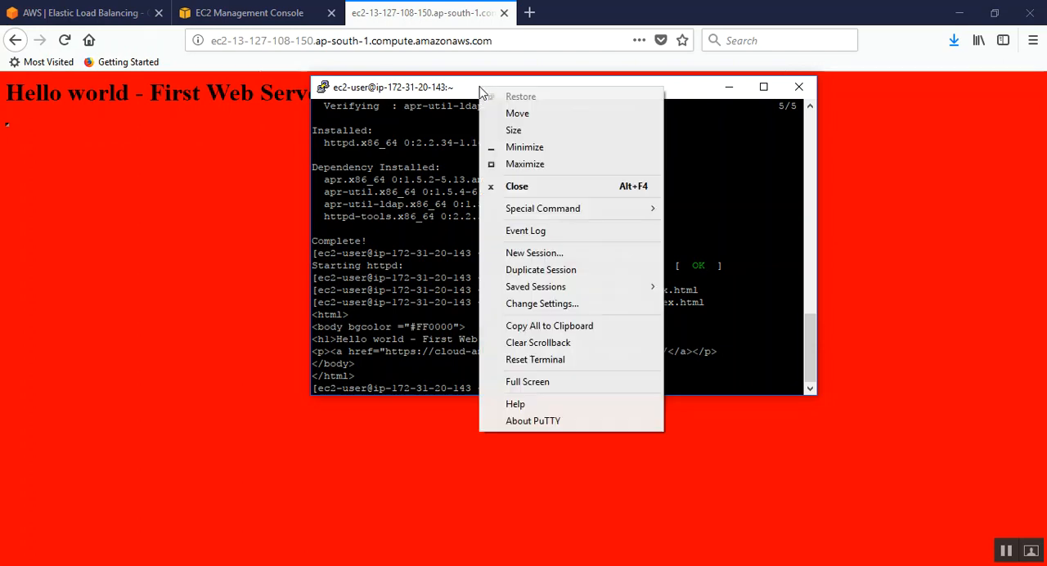
pyautogui.click(536, 254)
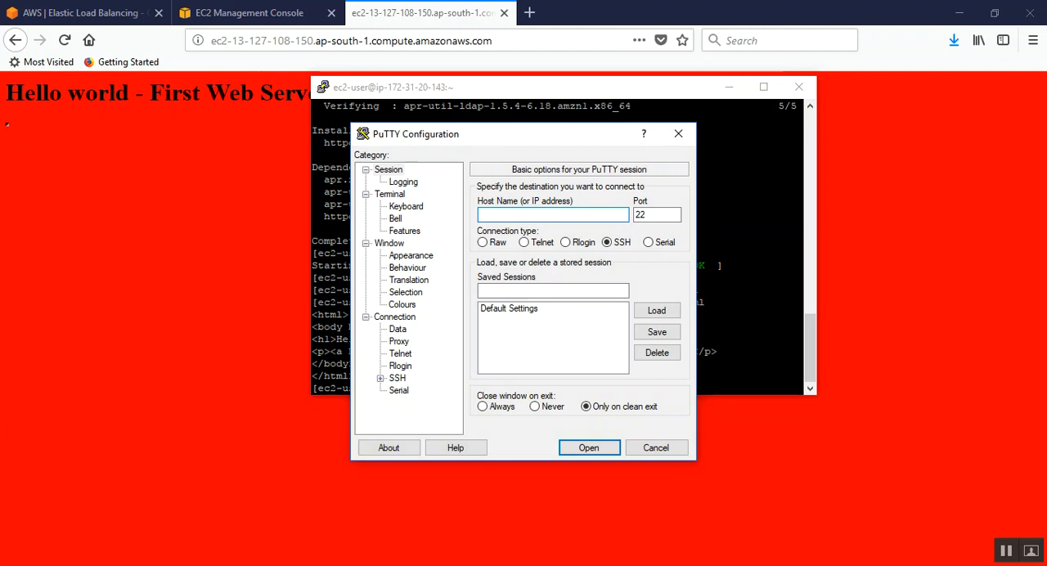
# Step: Copy Webserver-02's public DNS from the EC2 console and enter it as the host name of the new PuTTY session
pyautogui.hotkey('alt', 'Tab')
pyautogui.click(86, 12)
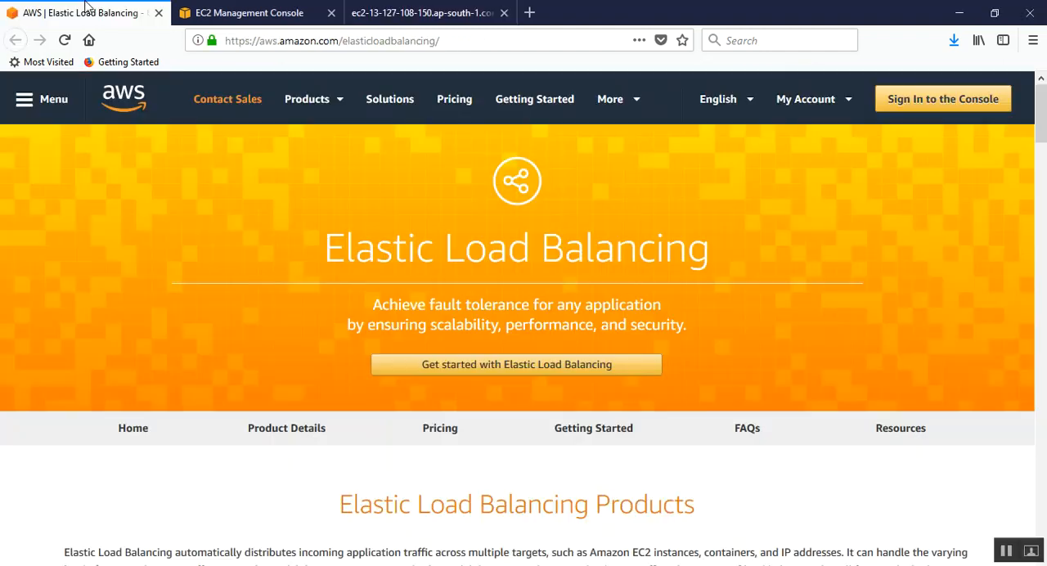
pyautogui.click(242, 11)
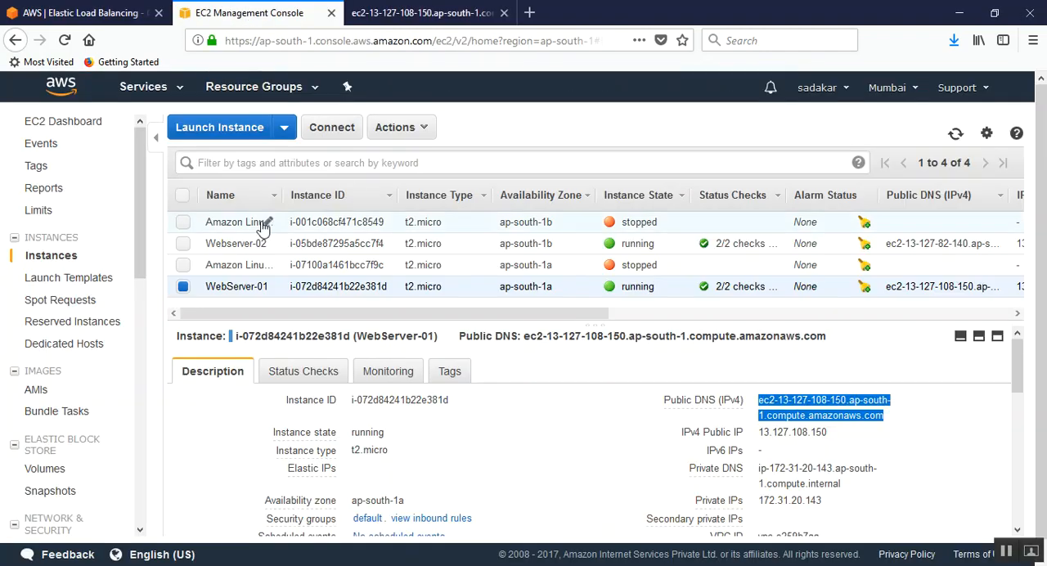
pyautogui.click(465, 247)
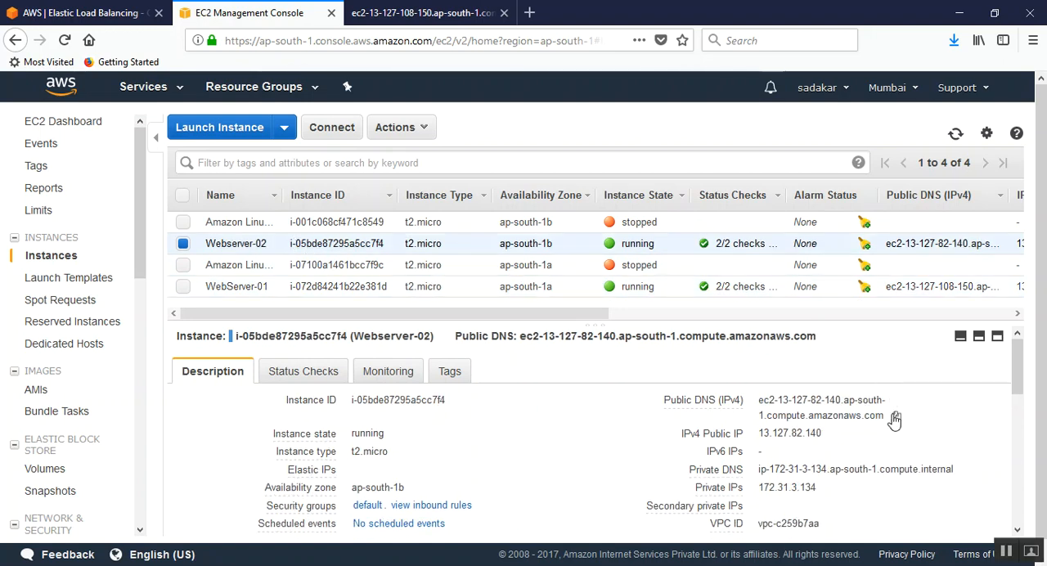
pyautogui.click(895, 417)
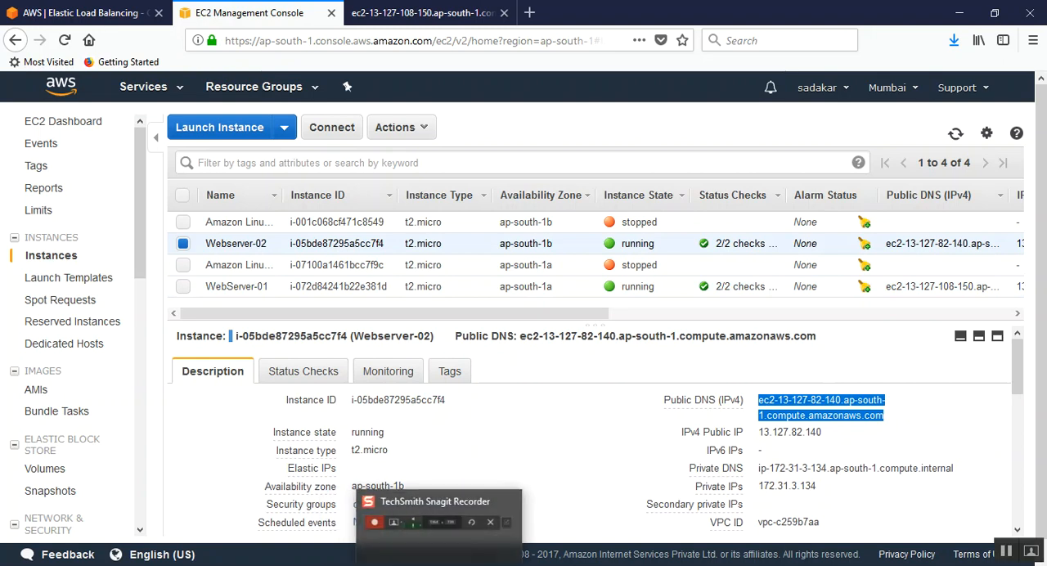
pyautogui.click(326, 564)
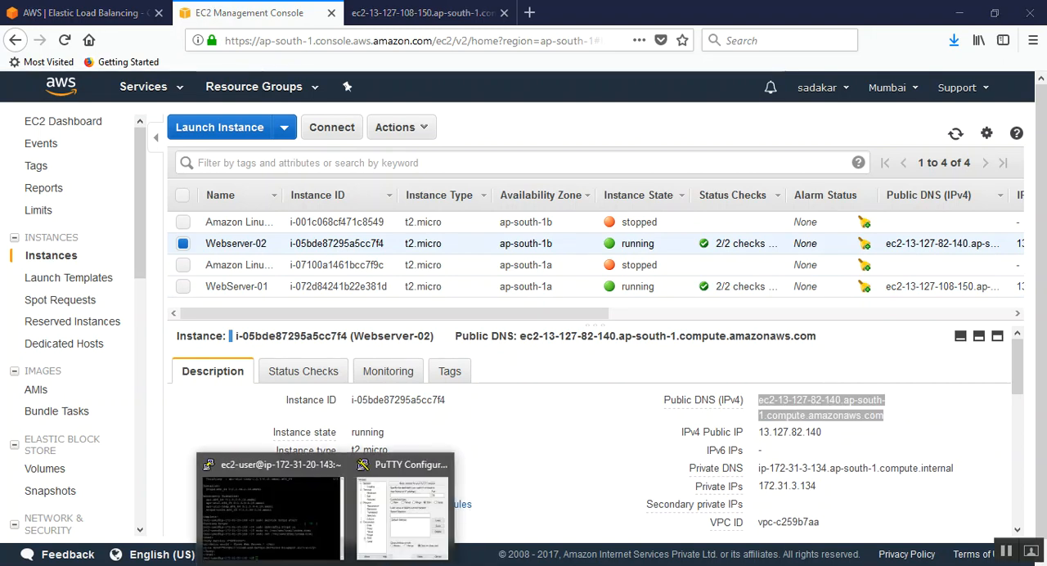
pyautogui.click(386, 540)
pyautogui.hotkey('ctrl', 'v')
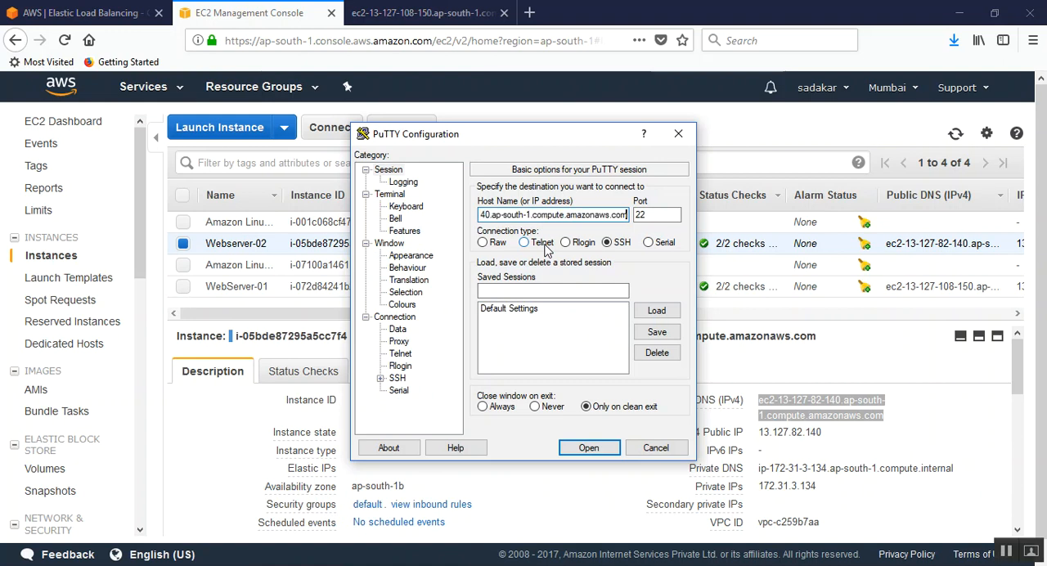
# Step: Set Webserver-02.ppk from Downloads as the private key file for the new PuTTY session's SSH authentication
pyautogui.click(380, 378)
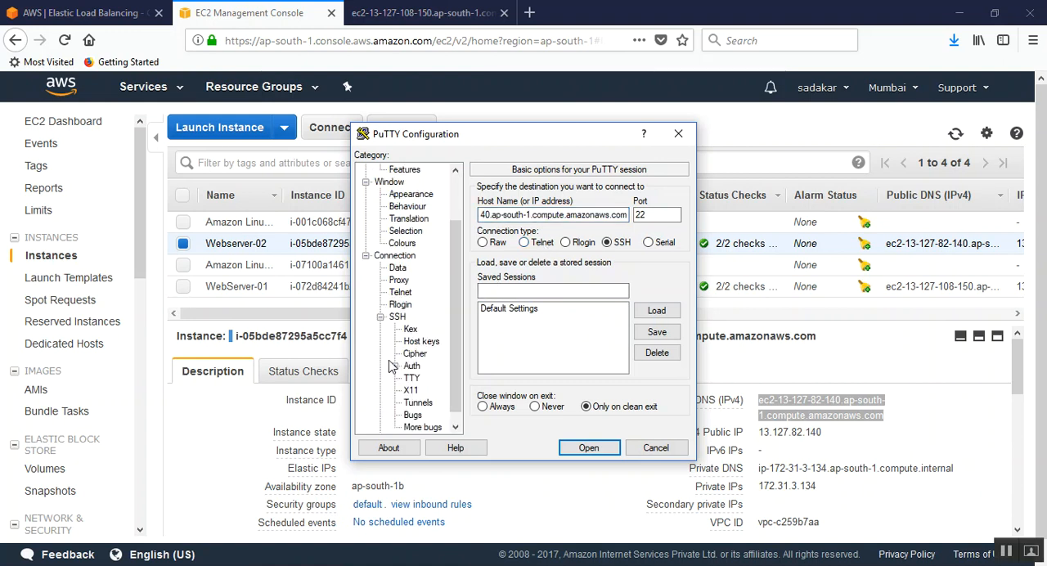
pyautogui.click(399, 319)
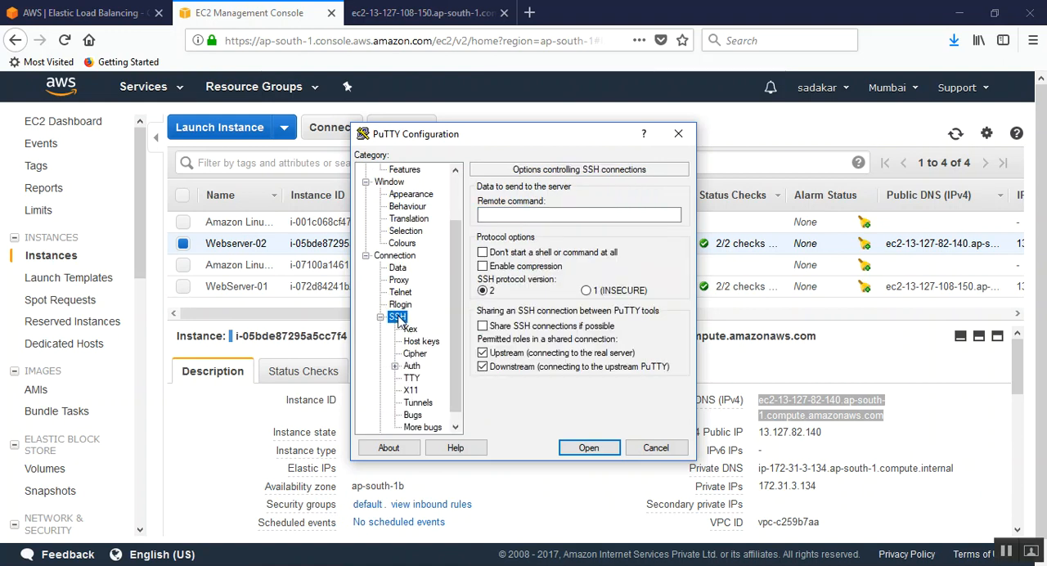
pyautogui.click(411, 366)
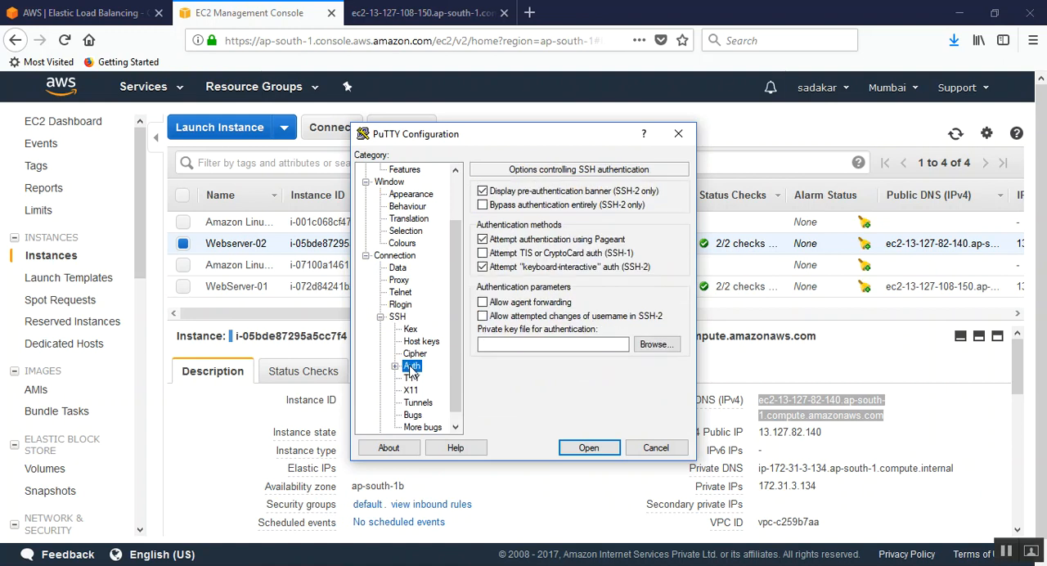
pyautogui.click(663, 346)
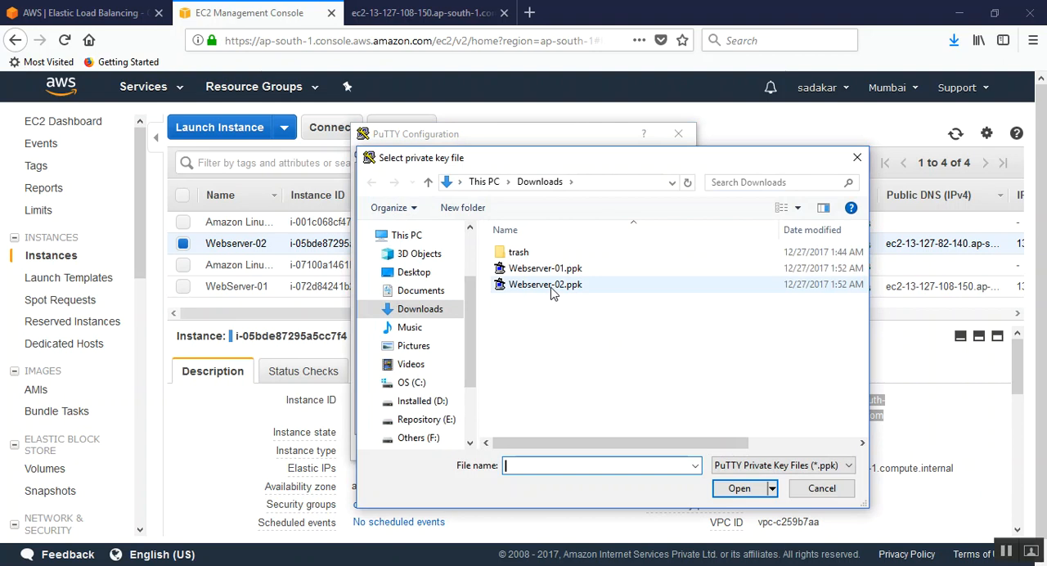
pyautogui.click(551, 286)
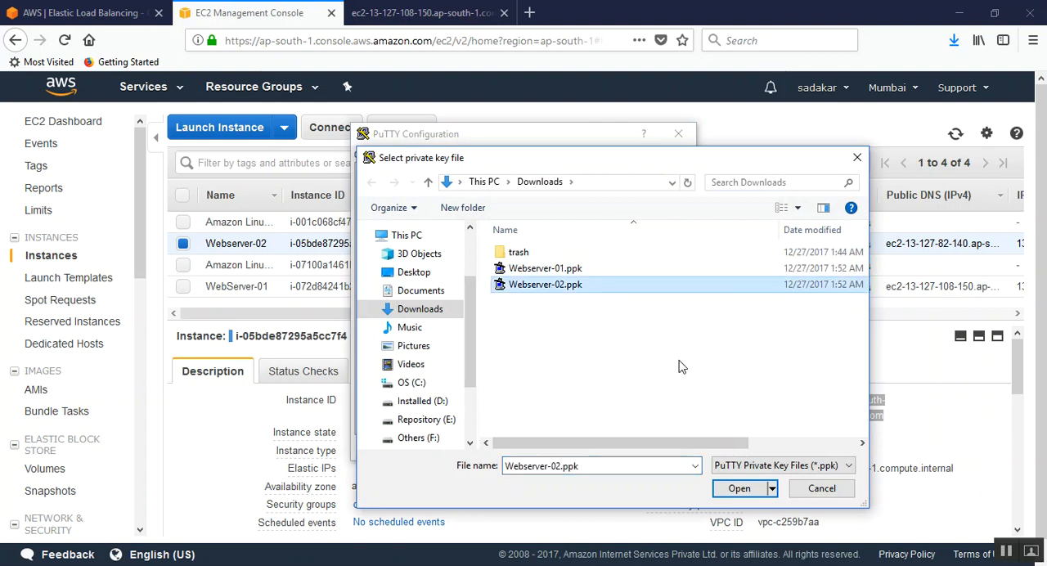
pyautogui.click(739, 488)
# Step: Open the connection to Webserver-02, accept its host key and log in as ec2-user
pyautogui.click(588, 448)
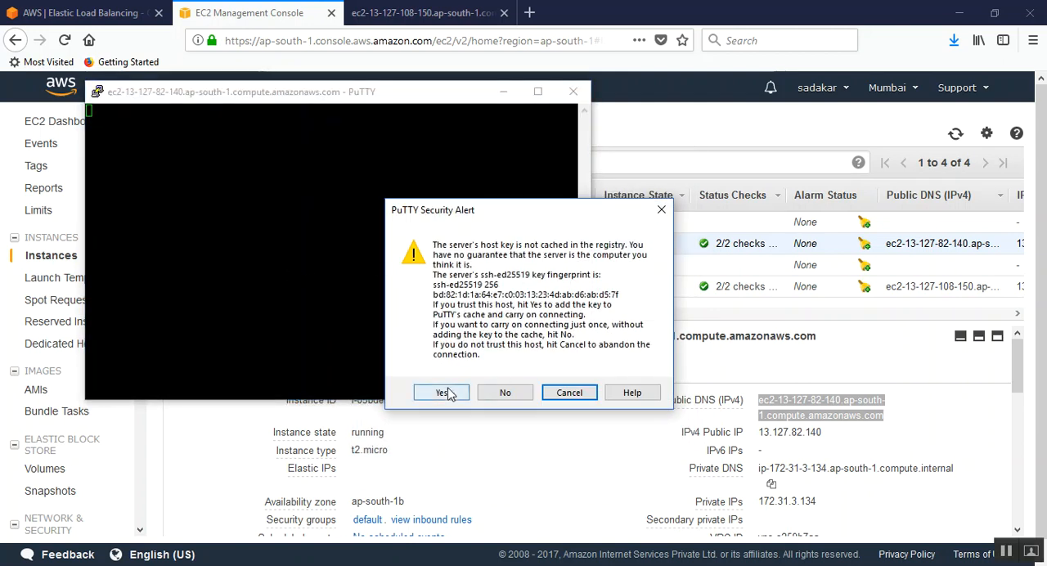
pyautogui.click(444, 390)
pyautogui.write('ec2')
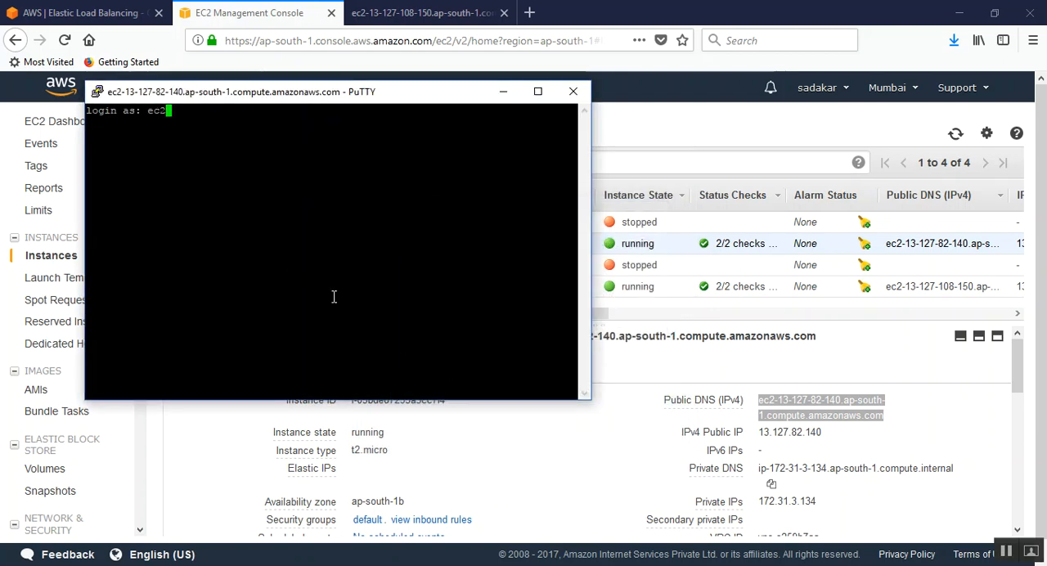
pyautogui.write('-user')
pyautogui.press('Return')
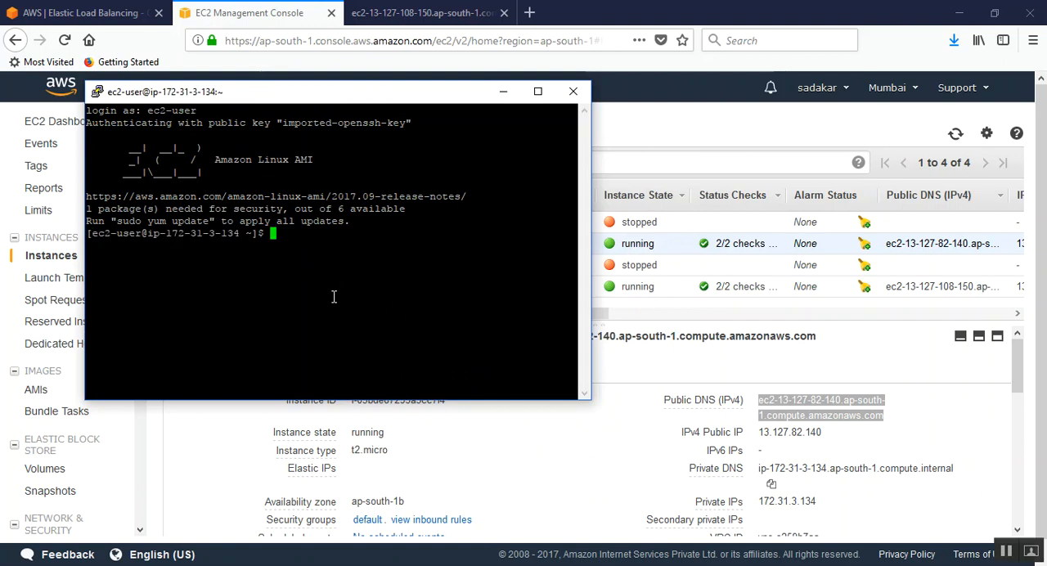
# Step: Copy sudo yum install httpd from the notes, run it on Webserver-02 and approve the installation with y
pyautogui.hotkey('alt', 'Tab')
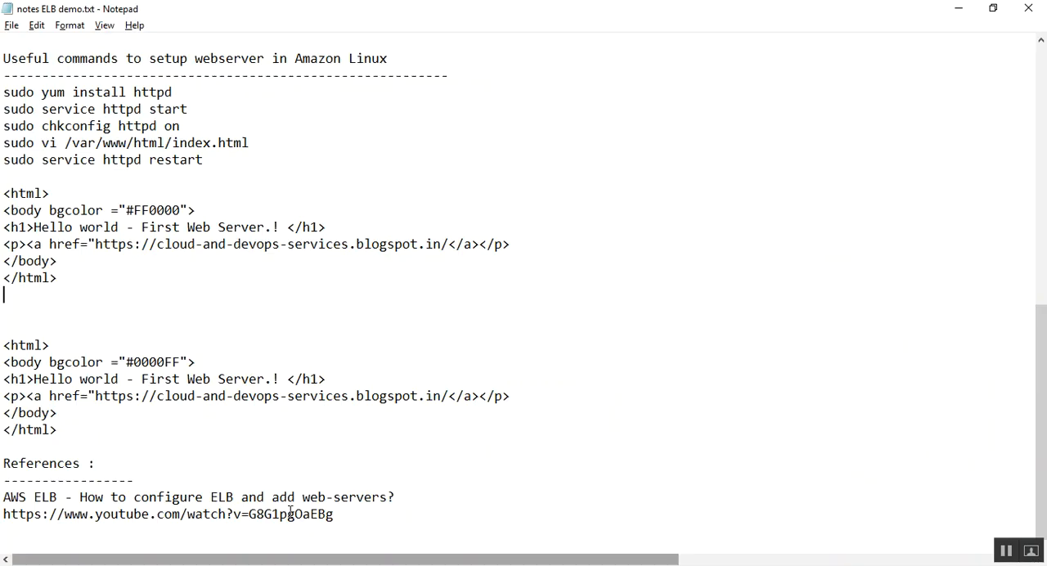
pyautogui.moveTo(176, 90); pyautogui.dragTo(2, 92)
pyautogui.press('super+c')
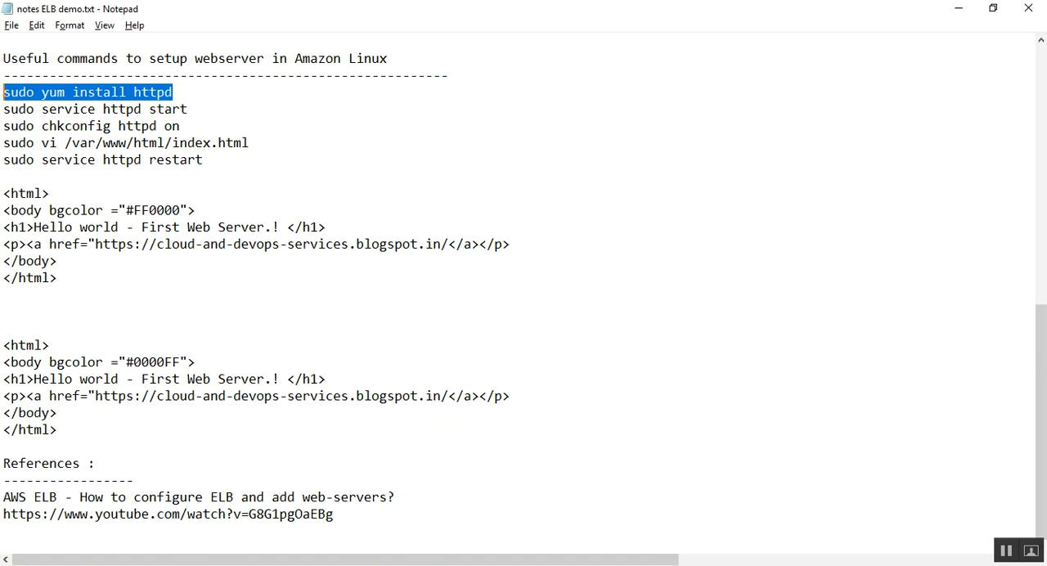
pyautogui.hotkey('alt', 'Tab')
pyautogui.rightClick(325, 245)
pyautogui.press('Return')
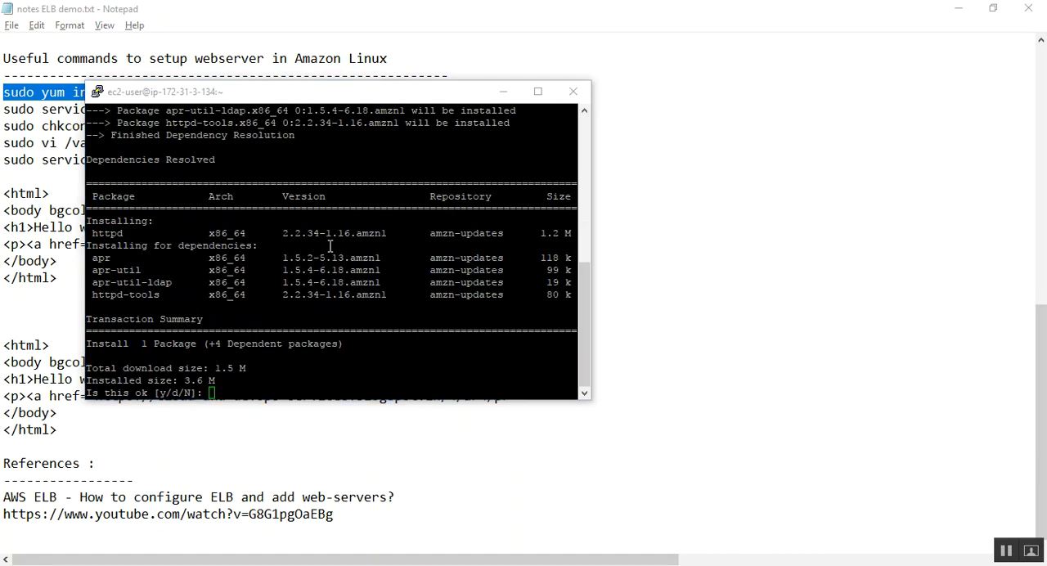
pyautogui.hotkey('alt', 'Tab')
pyautogui.hotkey('alt', 'Tab')
pyautogui.write('y')
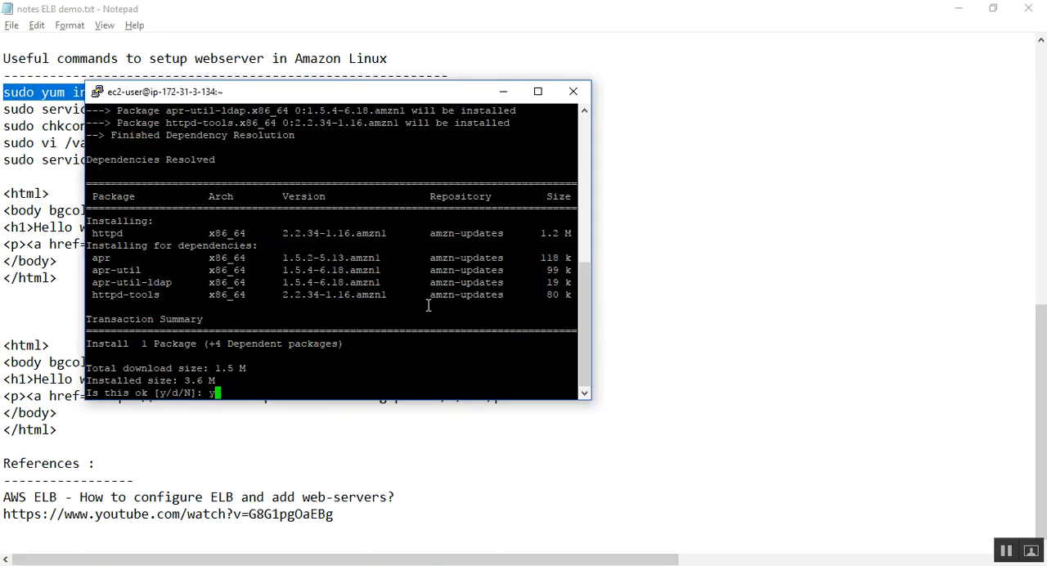
pyautogui.press('Return')
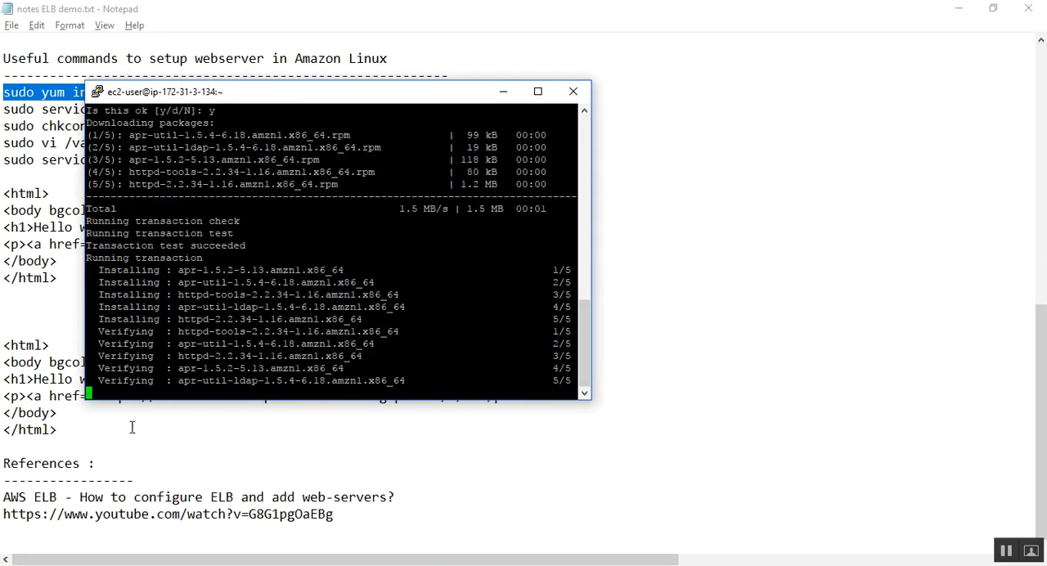
# Step: Copy sudo service httpd start from the notes and run it in Webserver-02's terminal
pyautogui.click(131, 427)
pyautogui.moveTo(190, 109); pyautogui.dragTo(3, 108)
pyautogui.press('super+c')
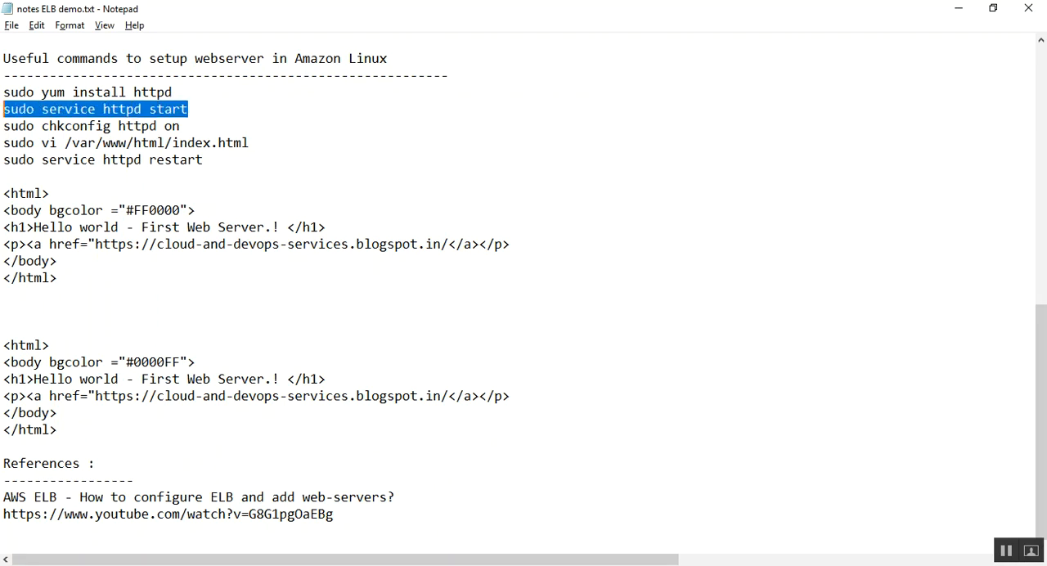
pyautogui.hotkey('alt', 'Tab')
pyautogui.rightClick(362, 347)
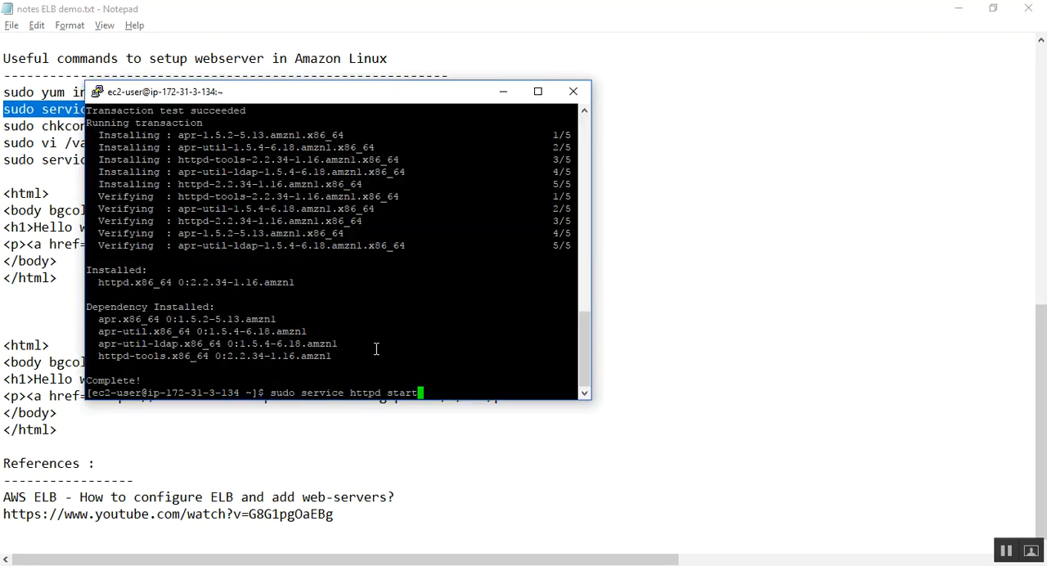
pyautogui.press('Return')
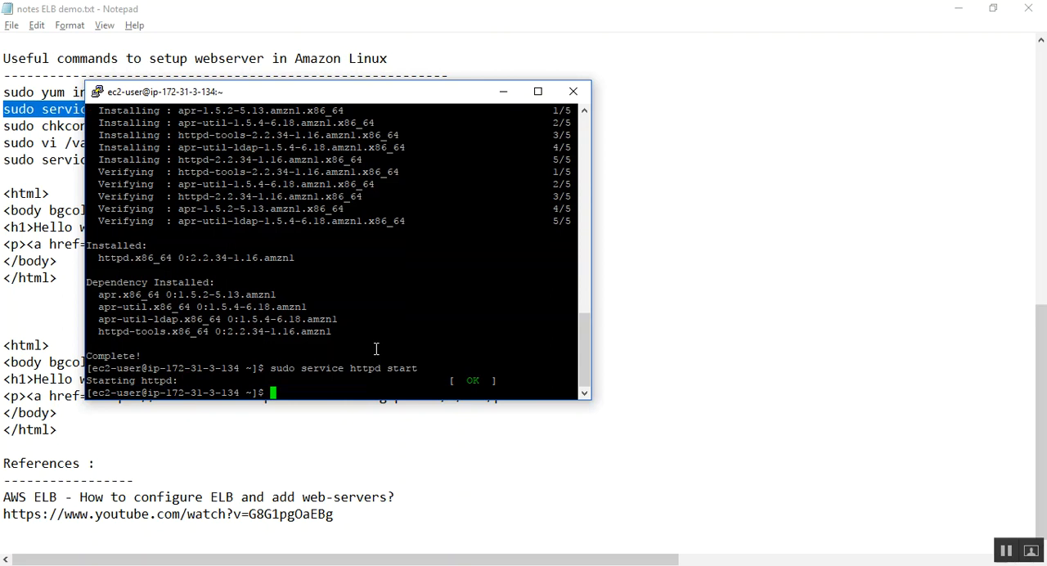
# Step: Enable httpd at boot on Webserver-02 by running sudo chkconfig httpd on, copied from the notes
pyautogui.click(22, 283)
pyautogui.moveTo(182, 126); pyautogui.dragTo(3, 126)
pyautogui.press('super+c')
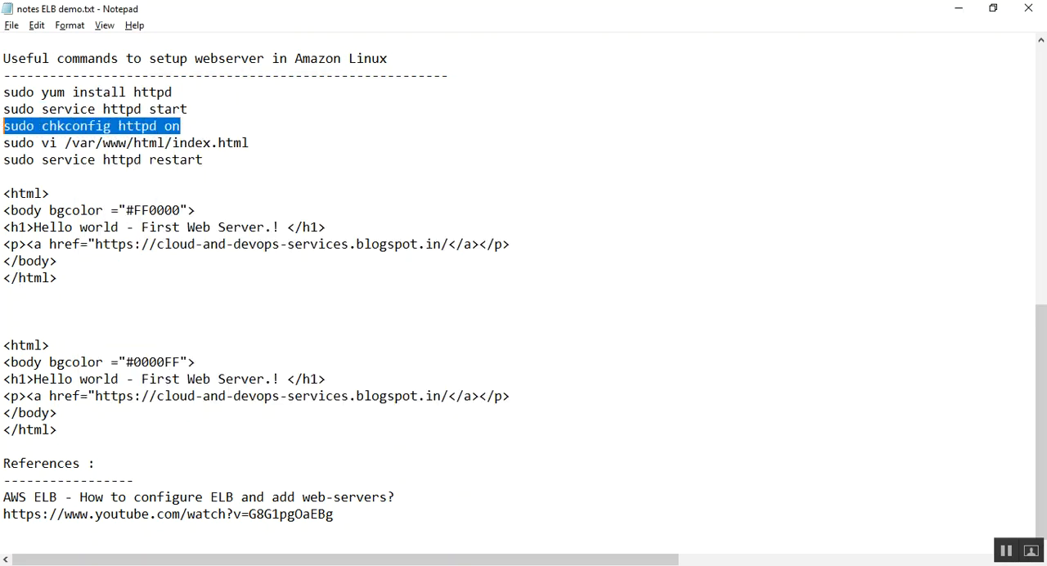
pyautogui.hotkey('alt', 'Tab')
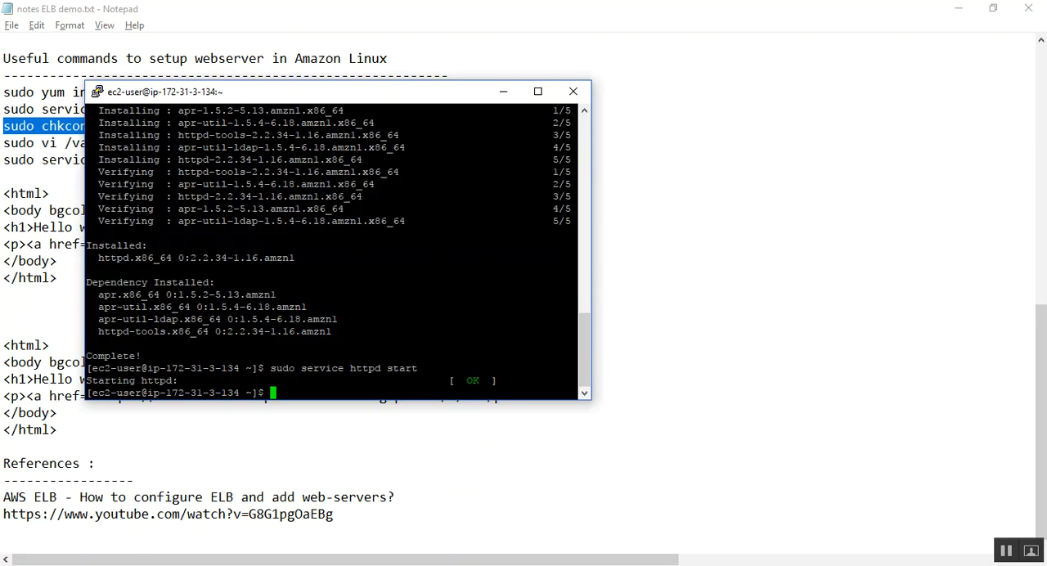
pyautogui.rightClick(319, 391)
pyautogui.press('Return')
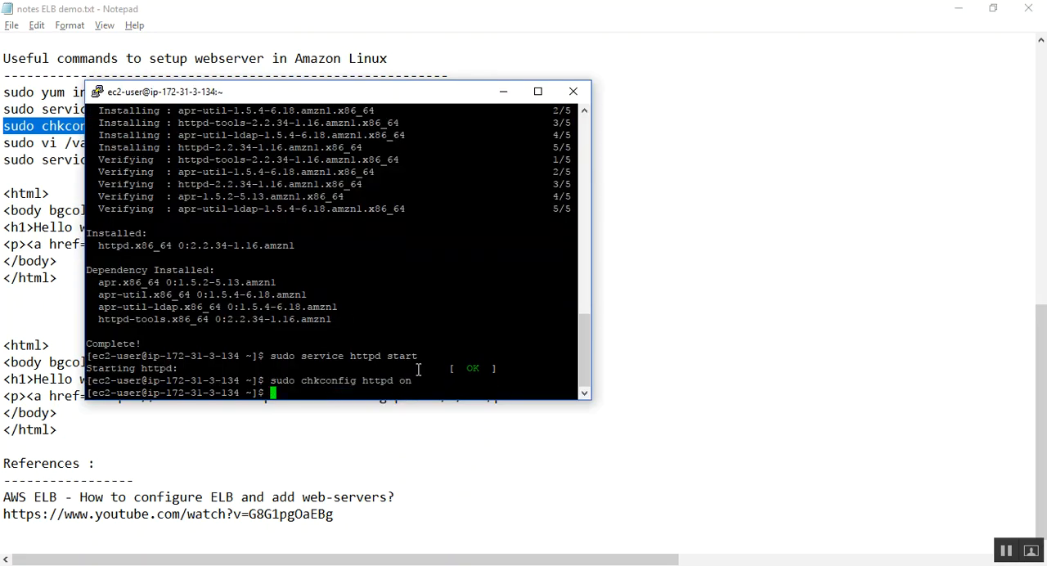
# Step: Open /var/www/html/index.html in vi on Webserver-02 using the sudo vi command from the notes
pyautogui.click(346, 412)
pyautogui.moveTo(250, 143); pyautogui.dragTo(2, 146)
pyautogui.press('super+c')
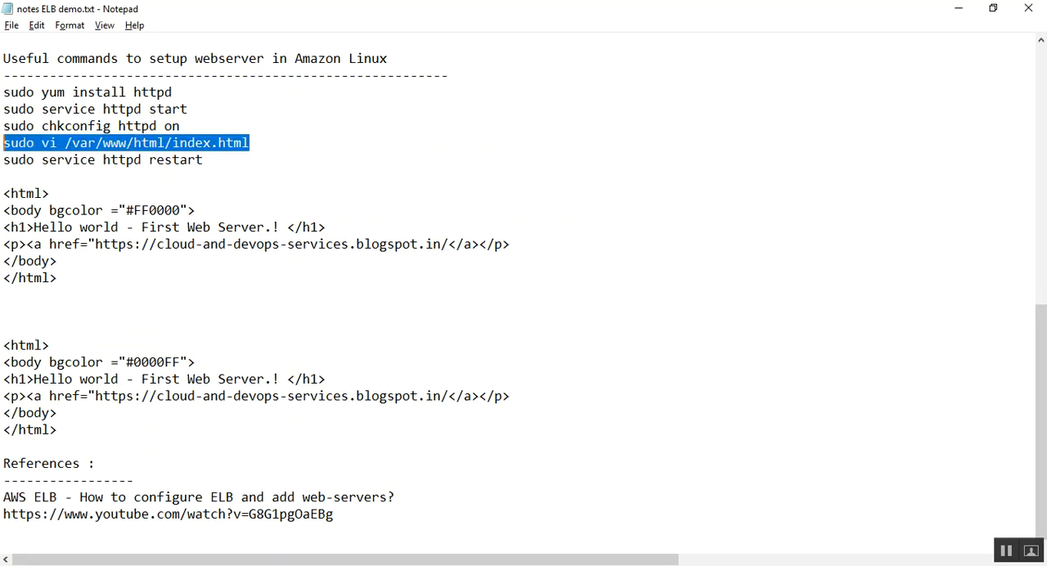
pyautogui.hotkey('alt', 'Tab')
pyautogui.rightClick(341, 394)
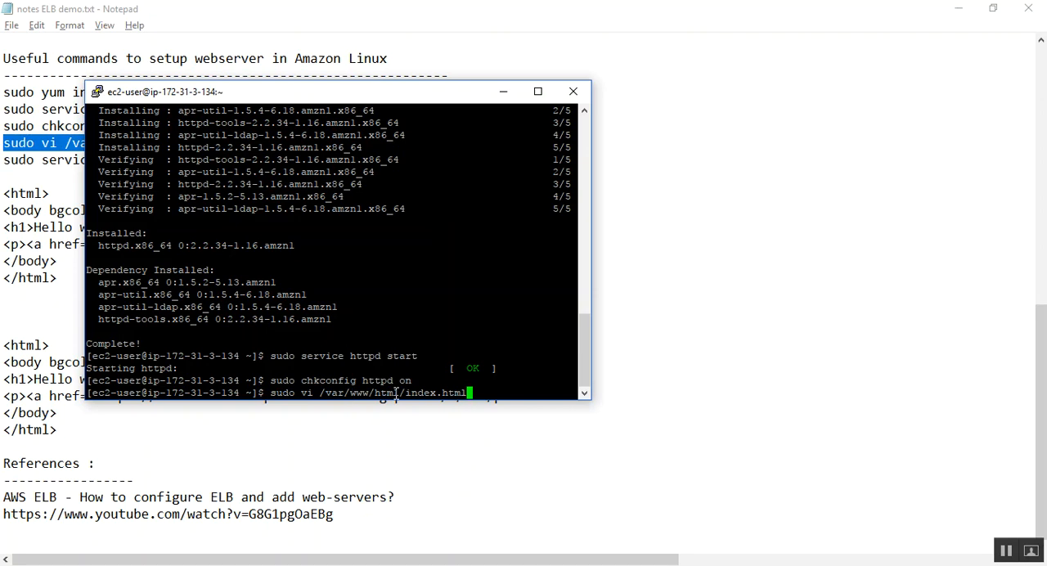
pyautogui.press('Return')
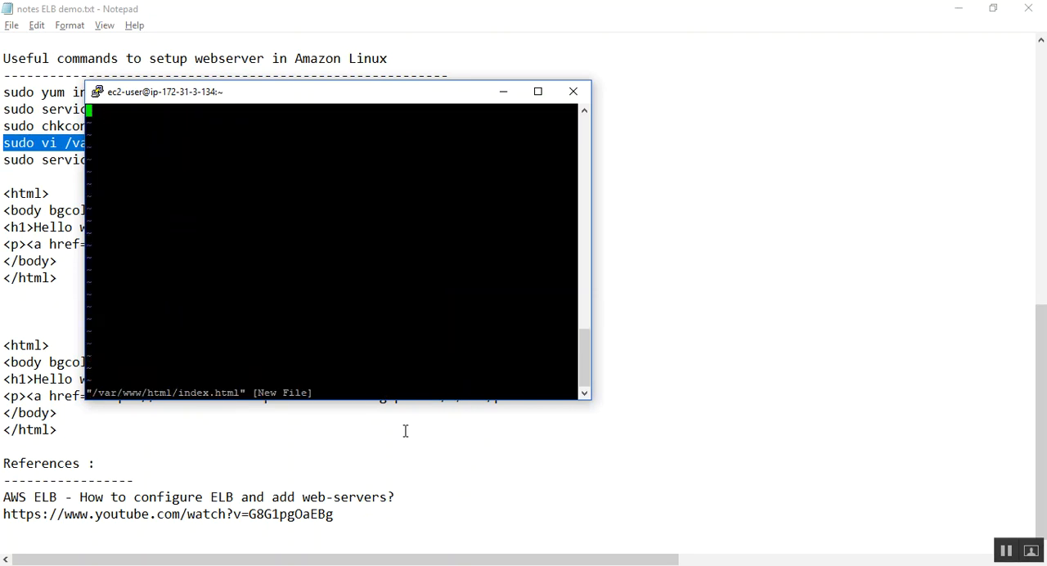
# Step: Insert the #0000FF HTML block from the notes into index.html, then save and exit vi with :wq!
pyautogui.press('i')
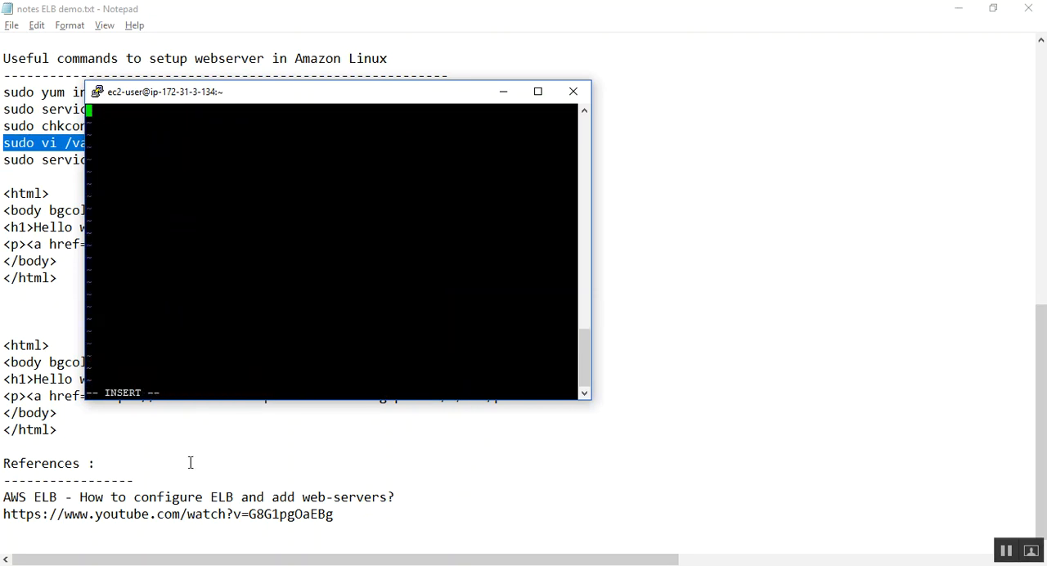
pyautogui.click(191, 463)
pyautogui.moveTo(59, 430); pyautogui.dragTo(4, 344)
pyautogui.hotkey('alt', 'Tab')
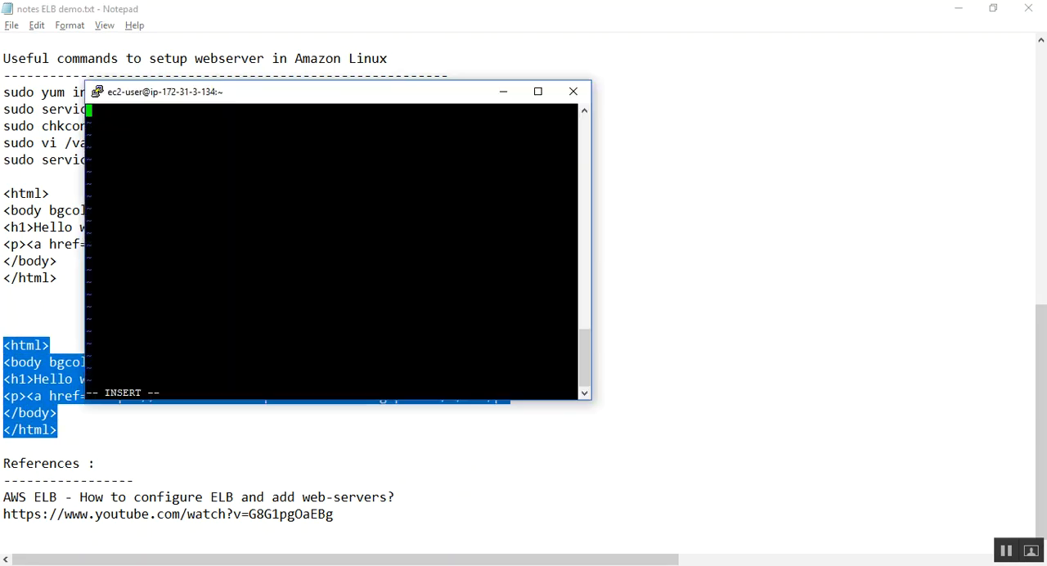
pyautogui.rightClick(152, 202)
pyautogui.press('Escape')
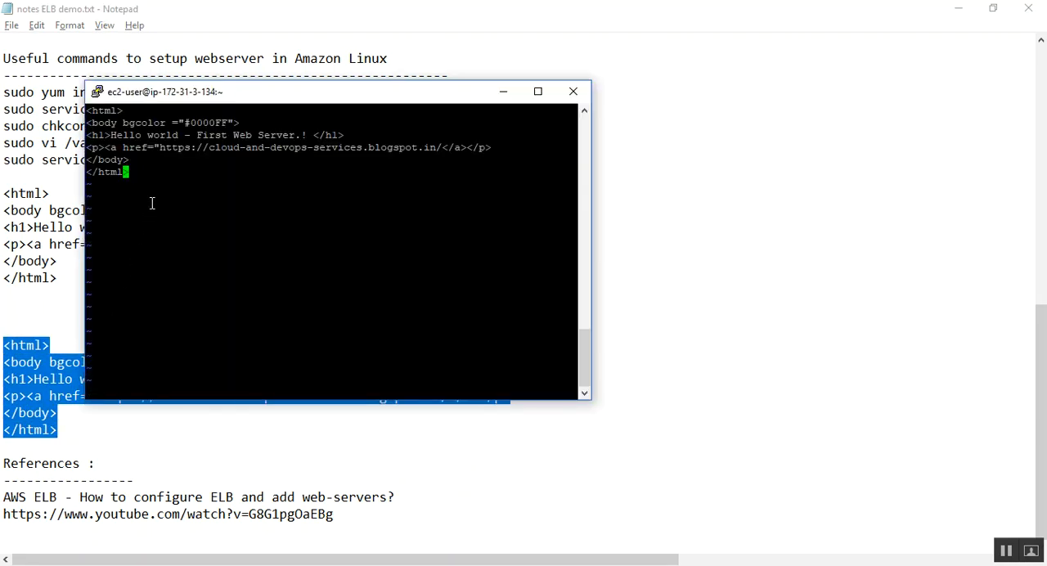
pyautogui.write(':wq!')
pyautogui.press('Return')
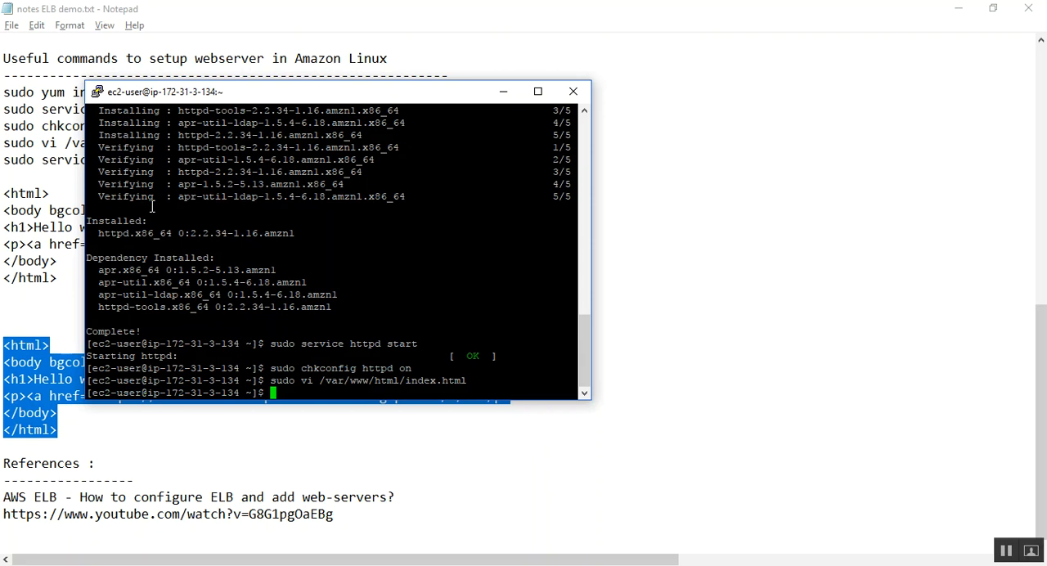
# Step: Turn the previous vi command into sudo cat /var/www/html/index.html and run it to display the page source
pyautogui.press('Up')
pyautogui.hotkey('ctrl', 'Left')
pyautogui.hotkey('ctrl', 'Left')
pyautogui.hotkey('ctrl', 'Left')
pyautogui.hotkey('ctrl', 'Left')
pyautogui.hotkey('ctrl', 'Left')
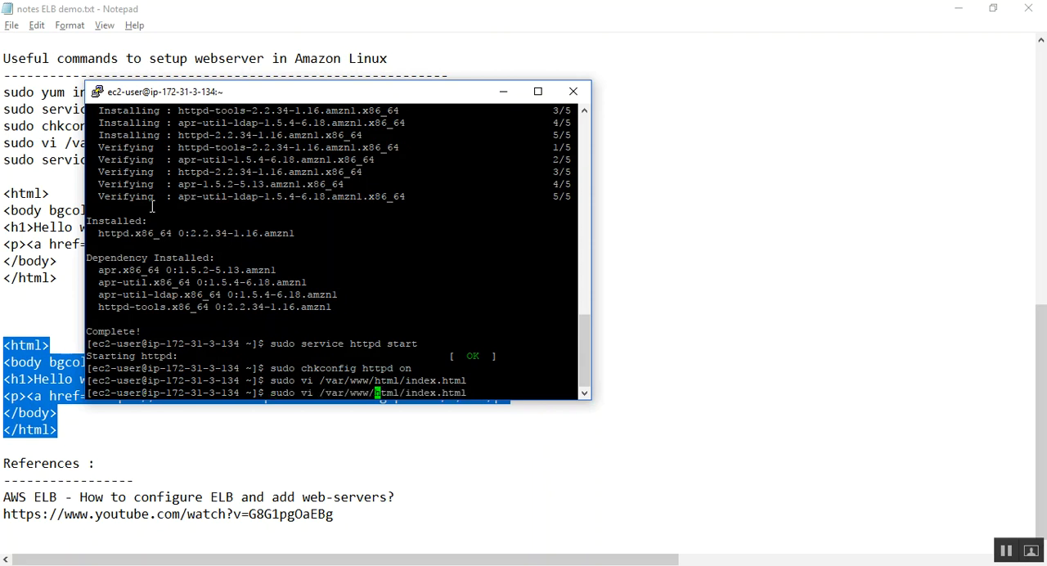
pyautogui.press('Left')
pyautogui.press('Left')
pyautogui.press('BackSpace')
pyautogui.press('BackSpace')
pyautogui.write('cat')
pyautogui.press('Return')
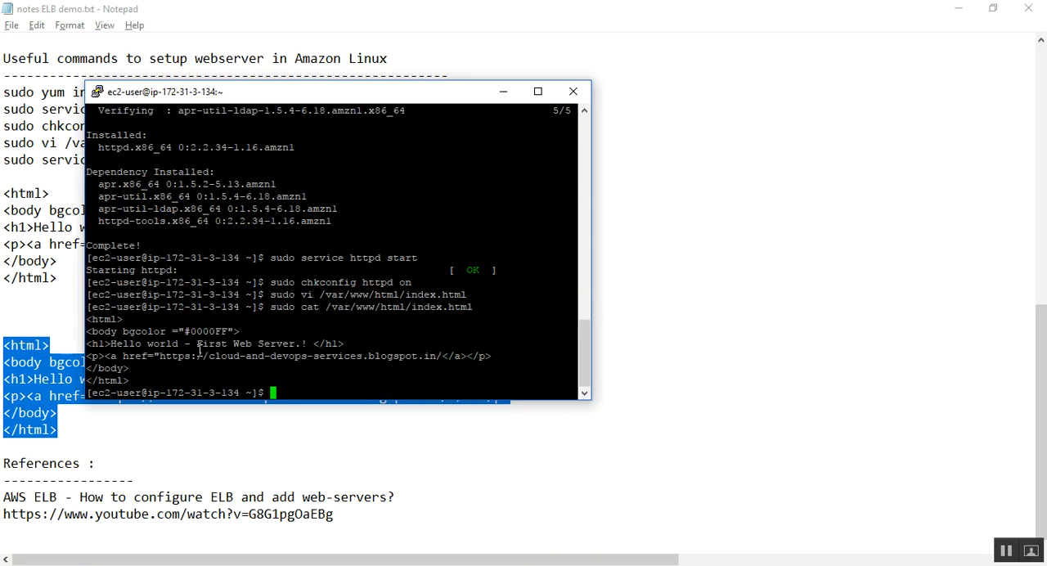
# Step: Switch to Firefox and load Webserver-02's public DNS, copied from its EC2 instance details, in a new tab
pyautogui.click(262, 565)
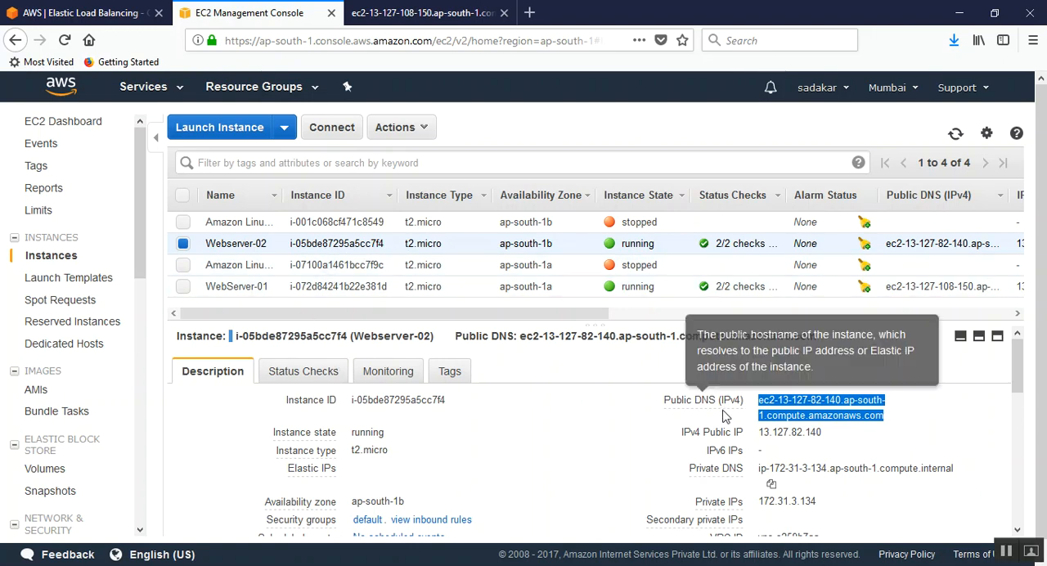
pyautogui.click(896, 418)
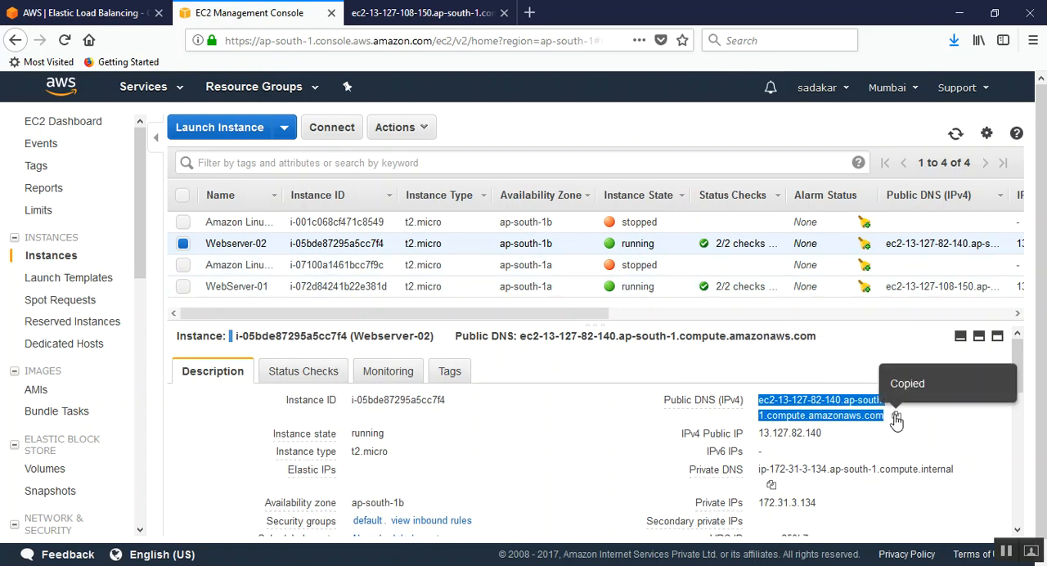
pyautogui.click(529, 14)
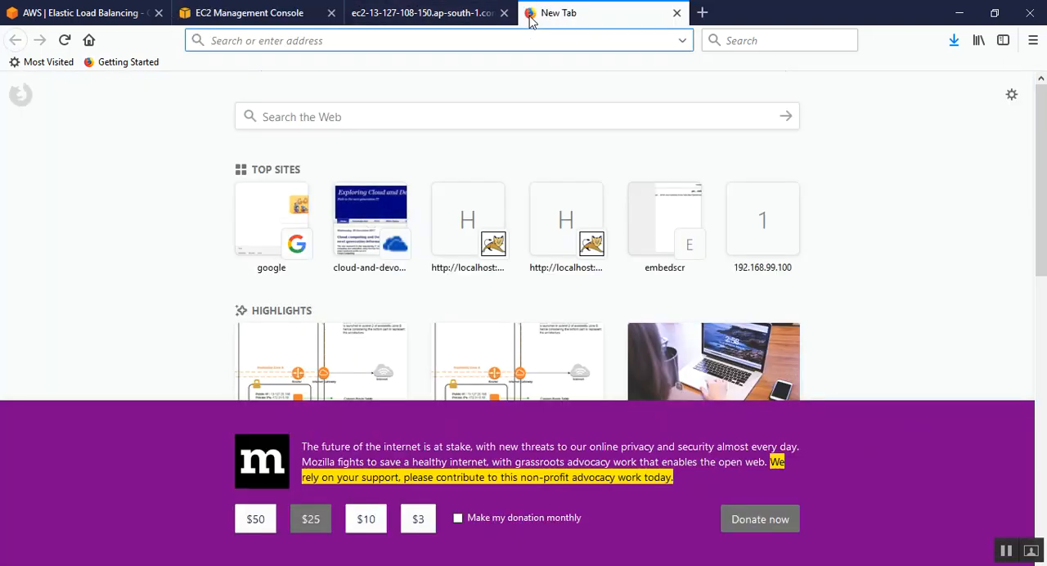
pyautogui.hotkey('ctrl', 'v')
pyautogui.press('Return')
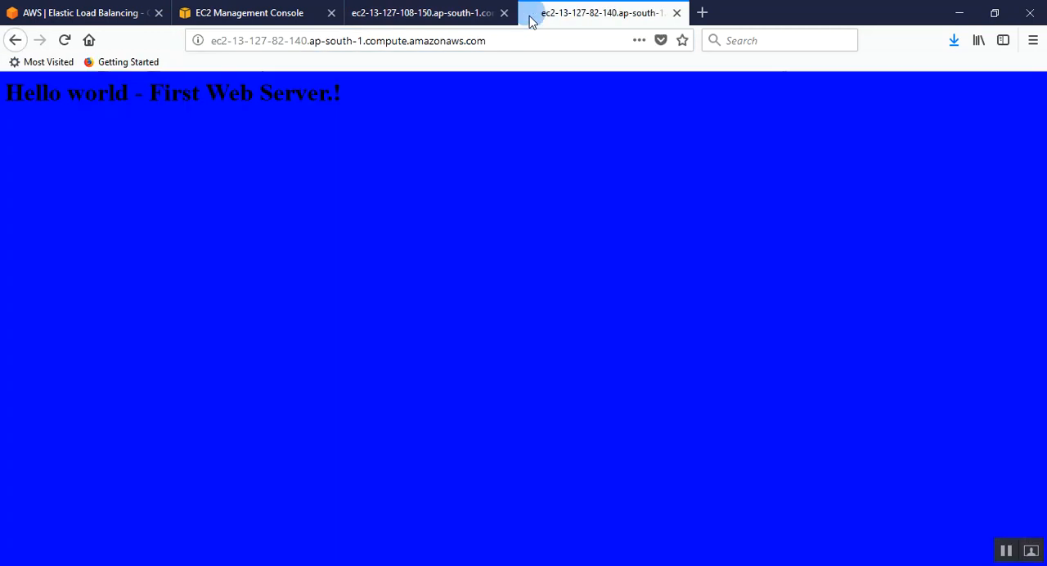
# Step: Compare the red and blue pages of the two web servers, highlighting each page's public DNS address
pyautogui.click(426, 14)
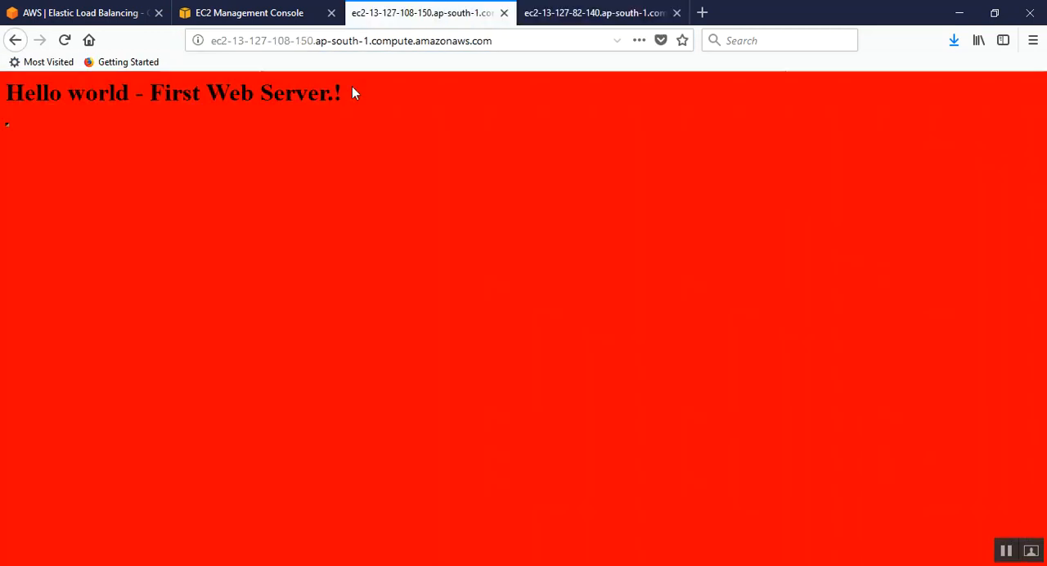
pyautogui.click(300, 41)
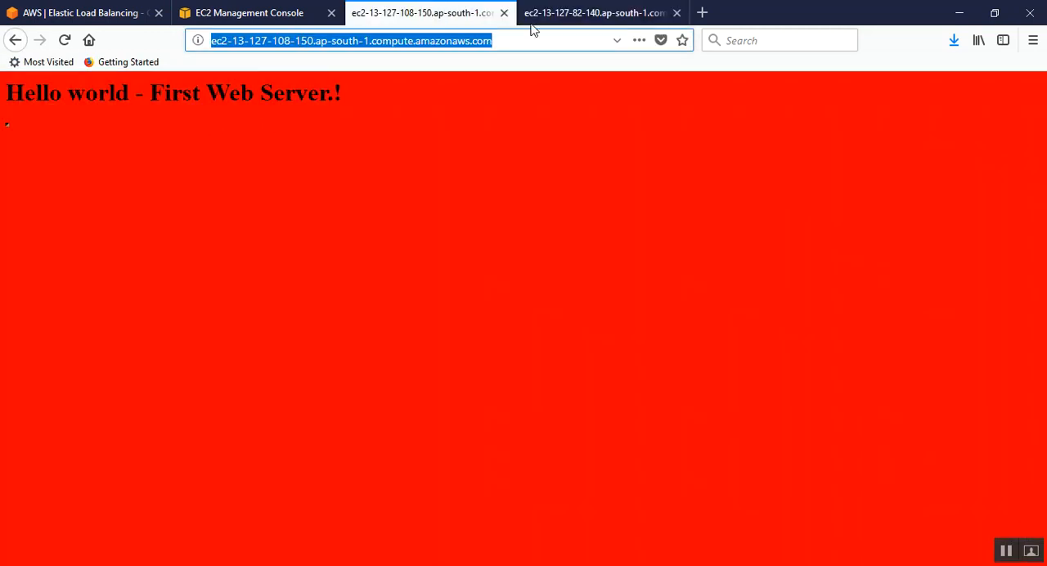
pyautogui.click(610, 15)
pyautogui.click(522, 41)
pyautogui.hotkey('ctrl', 'a')
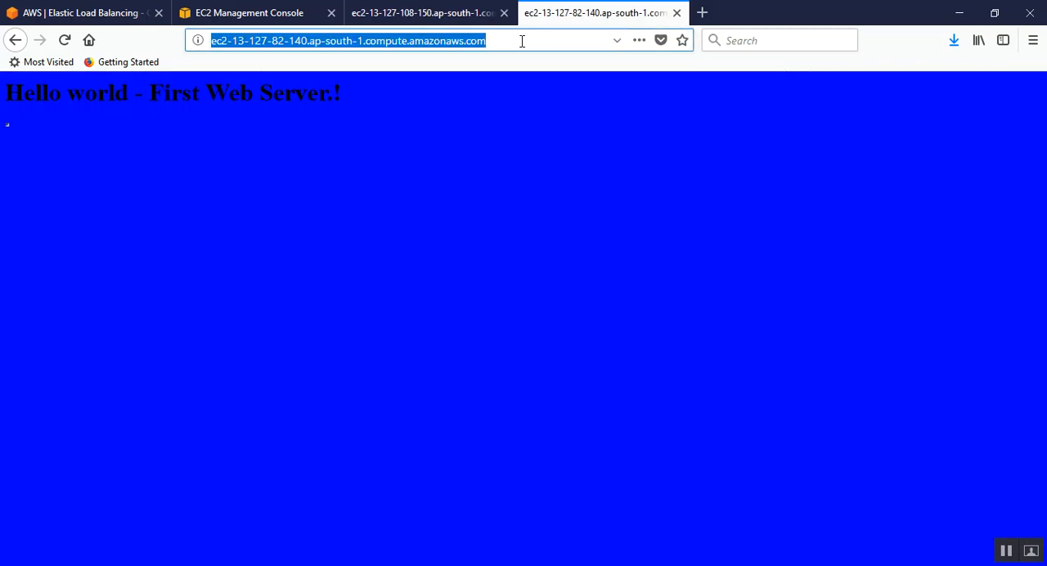
# Step: Highlight First Web Server.! on the blue page, and reopen /var/www/html/index.html in vi in Webserver-02's PuTTY session
pyautogui.click(261, 104)
pyautogui.moveTo(155, 93); pyautogui.dragTo(358, 101)
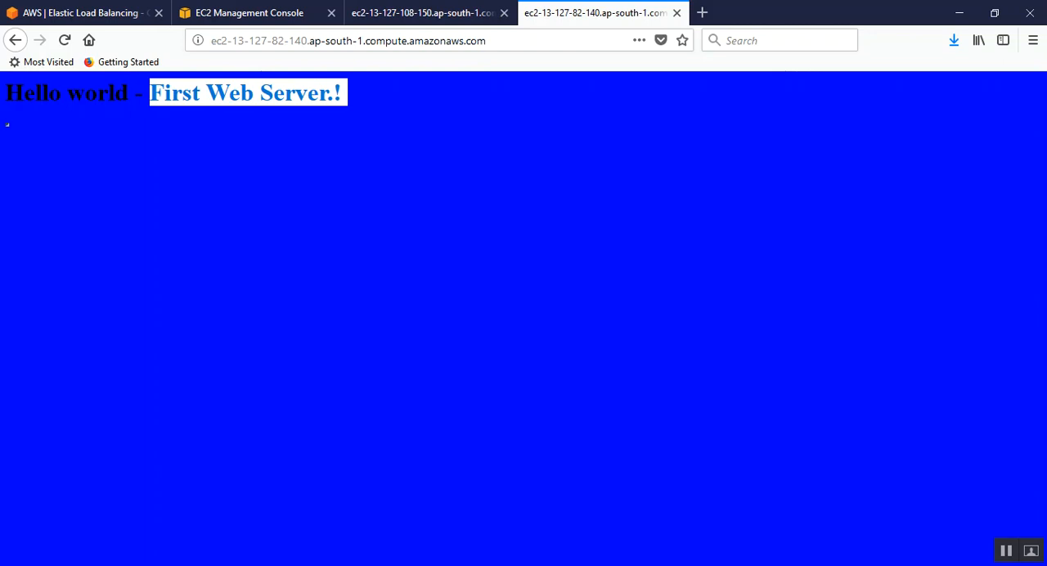
pyautogui.click(390, 513)
pyautogui.press('Up')
pyautogui.press('Up')
pyautogui.press('Return')
# Step: Replace the word First with Second in the h1 heading of index.html
pyautogui.press('Down')
pyautogui.press('Down')
pyautogui.press('Right')
pyautogui.press('Right')
pyautogui.press('Right')
pyautogui.press('Right')
pyautogui.press('Right')
pyautogui.press('Right')
pyautogui.press('Right')
pyautogui.press('Right')
pyautogui.press('Right')
pyautogui.press('Right')
pyautogui.press('Right')
pyautogui.press('Right')
pyautogui.press('Right')
pyautogui.press('Right')
pyautogui.press('Right')
pyautogui.press('Right')
pyautogui.press('Right')
pyautogui.press('Right')
pyautogui.press('Right')
pyautogui.press('Right')
pyautogui.press('Right')
pyautogui.press('Right')
pyautogui.press('Right')
pyautogui.press('Left')
pyautogui.press('Left')
pyautogui.press('Left')
pyautogui.press('Left')
pyautogui.press('Left')
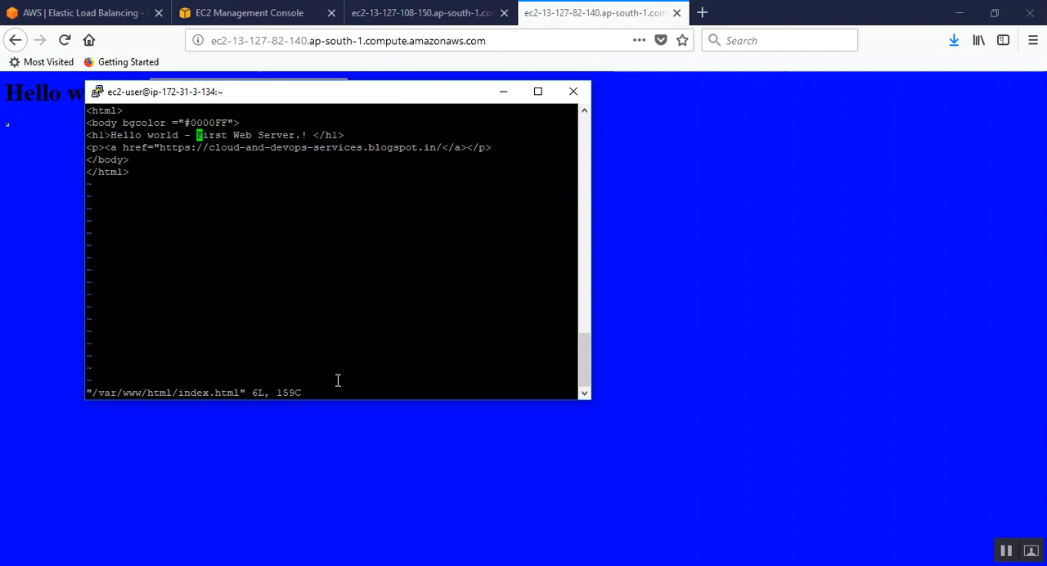
pyautogui.press('i')
pyautogui.press('Right')
pyautogui.press('Right')
pyautogui.press('Right')
pyautogui.press('Right')
pyautogui.press('Right')
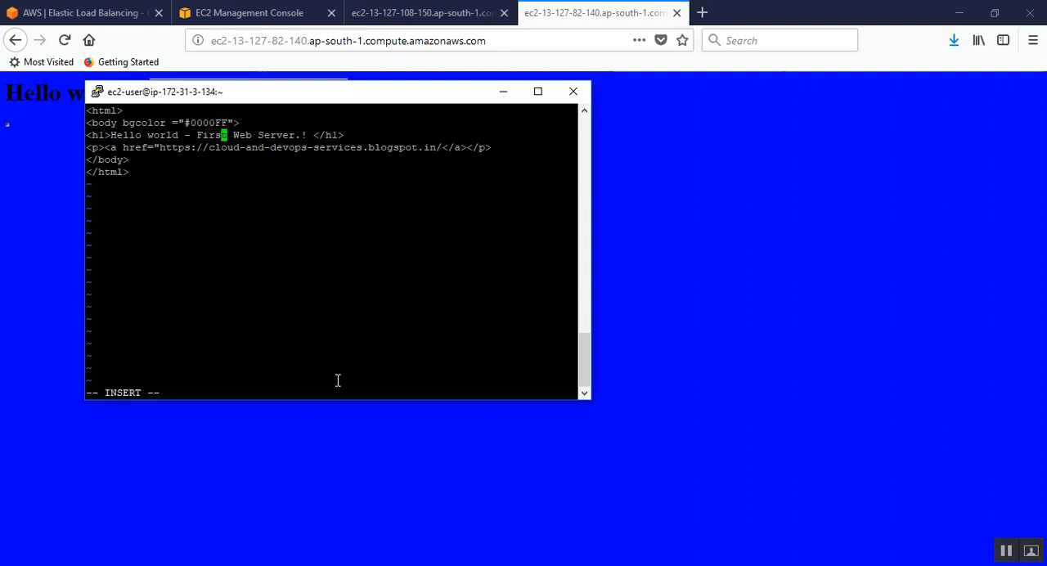
pyautogui.press('BackSpace')
pyautogui.press('BackSpace')
pyautogui.press('BackSpace')
pyautogui.press('BackSpace')
pyautogui.press('BackSpace')
pyautogui.write('Seco')
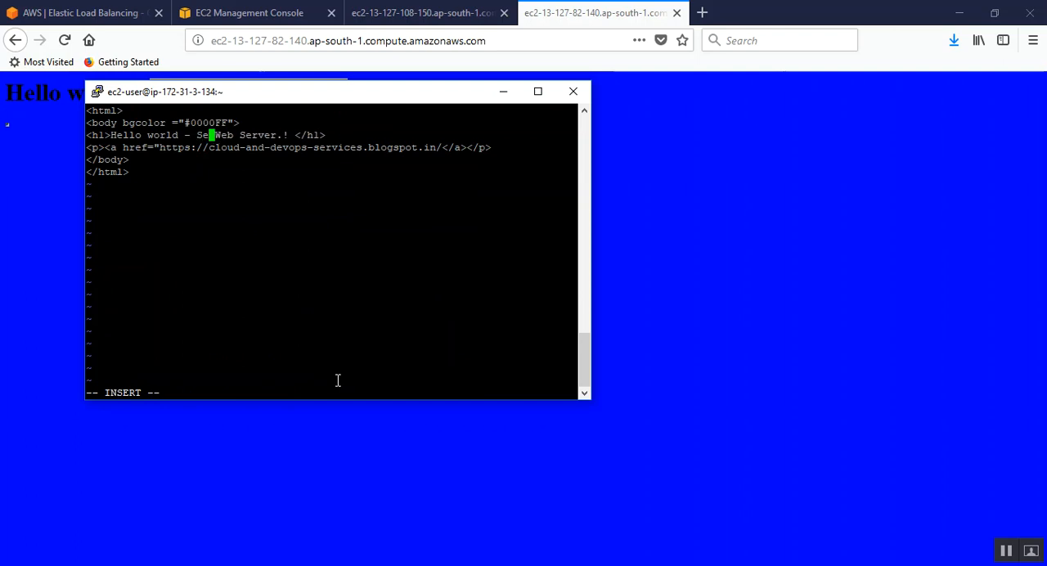
pyautogui.write('nd')
# Step: Save and exit vi with :wq!, and display the page source with sudo cat /var/www/html/index.html
pyautogui.press('Escape')
pyautogui.write(':wq!')
pyautogui.press('Return')
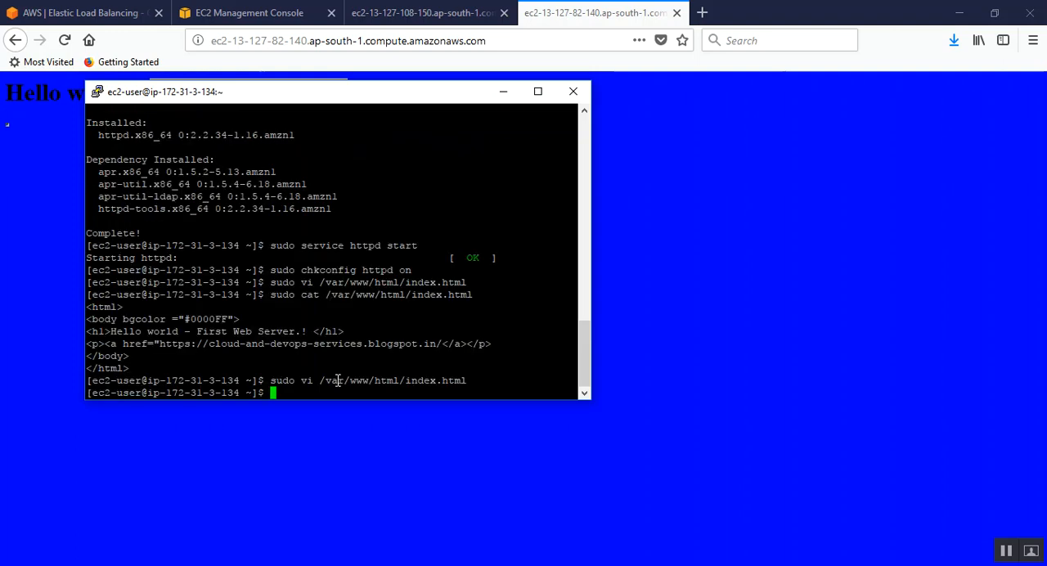
pyautogui.press('Up')
pyautogui.press('Up')
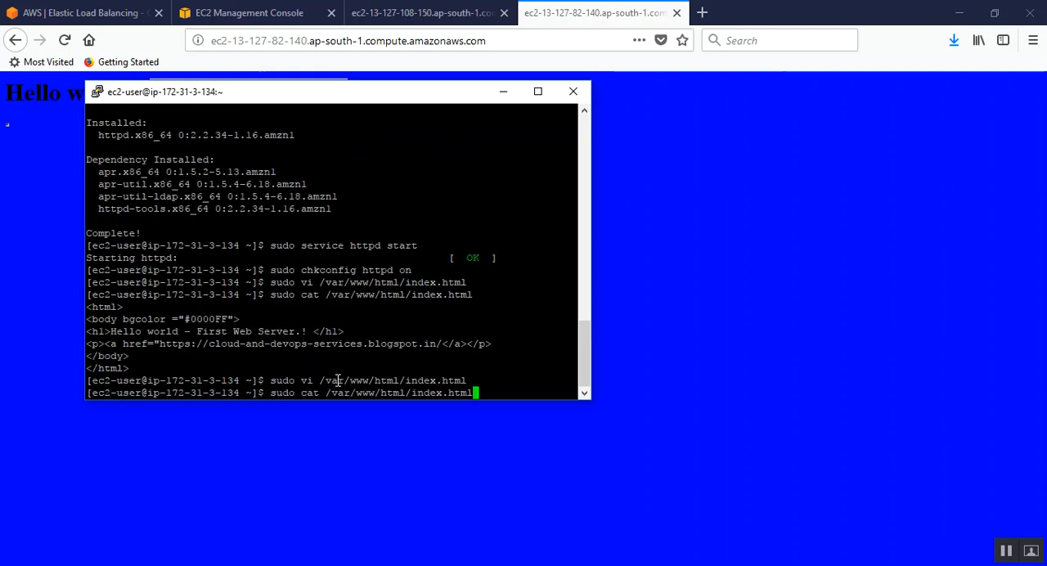
pyautogui.press('Return')
pyautogui.moveTo(171, 344); pyautogui.dragTo(239, 344)
# Step: Switch to Firefox and reload both web server pages, starting with Webserver-02's blue page
pyautogui.click(599, 17)
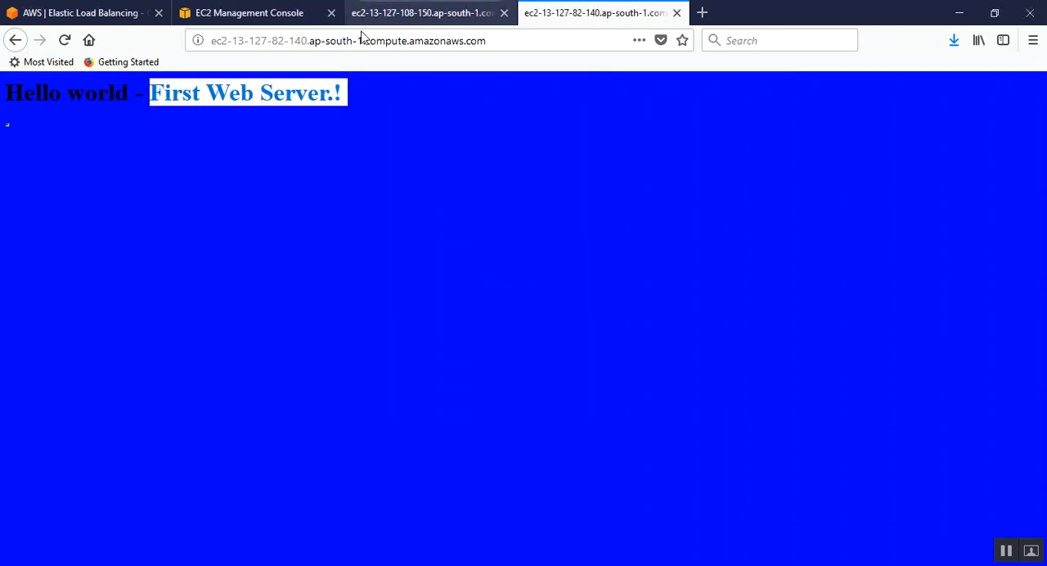
pyautogui.click(64, 40)
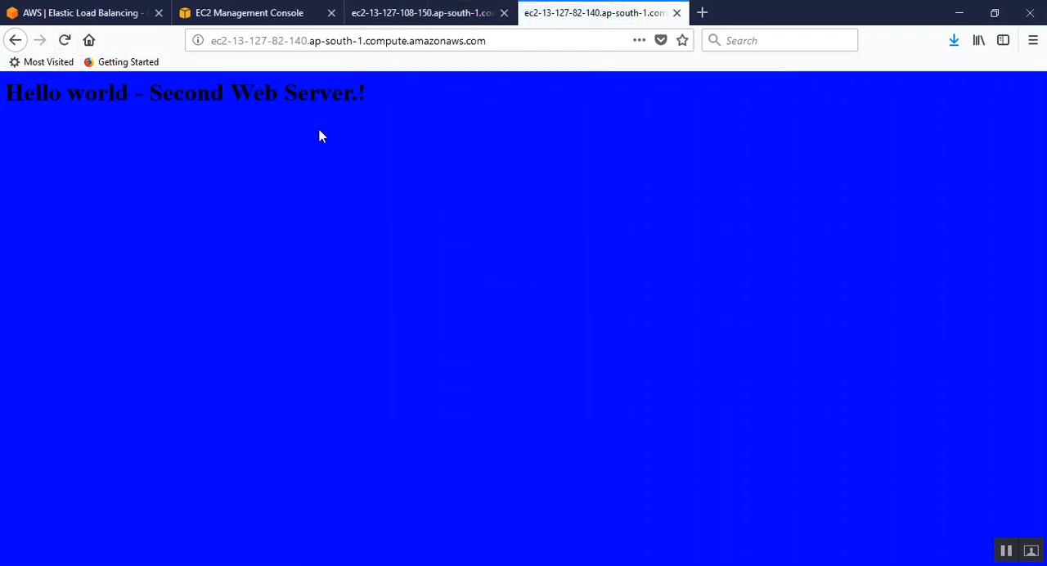
pyautogui.click(417, 17)
pyautogui.click(64, 40)
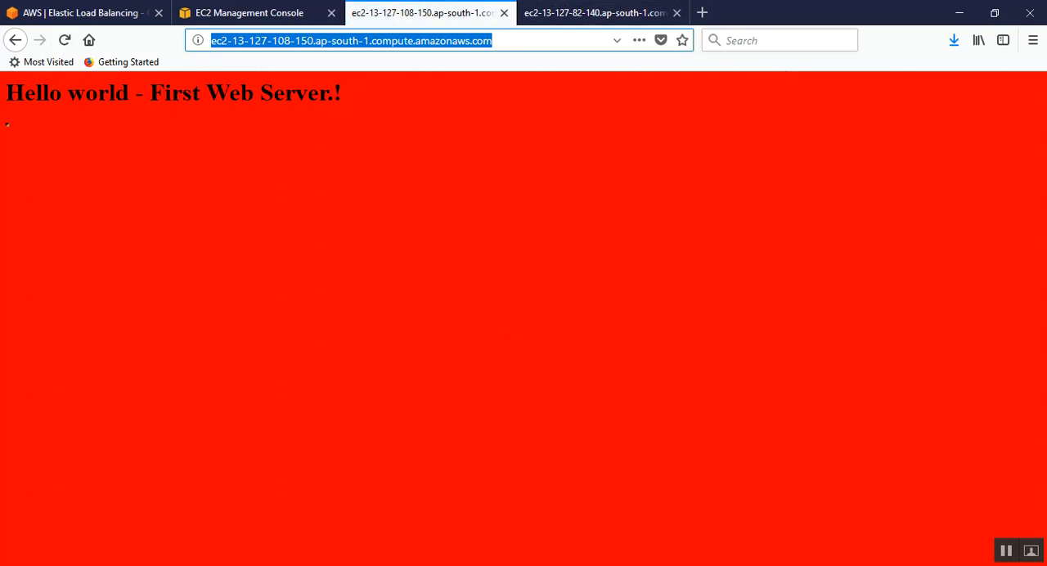
# Step: Switch to the Notepad ELB notes and review the tutorial goal, highlighting the part about 2 EC2 instances installed with a webserver
pyautogui.hotkey('alt', 'Tab')
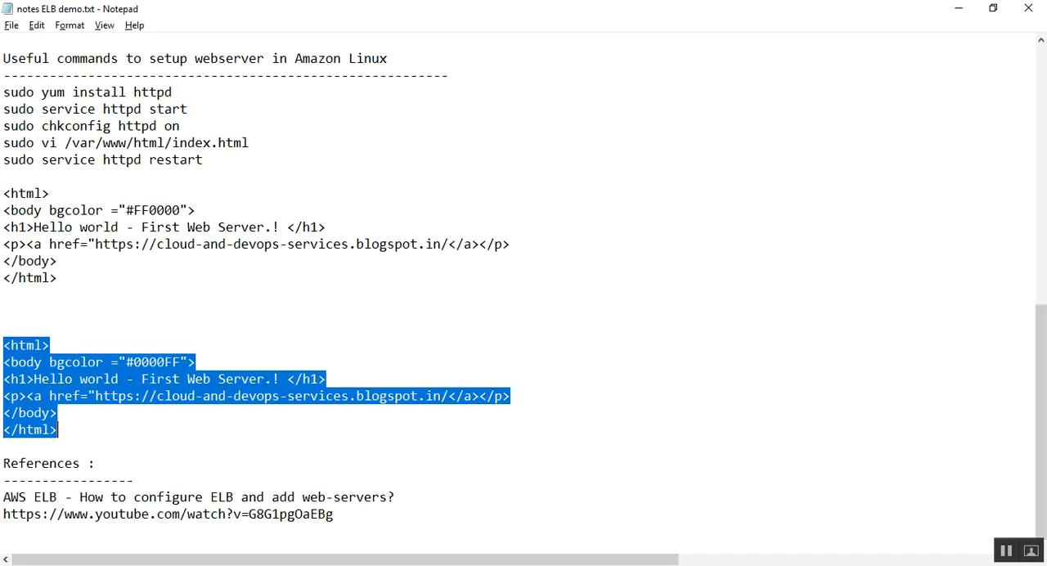
pyautogui.click(206, 204)
pyautogui.scroll(5, 229, 211)
pyautogui.scroll(6, 235, 213)
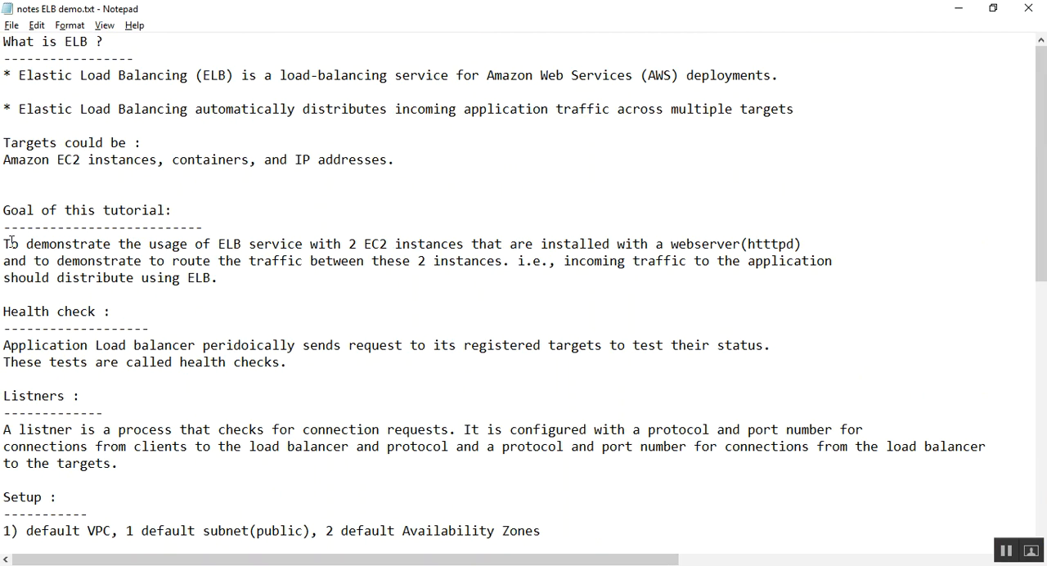
pyautogui.moveTo(348, 244); pyautogui.dragTo(826, 247)
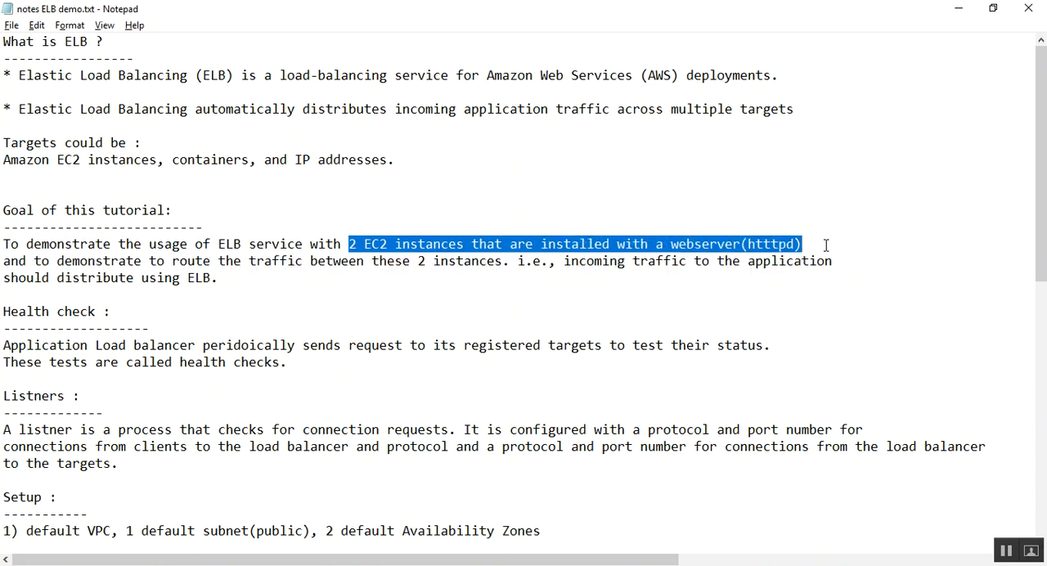
pyautogui.click(714, 260)
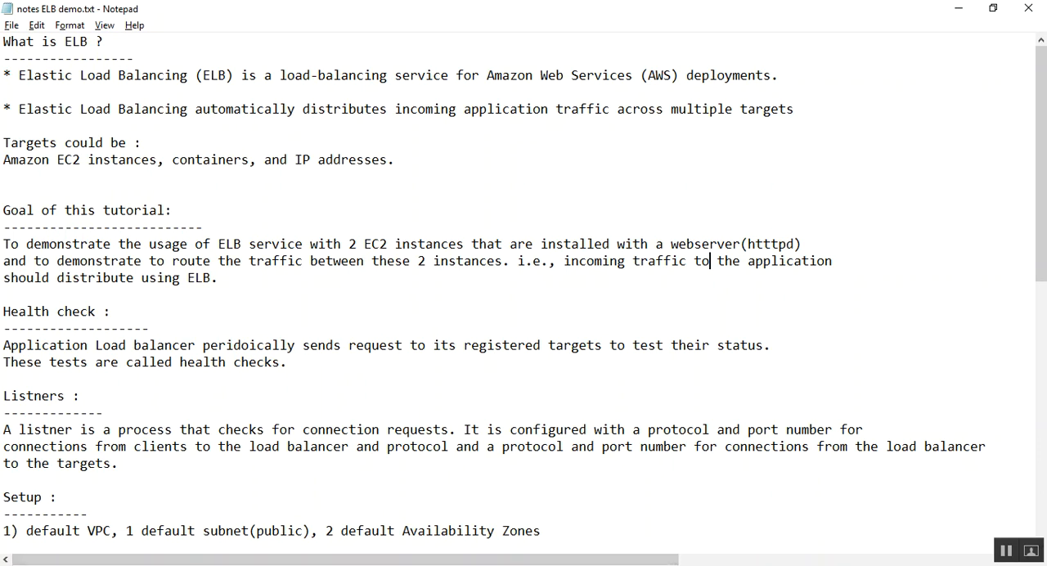
# Step: Switch back to Firefox and open the Load Balancers page in the EC2 Management Console
pyautogui.click(211, 565)
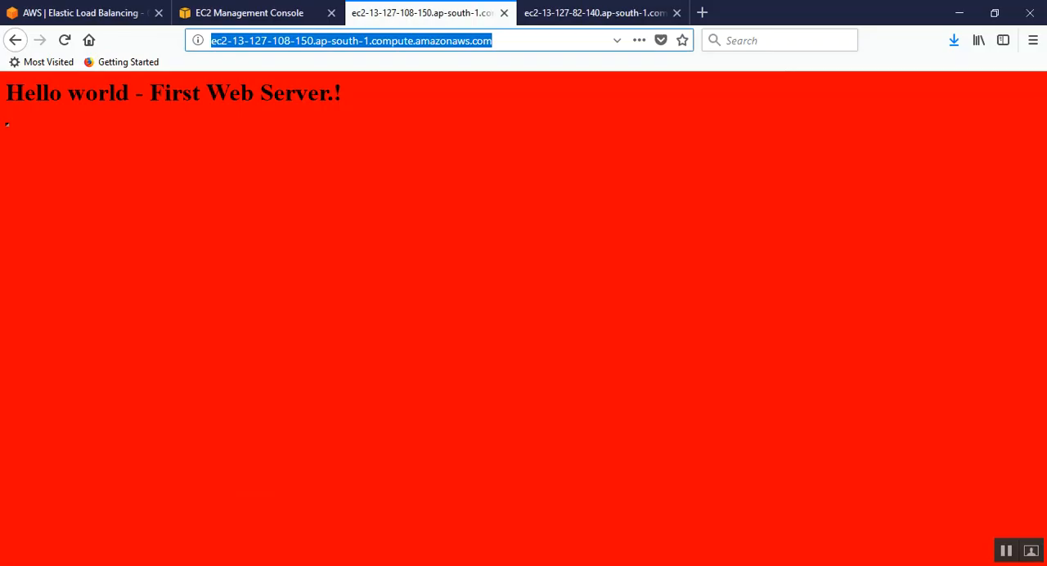
pyautogui.click(231, 11)
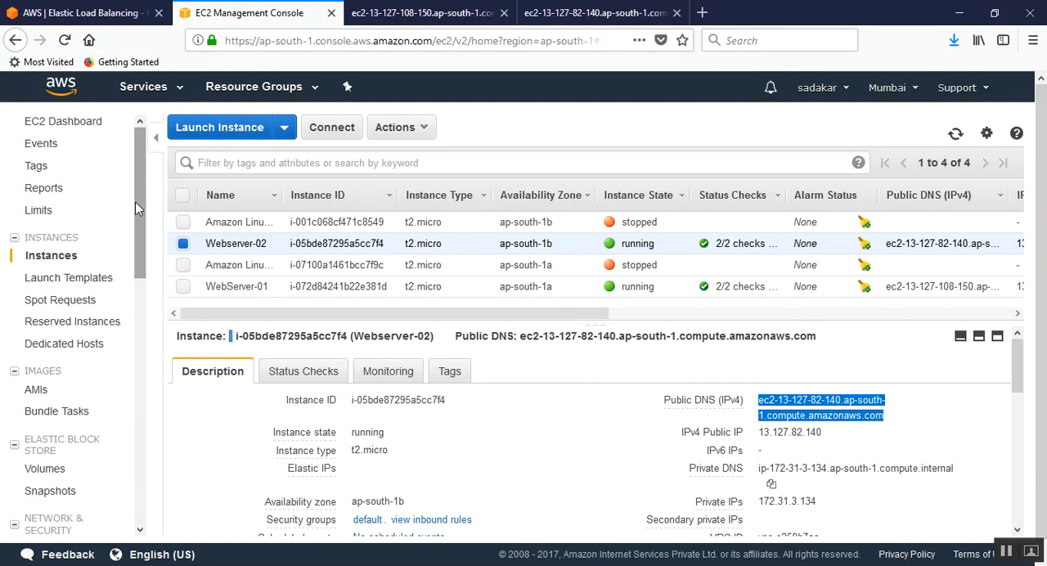
pyautogui.moveTo(138, 210); pyautogui.dragTo(159, 173)
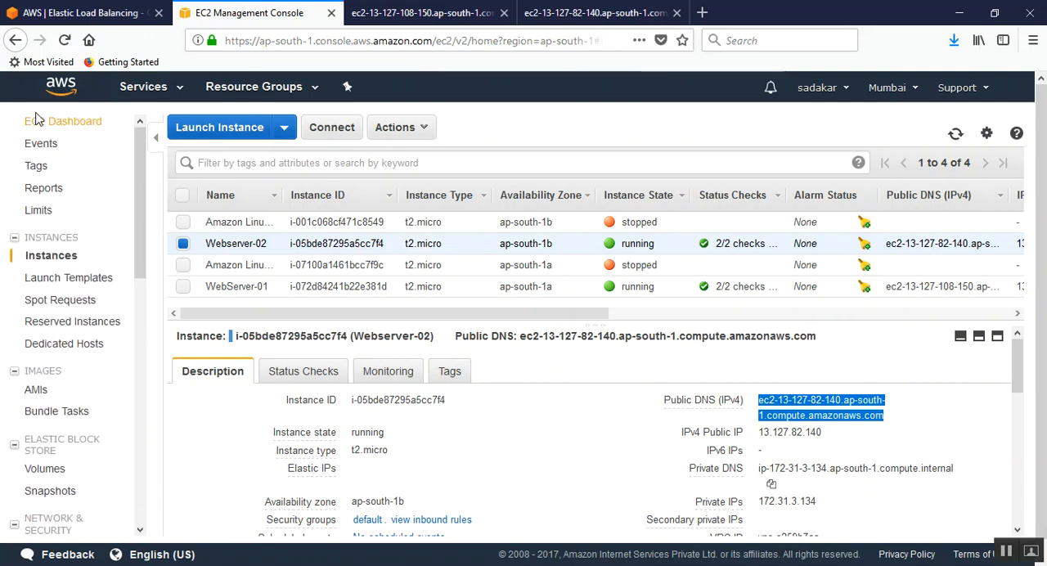
pyautogui.moveTo(142, 235); pyautogui.dragTo(143, 353)
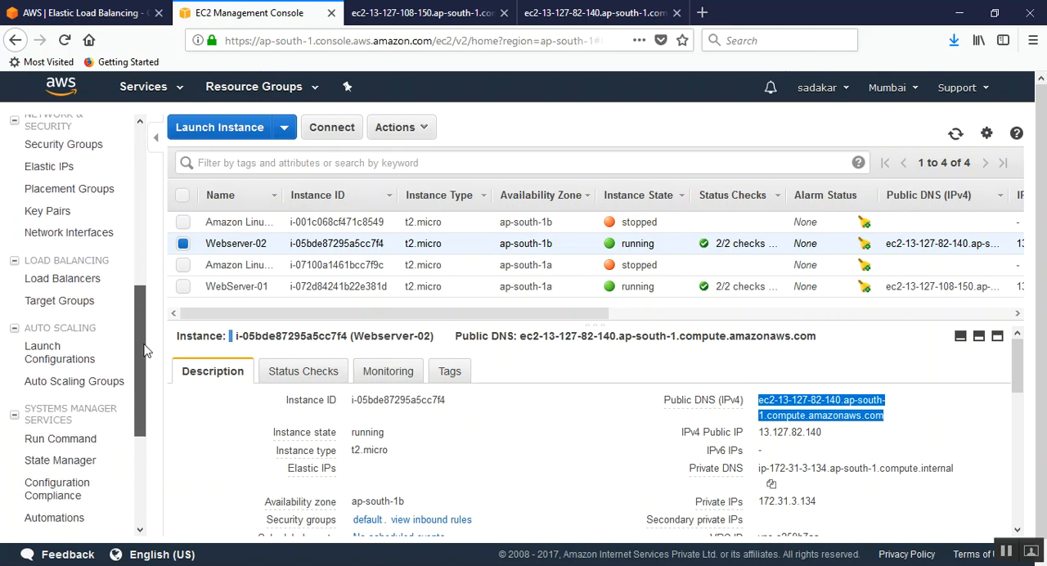
pyautogui.click(75, 281)
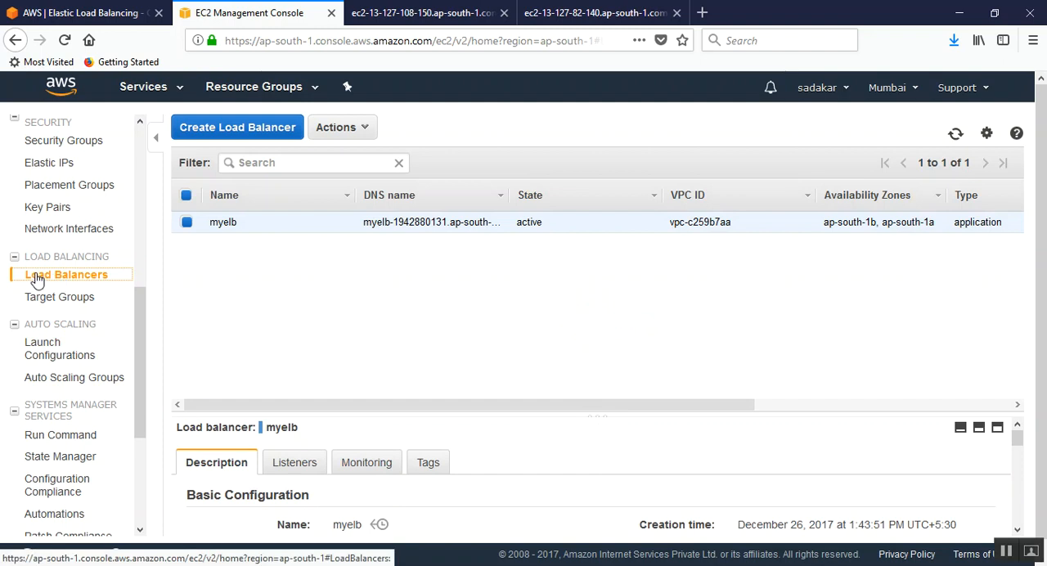
# Step: Return to the Notepad notes and review the two What is ELB statements, highlighting the service definition and the traffic distribution
pyautogui.hotkey('alt', 'Tab')
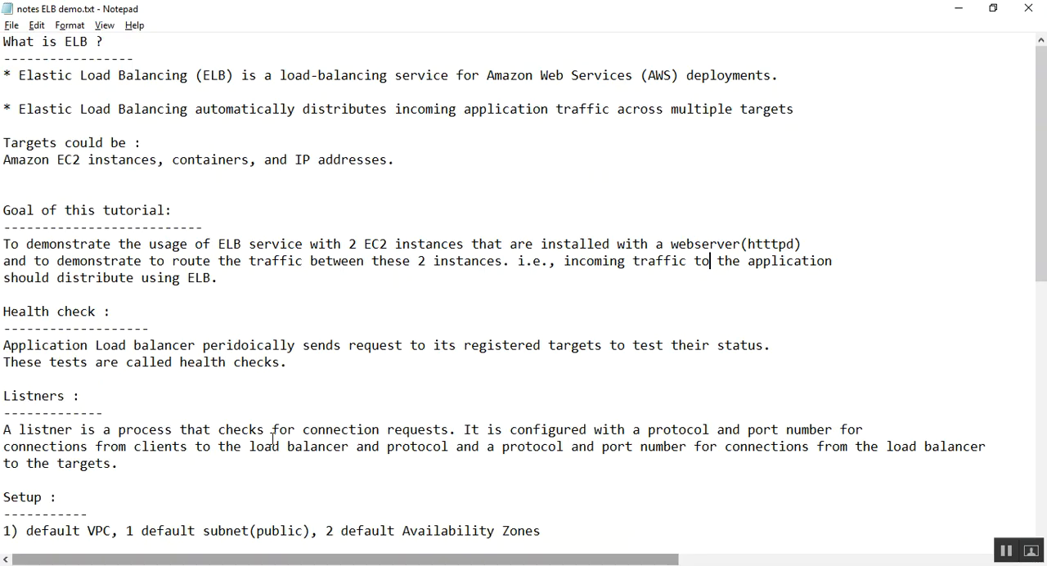
pyautogui.moveTo(66, 75); pyautogui.dragTo(788, 70)
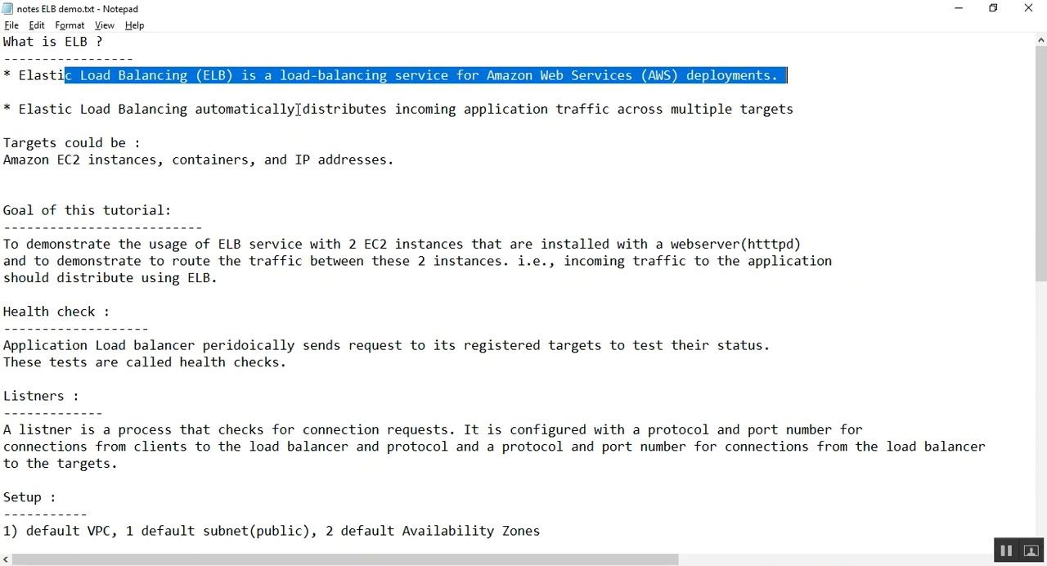
pyautogui.moveTo(309, 109); pyautogui.dragTo(799, 116)
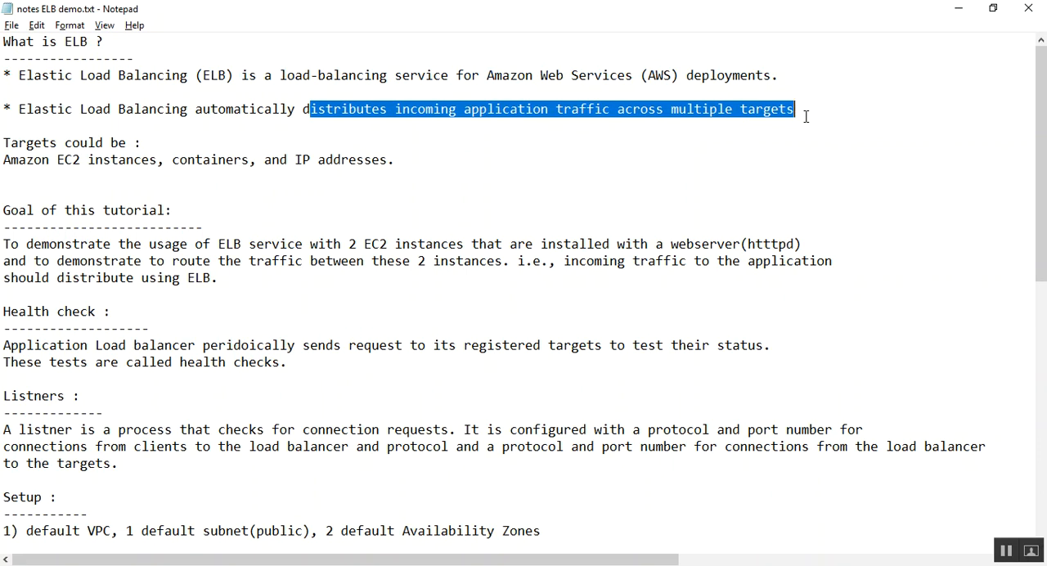
pyautogui.click(680, 129)
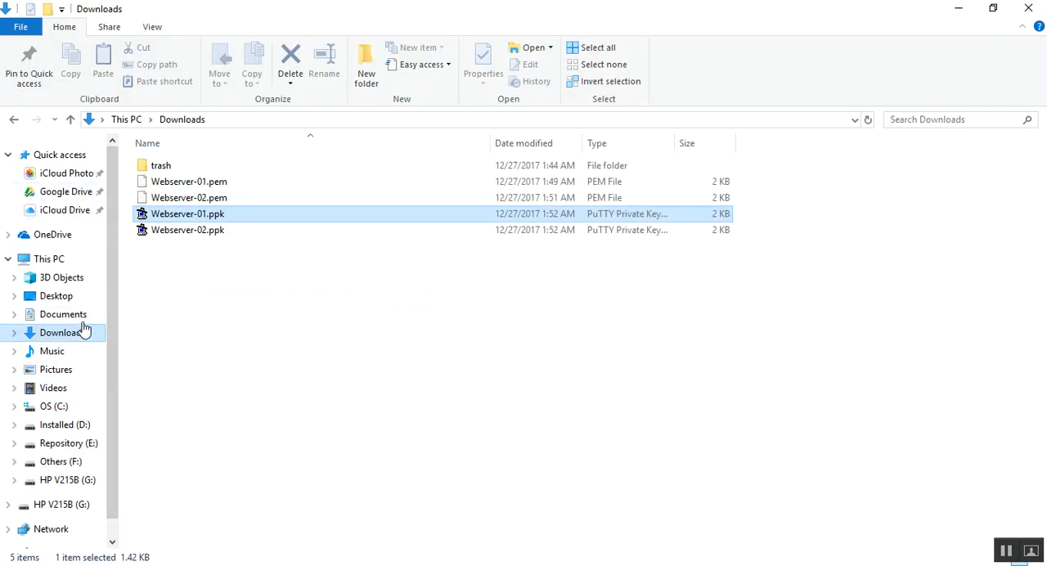
# Step: Copy 5 ELB Demonstration (1).png and 5 ELB Demonstration.pdf from the trash folder in Downloads to the desktop using File Explorer
pyautogui.doubleClick(161, 166)
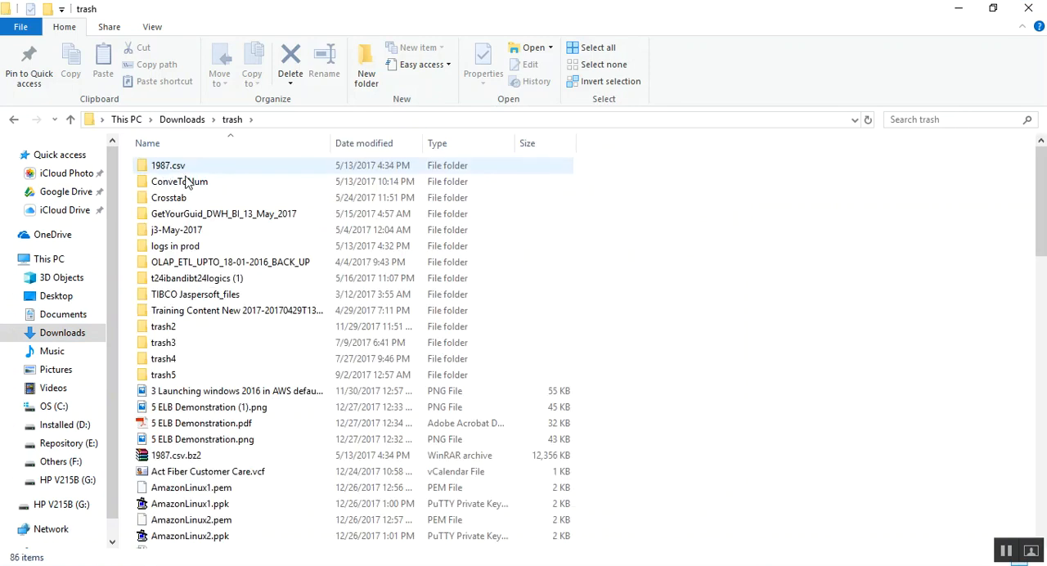
pyautogui.scroll(-6, 270, 225)
pyautogui.click(236, 267)
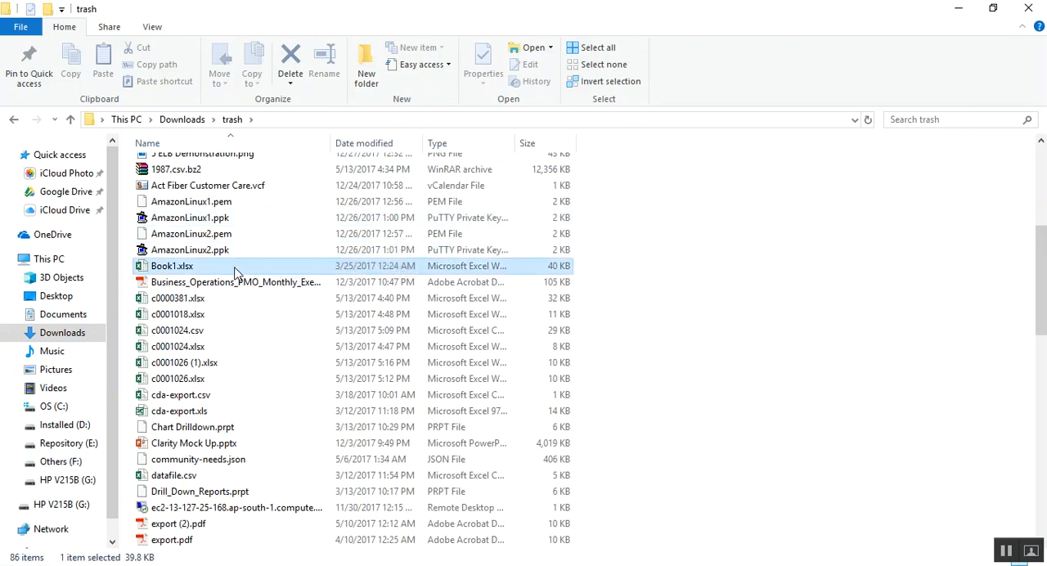
pyautogui.scroll(1, 235, 272)
pyautogui.click(229, 161)
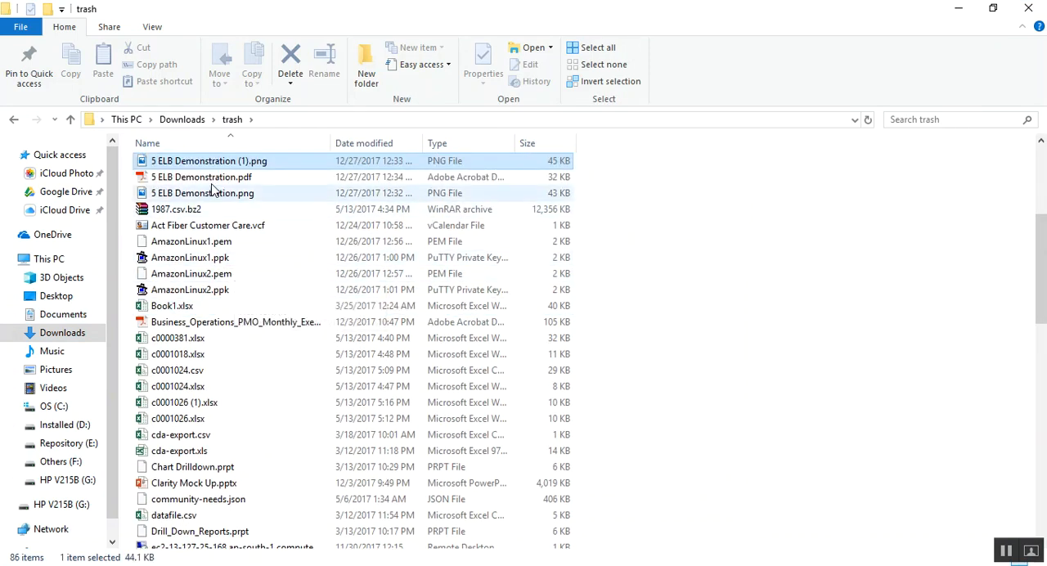
pyautogui.rightClick(273, 160)
pyautogui.click(331, 180)
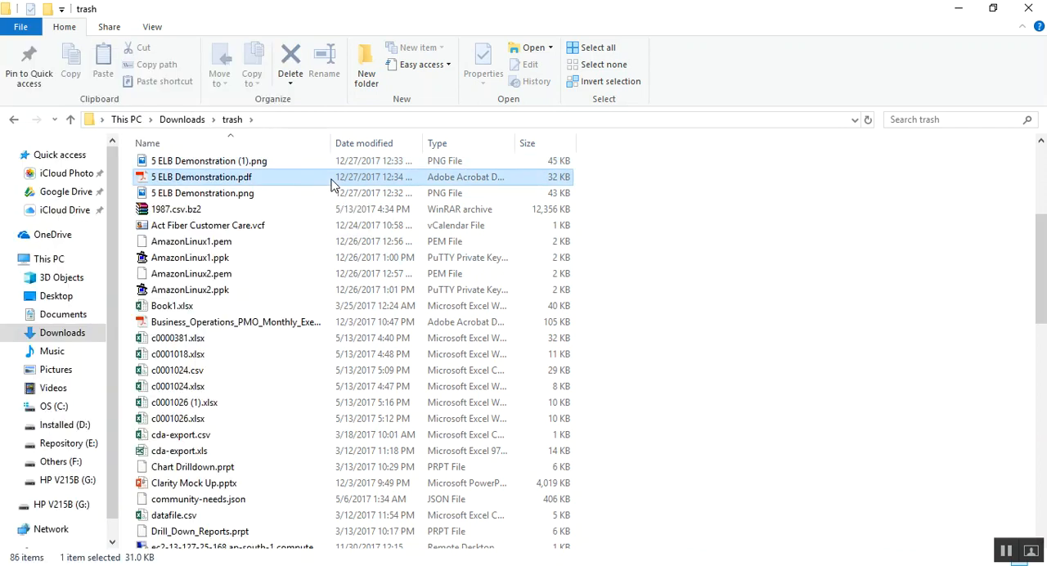
pyautogui.keyDown('ctrl'); pyautogui.click(260, 166); pyautogui.keyUp('ctrl')
pyautogui.press('super+d')
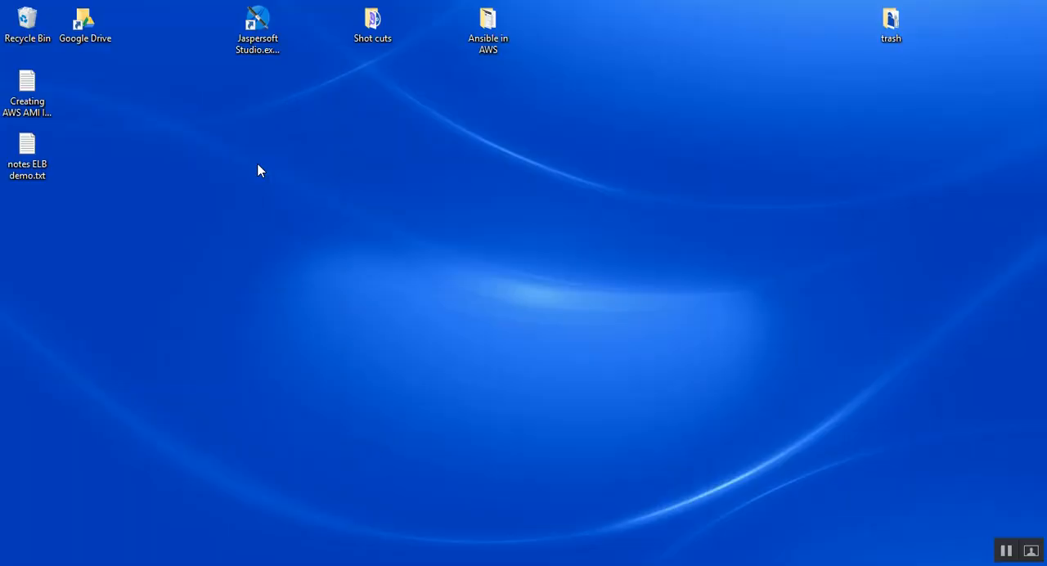
pyautogui.hotkey('ctrl', 'v')
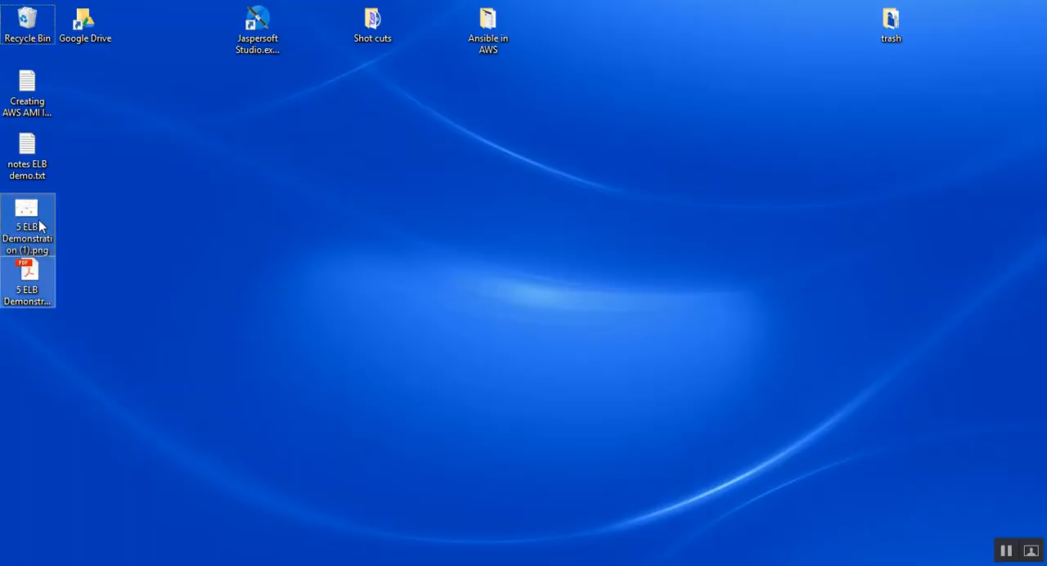
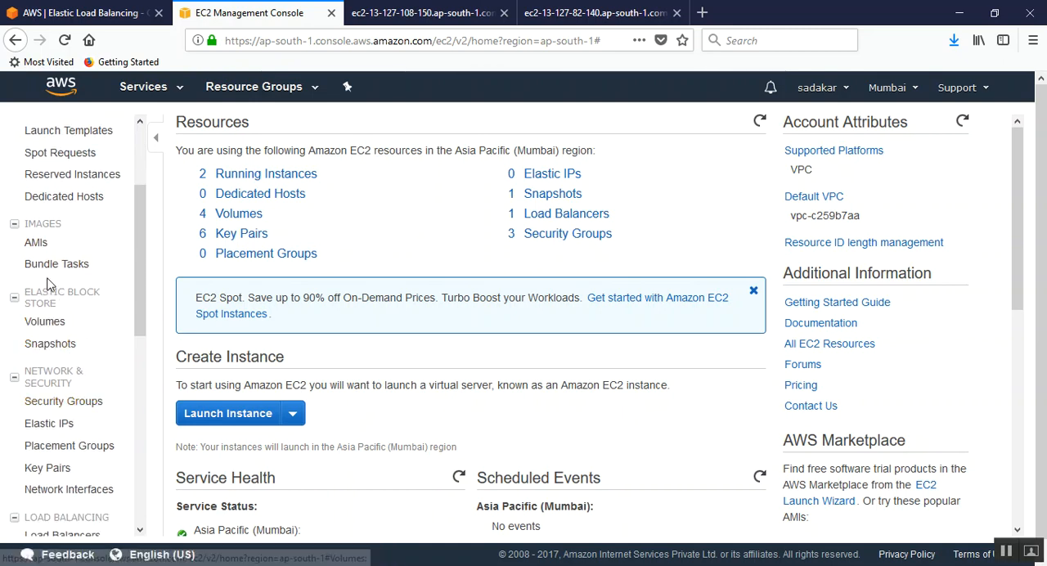
# Step: Open the Load Balancers page of the EC2 console and start creating a new load balancer
pyautogui.moveTo(143, 245); pyautogui.dragTo(143, 372)
pyautogui.click(79, 216)
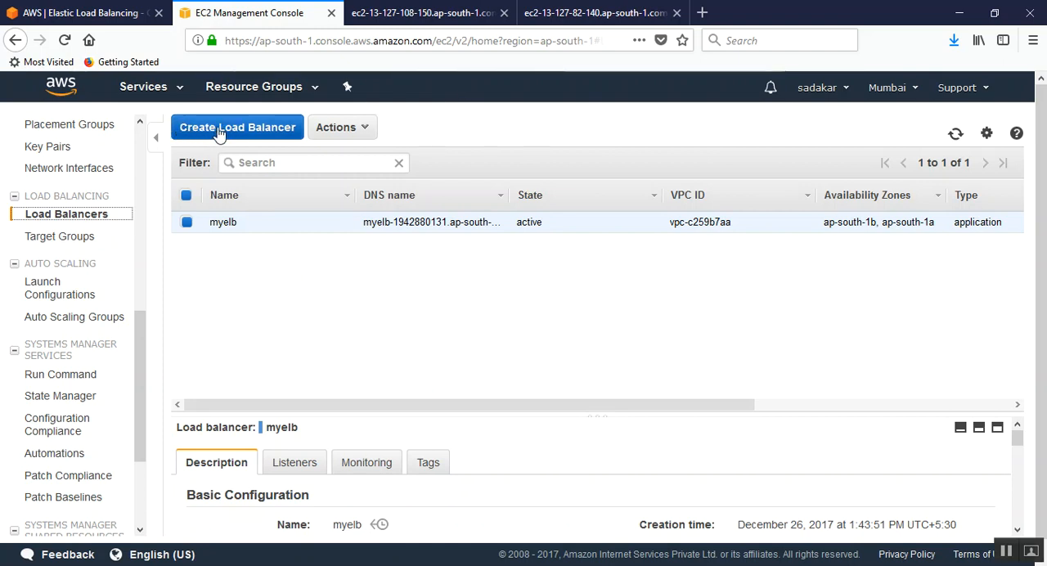
pyautogui.click(269, 131)
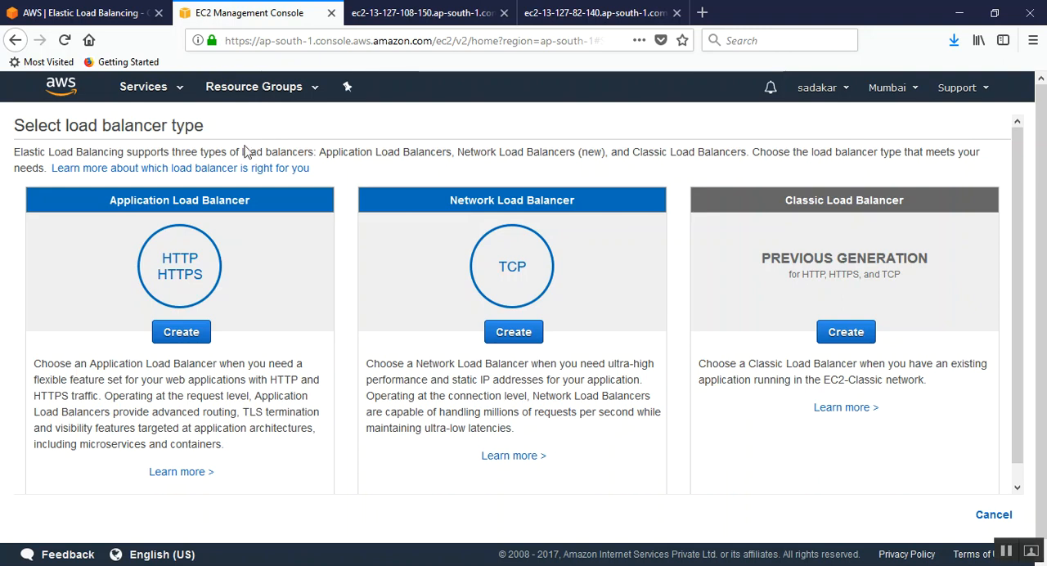
# Step: Review the three load balancer types, highlighting the Application, Network and Classic Load Balancer headings
pyautogui.moveTo(116, 199); pyautogui.dragTo(290, 202)
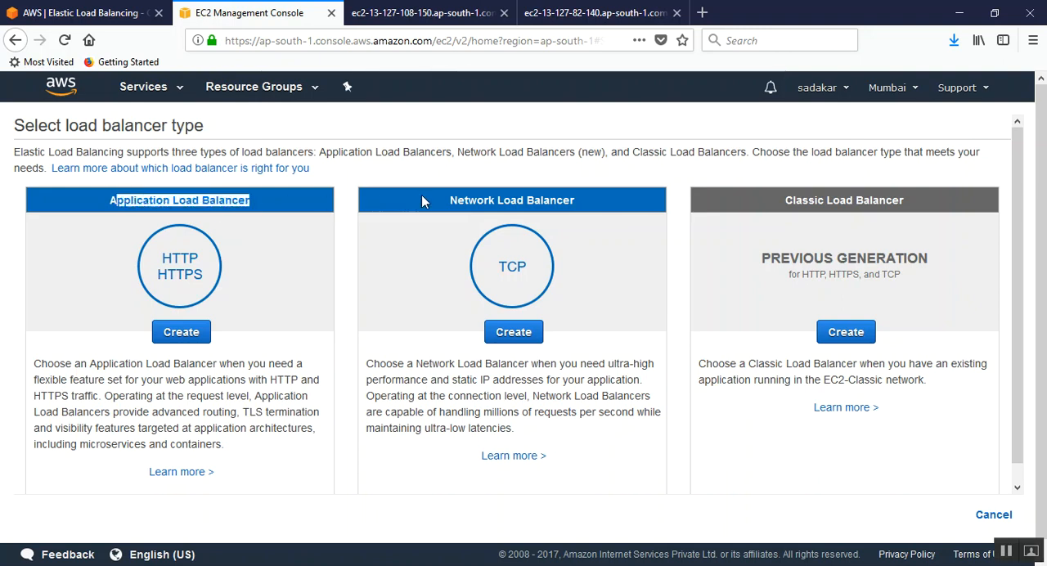
pyautogui.moveTo(433, 201); pyautogui.dragTo(590, 208)
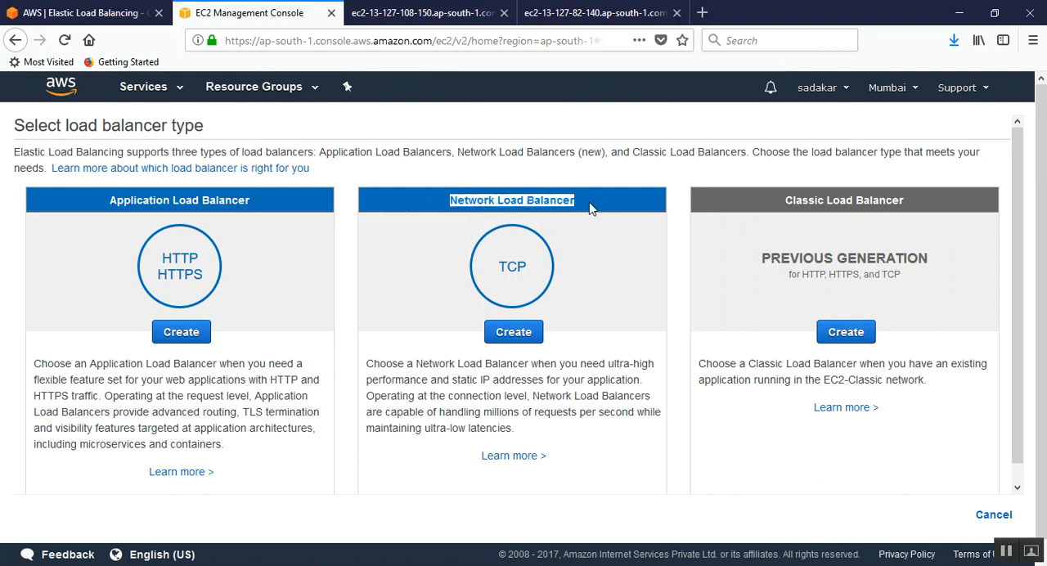
pyautogui.moveTo(783, 204); pyautogui.dragTo(923, 203)
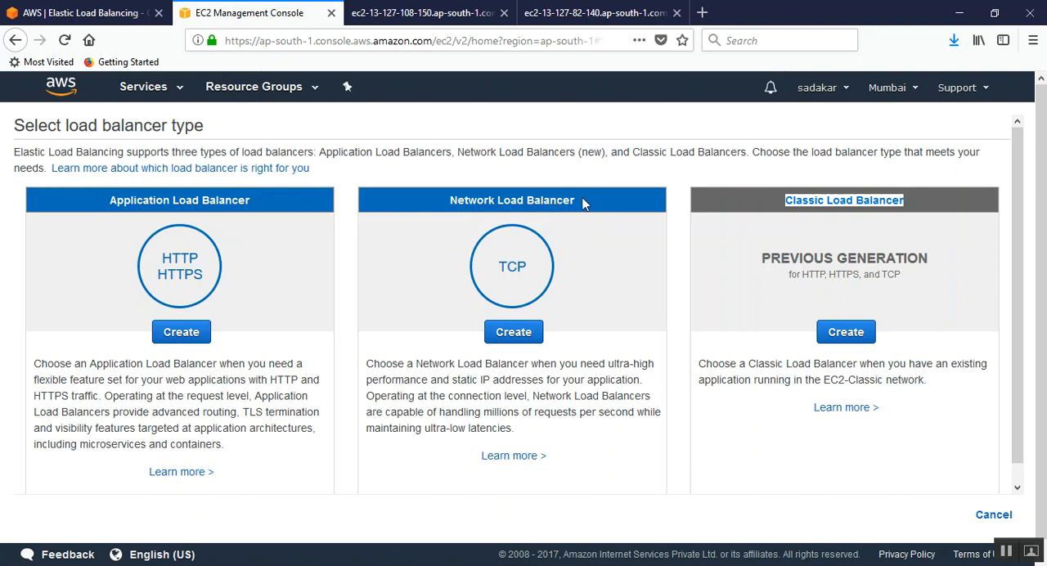
pyautogui.moveTo(578, 201); pyautogui.dragTo(426, 203)
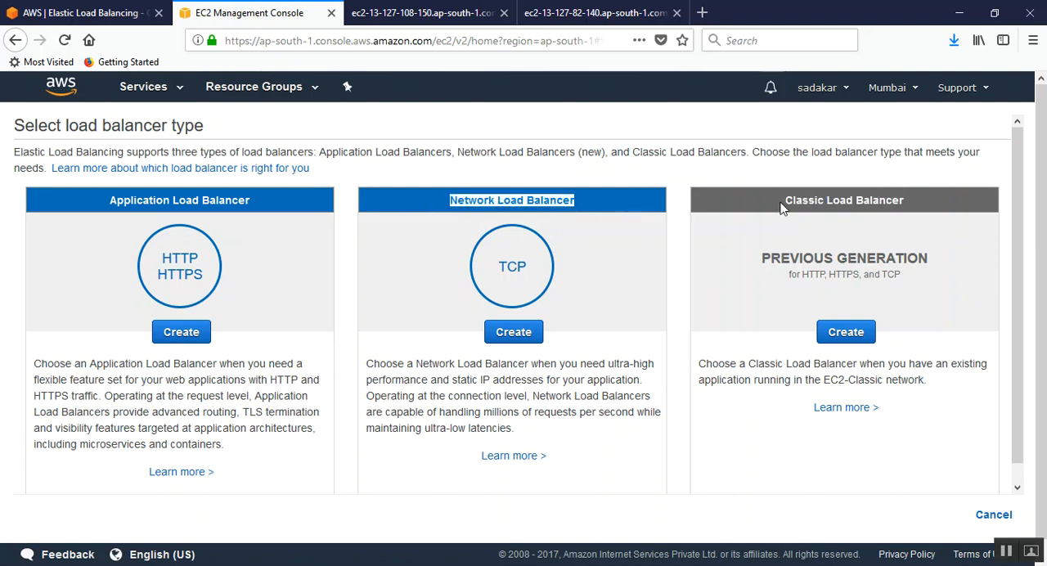
pyautogui.moveTo(773, 203); pyautogui.dragTo(918, 211)
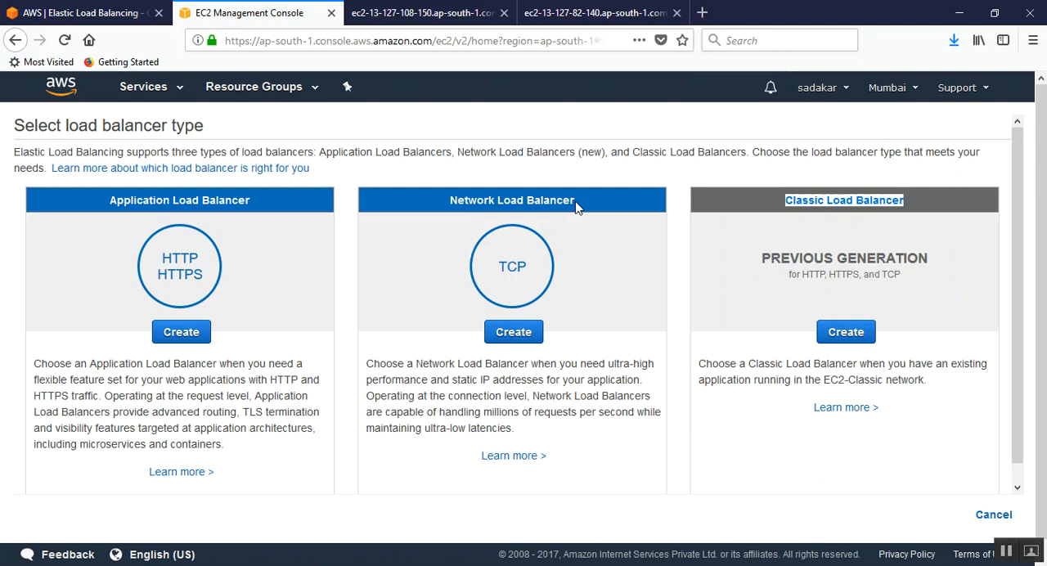
pyautogui.moveTo(251, 202); pyautogui.dragTo(107, 206)
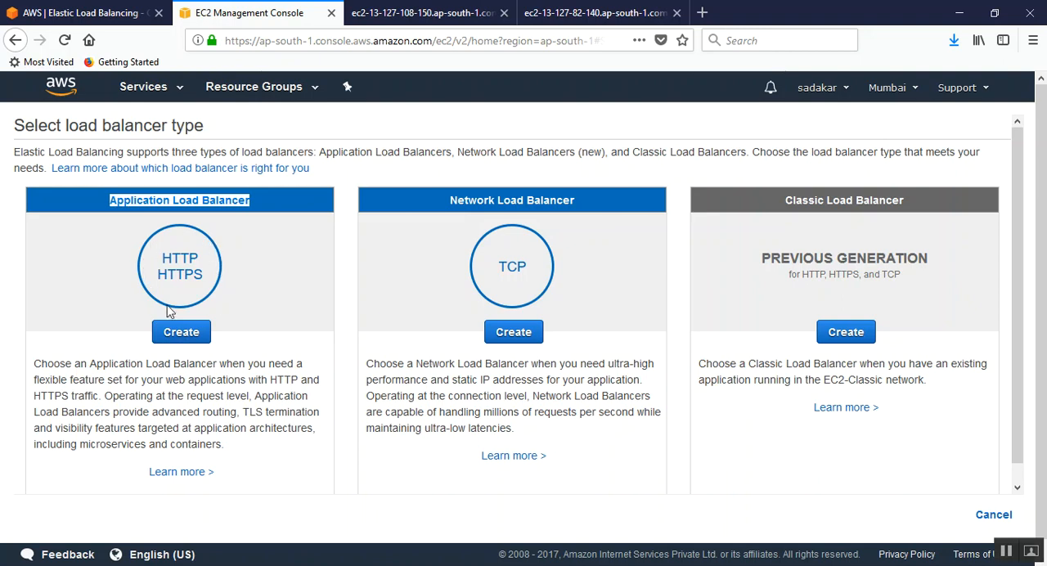
pyautogui.click(161, 201)
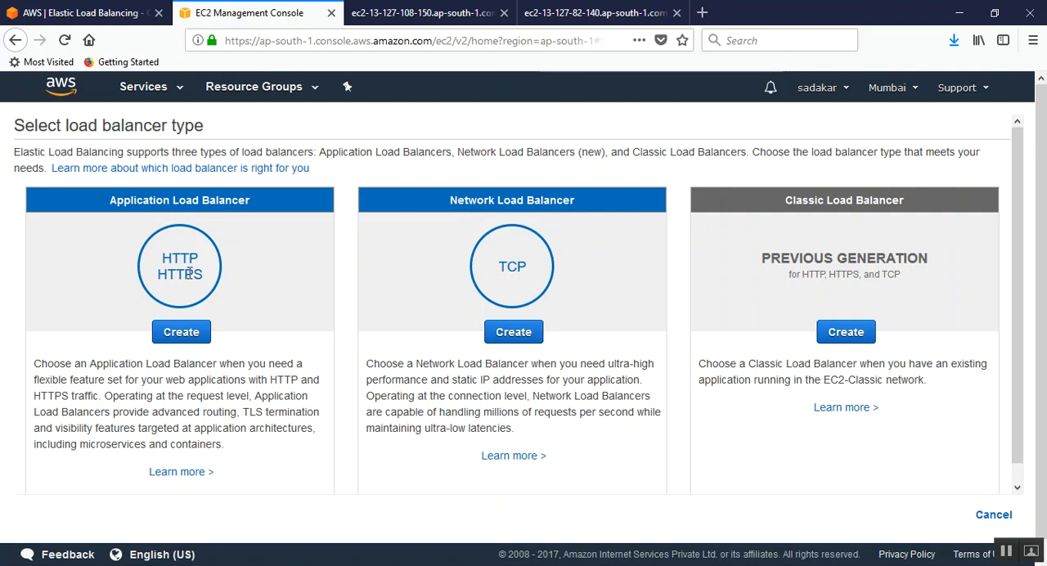
# Step: Start creating an Application Load Balancer and name it mywebelb
pyautogui.click(181, 333)
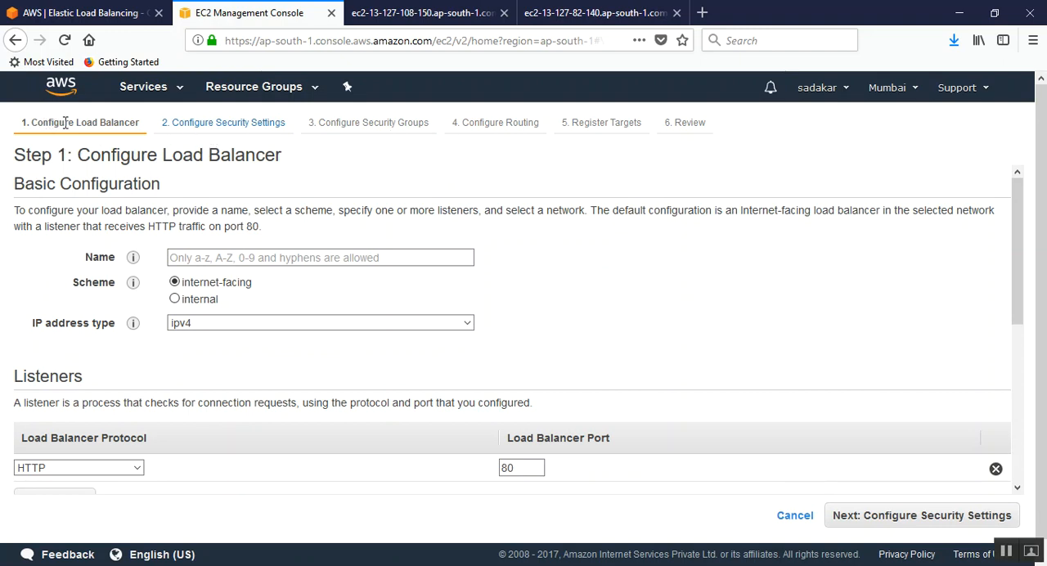
pyautogui.click(211, 257)
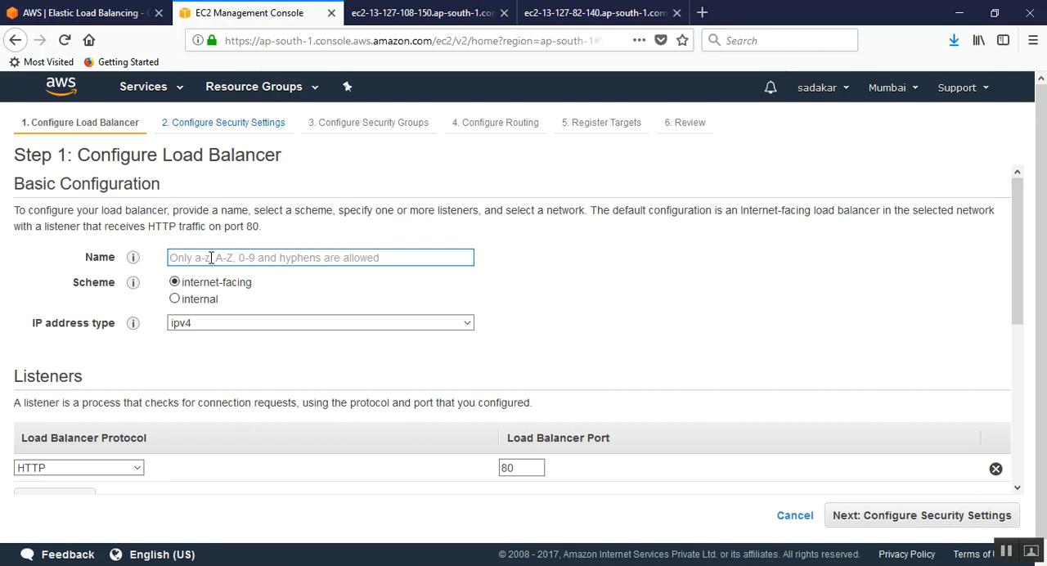
pyautogui.write('mywe')
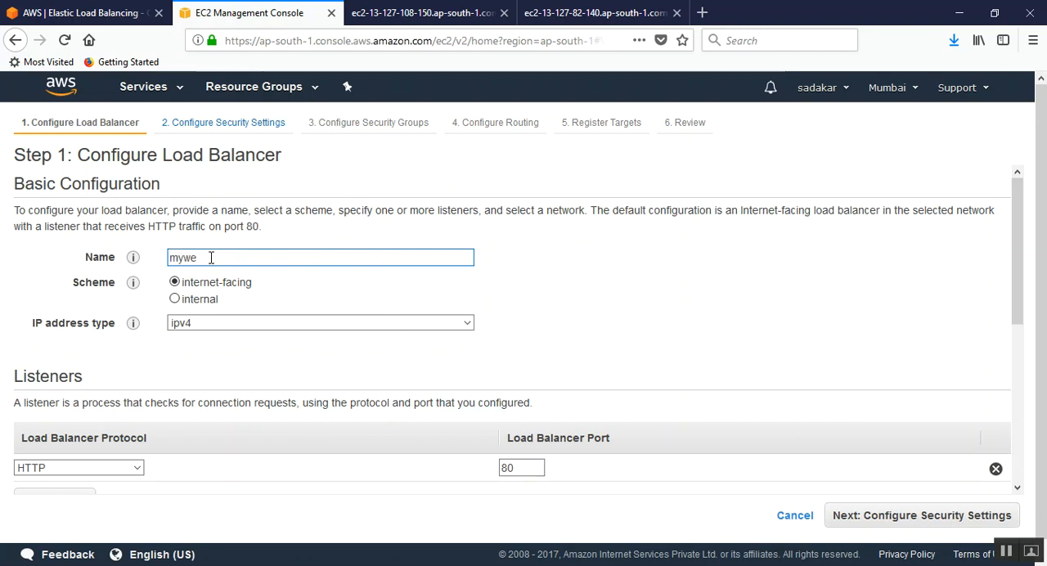
pyautogui.write('bleb')
pyautogui.press('BackSpace')
pyautogui.press('BackSpace')
pyautogui.press('BackSpace')
pyautogui.write('elb')
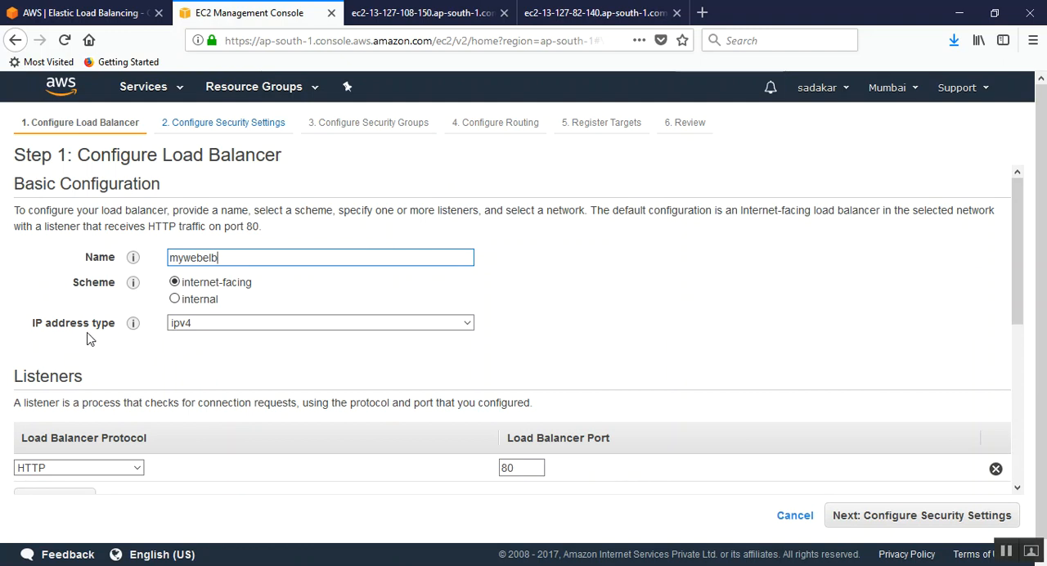
# Step: Read the Scheme help text, highlighting the explanation of an Internet-facing load balancer
pyautogui.moveTo(33, 327); pyautogui.dragTo(117, 326)
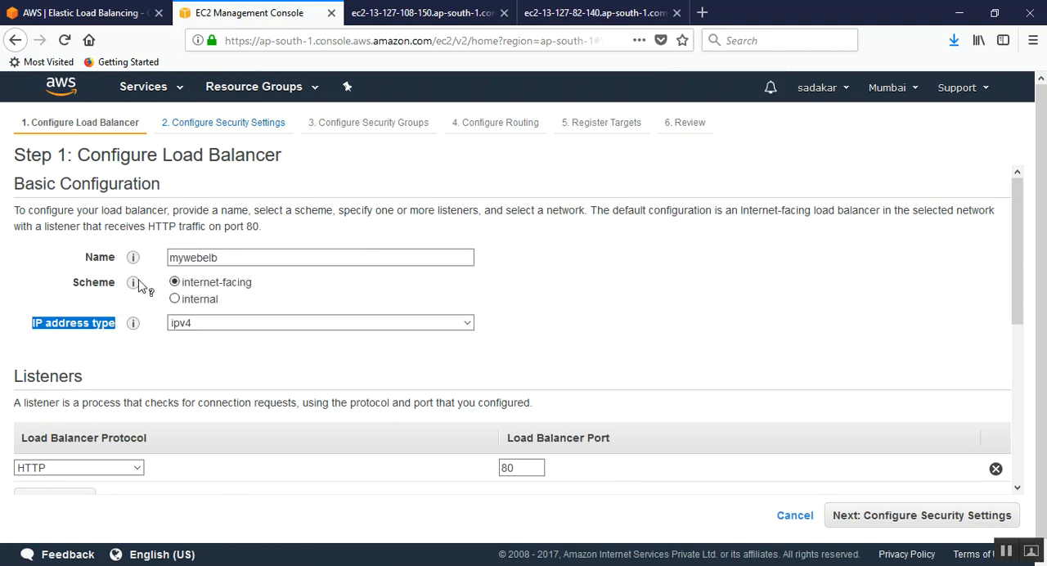
pyautogui.moveTo(134, 283)
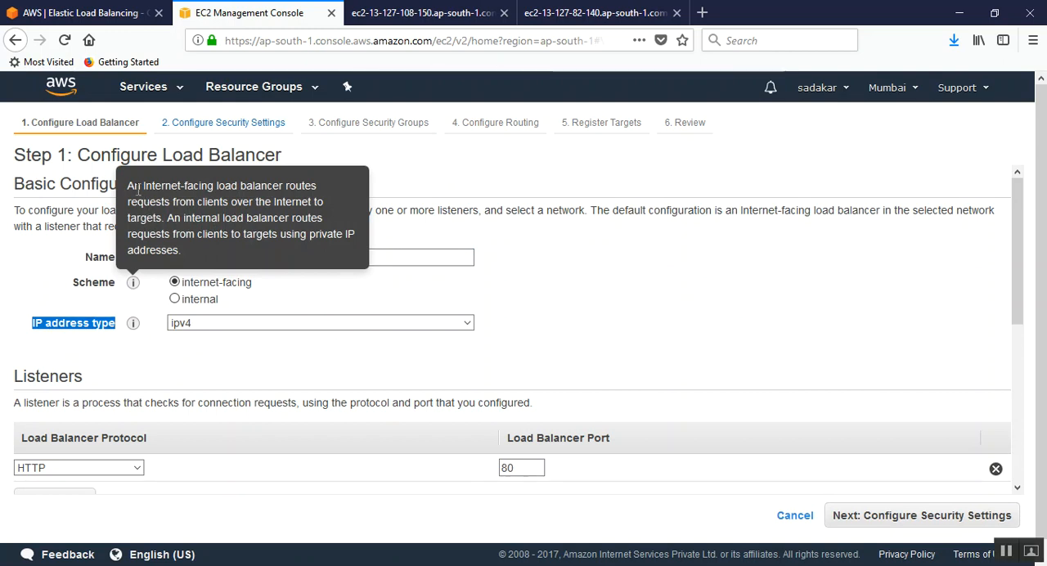
pyautogui.moveTo(129, 185); pyautogui.dragTo(162, 221)
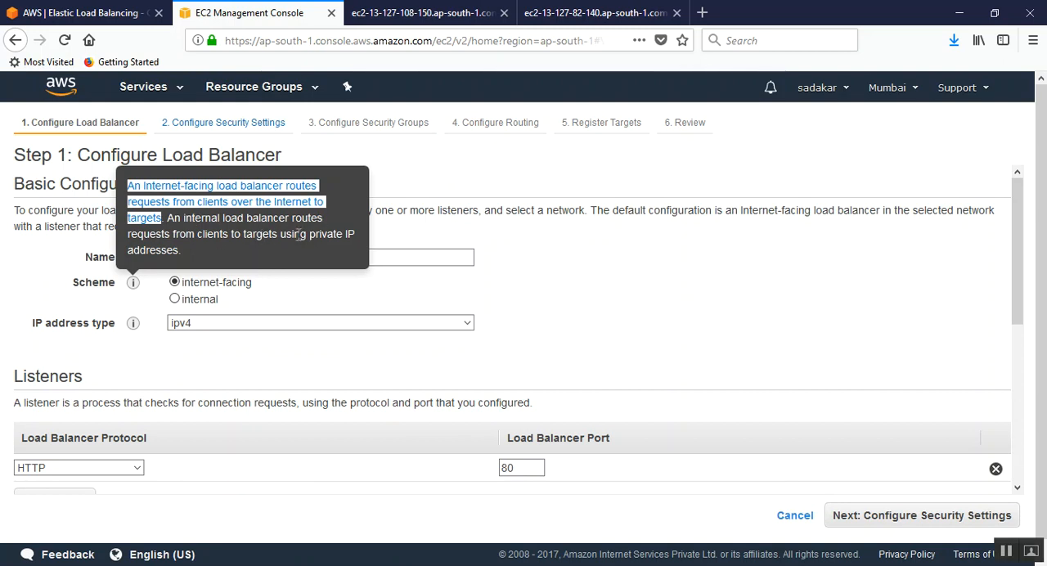
pyautogui.click(184, 257)
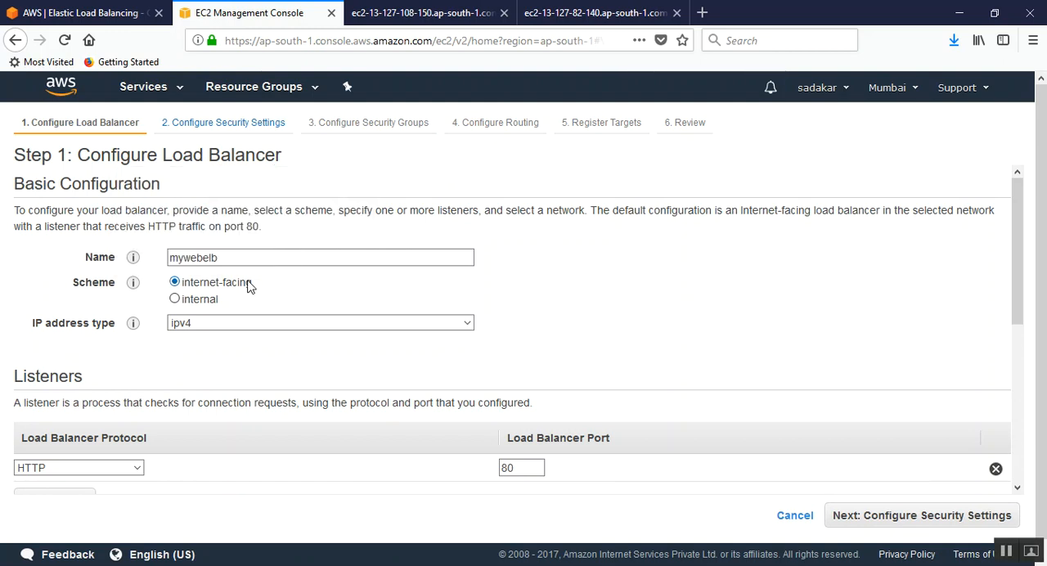
# Step: Review the Listeners section, highlighting its heading and the definition of a listener
pyautogui.scroll(-3, 250, 282)
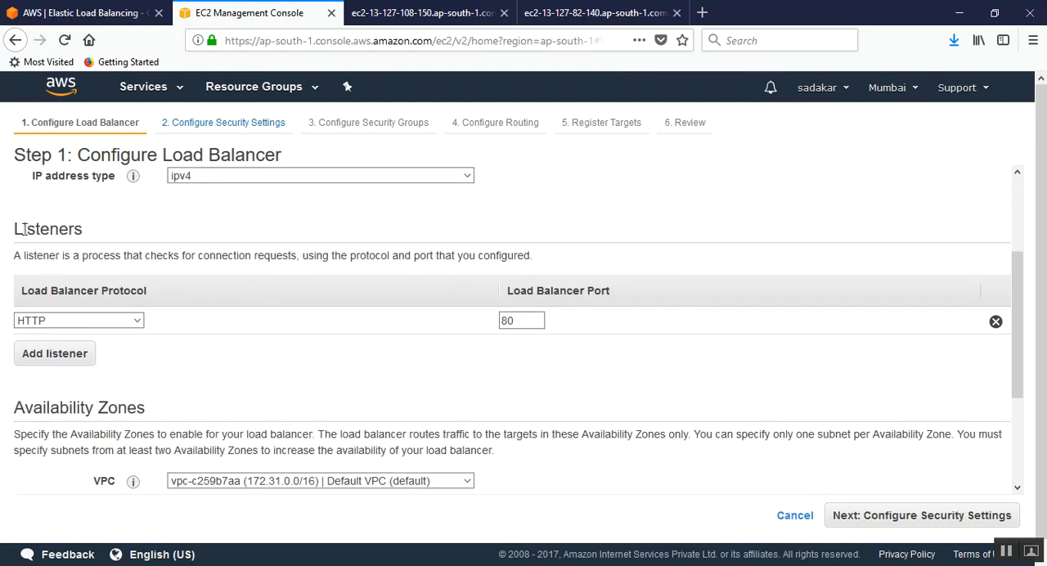
pyautogui.scroll(2, 92, 234)
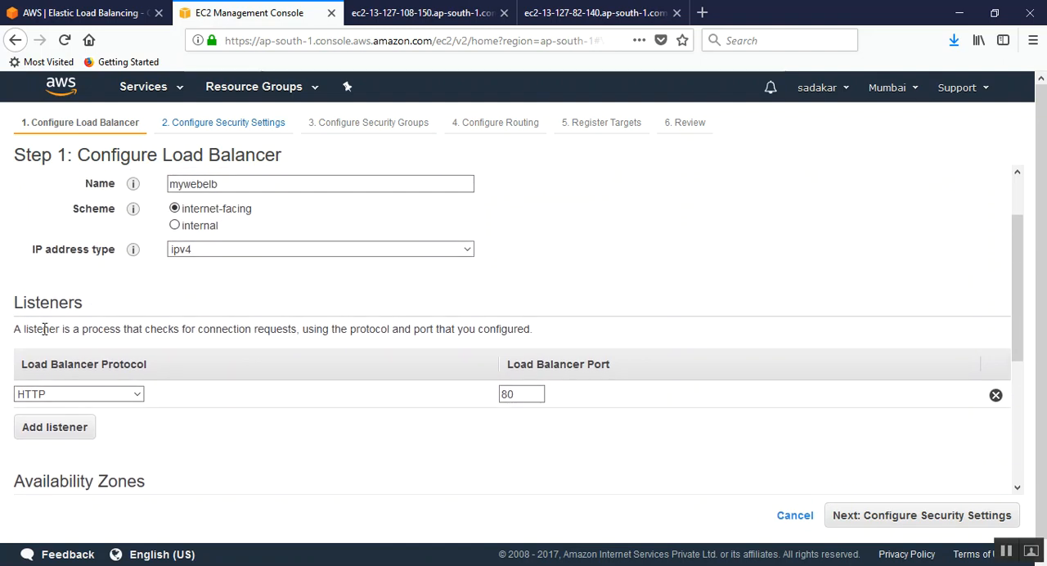
pyautogui.moveTo(14, 306); pyautogui.dragTo(88, 304)
pyautogui.click(90, 308)
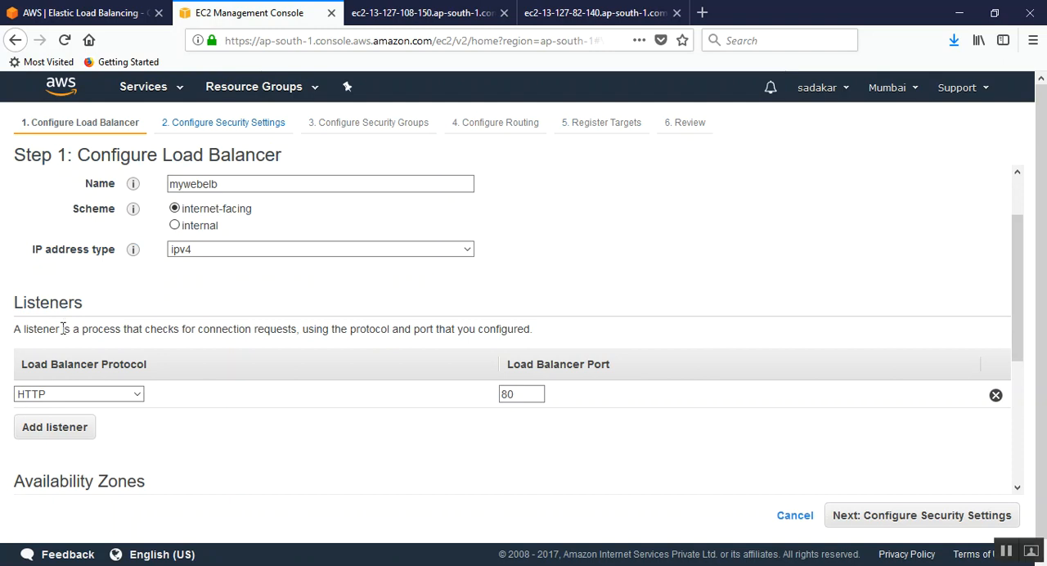
pyautogui.moveTo(23, 331); pyautogui.dragTo(550, 339)
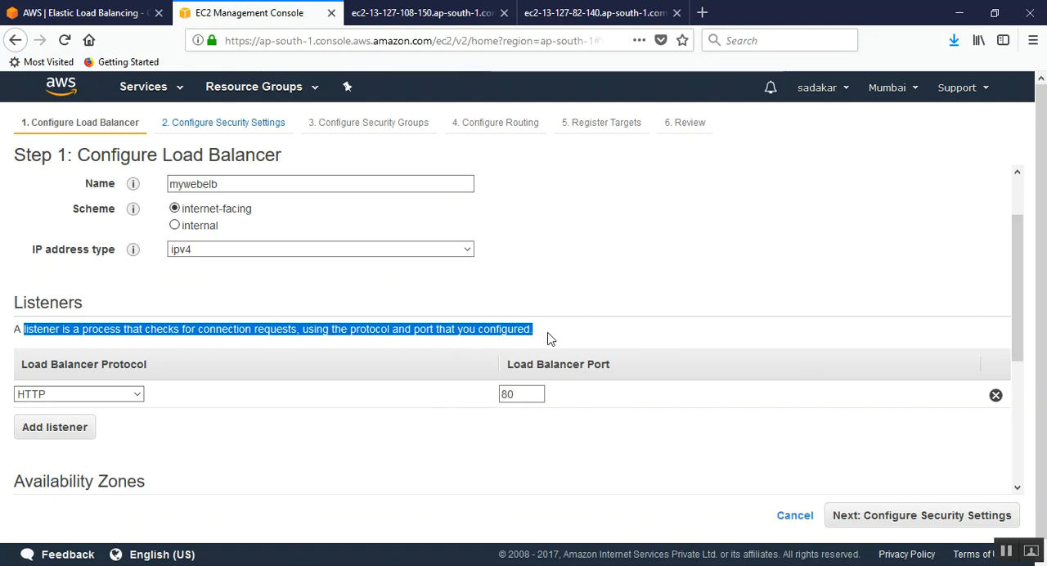
pyautogui.click(298, 334)
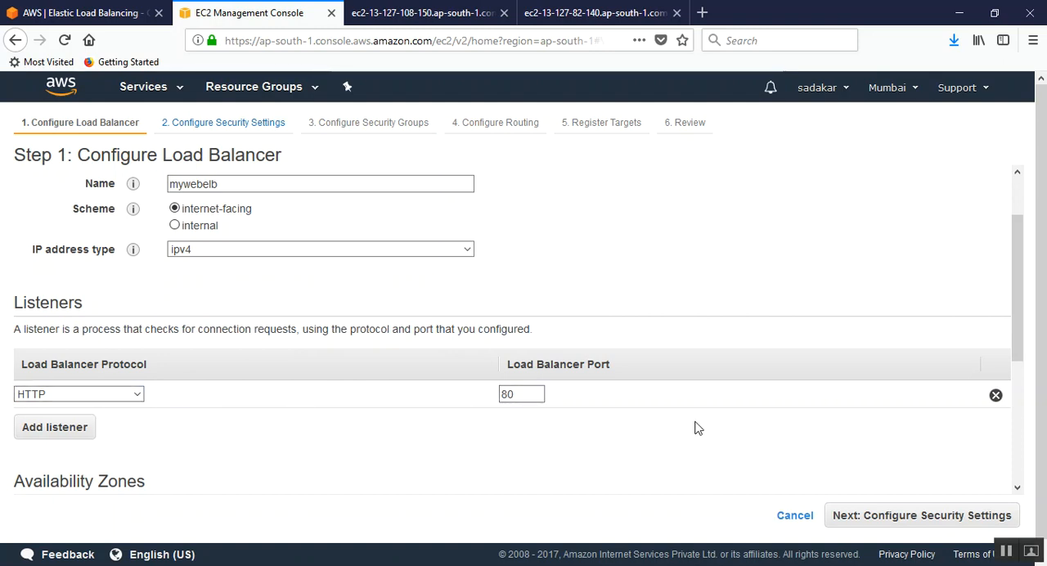
# Step: Try adding a second listener below the HTTP listener on port 80 and remove the empty row
pyautogui.click(533, 397)
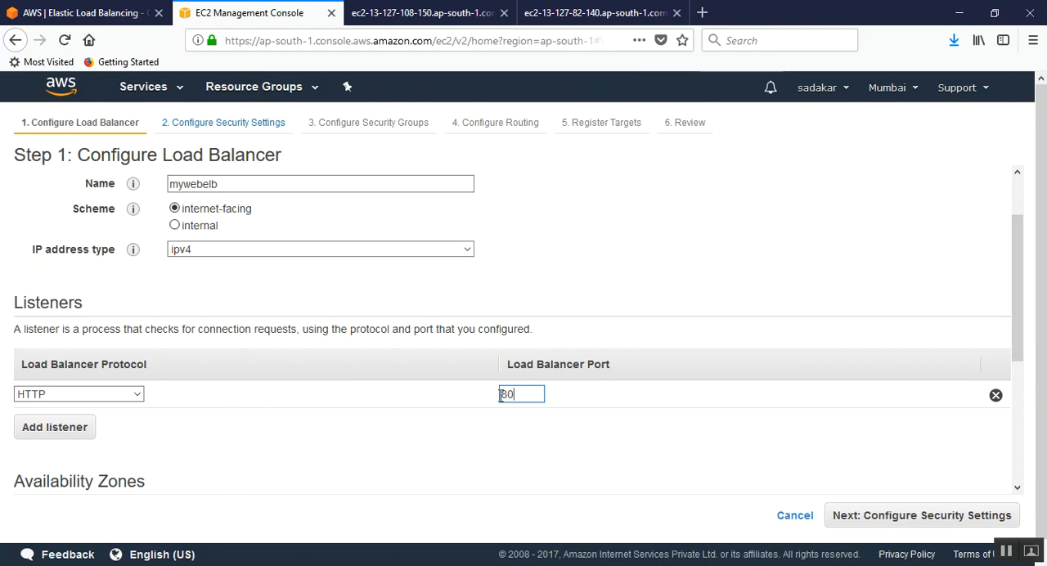
pyautogui.scroll(-5, 309, 394)
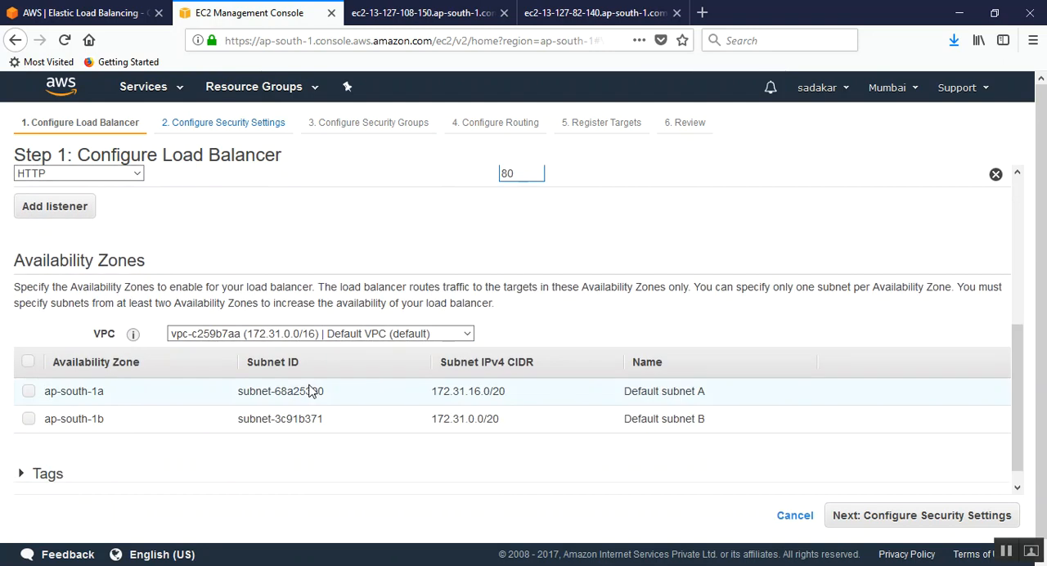
pyautogui.scroll(4, 309, 393)
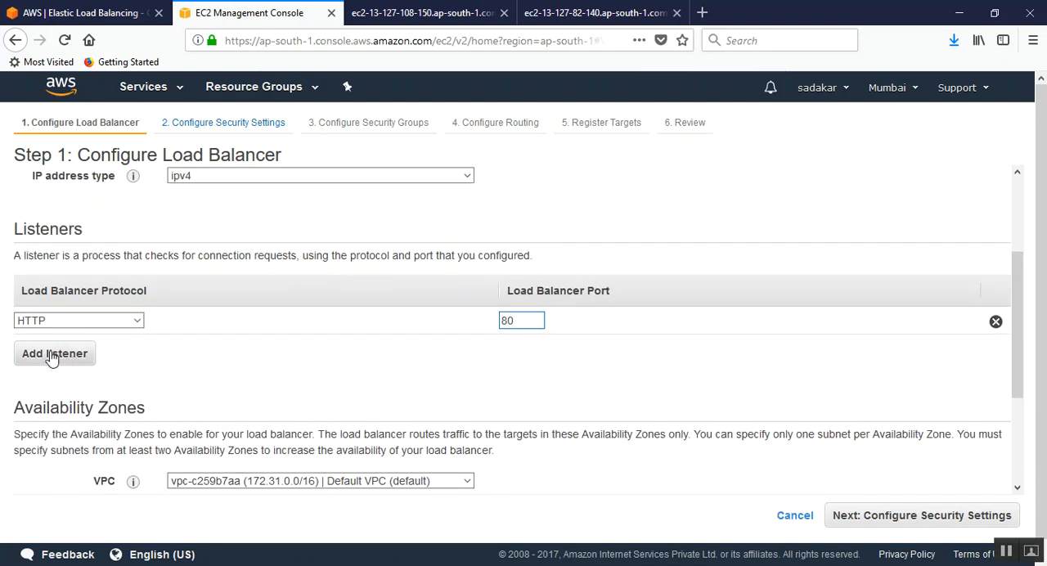
pyautogui.click(64, 354)
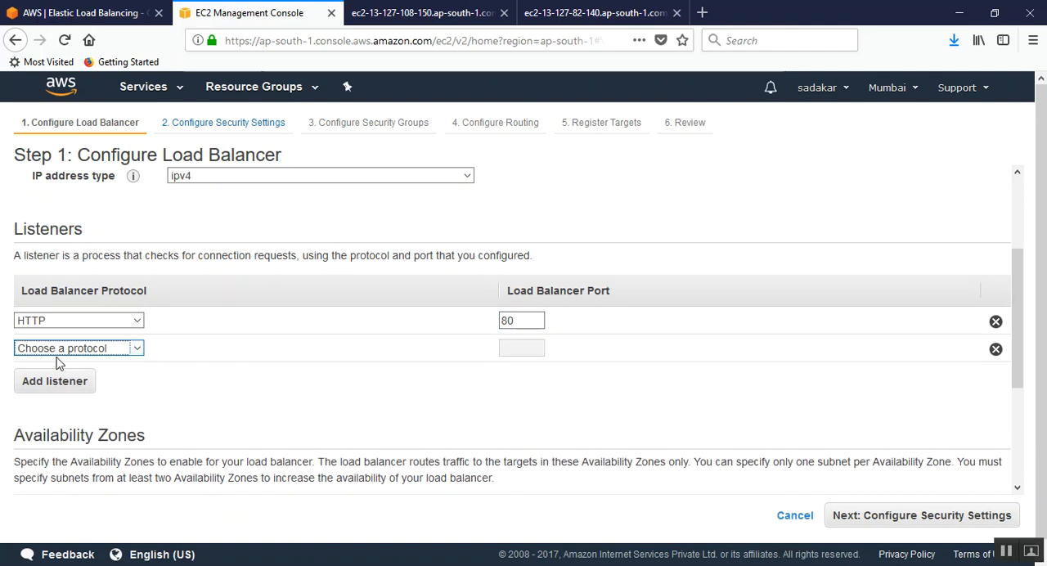
pyautogui.click(995, 350)
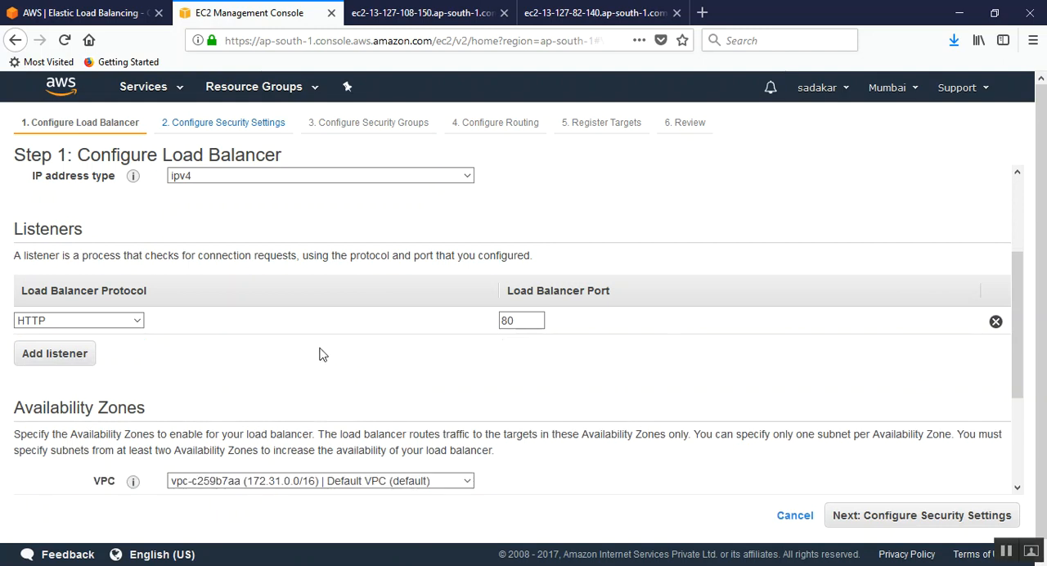
# Step: Enable the availability zones ap-south-1a and ap-south-1b of the default VPC for the load balancer
pyautogui.scroll(-3, 323, 360)
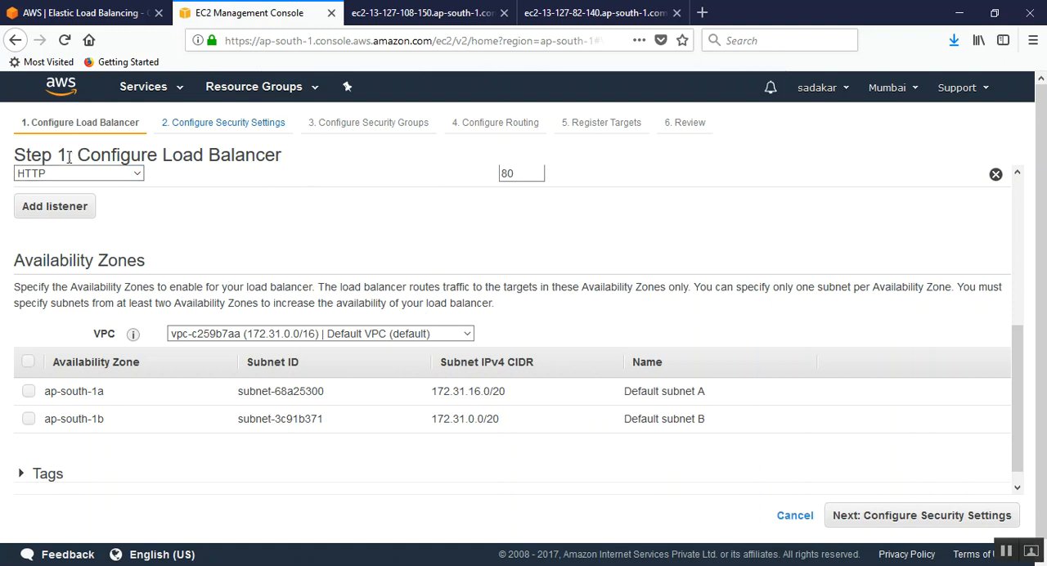
pyautogui.moveTo(68, 156); pyautogui.dragTo(286, 162)
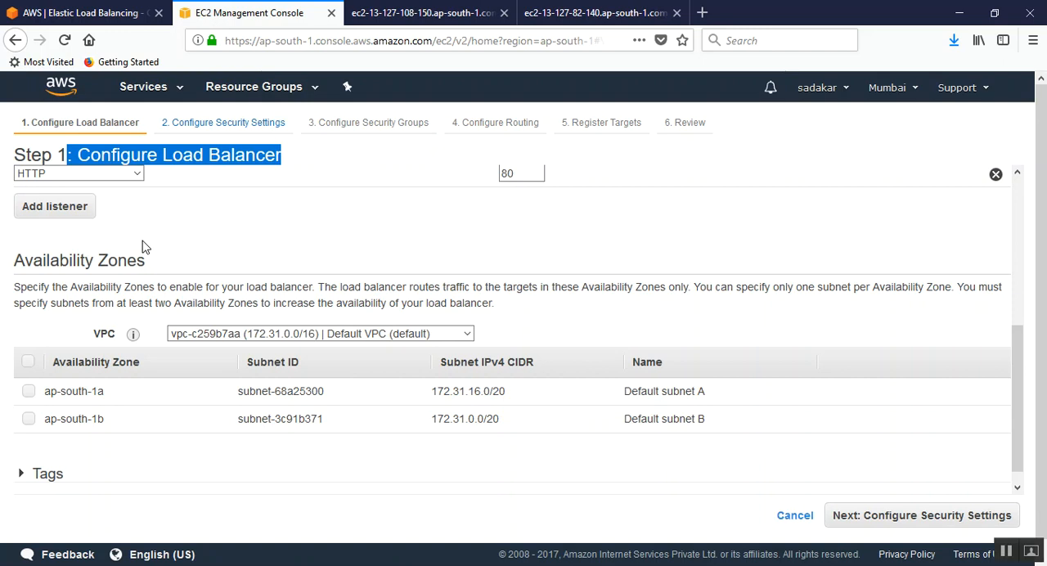
pyautogui.click(29, 391)
pyautogui.click(29, 418)
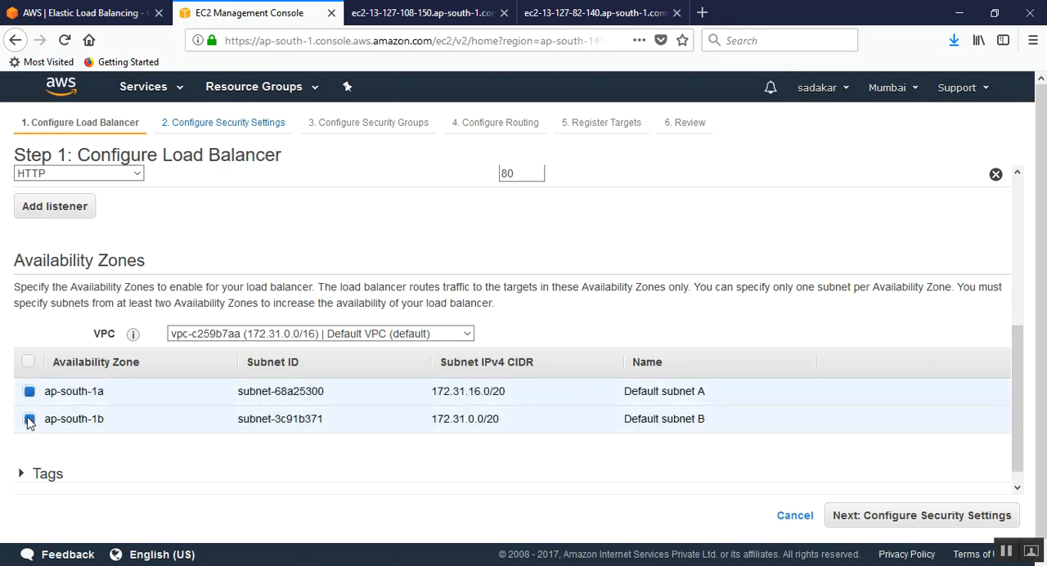
# Step: Expand the load balancer's Tags section and add a tag with key name and value myelb
pyautogui.moveTo(132, 334)
pyautogui.scroll(-1, 226, 280)
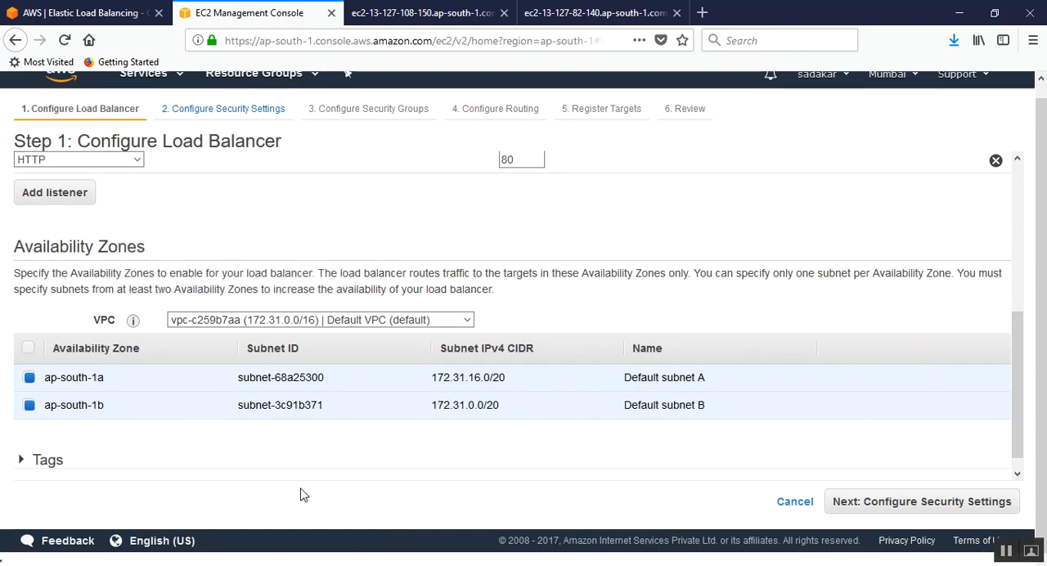
pyautogui.click(23, 463)
pyautogui.scroll(-3, 289, 352)
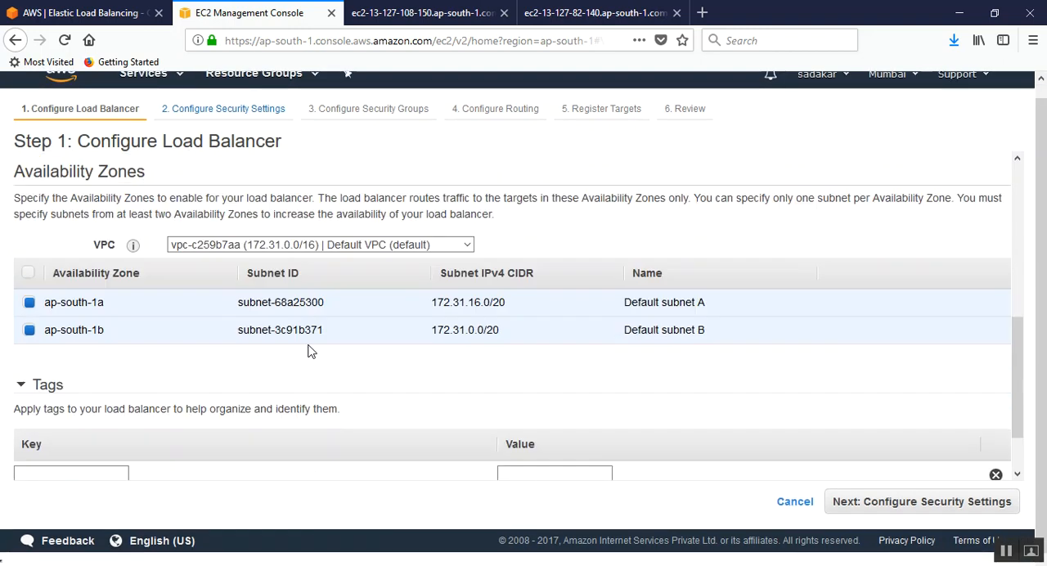
pyautogui.click(83, 402)
pyautogui.click(79, 402)
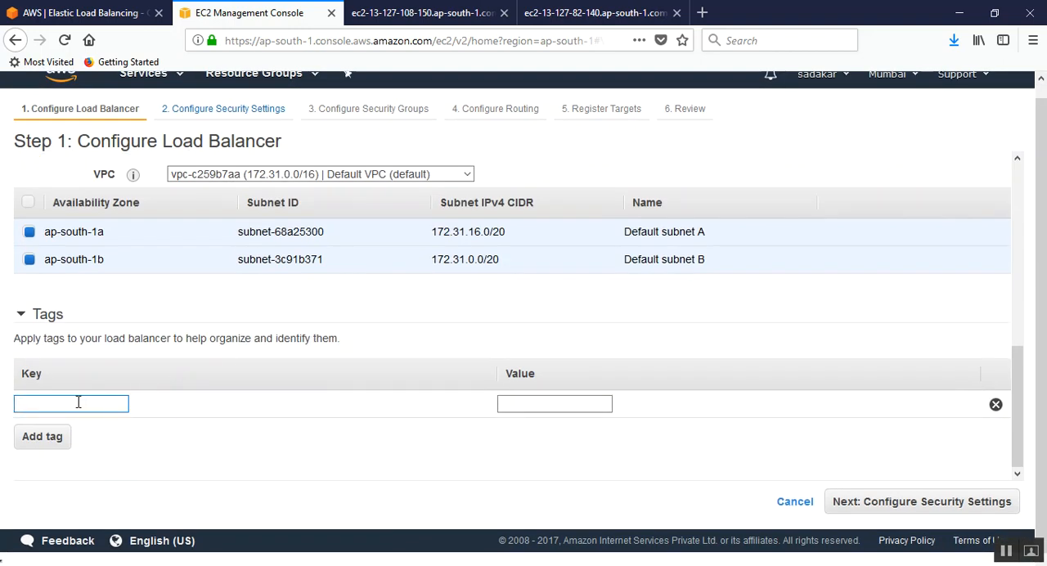
pyautogui.press('Tab')
pyautogui.write('my')
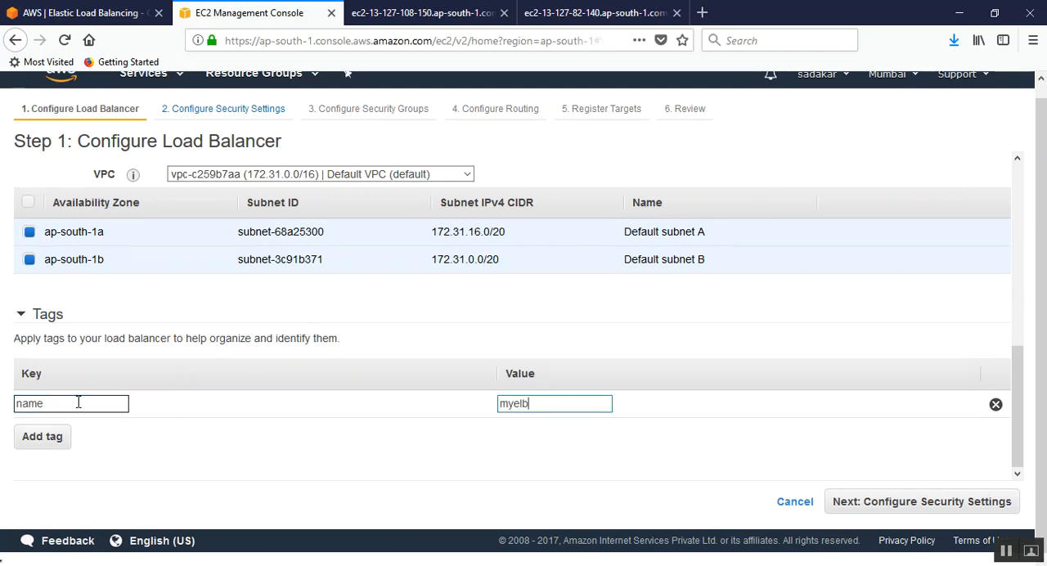
pyautogui.write('elb')
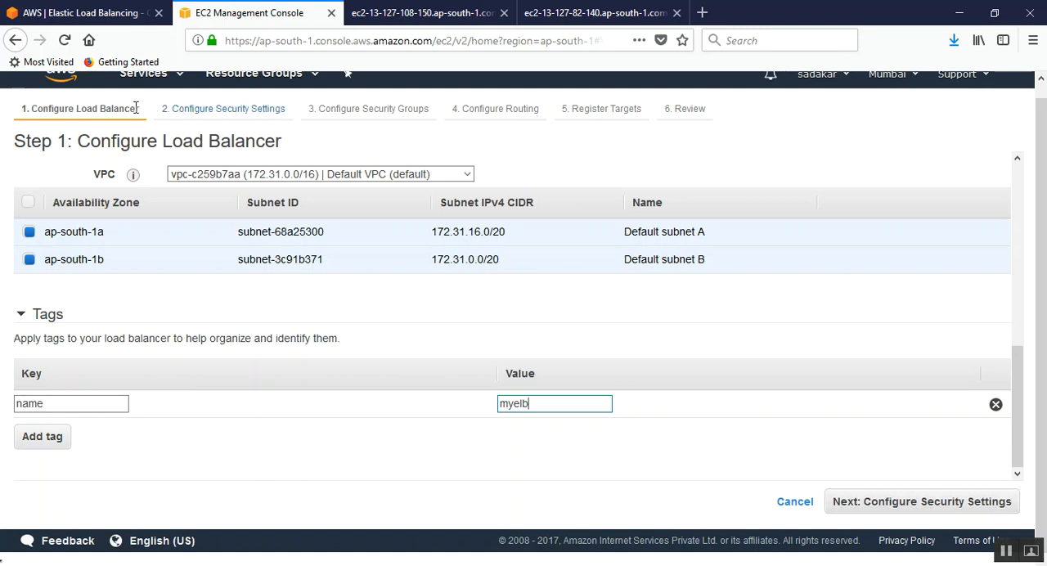
# Step: Proceed to the Configure Security Settings stage and review the notice about secure listeners, highlighting its main sentences
pyautogui.click(920, 500)
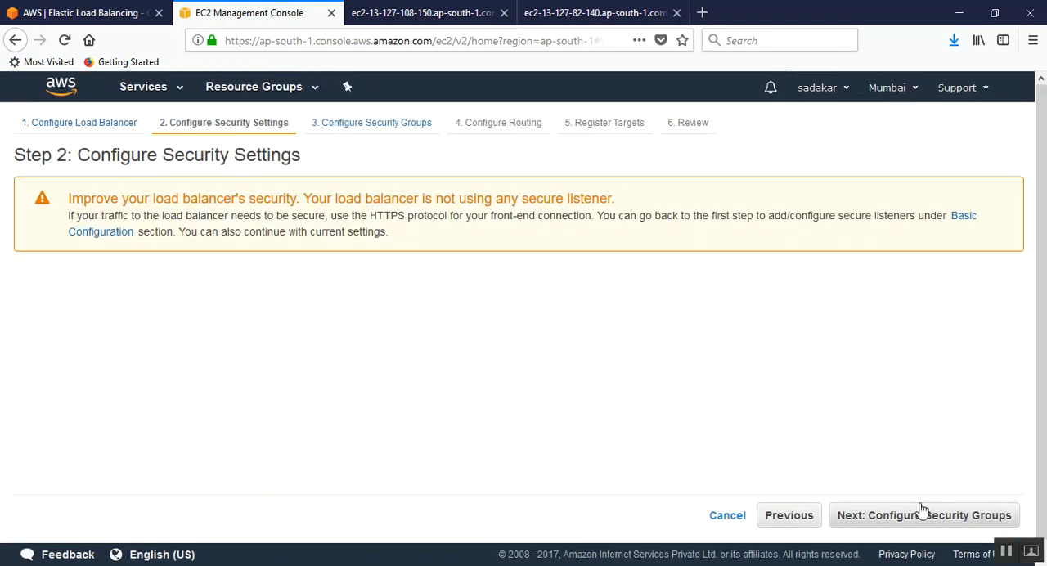
pyautogui.moveTo(79, 155); pyautogui.dragTo(319, 169)
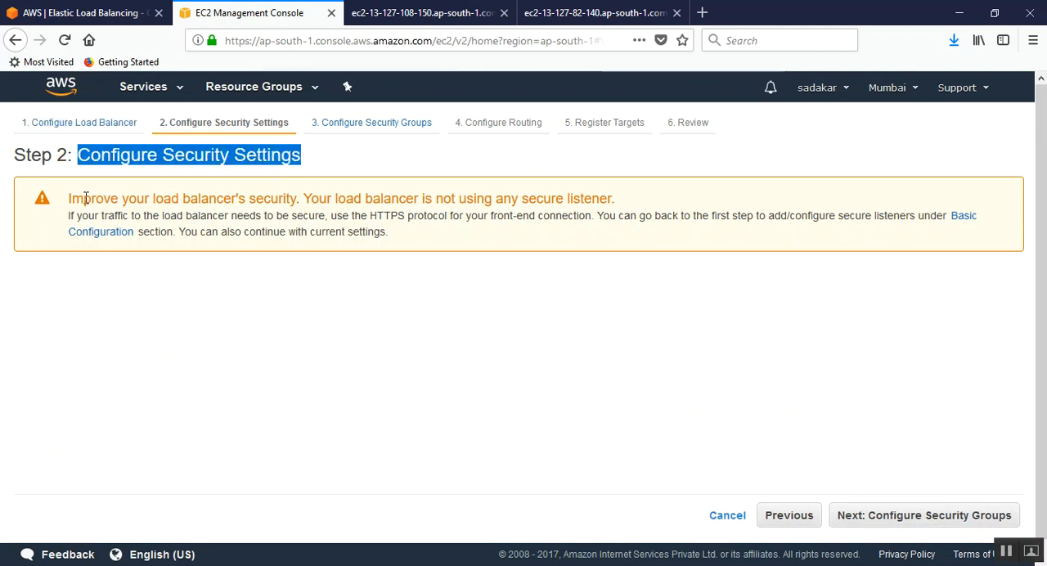
pyautogui.moveTo(59, 201); pyautogui.dragTo(650, 207)
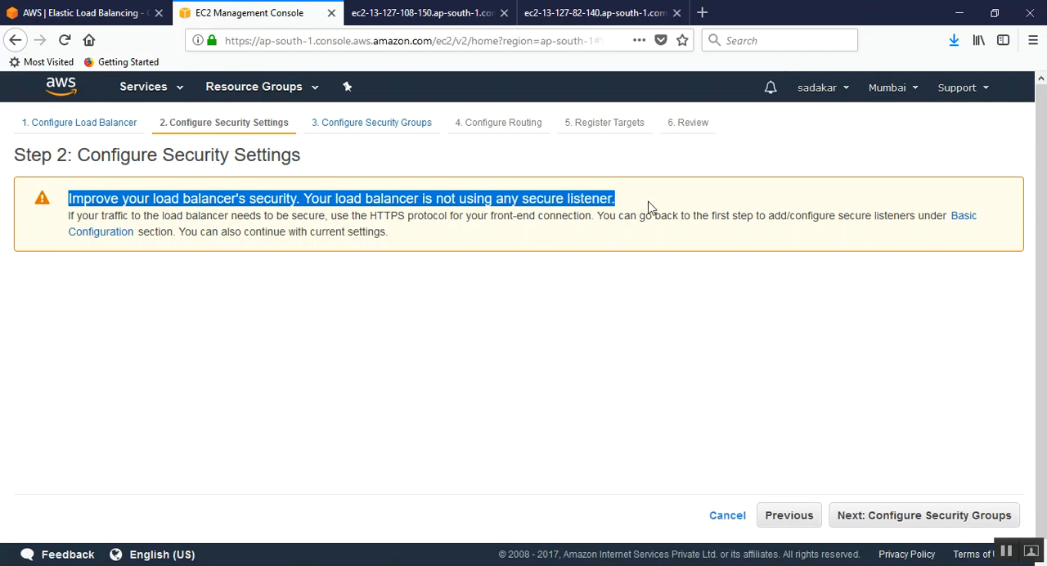
pyautogui.click(495, 232)
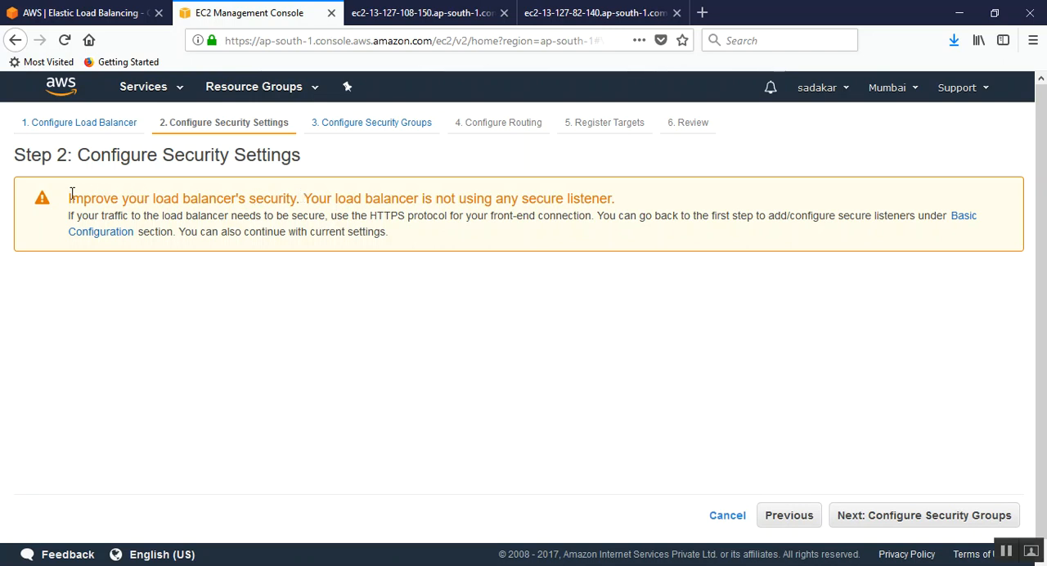
pyautogui.moveTo(70, 198); pyautogui.dragTo(628, 213)
pyautogui.click(471, 235)
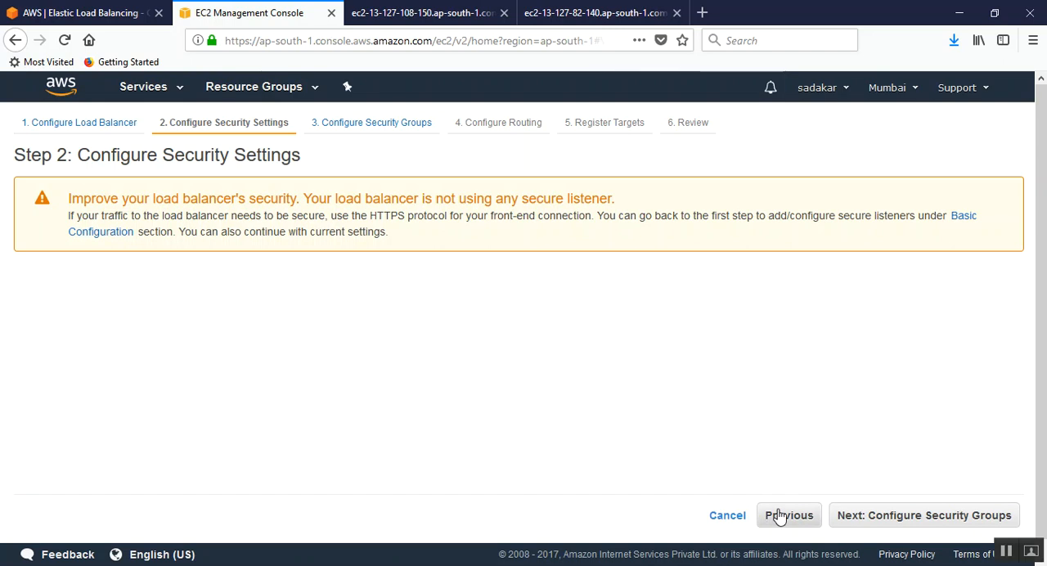
pyautogui.moveTo(591, 216); pyautogui.dragTo(981, 217)
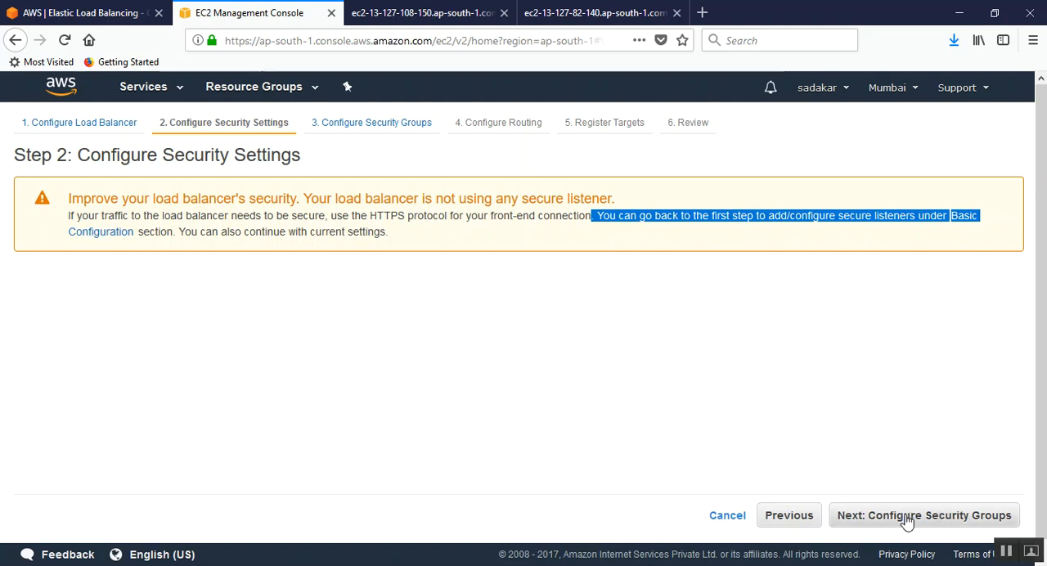
# Step: Proceed to the Configure Security Groups stage and keep the existing default VPC security group assigned to the load balancer
pyautogui.click(942, 517)
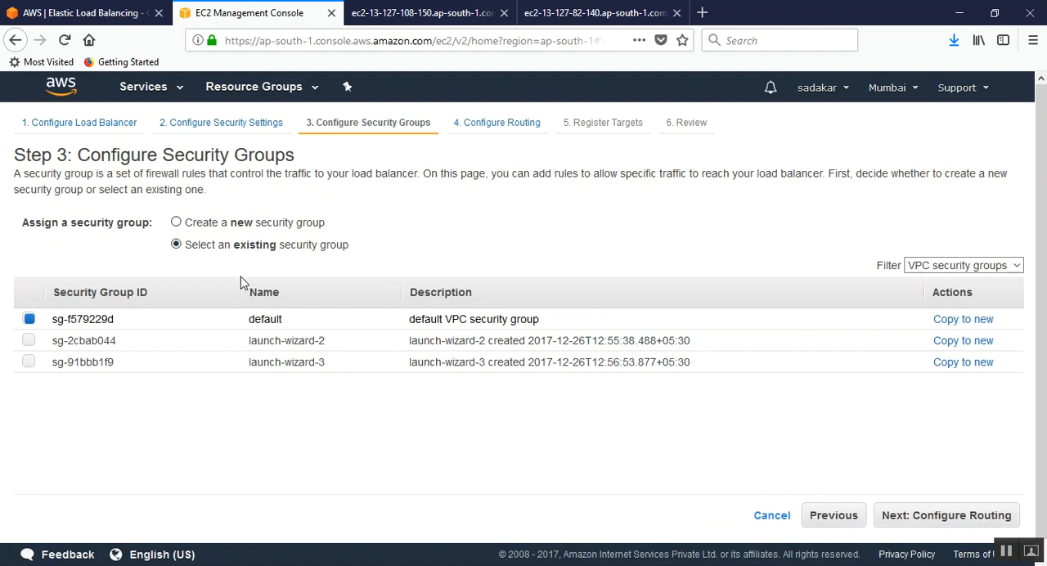
pyautogui.click(29, 321)
pyautogui.click(29, 320)
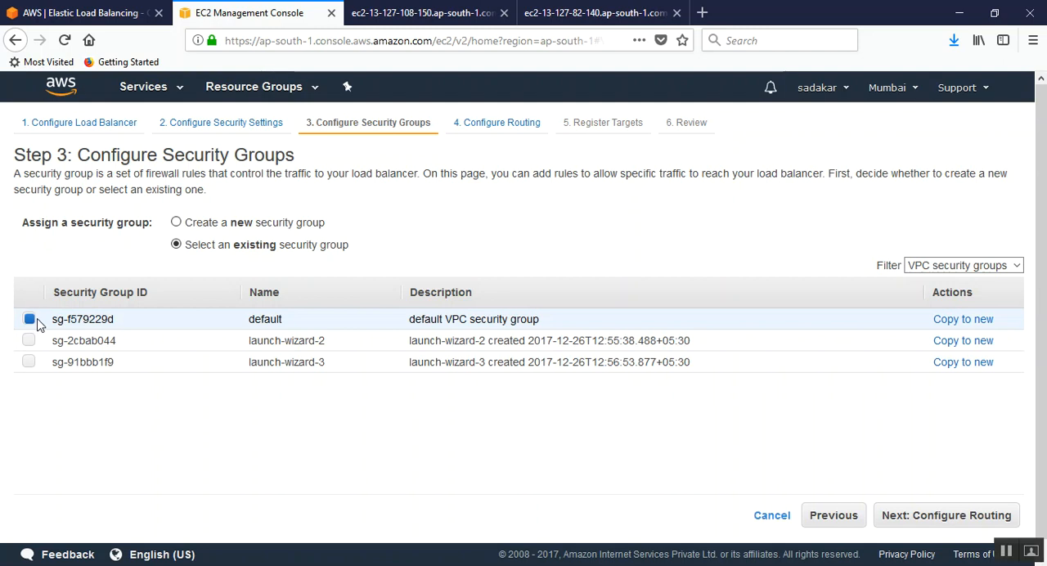
# Step: Proceed to the Configure Routing stage and name the new target group mywebelb
pyautogui.click(949, 516)
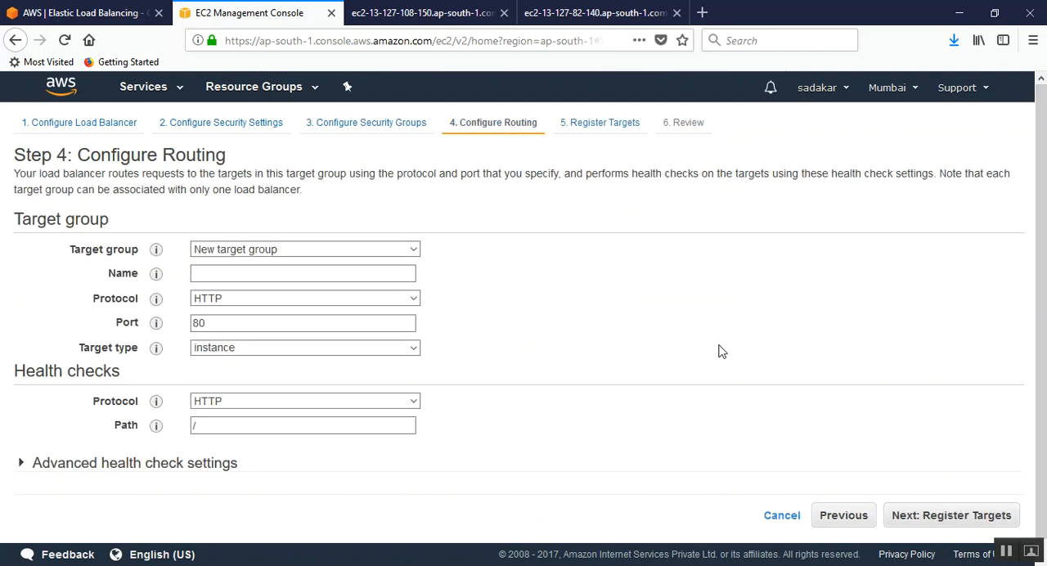
pyautogui.click(230, 272)
pyautogui.write('newelb')
pyautogui.press('BackSpace')
pyautogui.press('BackSpace')
pyautogui.press('BackSpace')
pyautogui.press('BackSpace')
pyautogui.press('BackSpace')
pyautogui.write('mywebelb')
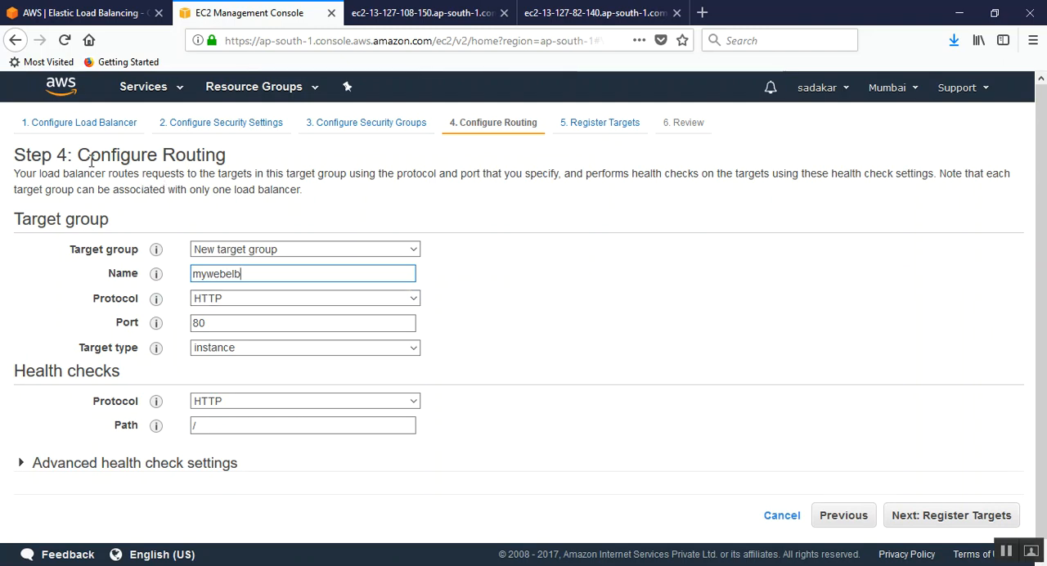
# Step: Review the Configure Routing heading and the target group help text about selecting an unused target group or creating a new one
pyautogui.moveTo(78, 155); pyautogui.dragTo(229, 159)
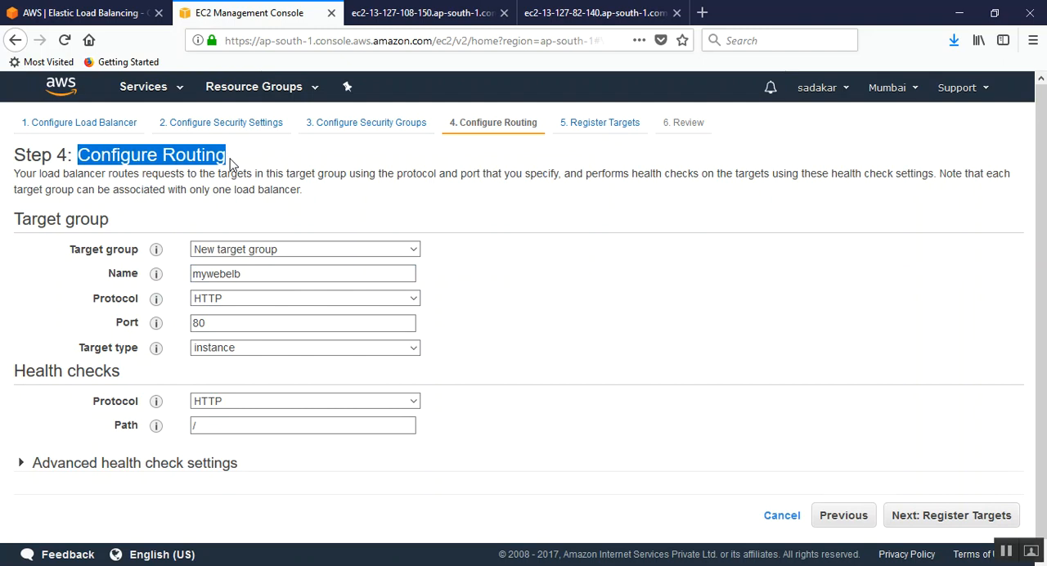
pyautogui.click(268, 160)
pyautogui.scroll(-1, 512, 209)
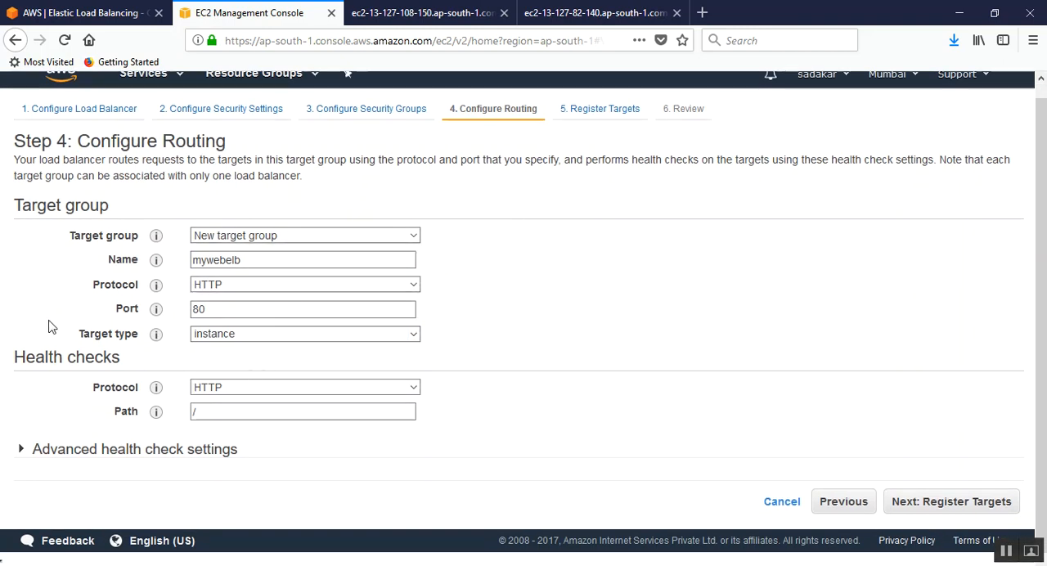
pyautogui.moveTo(155, 238)
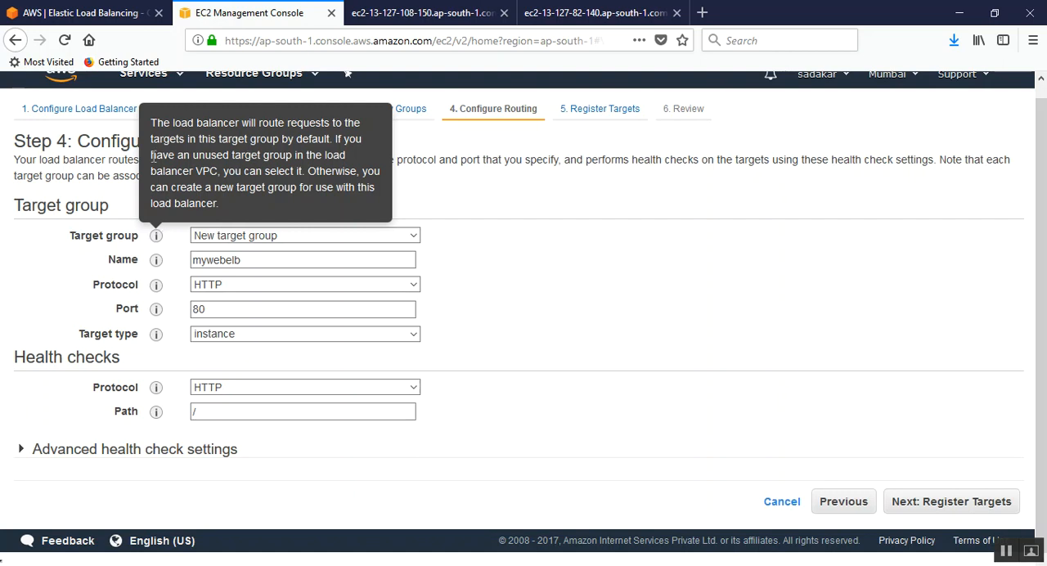
pyautogui.moveTo(151, 157); pyautogui.dragTo(354, 161)
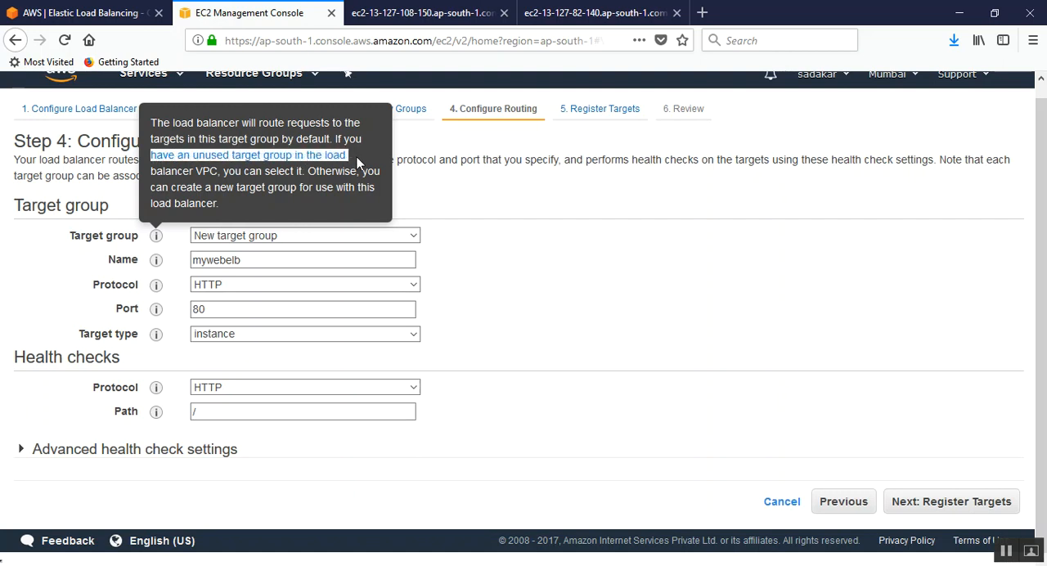
pyautogui.moveTo(211, 172); pyautogui.dragTo(304, 171)
pyautogui.moveTo(187, 187); pyautogui.dragTo(378, 192)
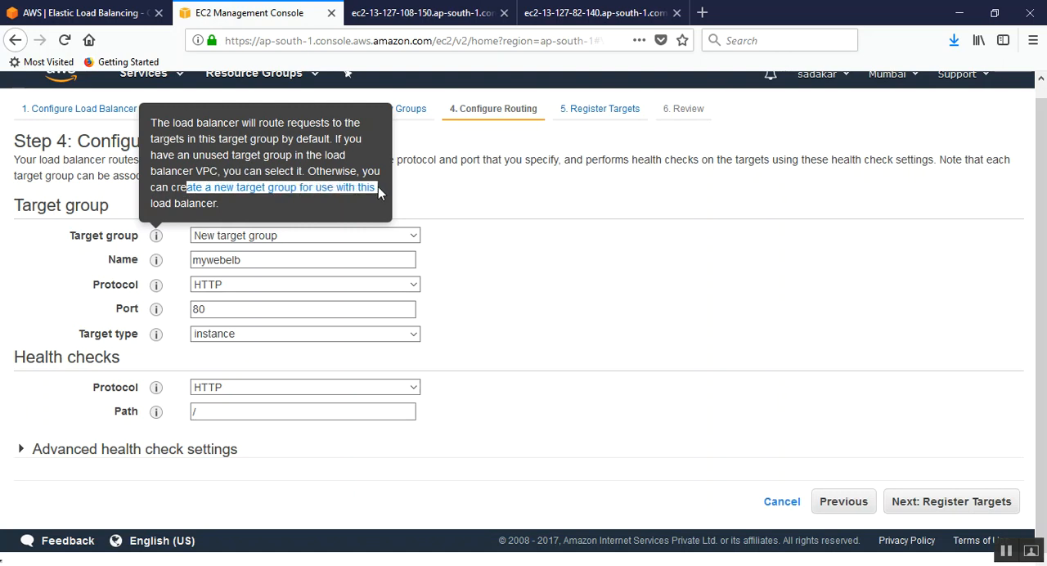
pyautogui.click(285, 199)
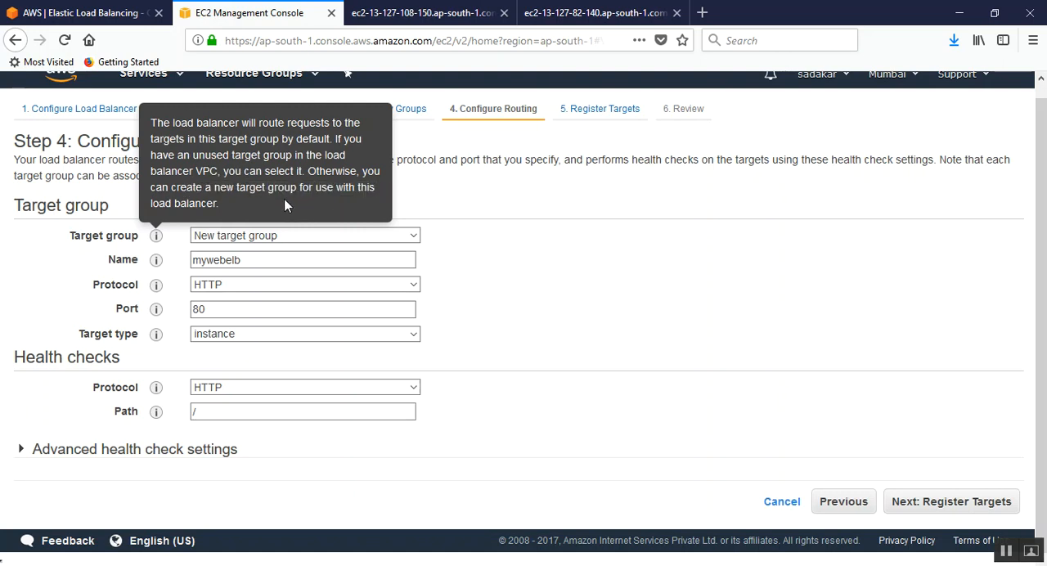
# Step: Check the options for the target group and its target type, keeping New target group and instance
pyautogui.click(262, 238)
pyautogui.click(242, 242)
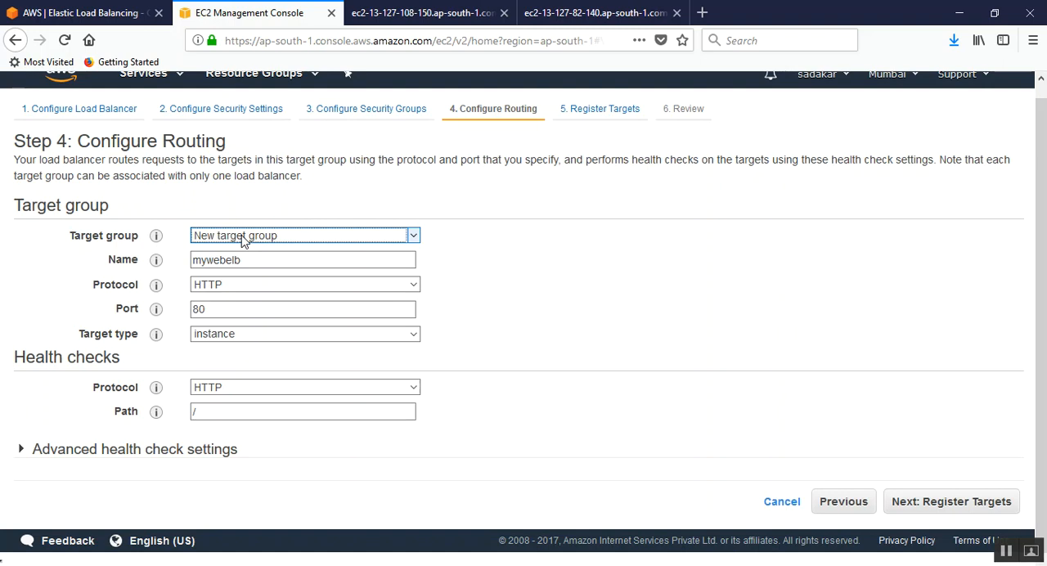
pyautogui.click(230, 335)
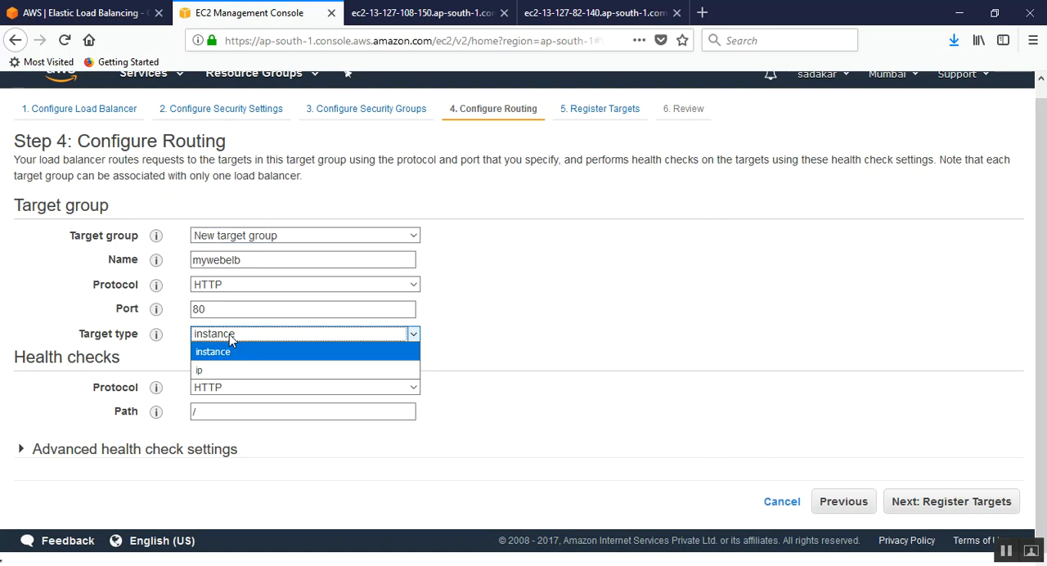
pyautogui.click(231, 338)
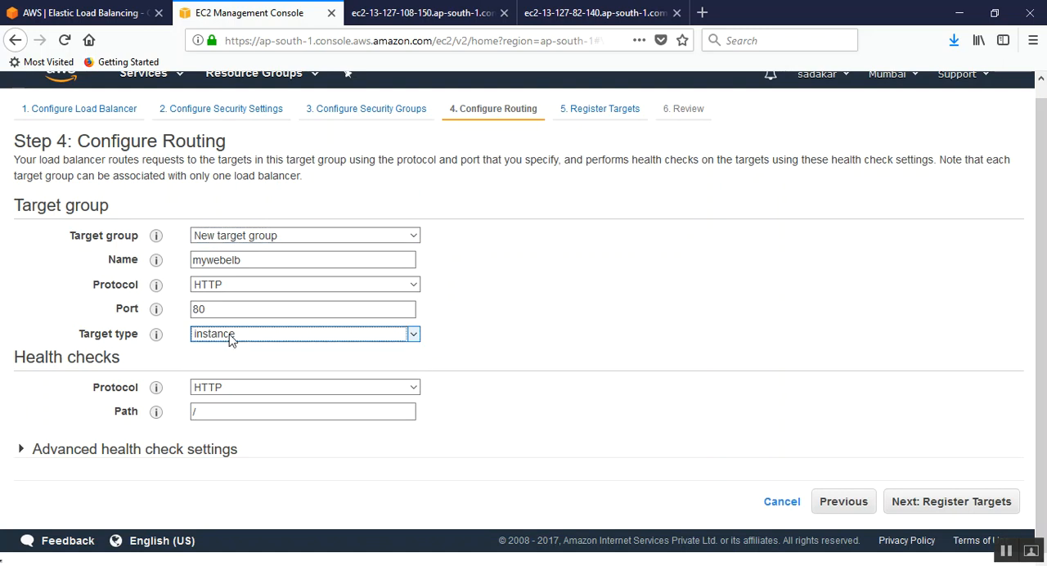
# Step: Switch to notes ELB demo.txt in Notepad, highlight the line listing possible ELB targets, and return to the EC2 console in the browser
pyautogui.click(461, 564)
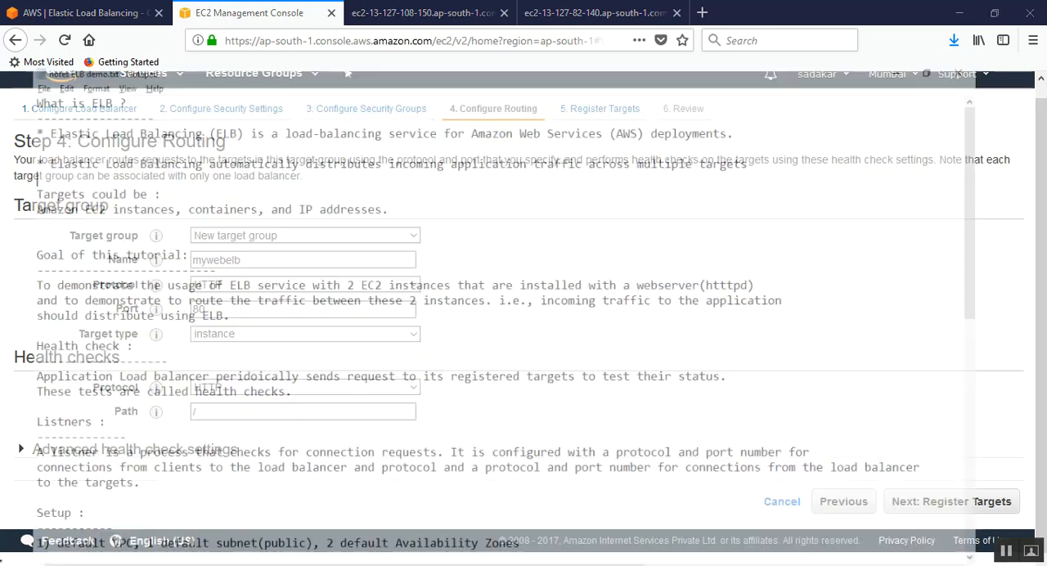
pyautogui.moveTo(54, 160); pyautogui.dragTo(403, 164)
pyautogui.click(420, 163)
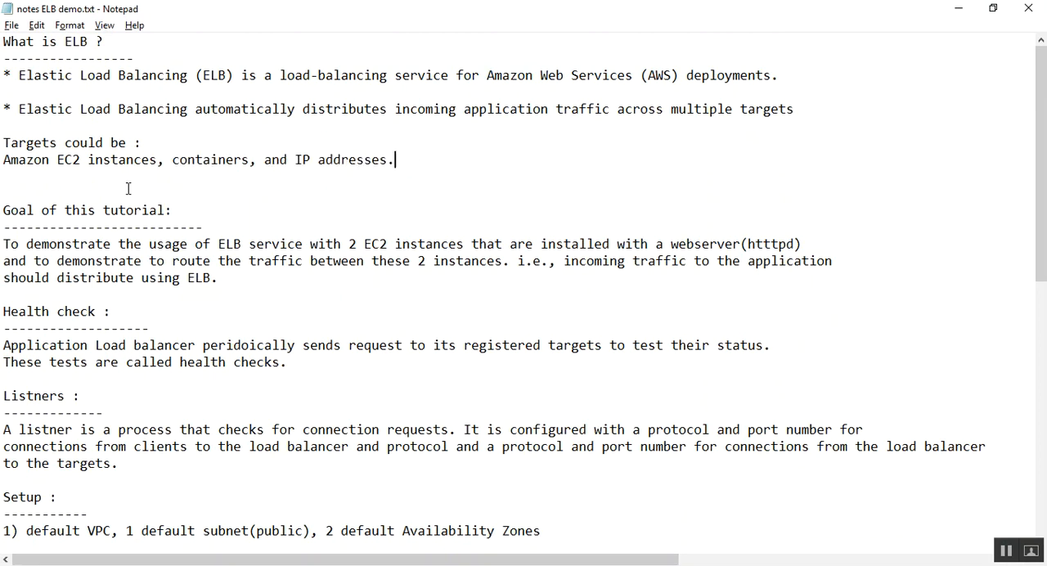
pyautogui.moveTo(157, 161); pyautogui.dragTo(57, 159)
pyautogui.hotkey('alt', 'Tab')
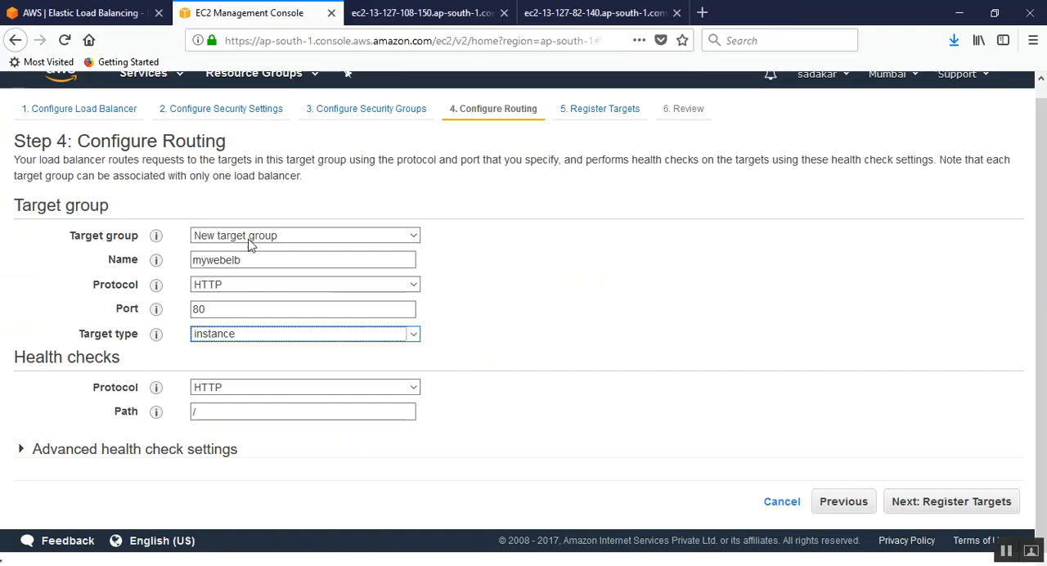
# Step: Keep instance as the target type and select HTTP as the target group's protocol
pyautogui.click(272, 337)
pyautogui.click(271, 337)
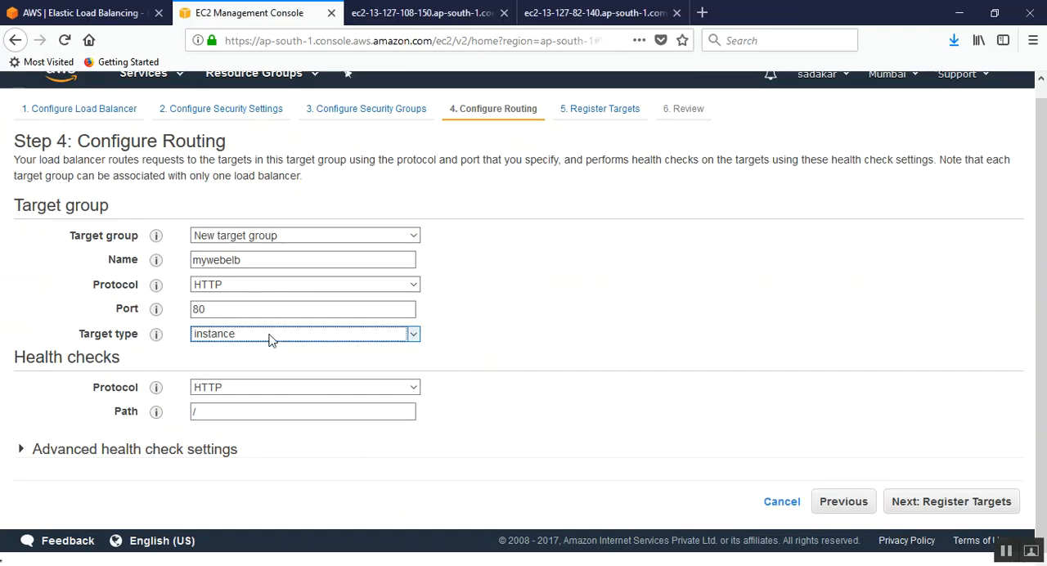
pyautogui.click(250, 309)
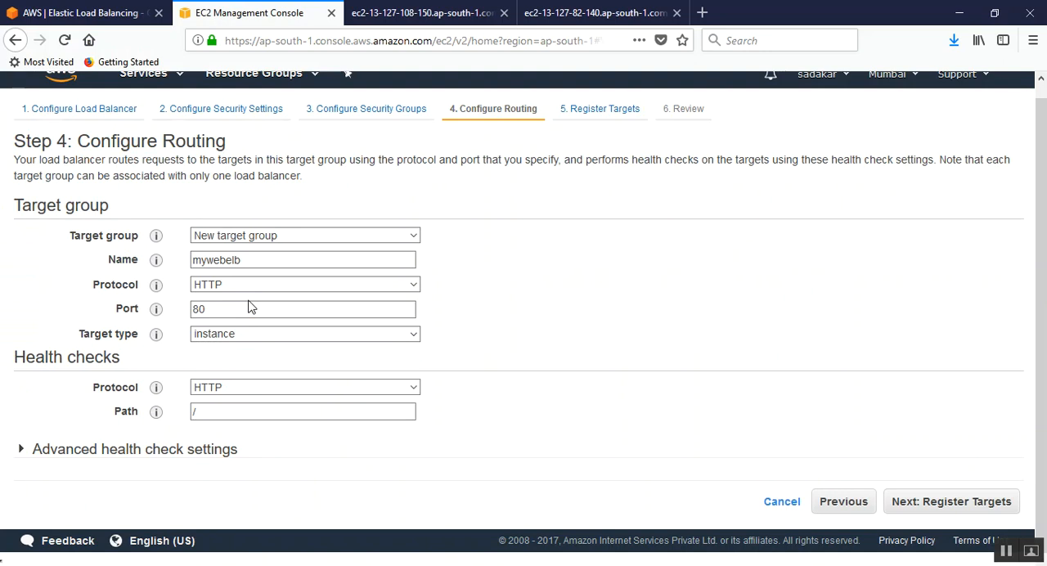
pyautogui.click(234, 290)
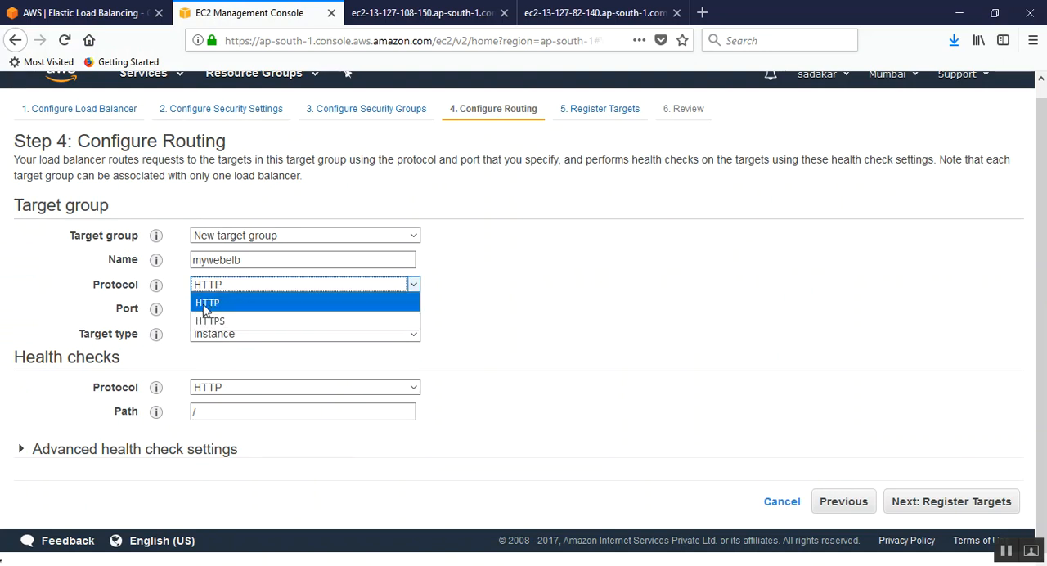
pyautogui.click(217, 302)
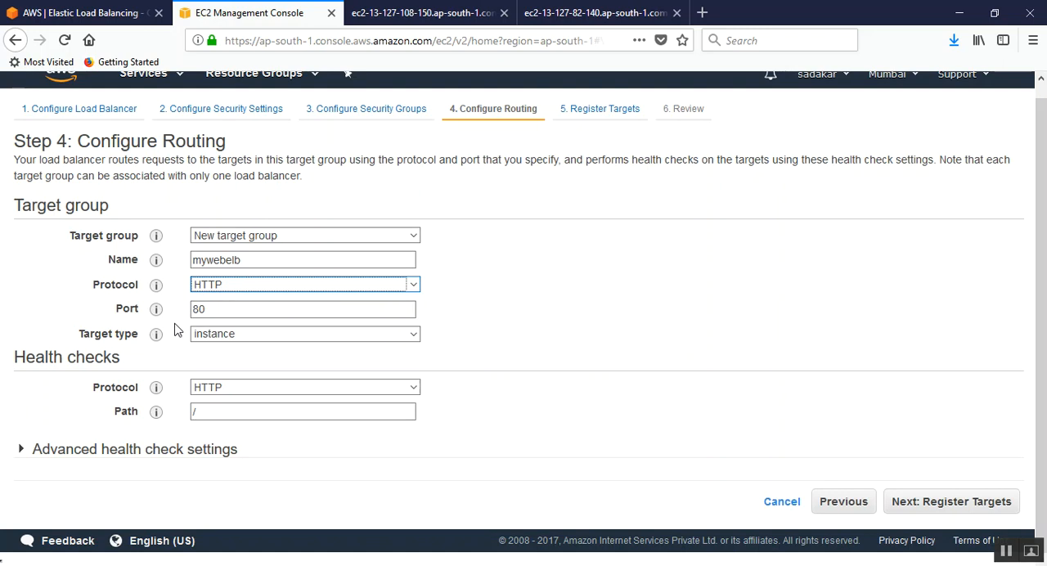
# Step: Read the help for the health check protocol and set the health check path to /index.html
pyautogui.moveTo(158, 391)
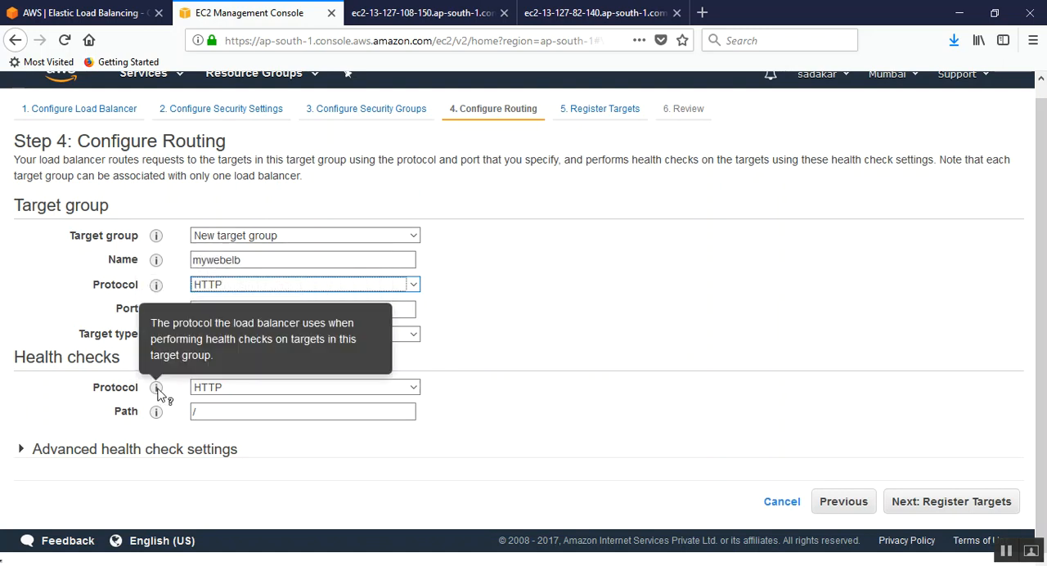
pyautogui.click(211, 410)
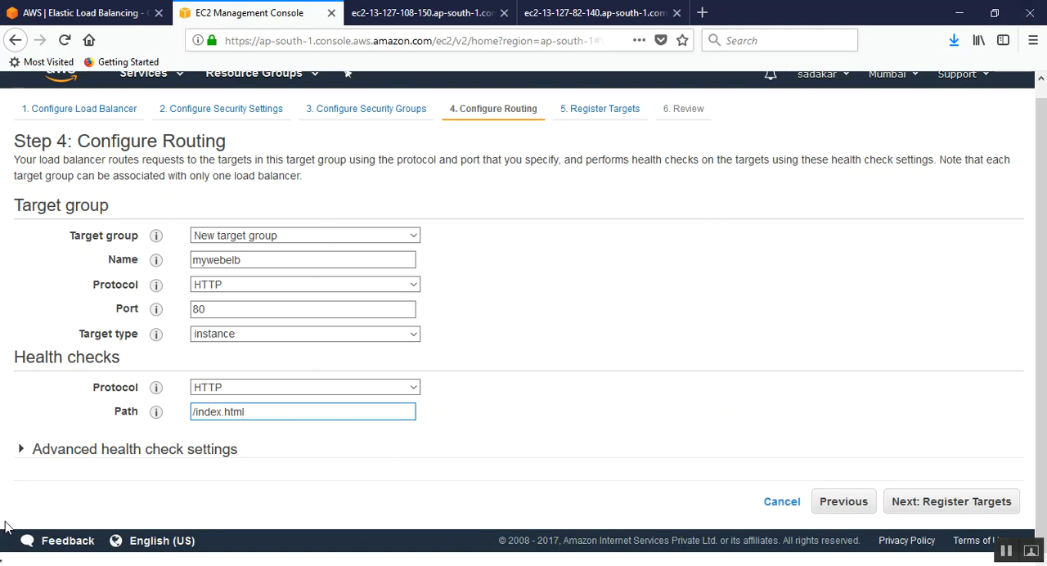
# Step: Expand the advanced health check settings and review the port, healthy and unhealthy thresholds, timeout, interval and success codes
pyautogui.click(20, 452)
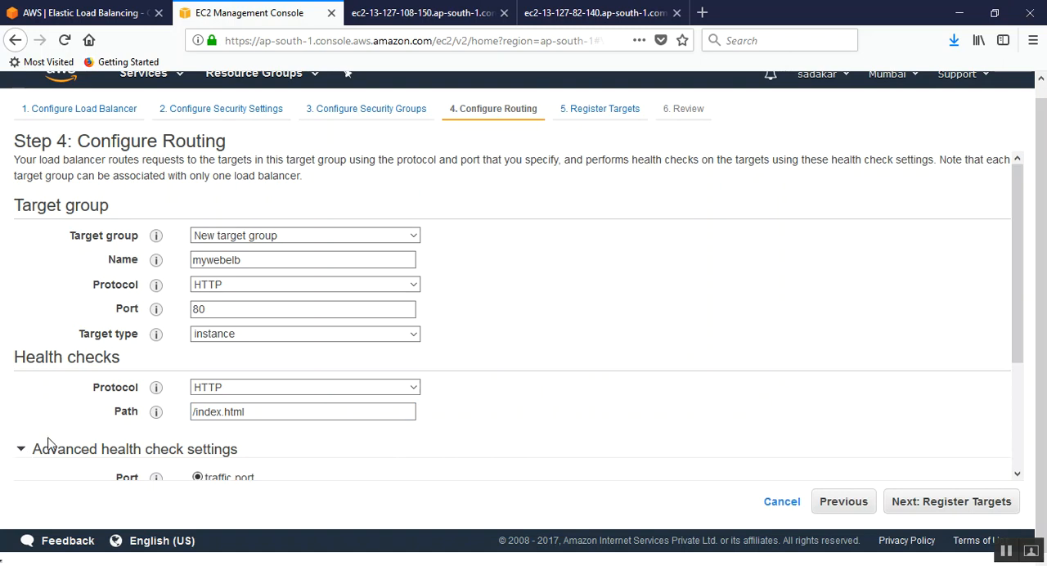
pyautogui.scroll(-3, 49, 442)
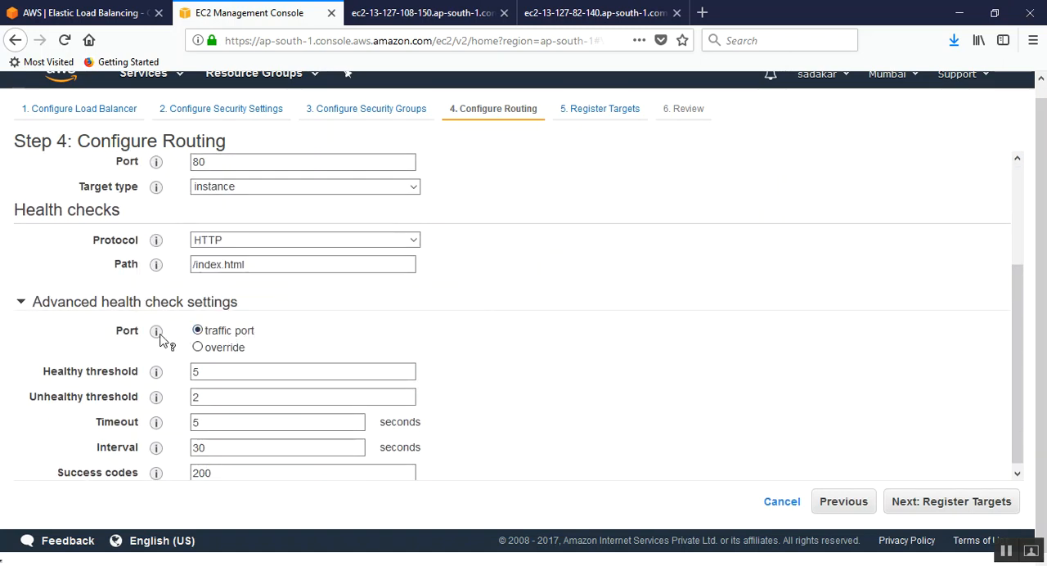
pyautogui.moveTo(158, 337)
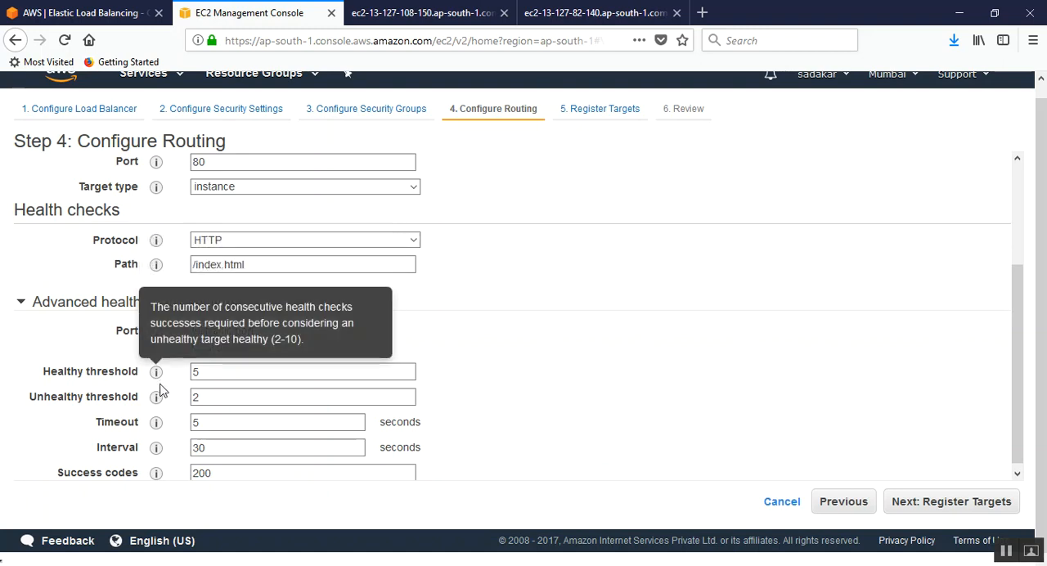
pyautogui.moveTo(159, 400)
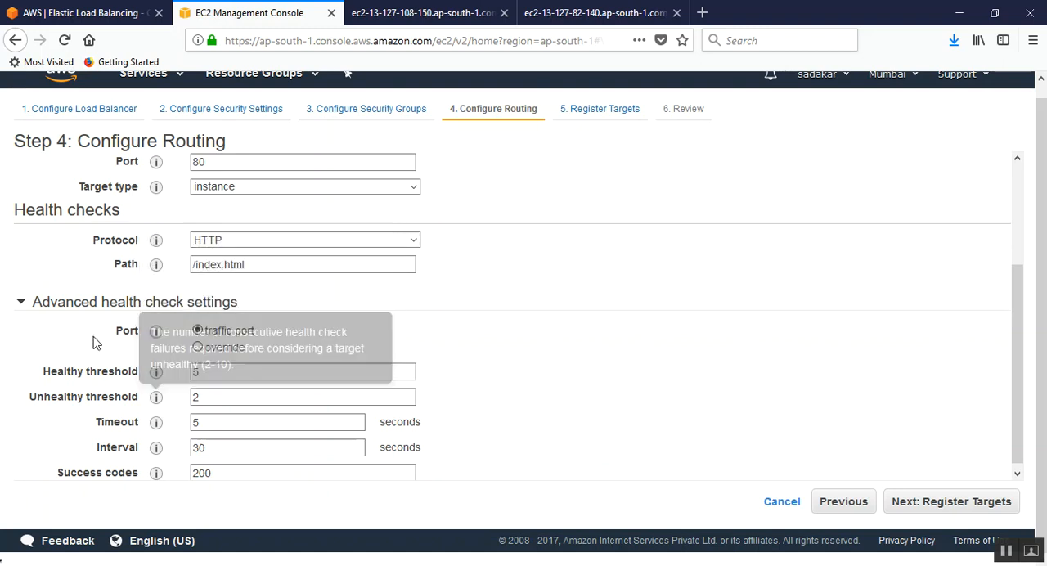
pyautogui.scroll(-1, 385, 324)
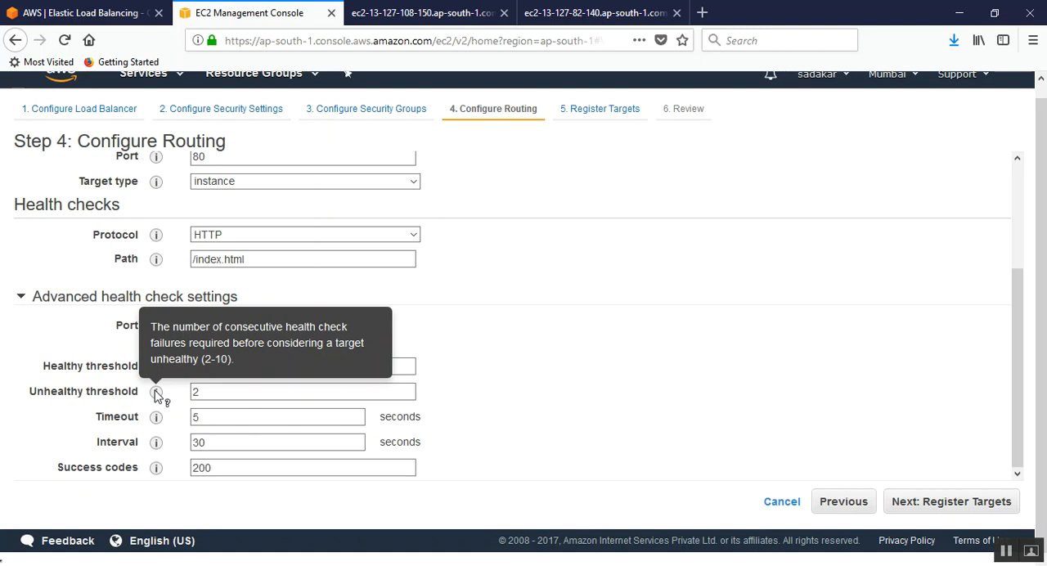
pyautogui.click(196, 395)
pyautogui.click(417, 368)
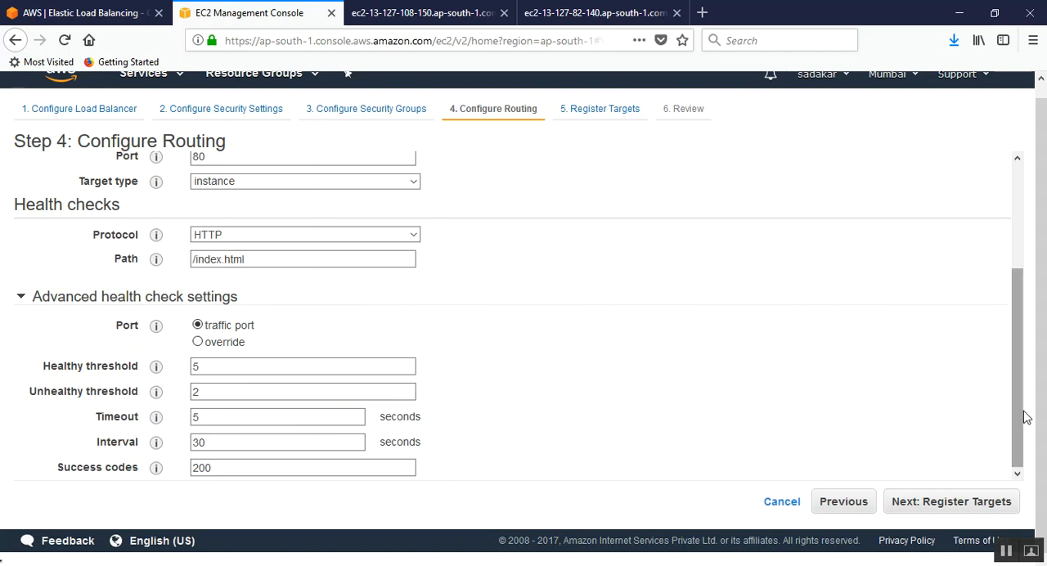
pyautogui.scroll(1, 1028, 417)
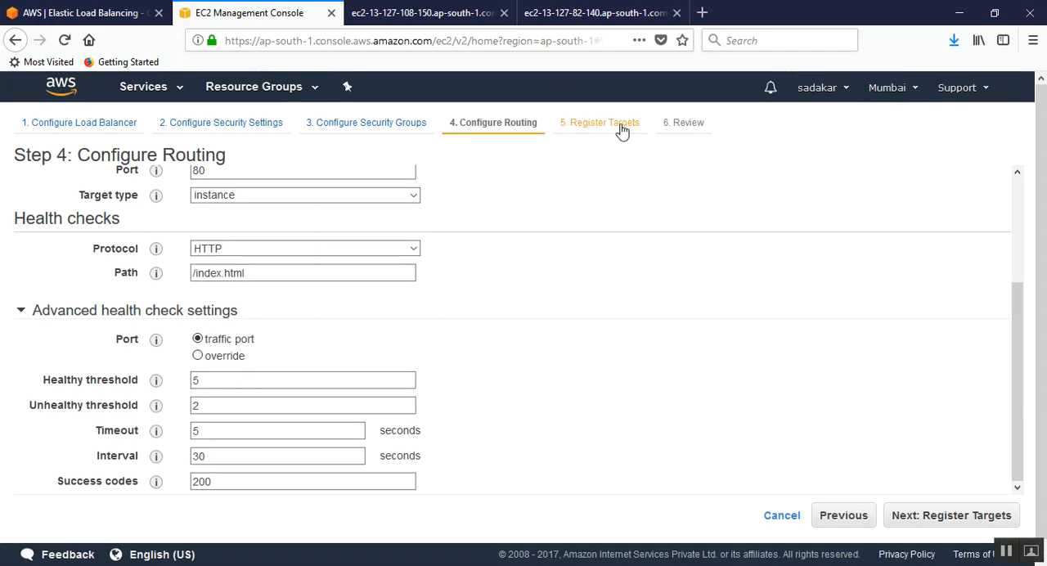
# Step: Proceed to registering targets and review the sections for registered targets and available instances
pyautogui.click(951, 516)
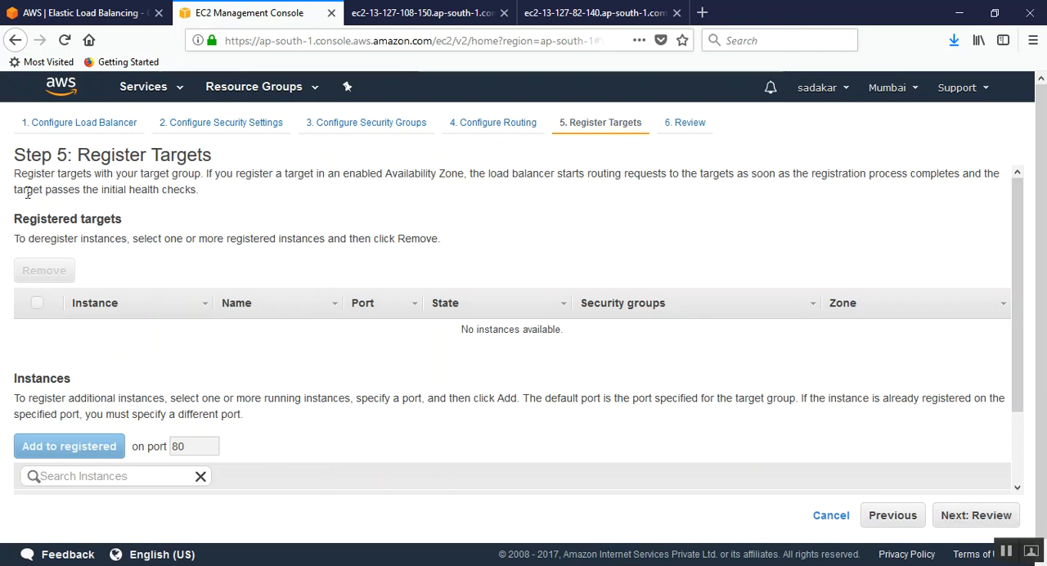
pyautogui.scroll(-2, 102, 238)
pyautogui.scroll(2, 90, 256)
pyautogui.moveTo(15, 218); pyautogui.dragTo(138, 221)
pyautogui.moveTo(14, 379); pyautogui.dragTo(101, 383)
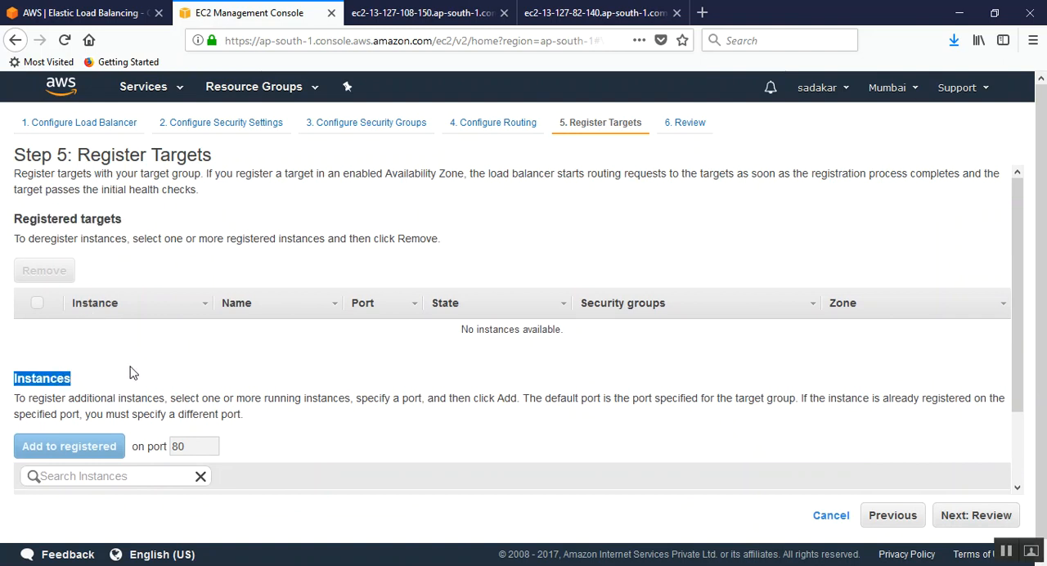
pyautogui.scroll(-2, 219, 368)
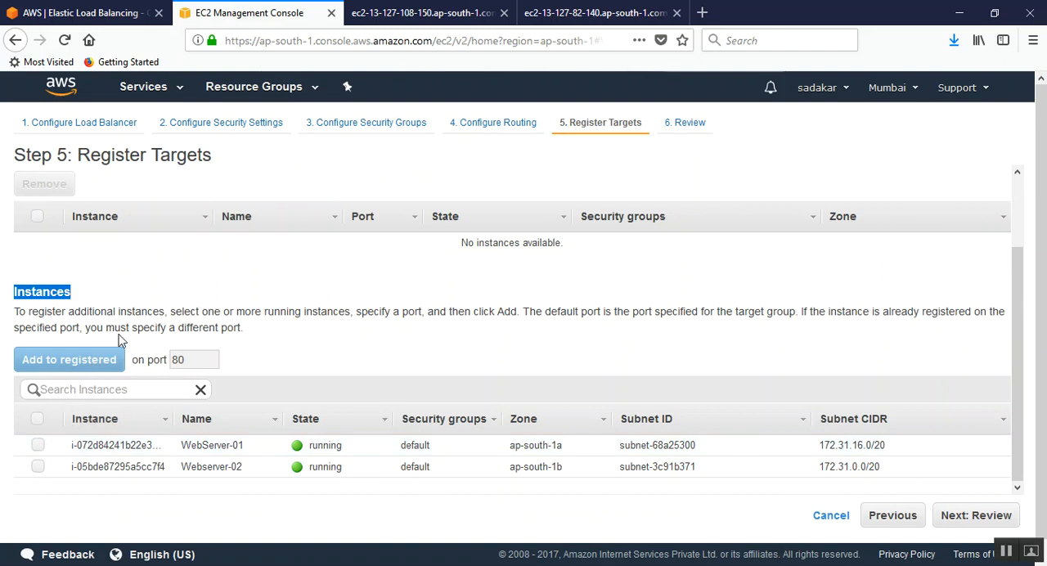
# Step: Add the WebServer-01 and Webserver-02 instances to the registered targets on port 80
pyautogui.click(38, 445)
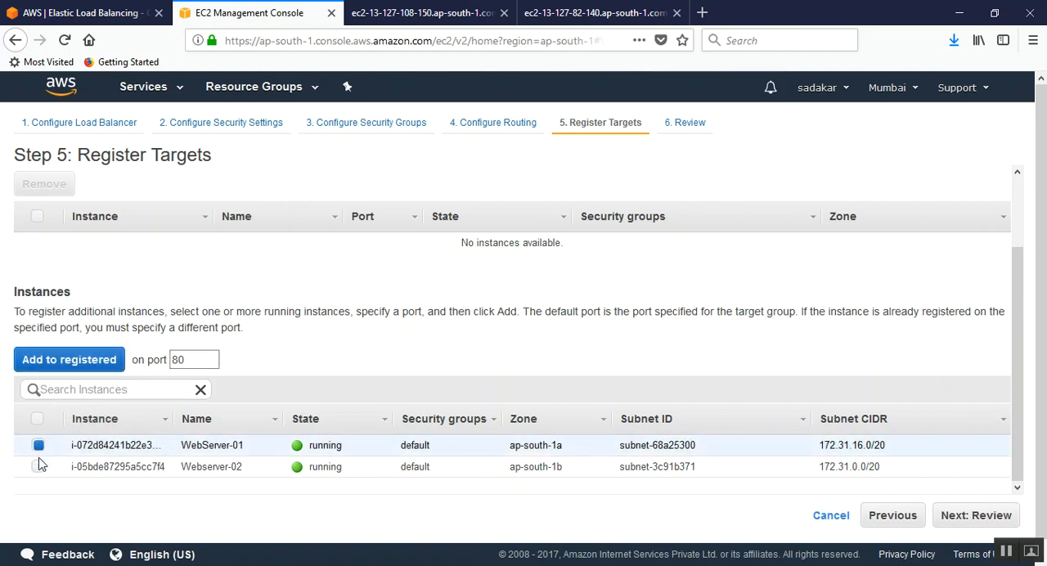
pyautogui.click(37, 466)
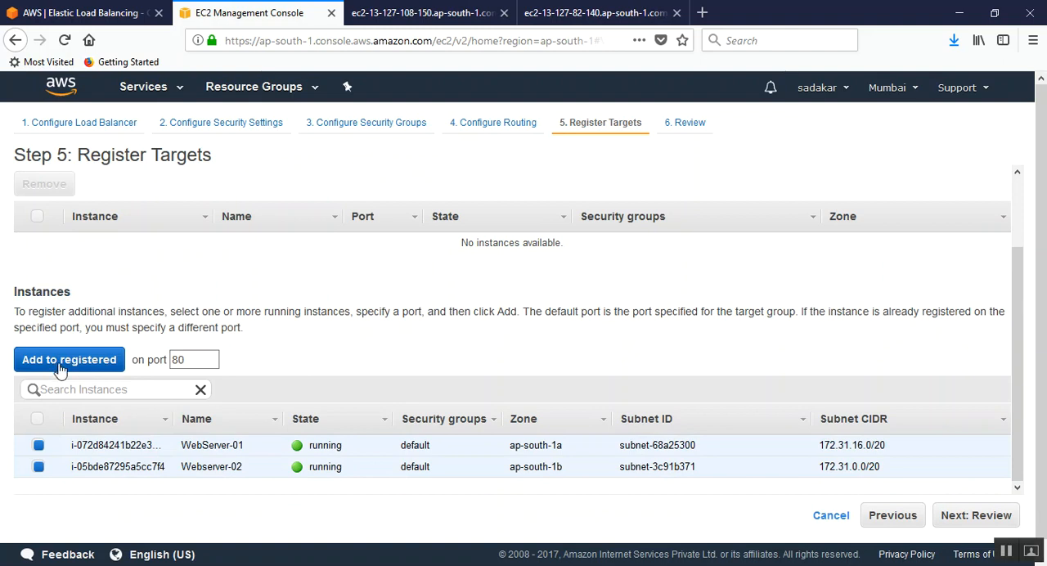
pyautogui.scroll(2, 80, 370)
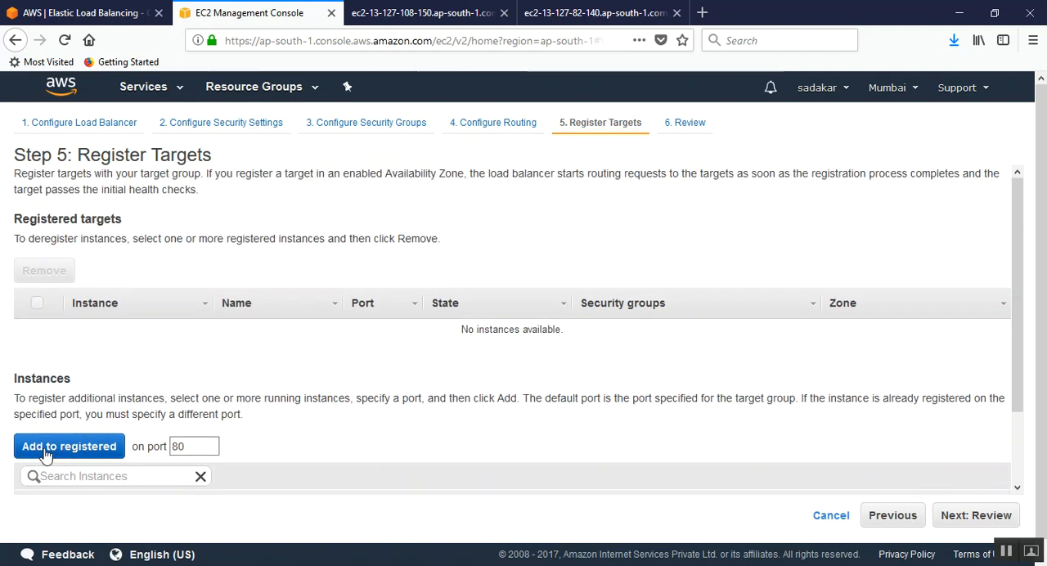
pyautogui.scroll(-2, 352, 379)
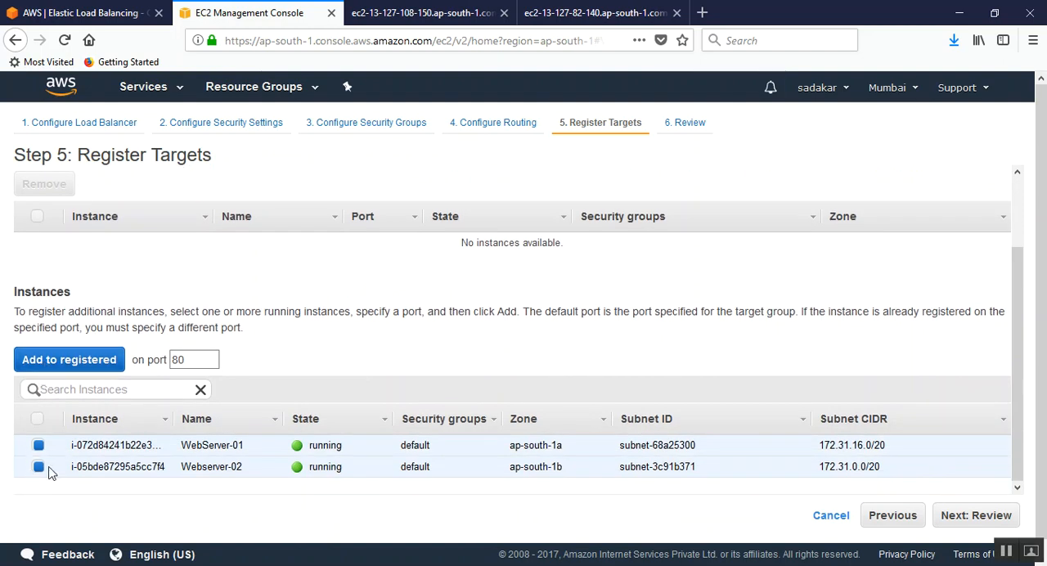
pyautogui.click(74, 363)
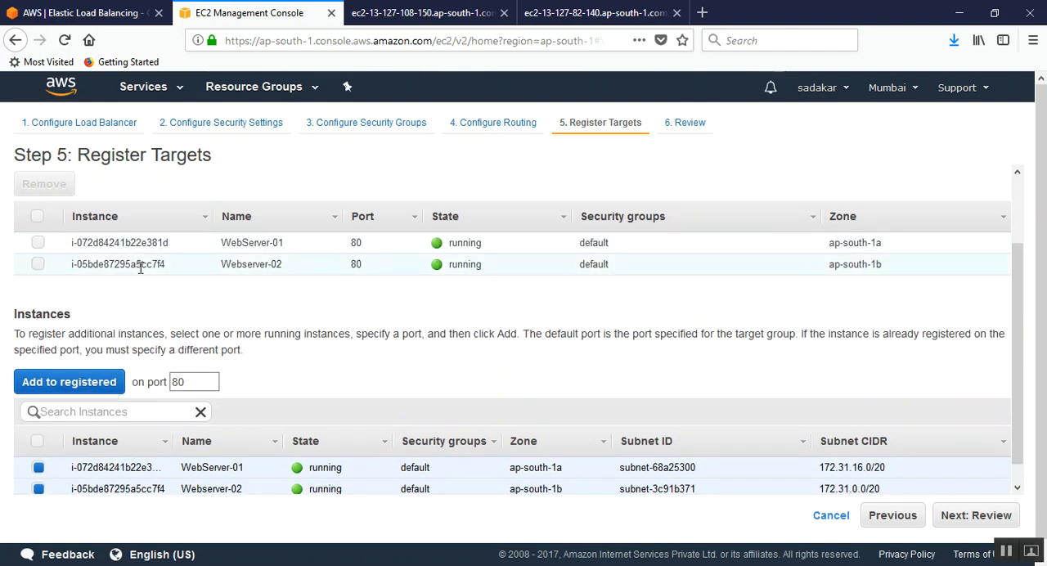
pyautogui.scroll(2, 123, 268)
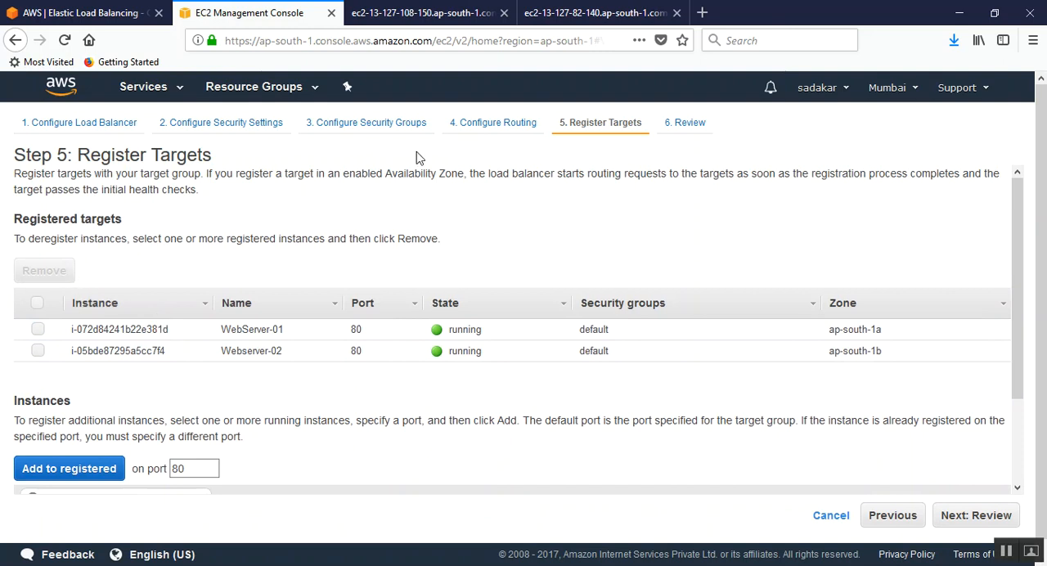
pyautogui.scroll(-3, 565, 245)
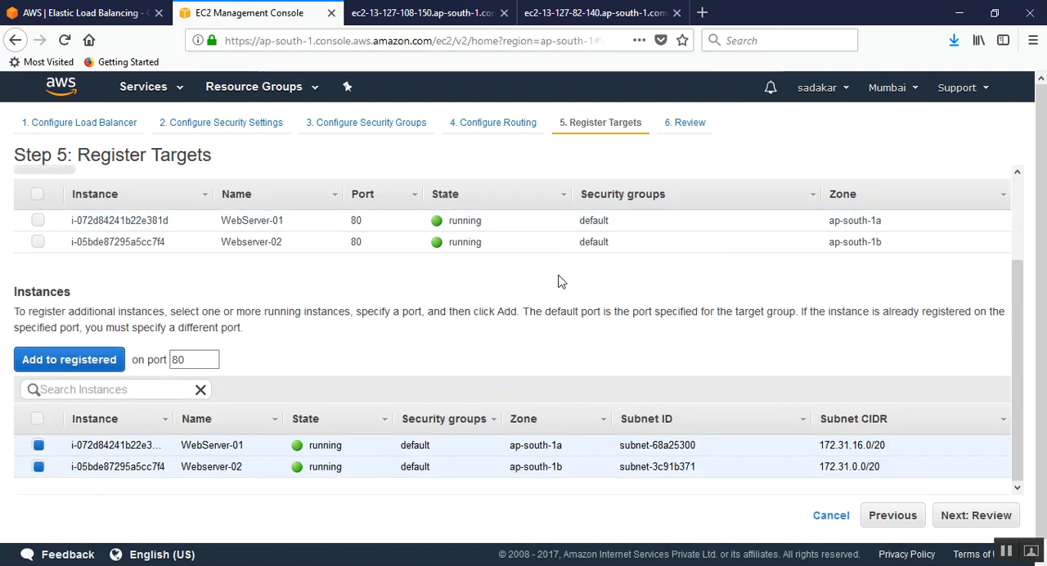
# Step: Proceed to the final review and check the load balancer, security group, routing and target details
pyautogui.click(940, 503)
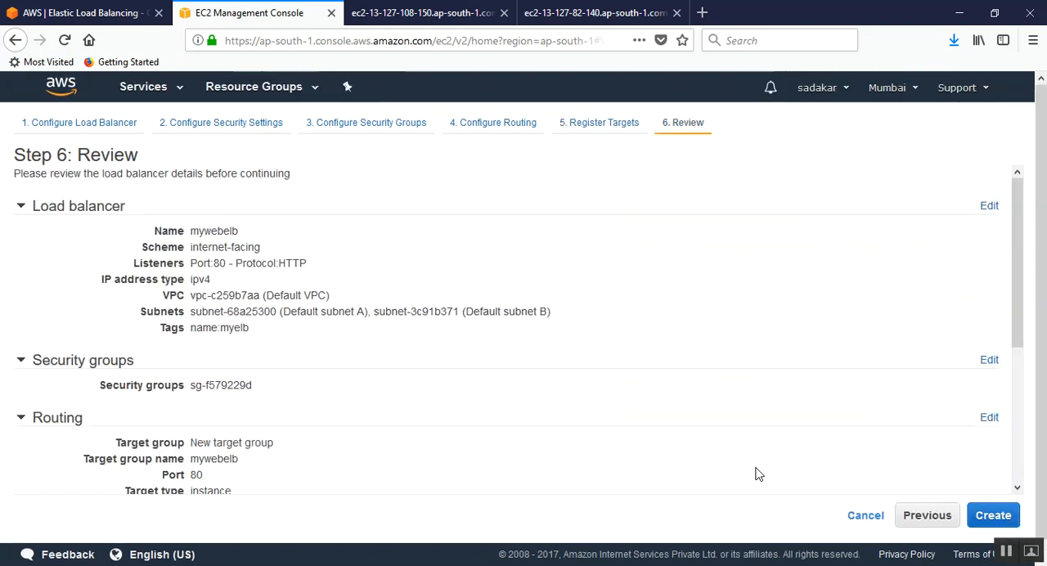
pyautogui.click(18, 206)
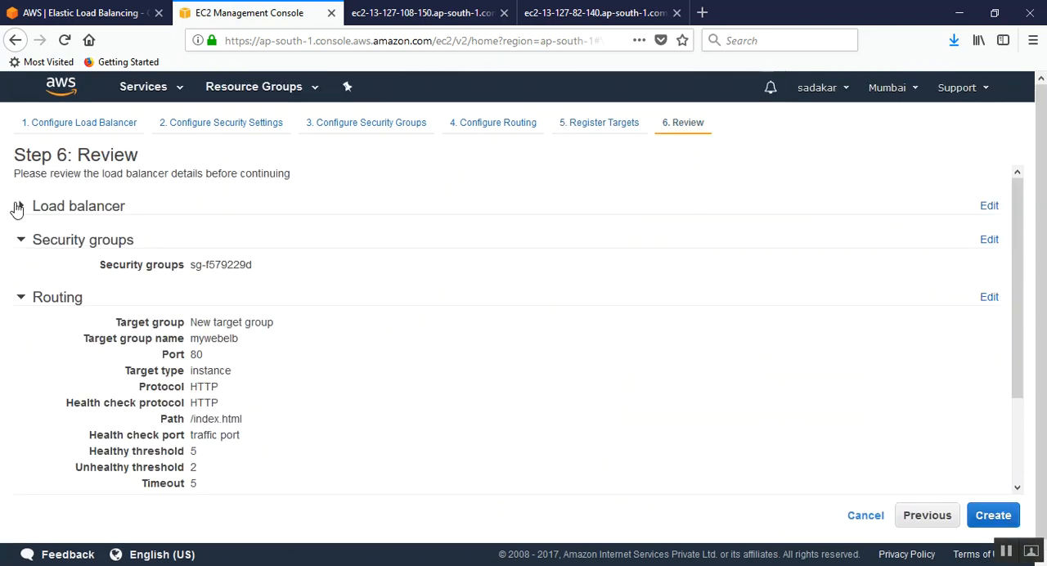
pyautogui.click(18, 207)
pyautogui.moveTo(166, 242); pyautogui.dragTo(249, 330)
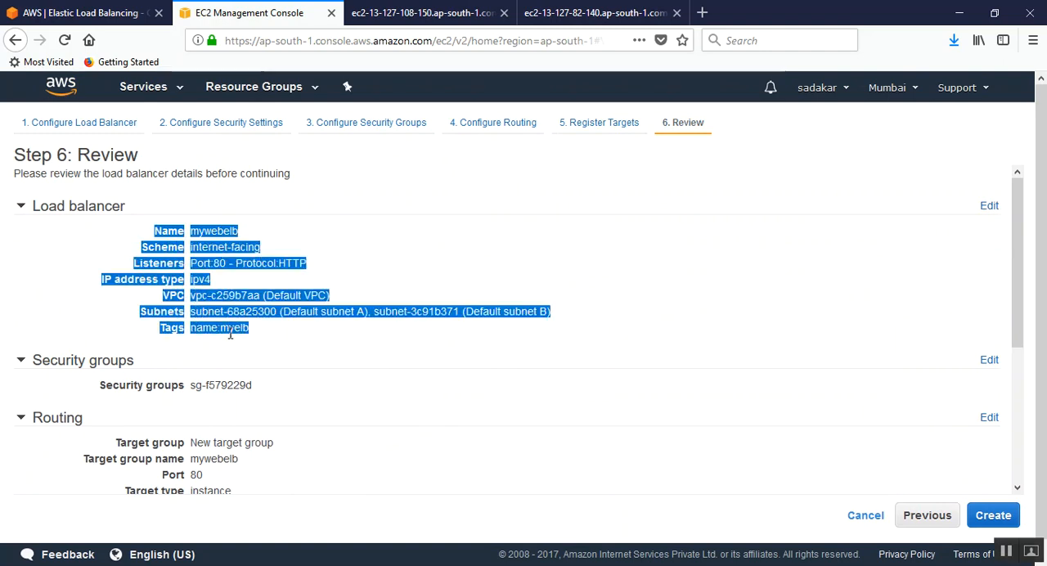
pyautogui.scroll(-3, 261, 360)
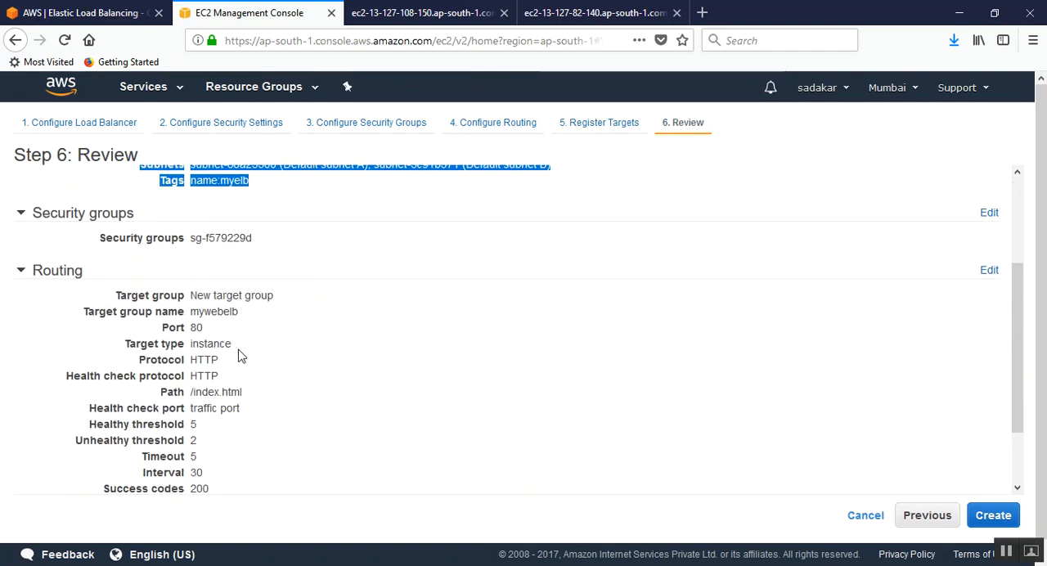
pyautogui.moveTo(103, 297); pyautogui.dragTo(227, 420)
pyautogui.scroll(-2, 257, 441)
pyautogui.click(119, 469)
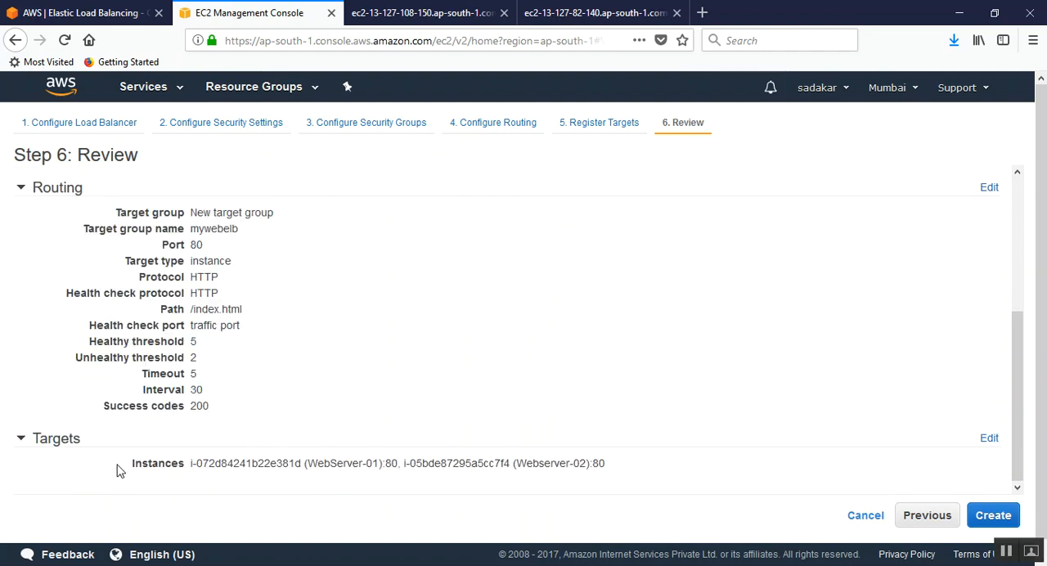
pyautogui.moveTo(114, 472); pyautogui.dragTo(694, 456)
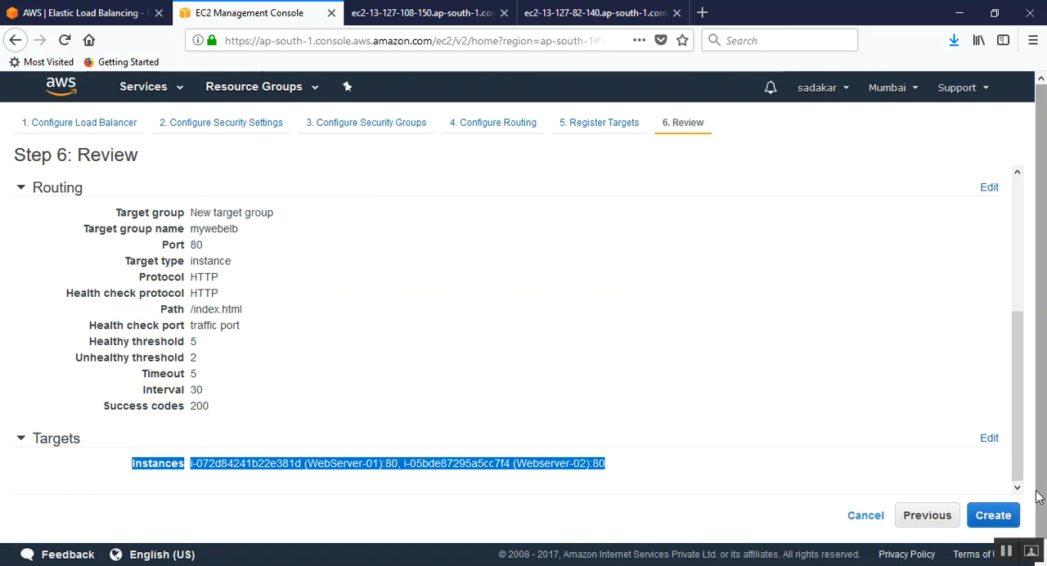
# Step: Create the load balancer, highlight the creation status heading, and close the status page
pyautogui.click(992, 517)
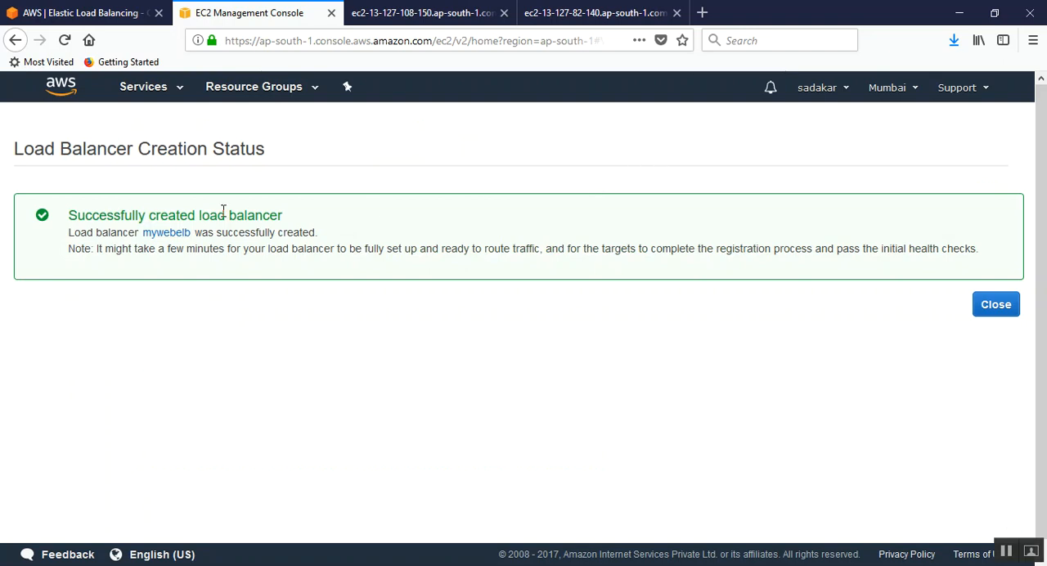
pyautogui.moveTo(70, 216); pyautogui.dragTo(304, 214)
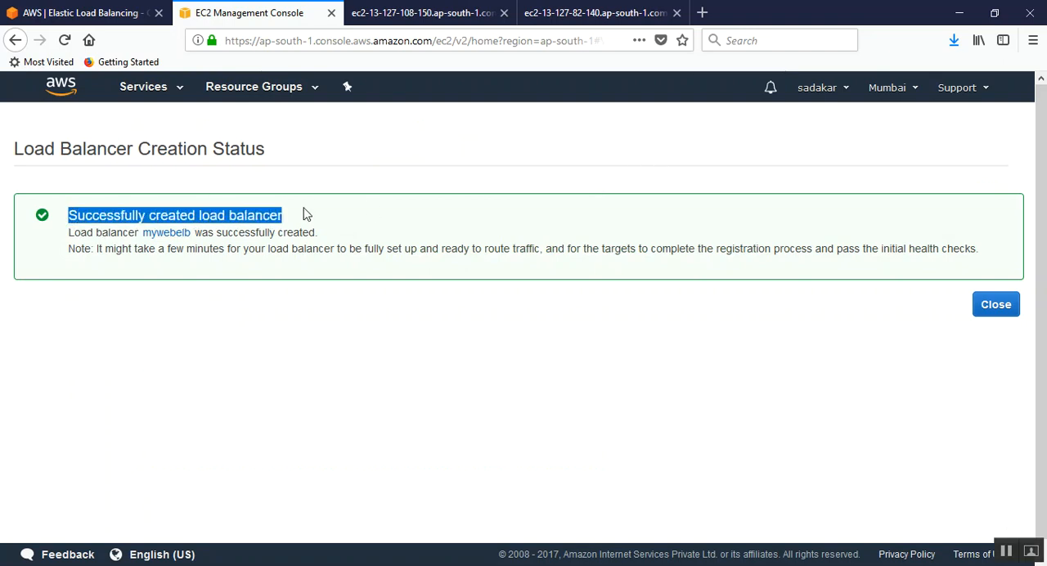
pyautogui.click(117, 287)
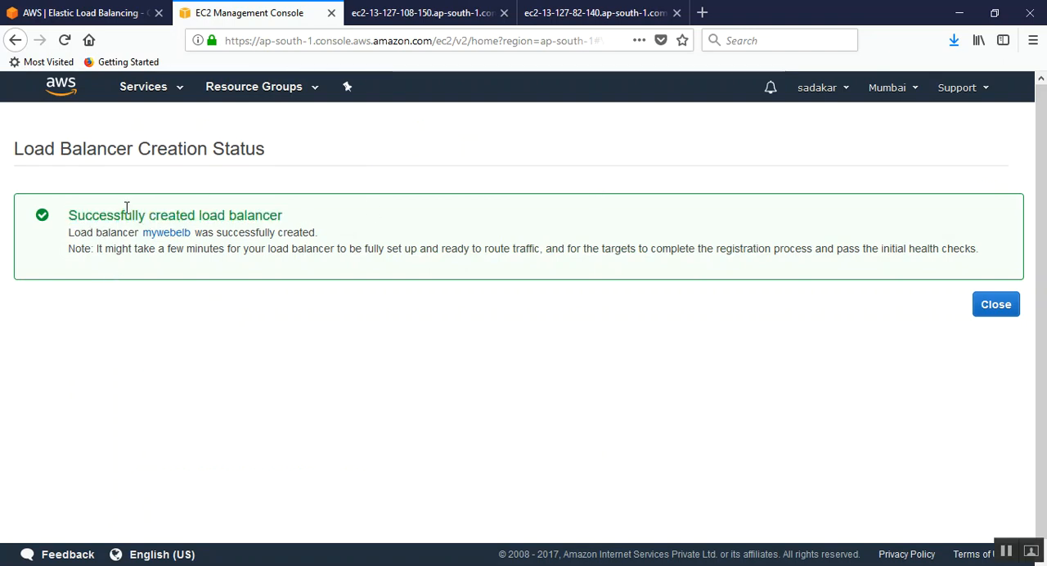
pyautogui.click(1003, 307)
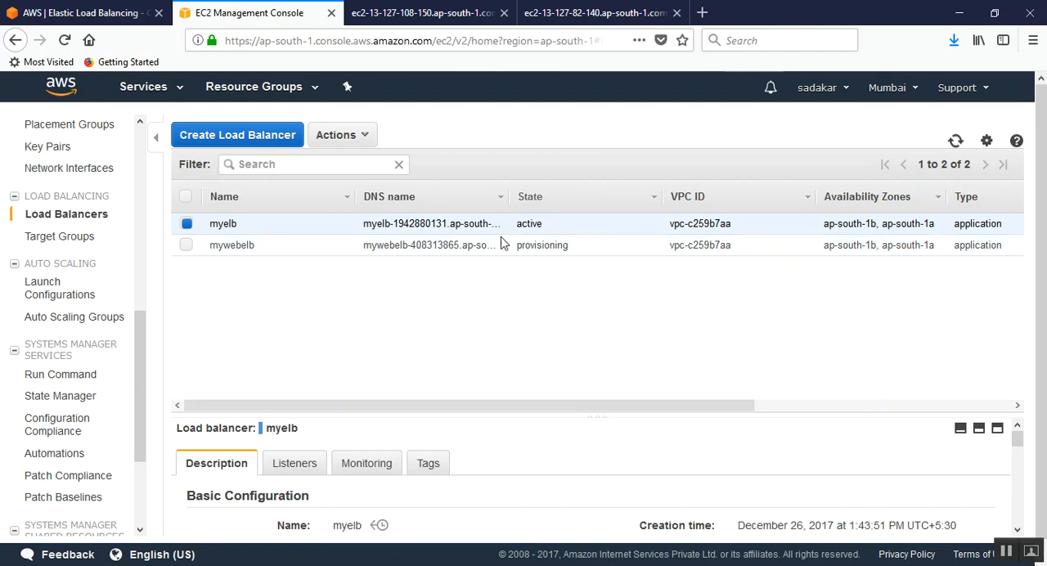
# Step: Enlarge the details pane, select the mywebelb load balancer and browse its listeners, monitoring and tags before returning to its description
pyautogui.moveTo(529, 413); pyautogui.dragTo(584, 297)
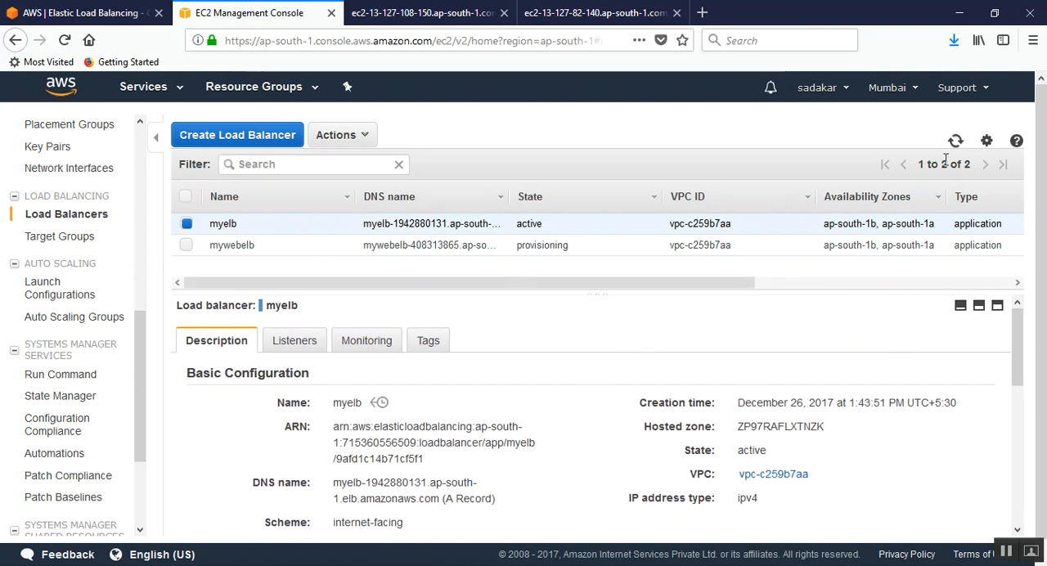
pyautogui.click(316, 247)
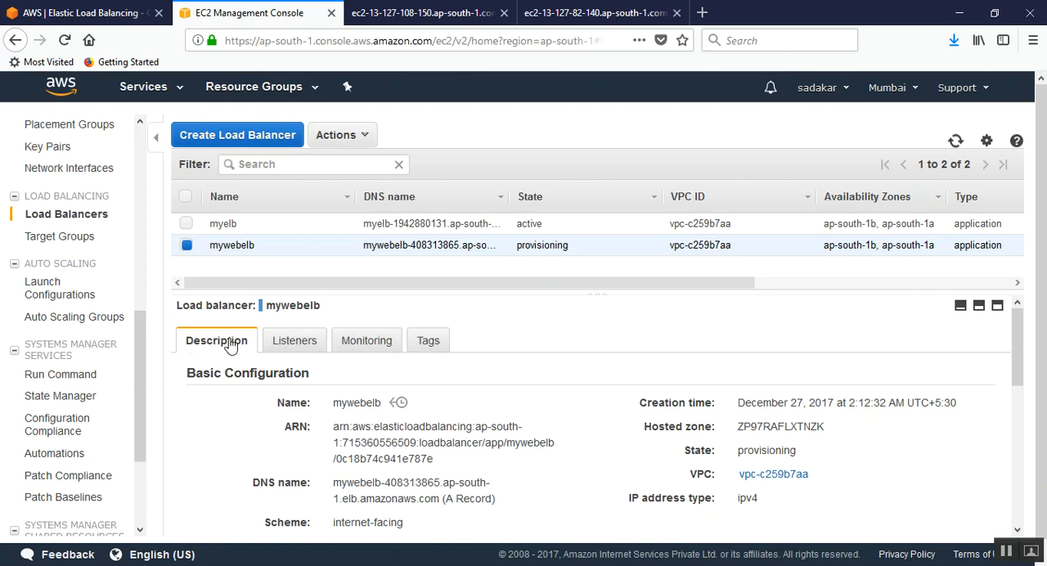
pyautogui.click(285, 342)
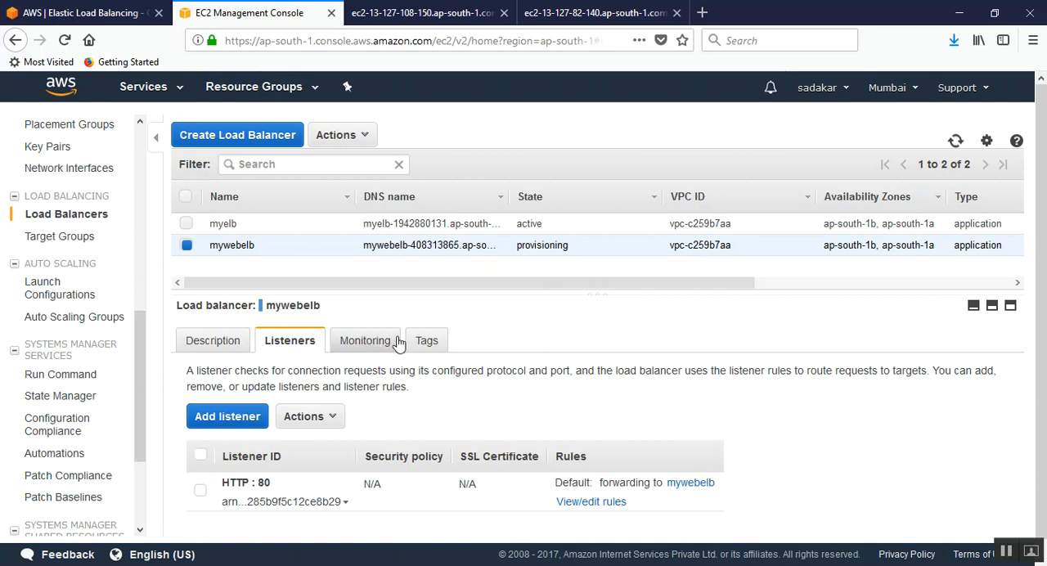
pyautogui.click(370, 340)
pyautogui.click(427, 342)
pyautogui.click(216, 346)
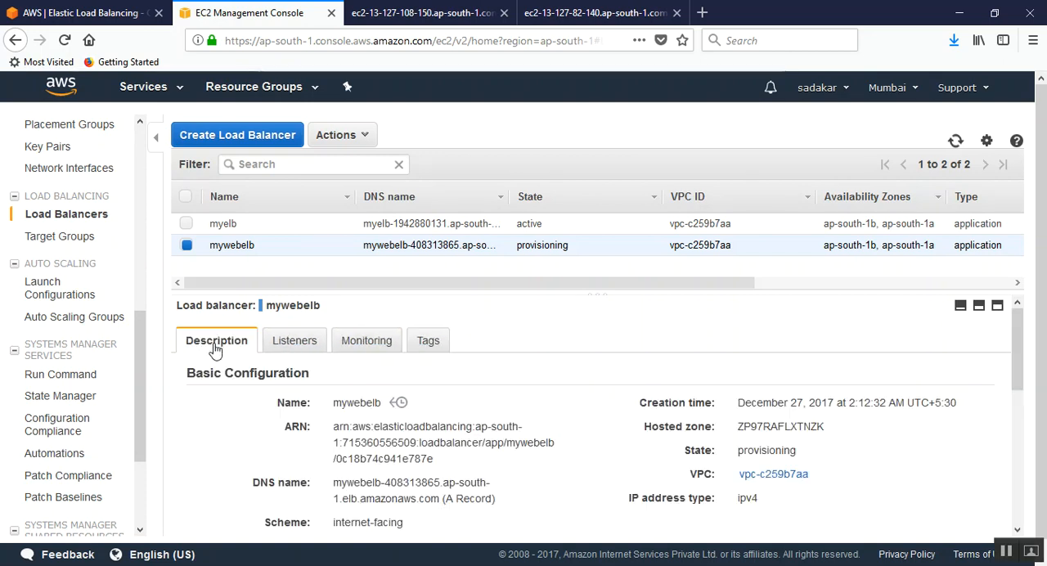
# Step: Examine mywebelb's basic configuration, including its scheme, type, availability zones and security groups
pyautogui.scroll(-2, 365, 399)
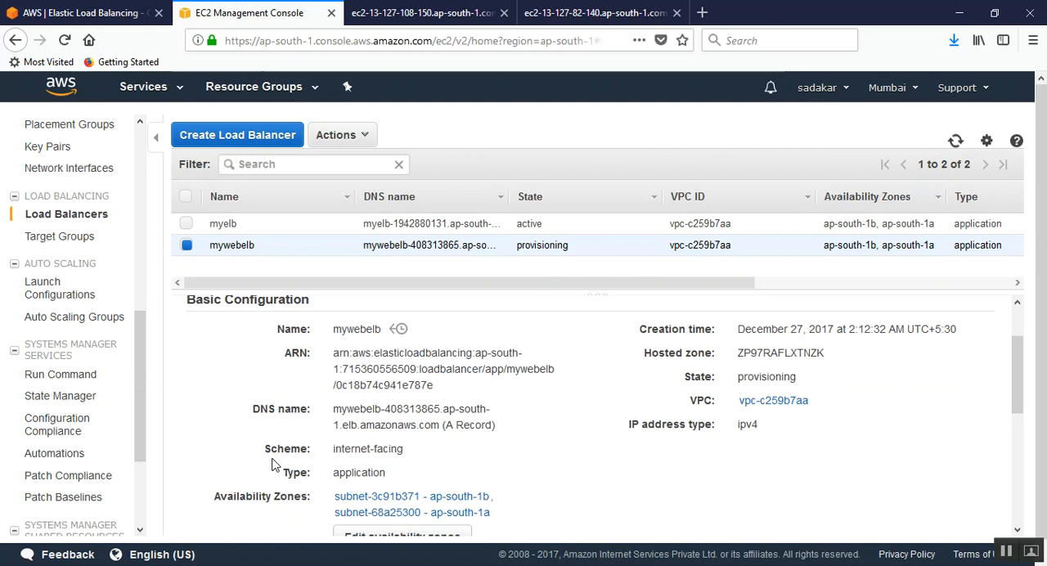
pyautogui.moveTo(266, 448); pyautogui.dragTo(313, 472)
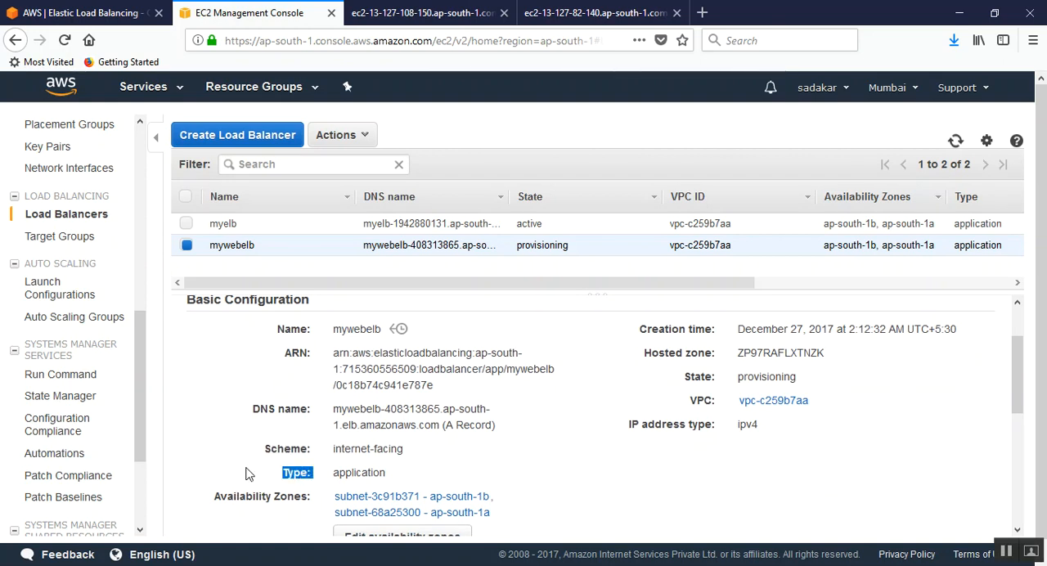
pyautogui.scroll(-3, 262, 458)
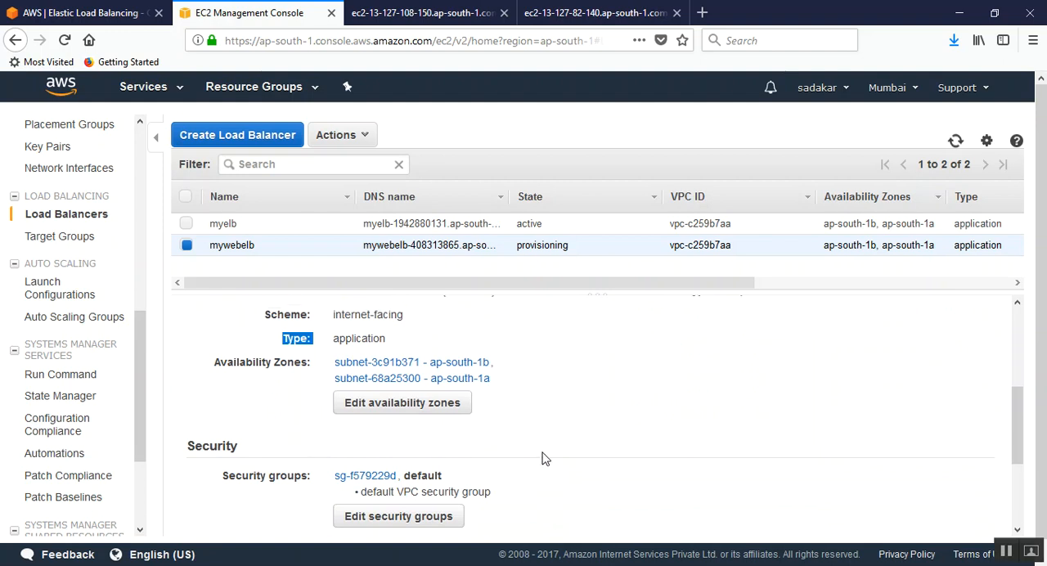
pyautogui.scroll(3, 541, 458)
pyautogui.scroll(2, 556, 464)
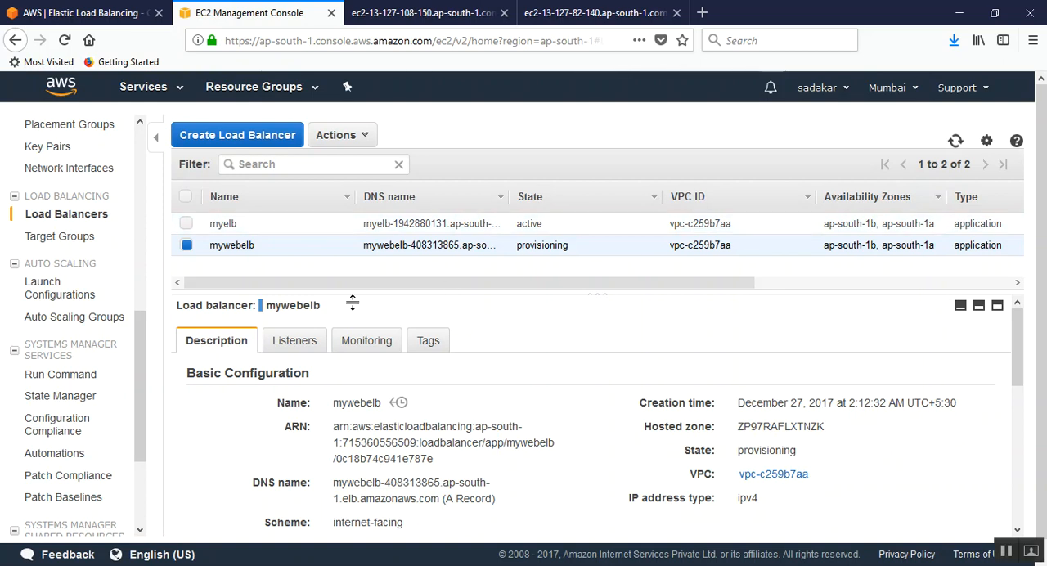
# Step: Show mywebelb's listeners and check which actions are offered for them
pyautogui.click(278, 342)
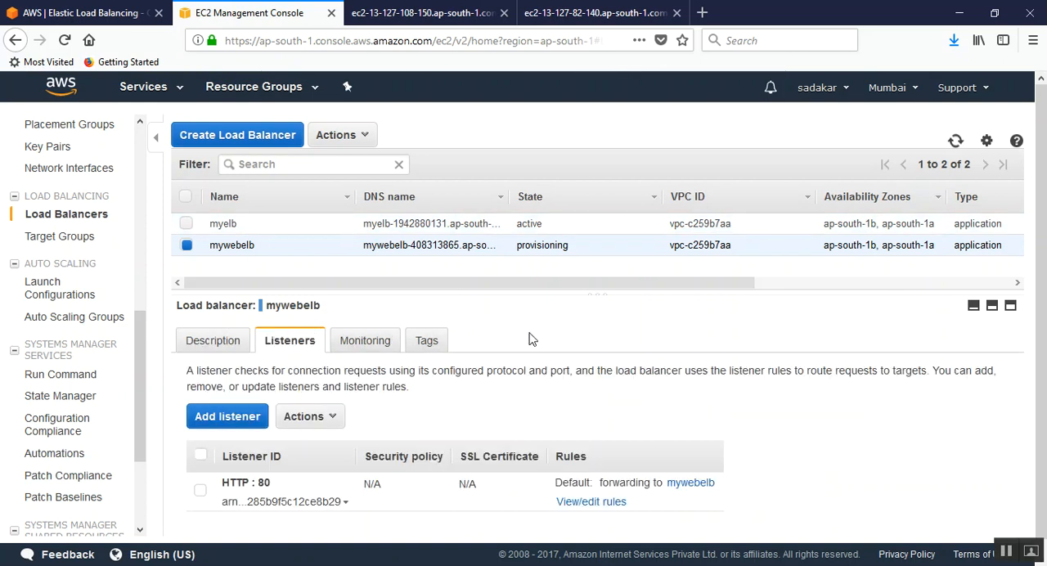
pyautogui.scroll(-1, 544, 344)
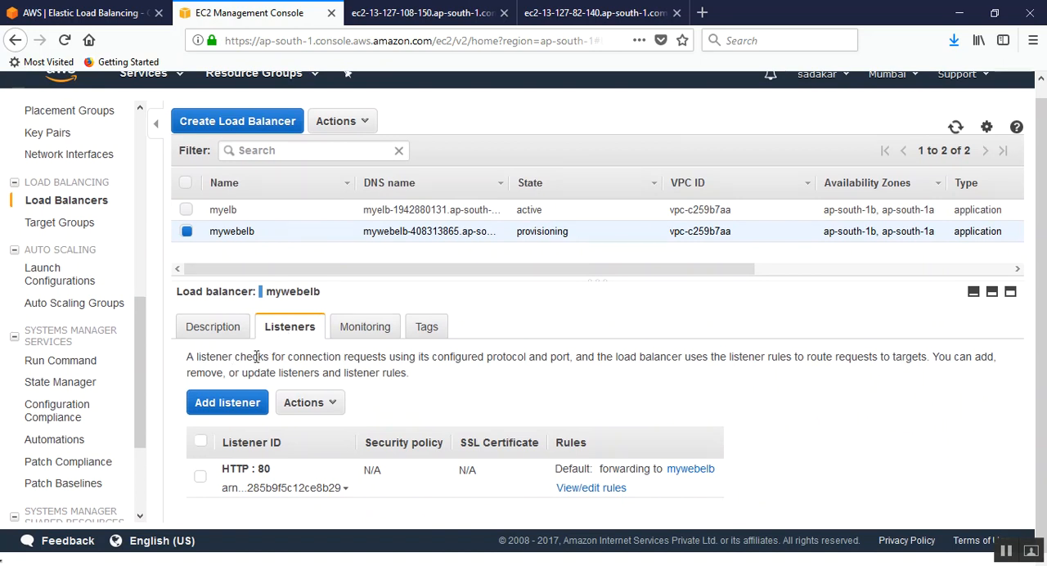
pyautogui.moveTo(191, 361); pyautogui.dragTo(287, 372)
pyautogui.click(540, 375)
pyautogui.click(333, 405)
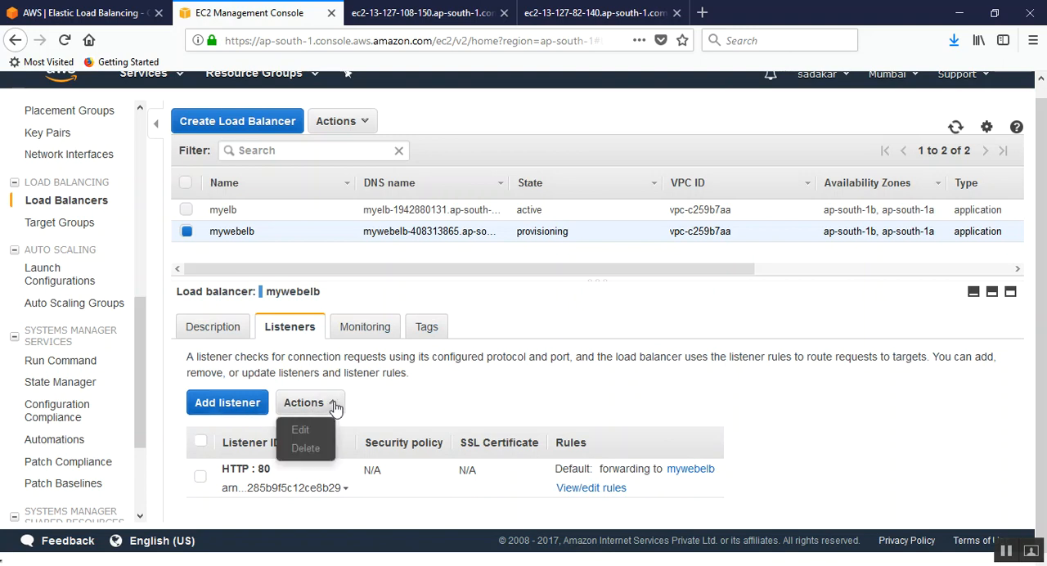
pyautogui.click(449, 395)
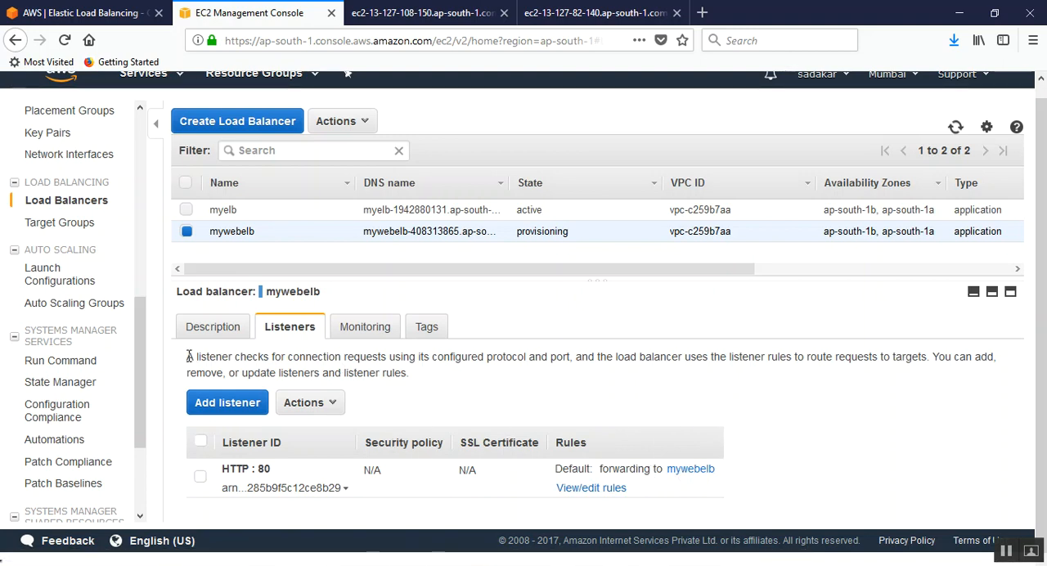
# Step: Highlight the explanation of what a listener does and refresh the load balancer list to check mywebelb's state
pyautogui.moveTo(187, 362); pyautogui.dragTo(455, 379)
pyautogui.click(444, 377)
pyautogui.moveTo(189, 358); pyautogui.dragTo(446, 378)
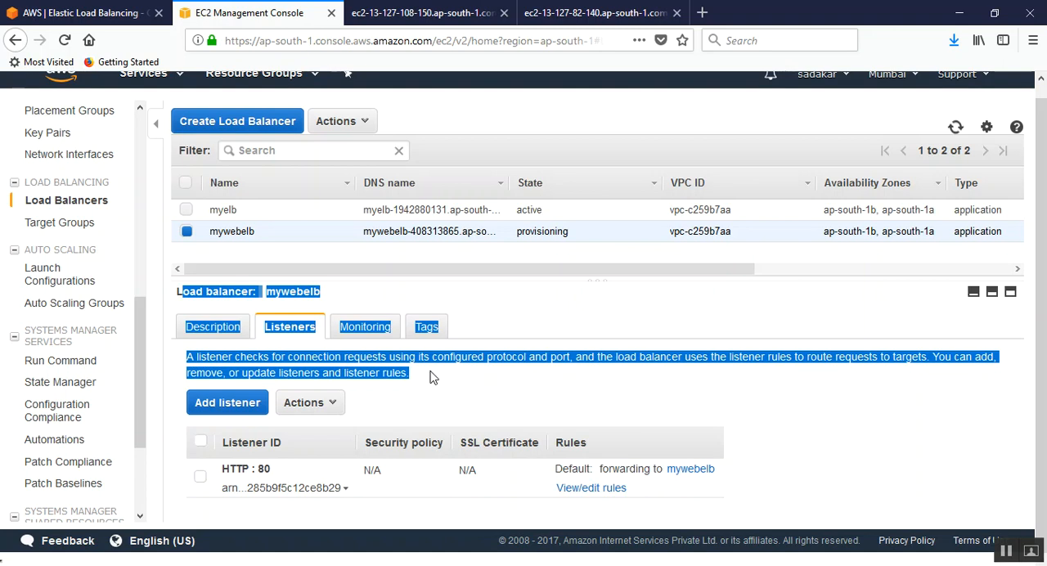
pyautogui.click(420, 376)
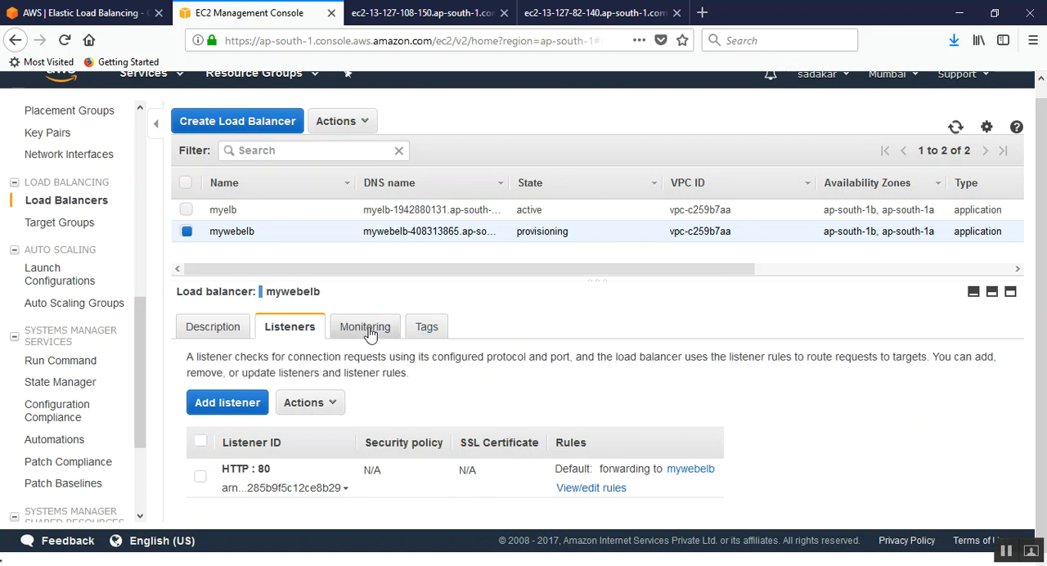
pyautogui.click(957, 128)
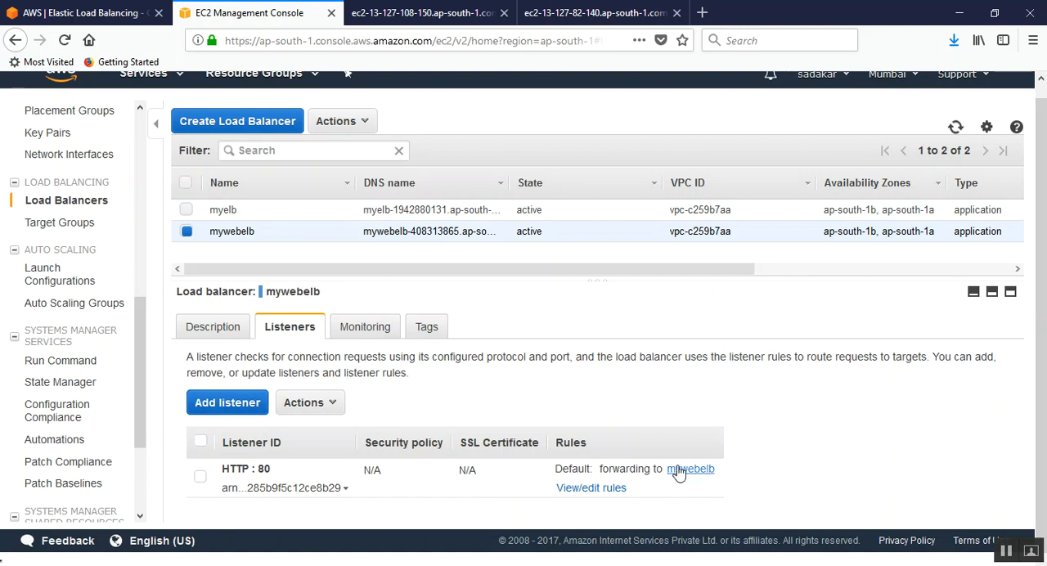
# Step: Look through mywebelb's monitoring metrics, tags and basic configuration, ending on its listeners
pyautogui.click(365, 329)
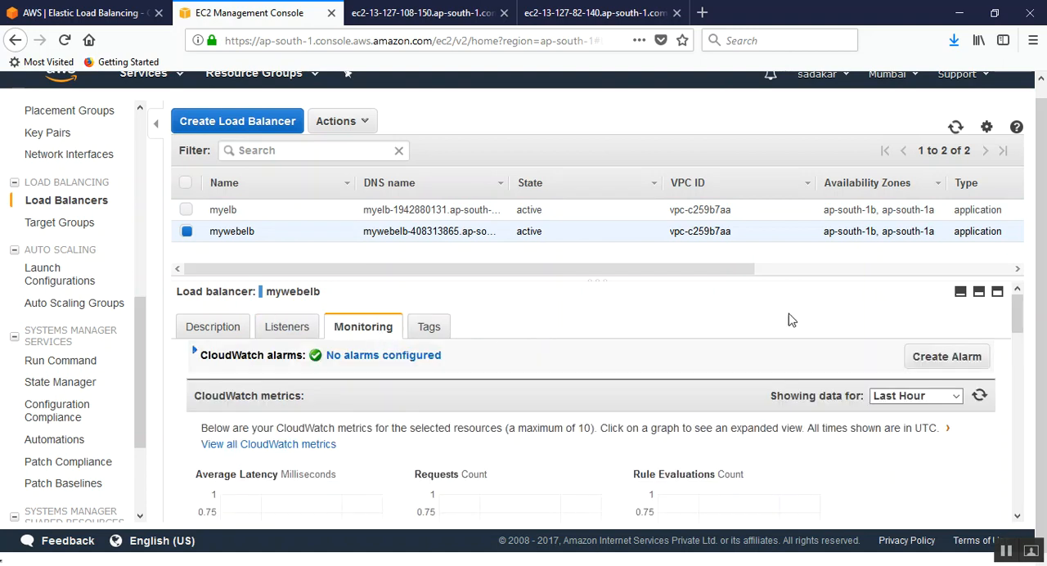
pyautogui.scroll(-1, 816, 351)
pyautogui.scroll(-3, 736, 360)
pyautogui.scroll(4, 572, 344)
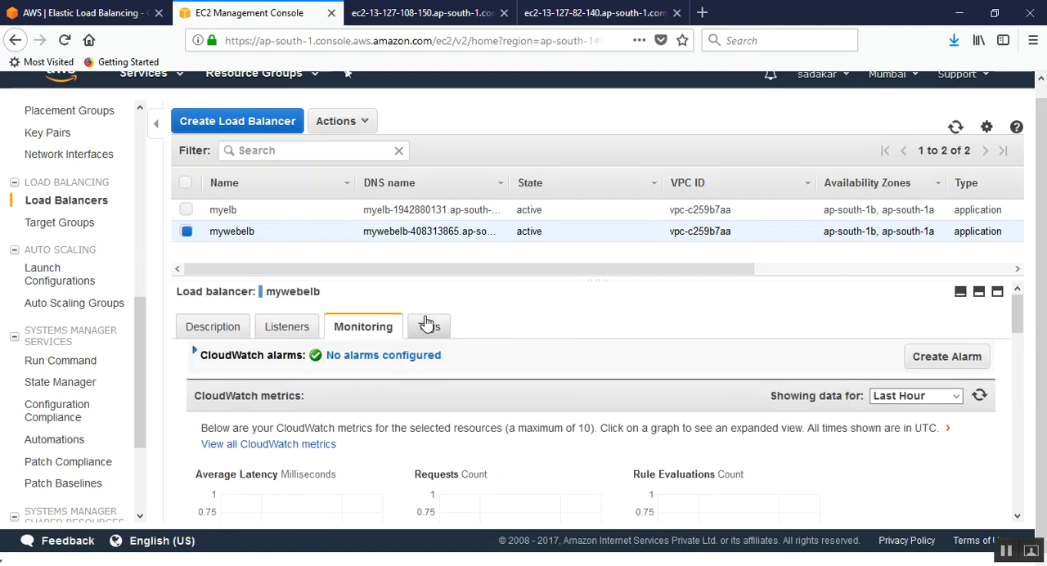
pyautogui.click(425, 327)
pyautogui.click(356, 329)
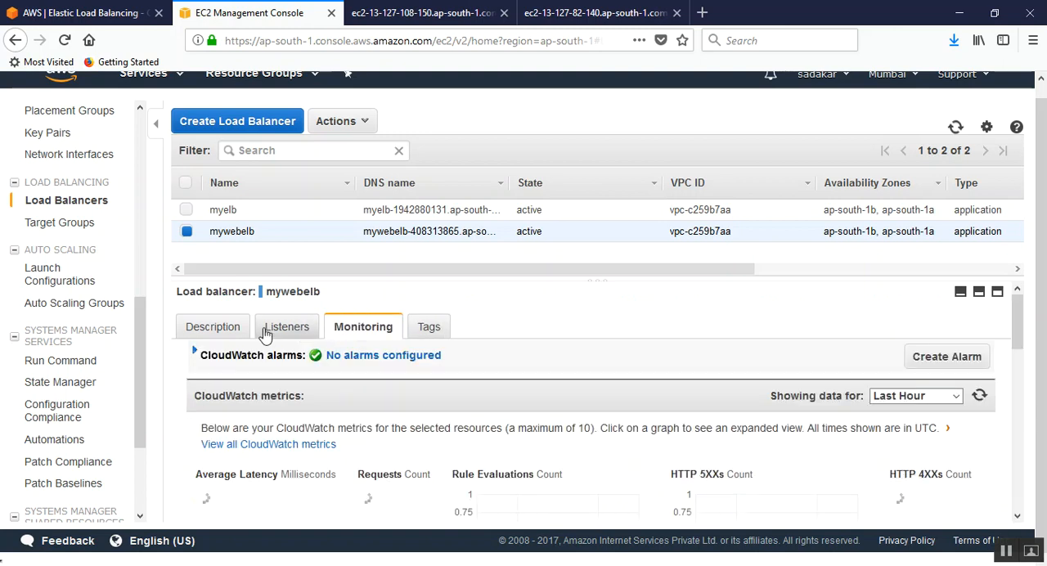
pyautogui.click(222, 329)
pyautogui.scroll(-3, 848, 376)
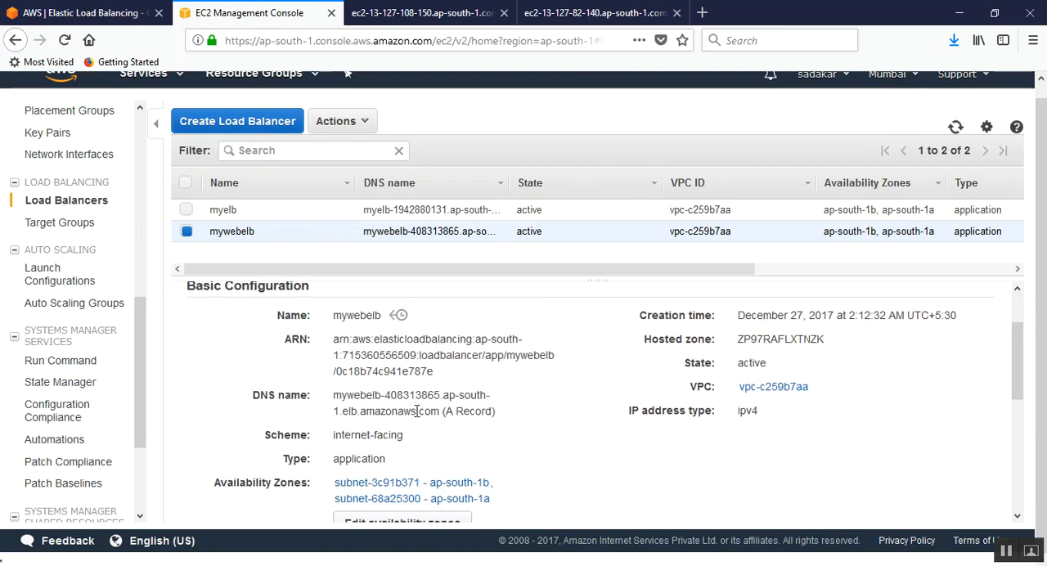
pyautogui.scroll(3, 393, 406)
pyautogui.click(292, 330)
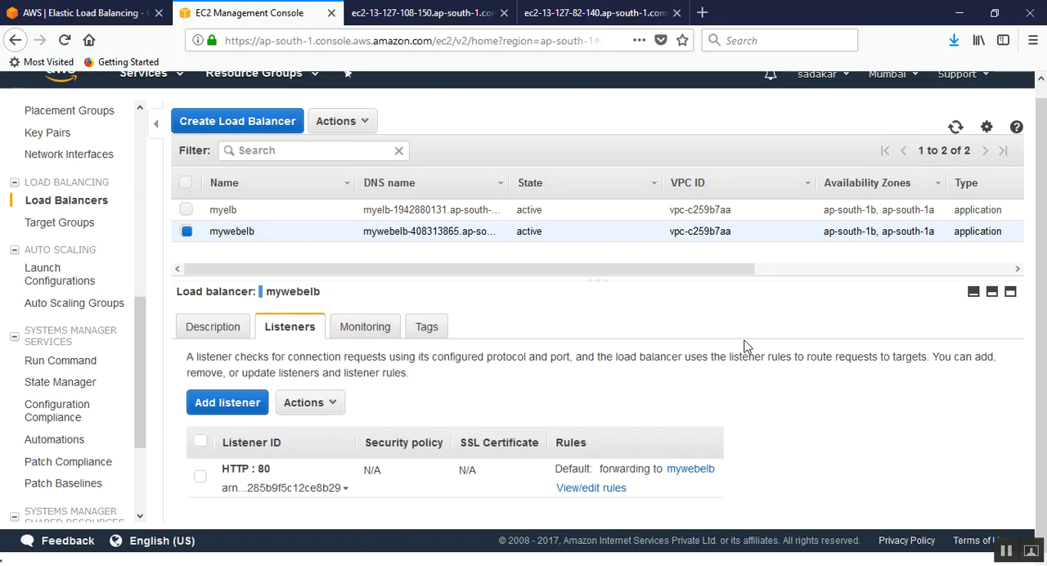
# Step: Open the target group that the HTTP : 80 listener forwards to and examine its basic configuration
pyautogui.click(681, 469)
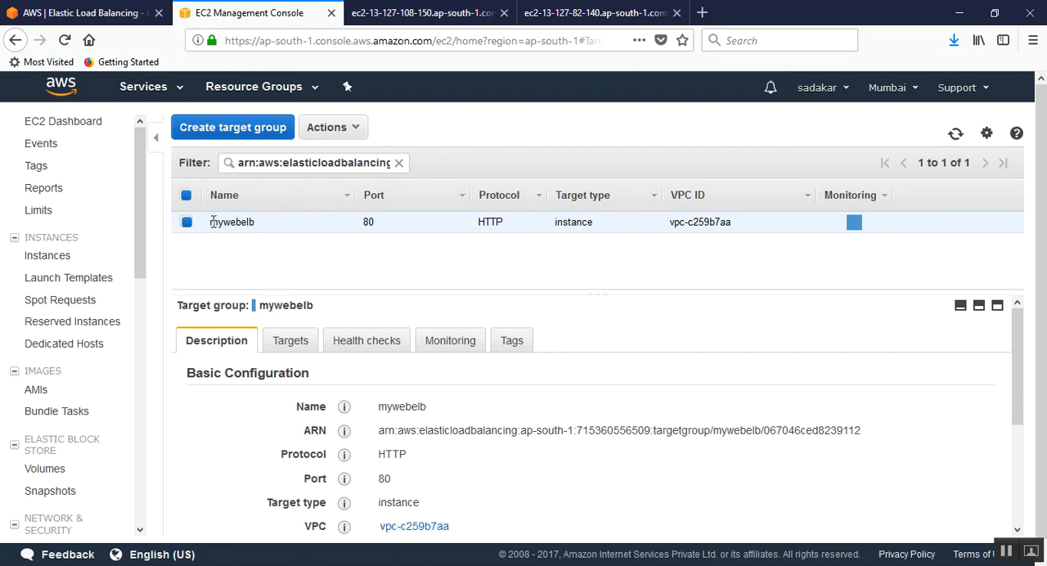
pyautogui.moveTo(209, 229); pyautogui.dragTo(275, 227)
pyautogui.click(258, 252)
pyautogui.scroll(-3, 585, 403)
pyautogui.scroll(3, 585, 404)
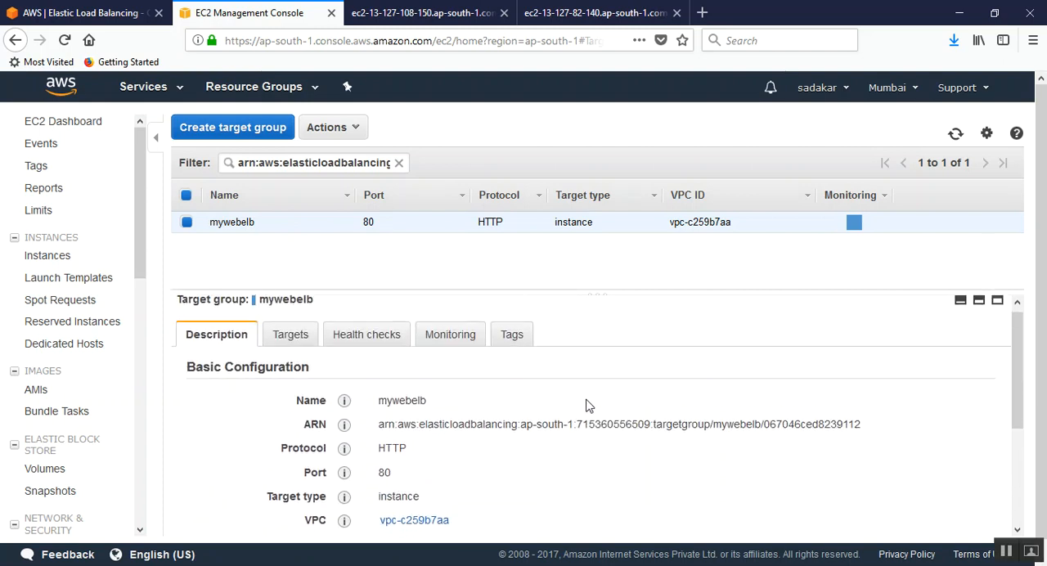
pyautogui.scroll(-3, 586, 406)
pyautogui.scroll(3, 586, 406)
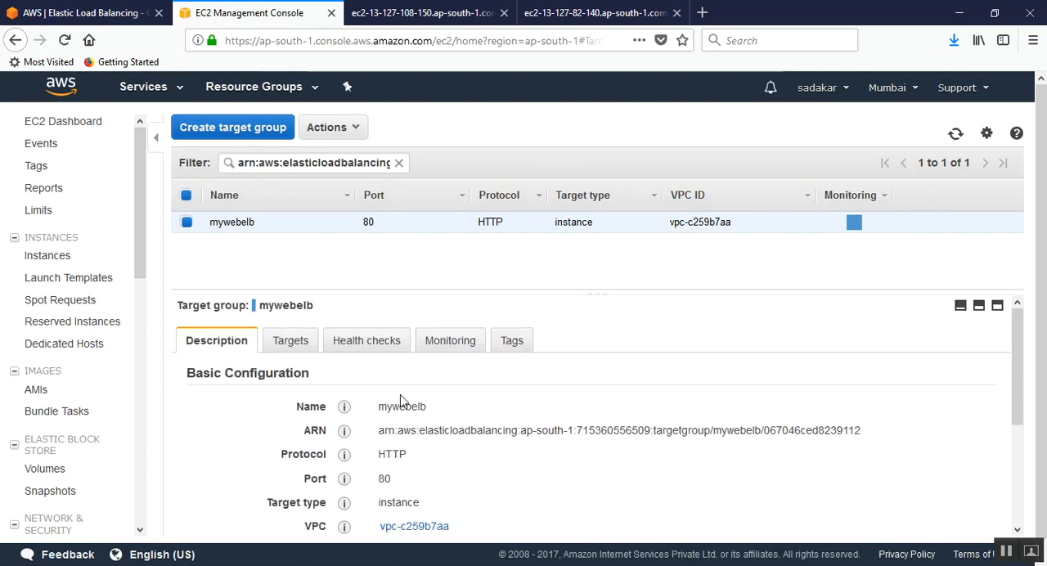
# Step: Examine the mywebelb target group's registered targets, their health status and the availability zone summary
pyautogui.click(298, 346)
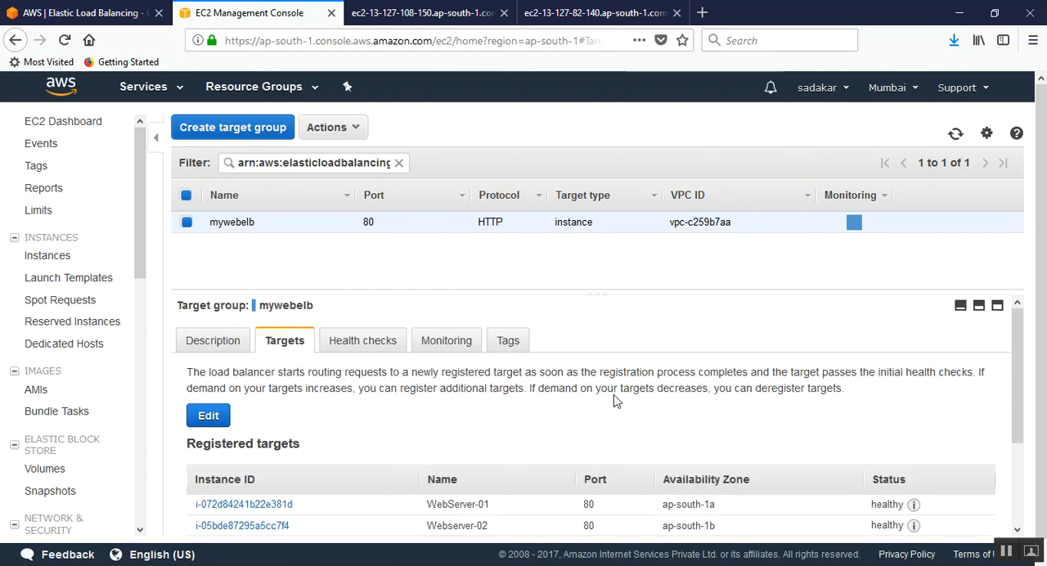
pyautogui.scroll(-2, 611, 395)
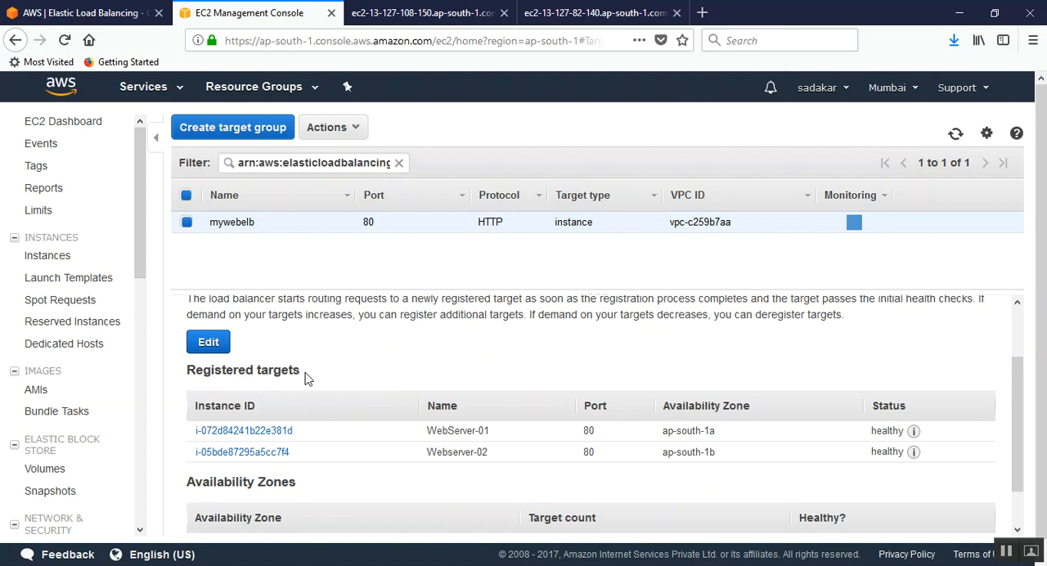
pyautogui.moveTo(310, 377); pyautogui.dragTo(188, 375)
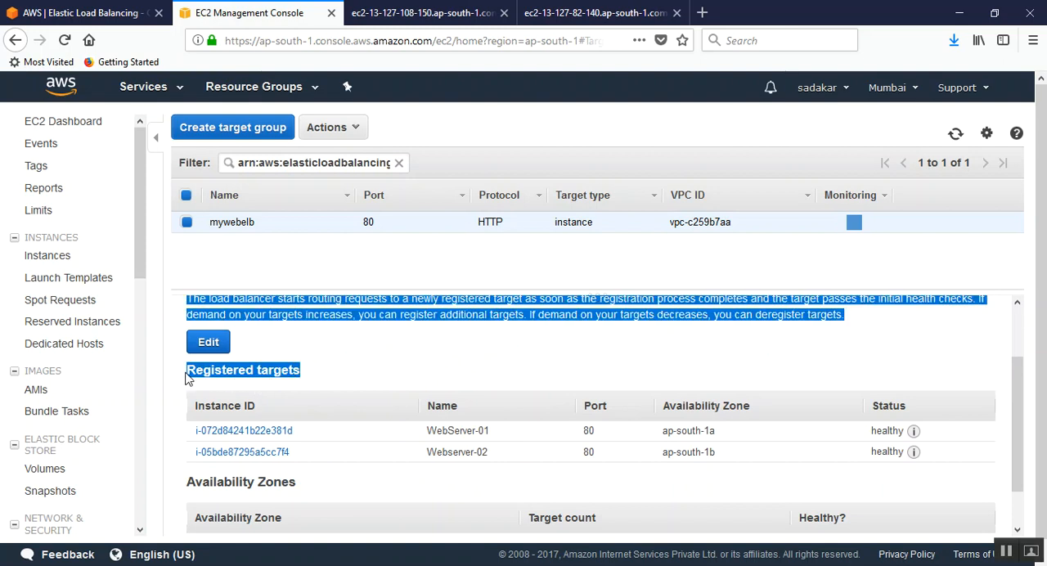
pyautogui.click(246, 365)
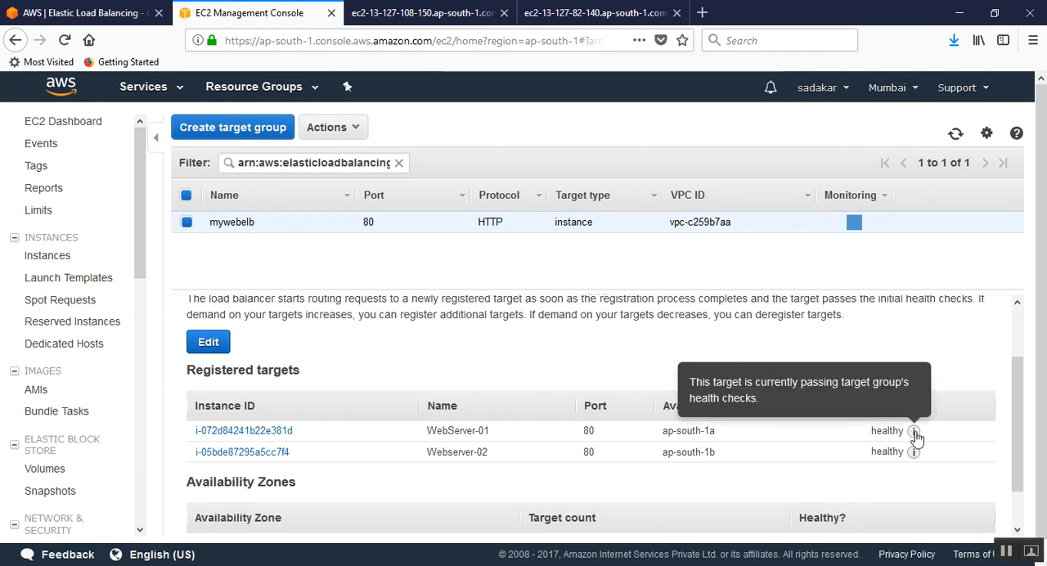
pyautogui.moveTo(871, 433)
pyautogui.mouseDown()
pyautogui.moveTo(908, 433)
pyautogui.moveTo(882, 451)
pyautogui.moveTo(905, 450)
pyautogui.mouseUp()
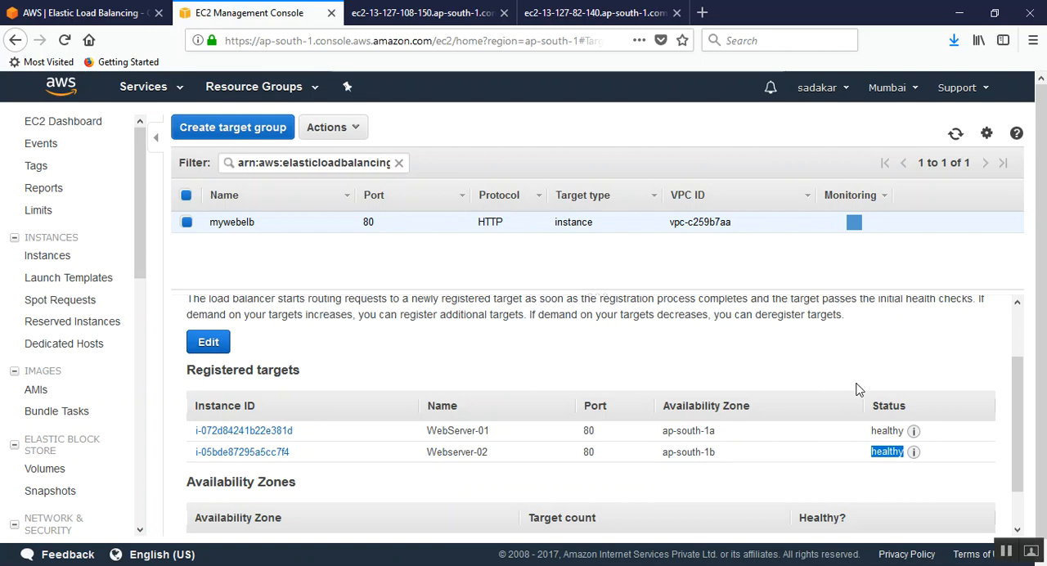
pyautogui.scroll(-1, 839, 391)
pyautogui.scroll(-1, 838, 393)
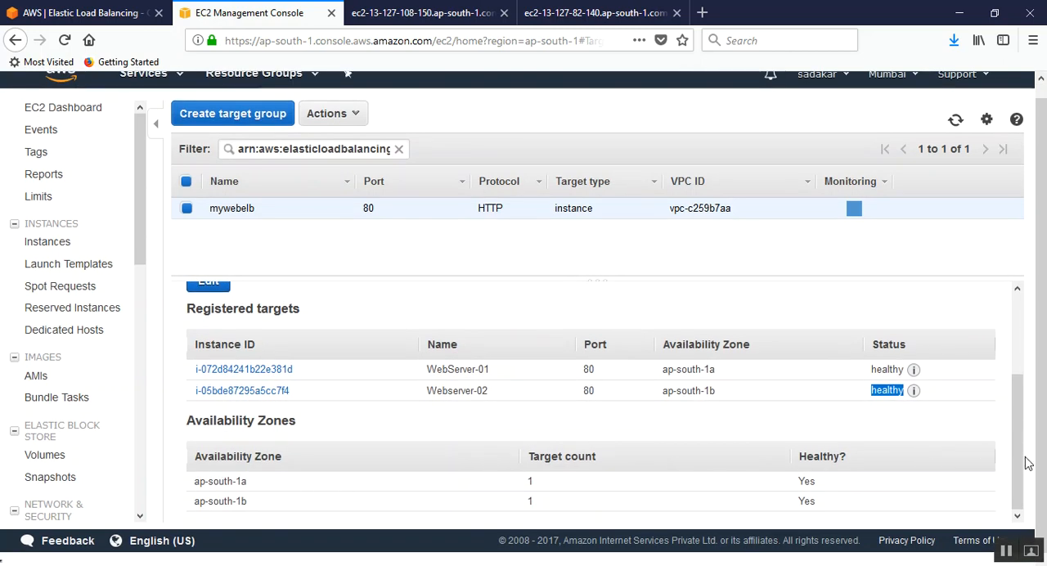
pyautogui.moveTo(1021, 467); pyautogui.dragTo(1020, 360)
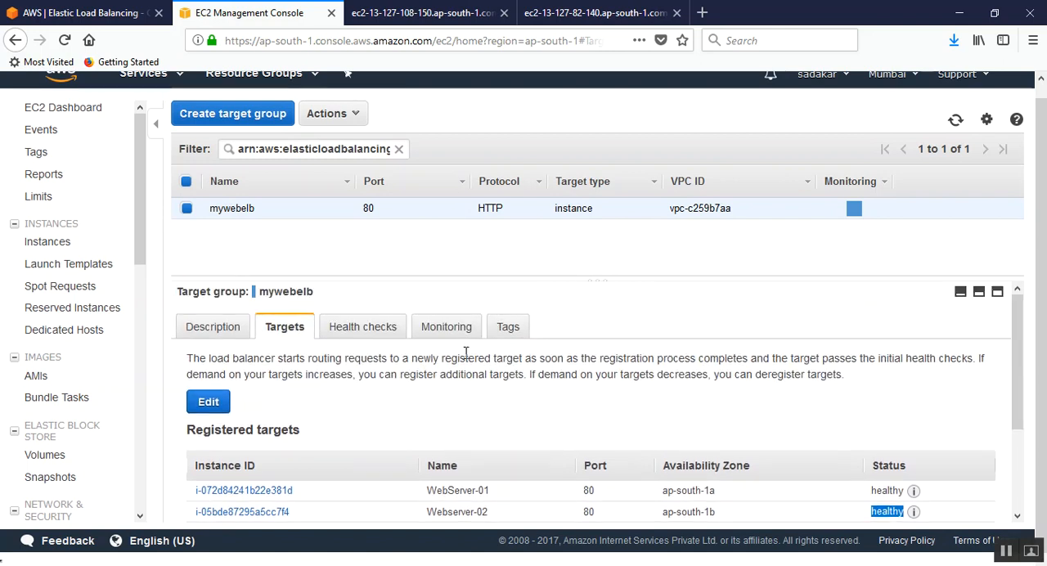
# Step: Show the target group's health check settings, and switch to the Notepad notes to highlight the health check explanation
pyautogui.click(367, 331)
pyautogui.scroll(-1, 457, 365)
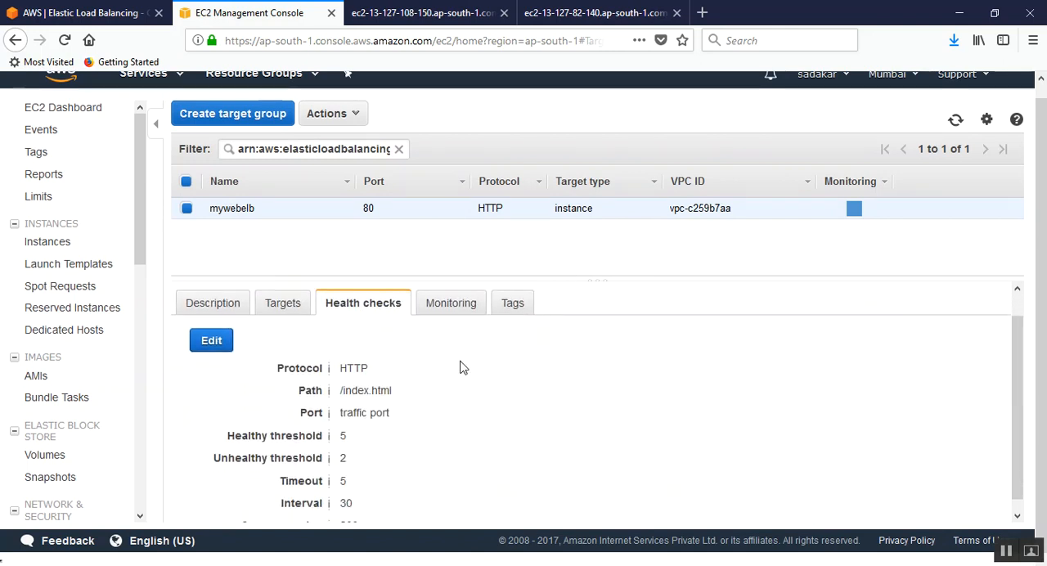
pyautogui.hotkey('alt', 'Tab')
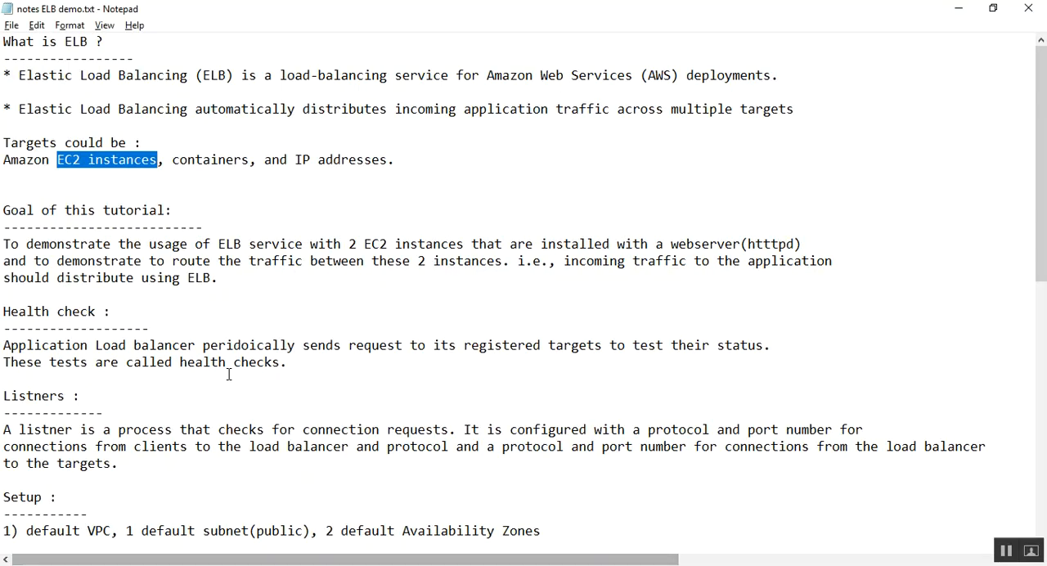
pyautogui.moveTo(12, 310); pyautogui.dragTo(107, 310)
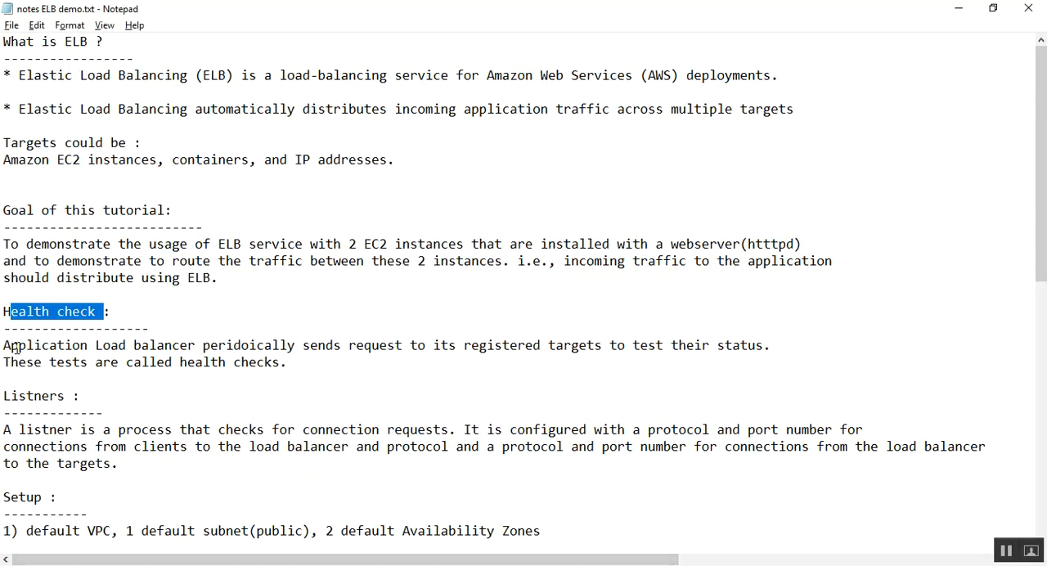
pyautogui.moveTo(5, 345); pyautogui.dragTo(777, 350)
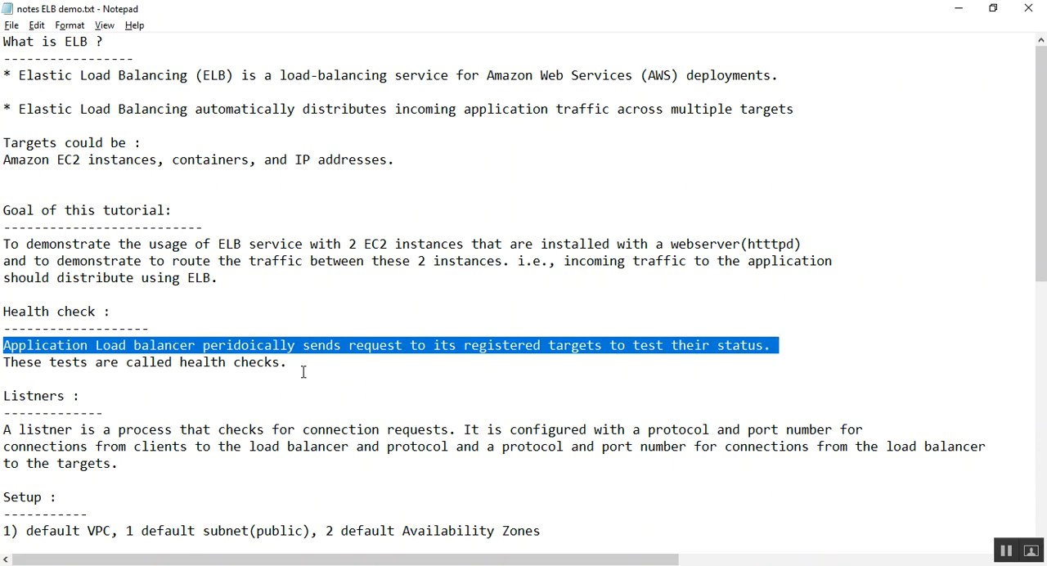
pyautogui.click(266, 370)
pyautogui.moveTo(305, 363); pyautogui.dragTo(3, 364)
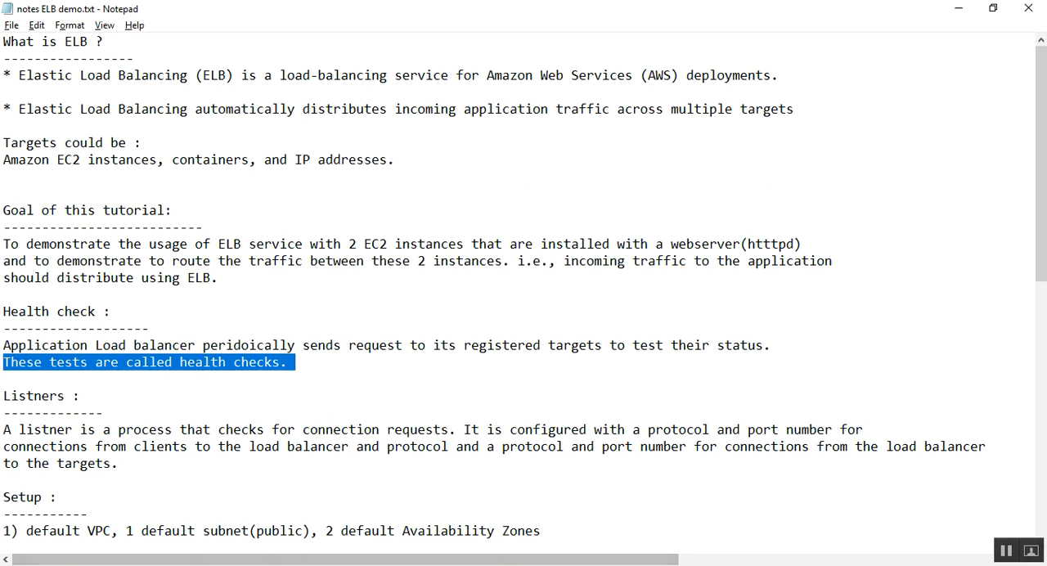
# Step: Compare the load balancer diagram in Photos with the Notepad notes and look through the listener and setup sections
pyautogui.click(374, 565)
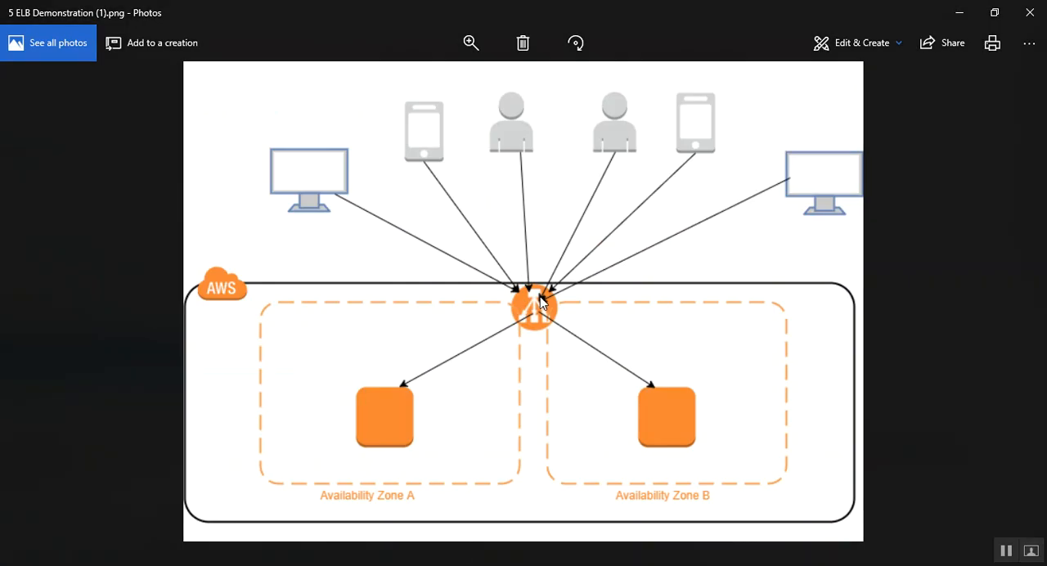
pyautogui.hotkey('alt', 'Tab')
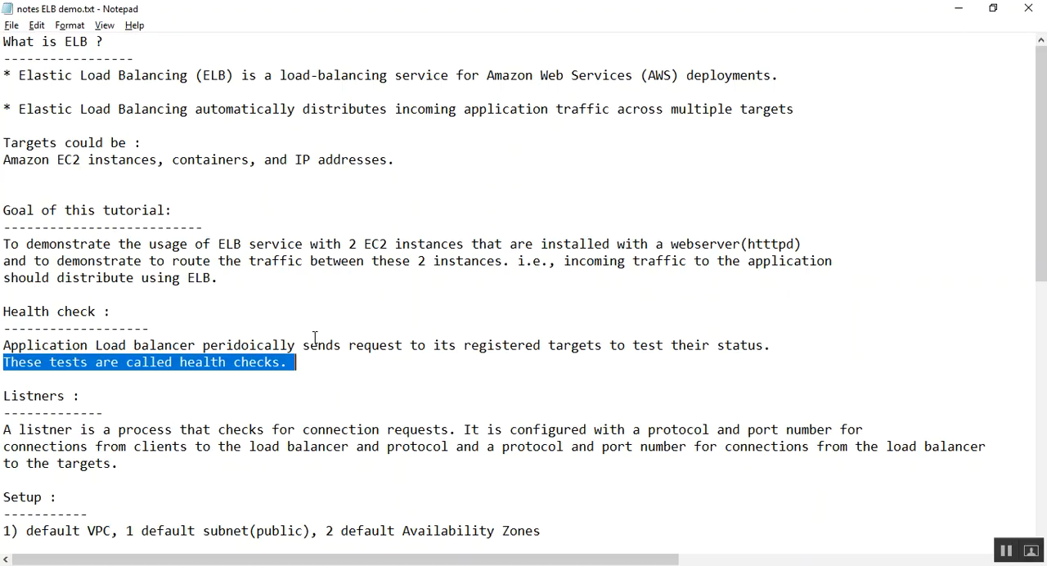
pyautogui.hotkey('alt', 'Tab')
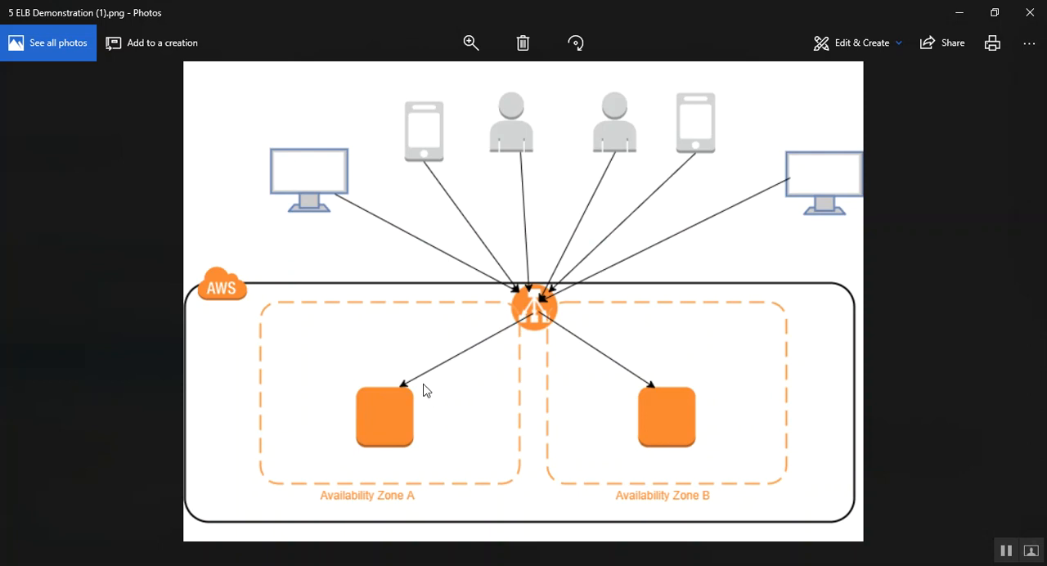
pyautogui.hotkey('alt', 'Tab')
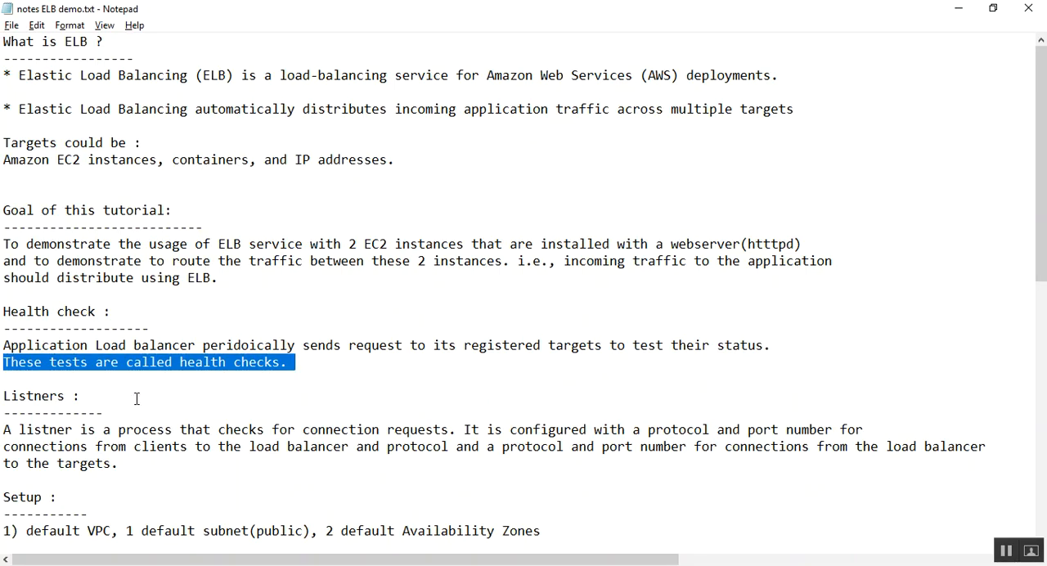
pyautogui.click(136, 398)
pyautogui.scroll(-2, 188, 368)
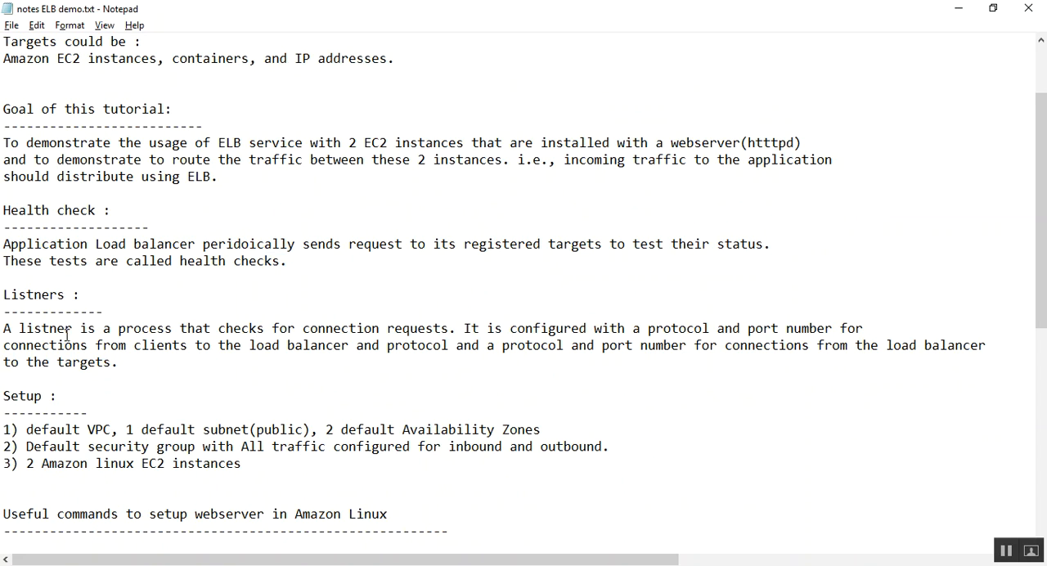
pyautogui.scroll(-7, 154, 336)
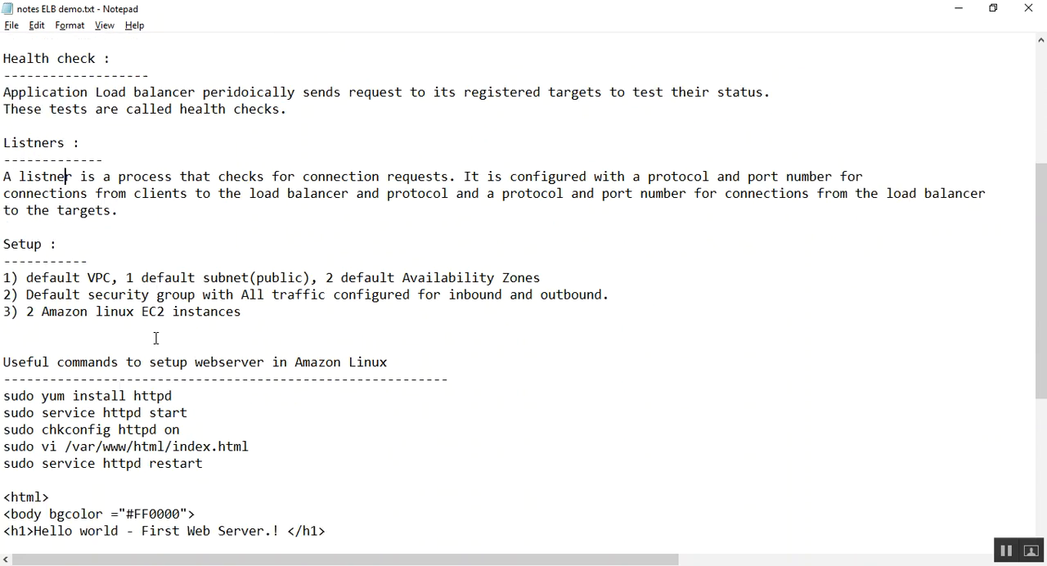
# Step: Switch back to the EC2 console in Firefox and review the target group's health check settings and monitoring metrics
pyautogui.hotkey('alt', 'Tab')
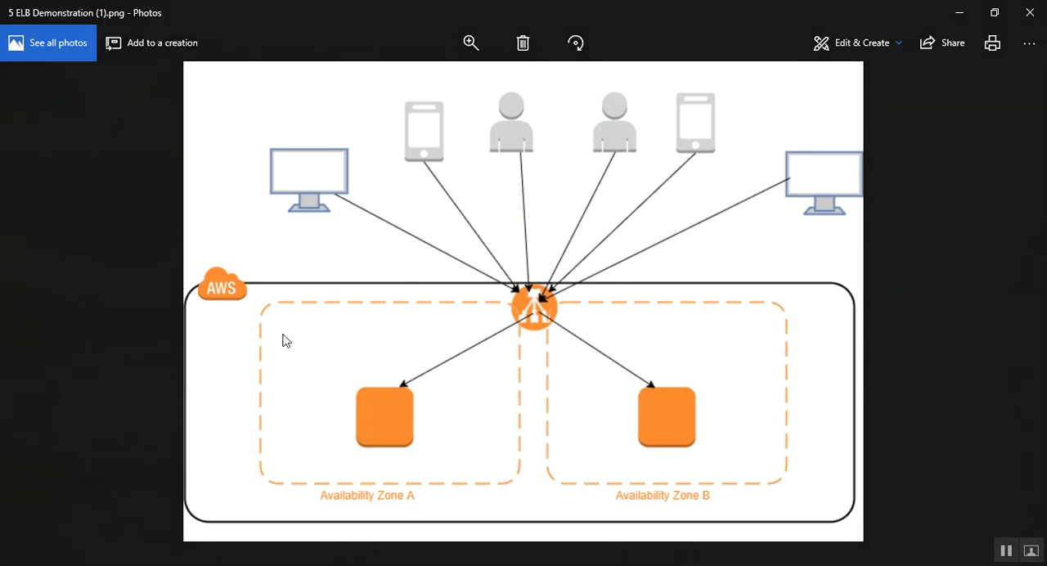
pyautogui.hotkey('alt', 'Tab')
pyautogui.hotkey('alt', 'Tab')
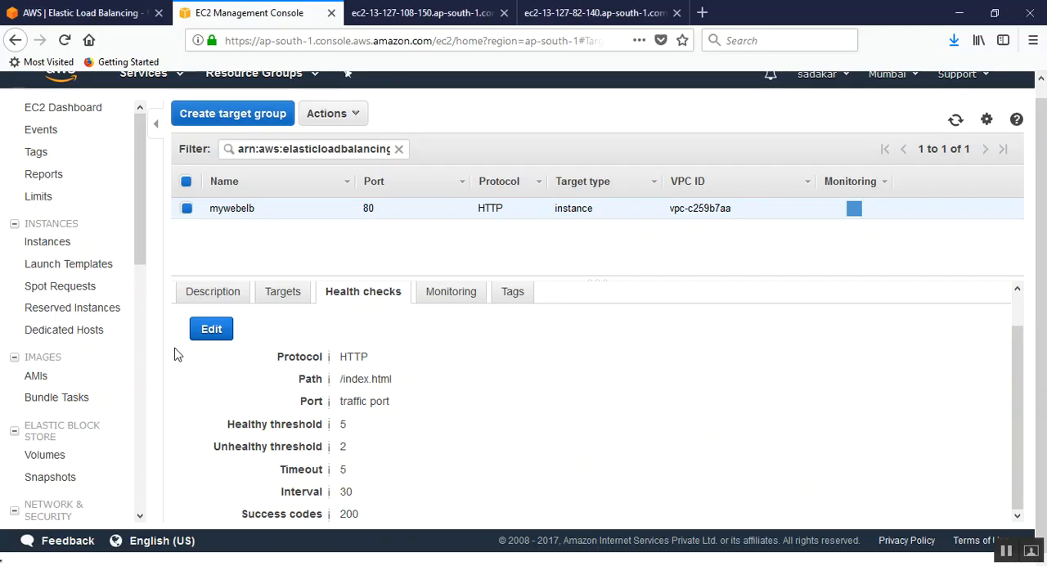
pyautogui.click(457, 298)
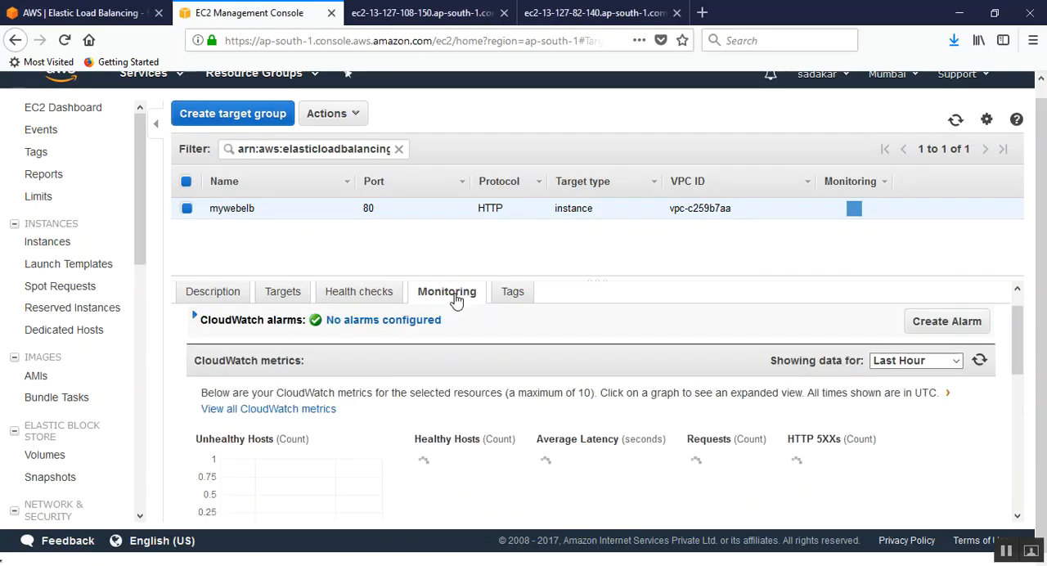
pyautogui.click(384, 297)
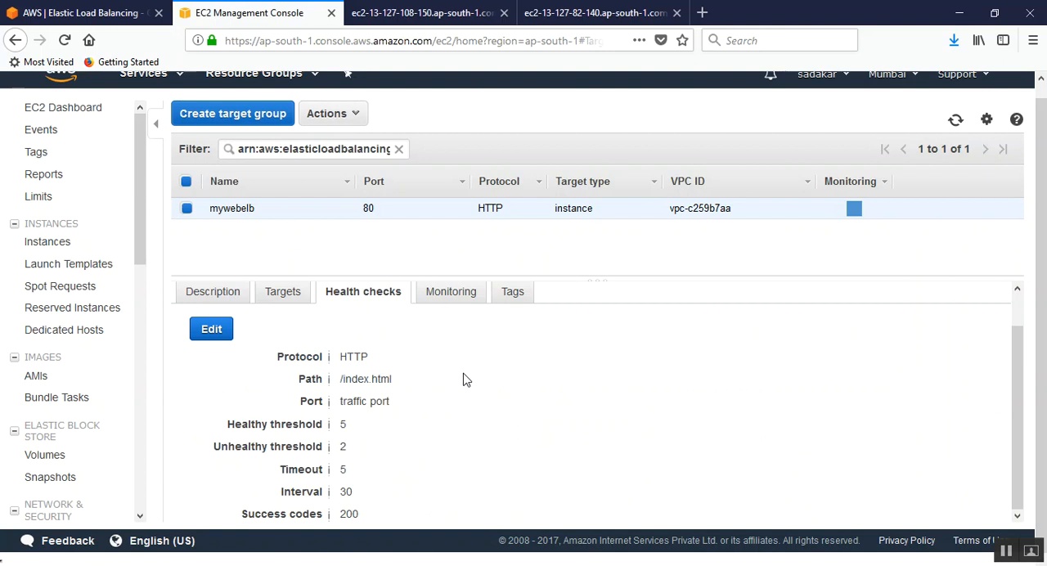
pyautogui.moveTo(1012, 388); pyautogui.dragTo(1014, 429)
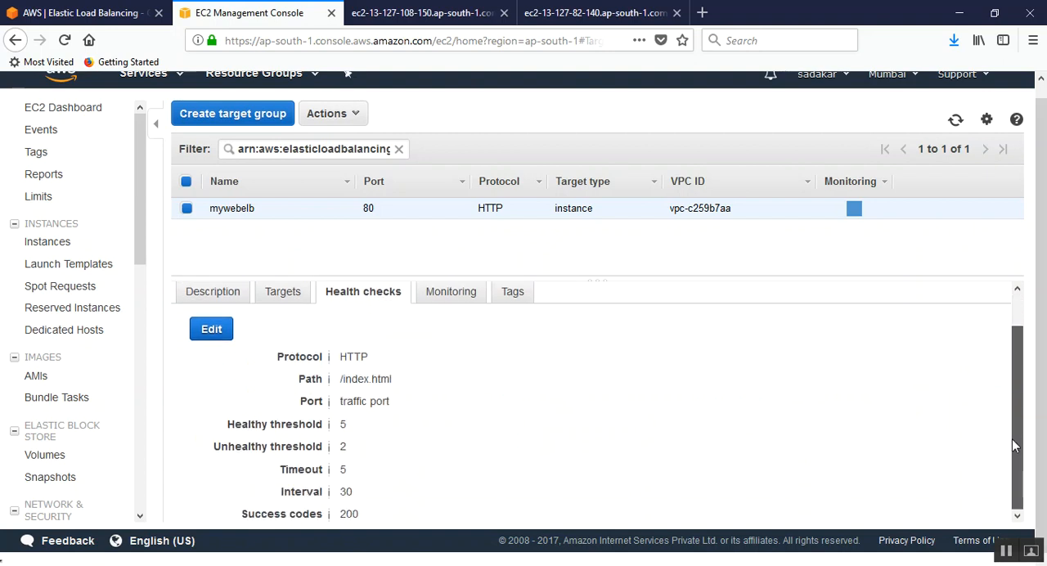
pyautogui.click(470, 298)
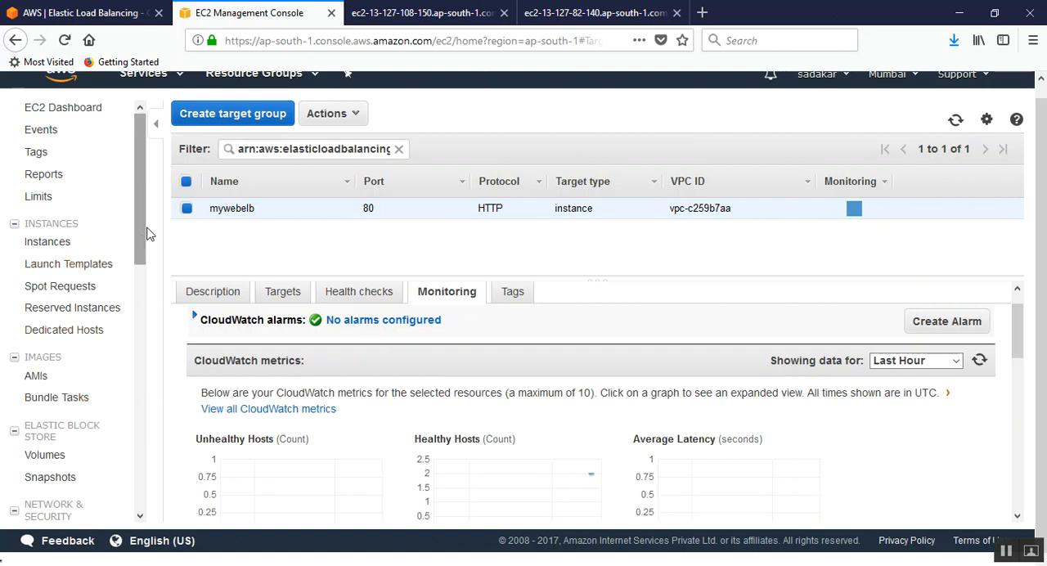
# Step: Switch between the load balancer and target group lists, ending on the unfiltered list of load balancers
pyautogui.moveTo(140, 226); pyautogui.dragTo(144, 338)
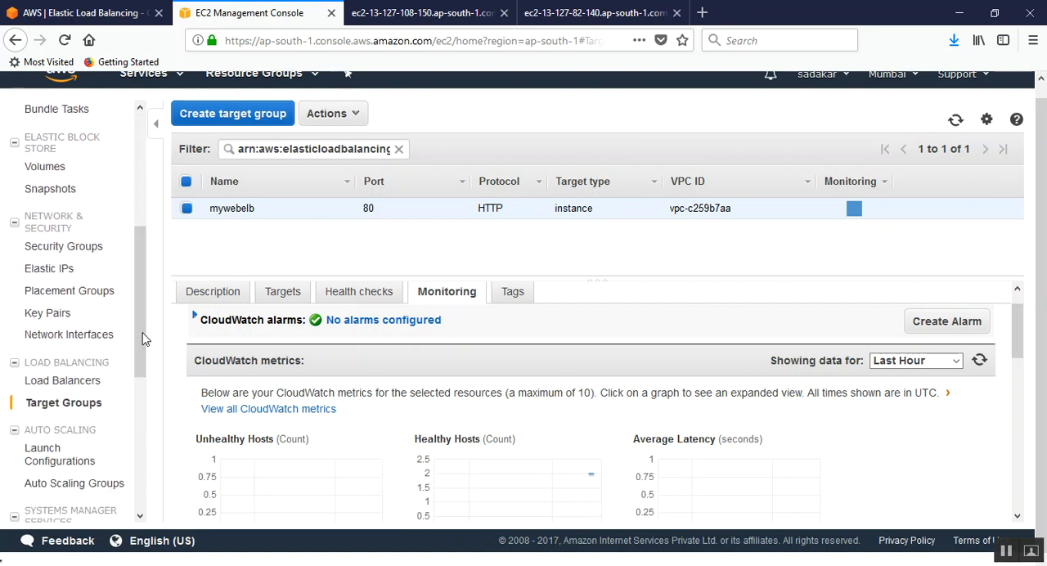
pyautogui.click(57, 389)
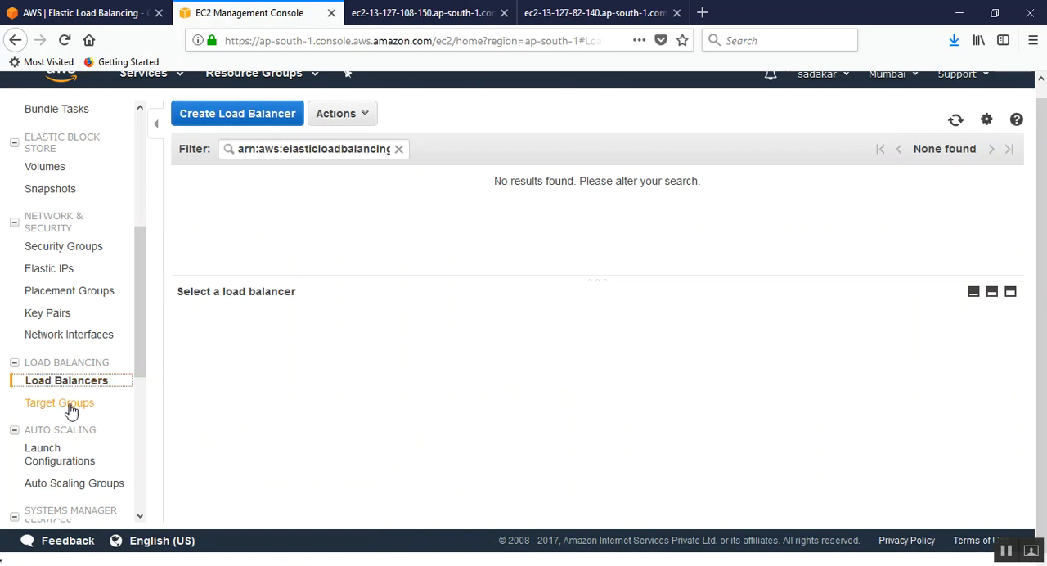
pyautogui.click(70, 409)
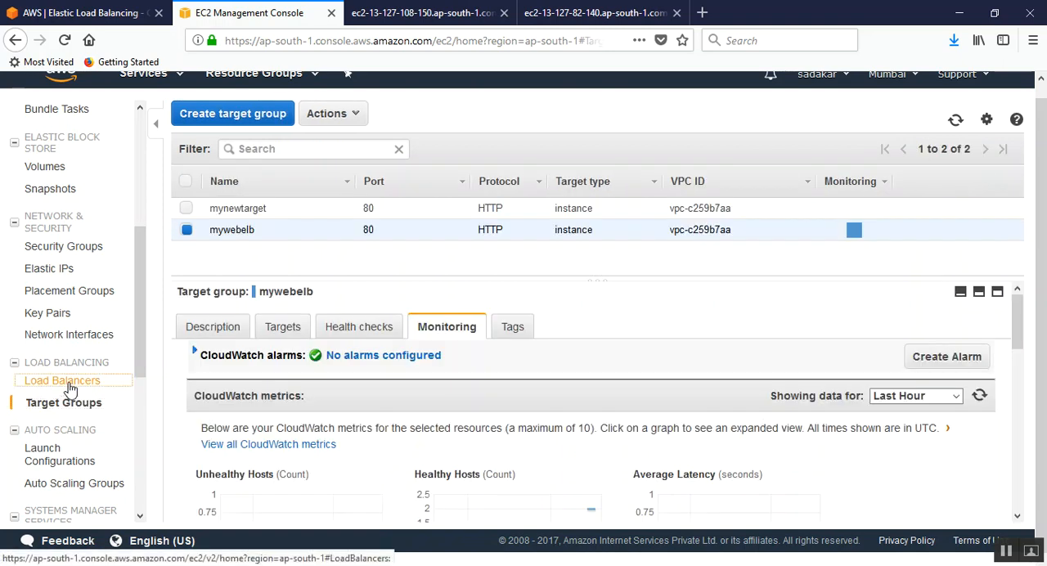
pyautogui.click(67, 383)
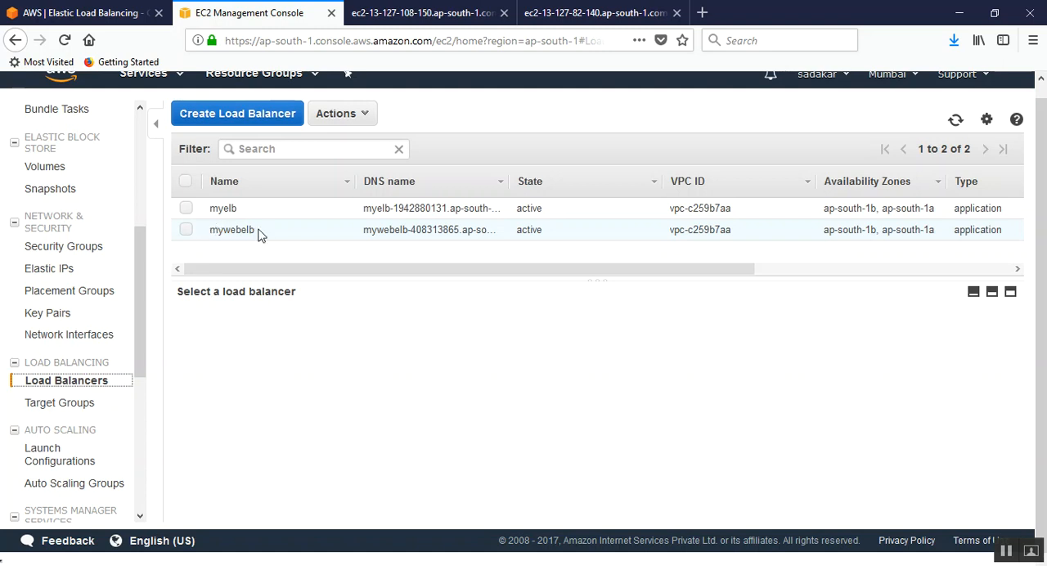
# Step: Revisit the target groups list, return to the load balancers, and review the listeners and description of mywebelb
pyautogui.click(57, 408)
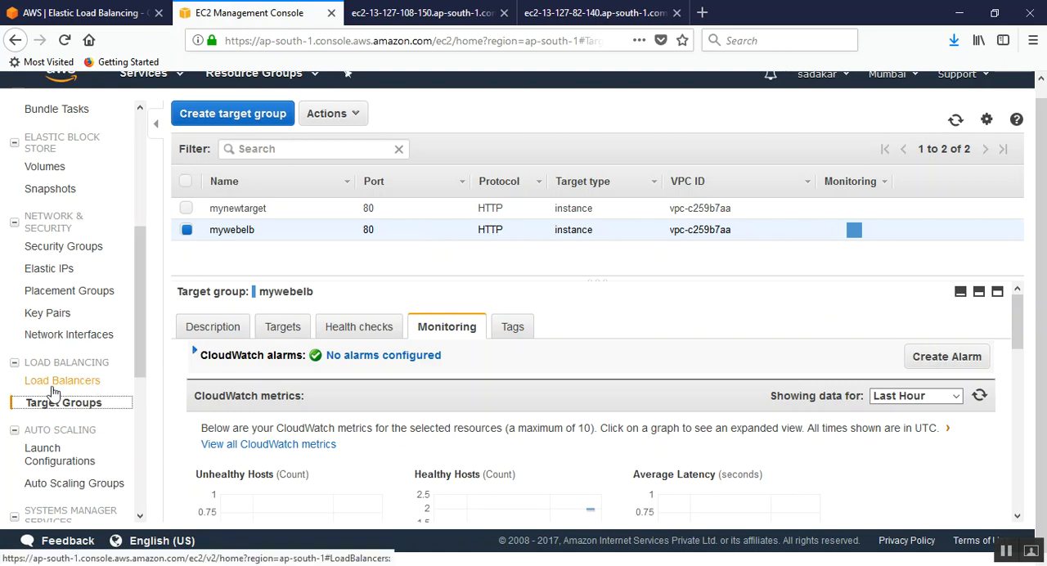
pyautogui.scroll(1, 143, 325)
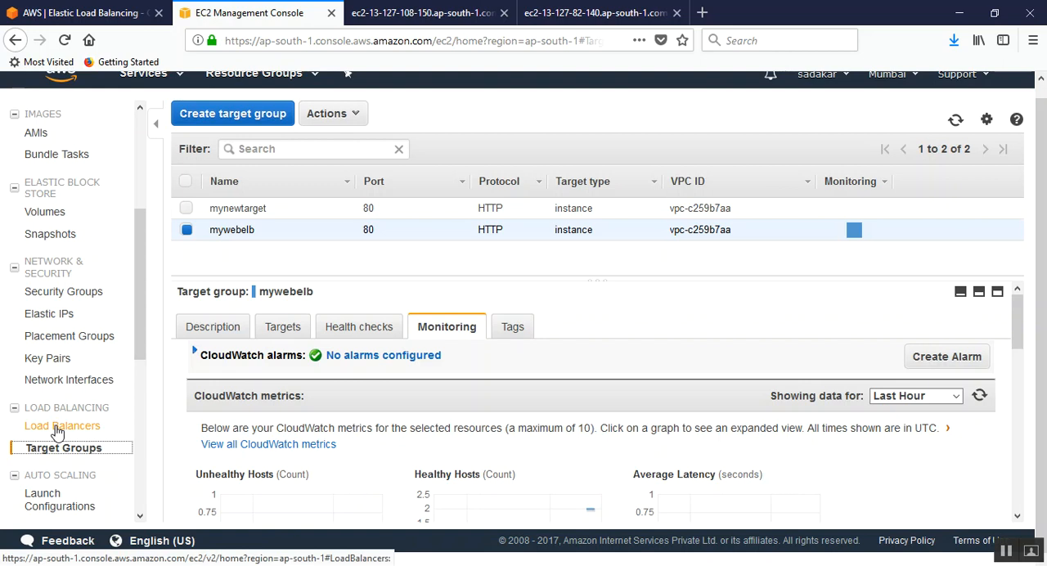
pyautogui.click(76, 431)
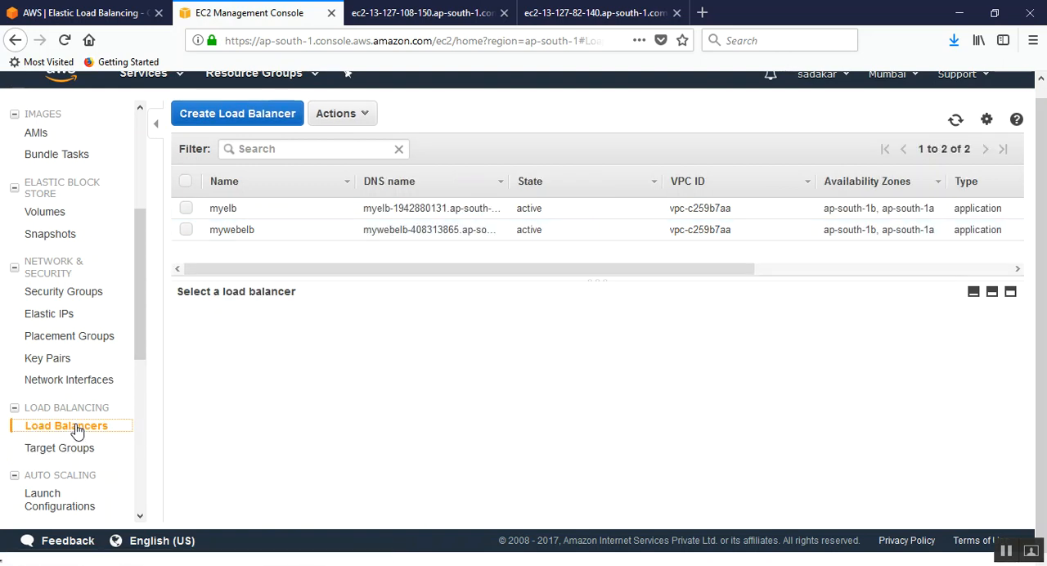
pyautogui.click(310, 236)
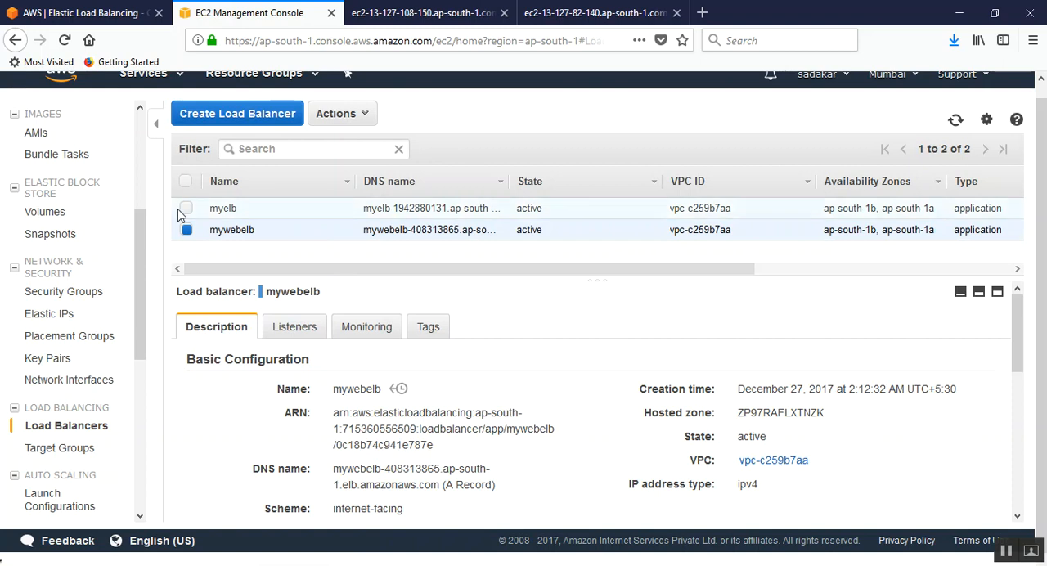
pyautogui.click(288, 336)
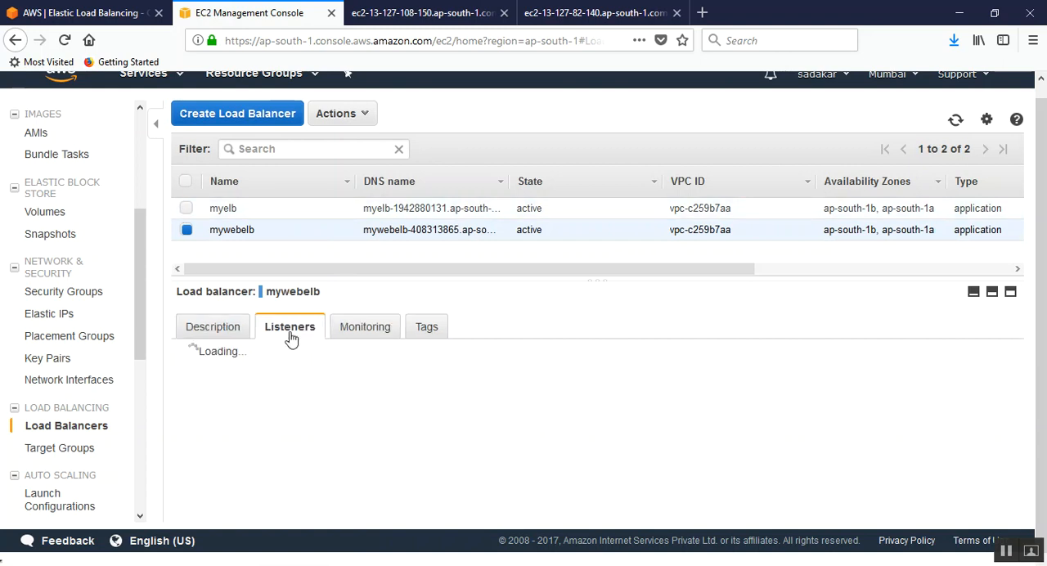
pyautogui.click(235, 336)
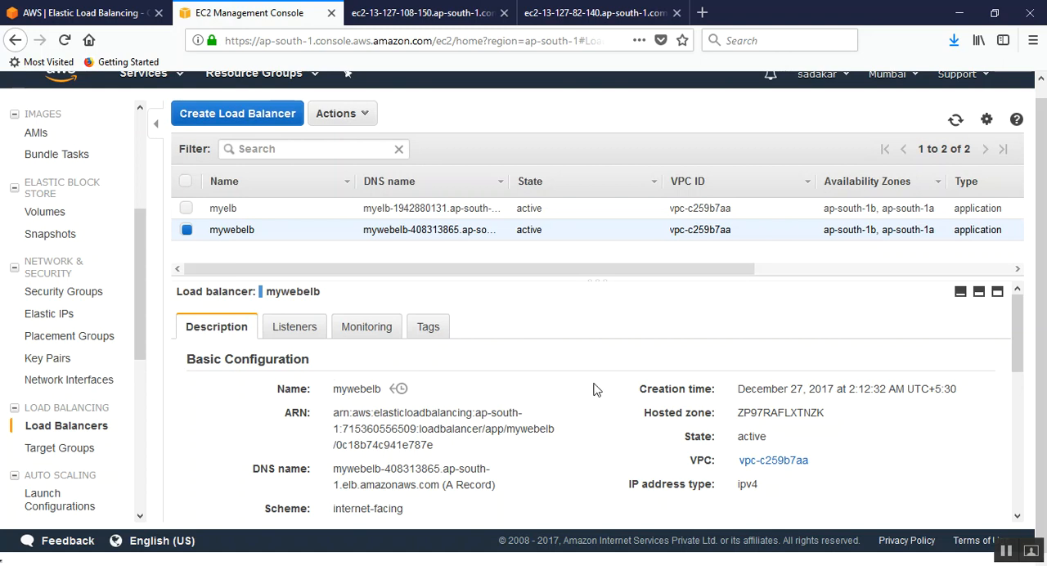
# Step: Copy the DNS name of mywebelb and open it in a new browser tab
pyautogui.moveTo(334, 471); pyautogui.dragTo(442, 486)
pyautogui.hotkey('ctrl', 'c')
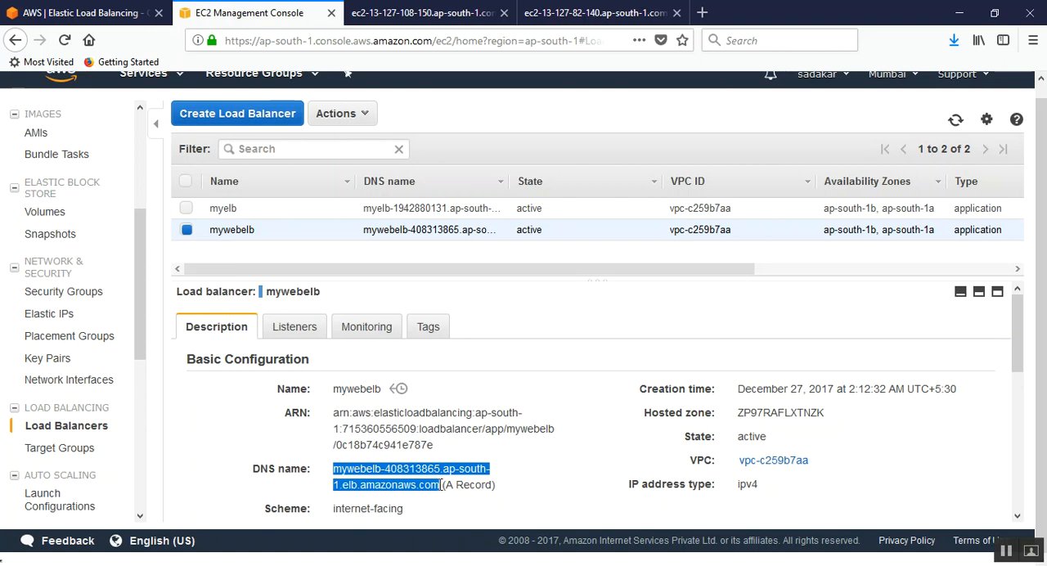
pyautogui.click(704, 13)
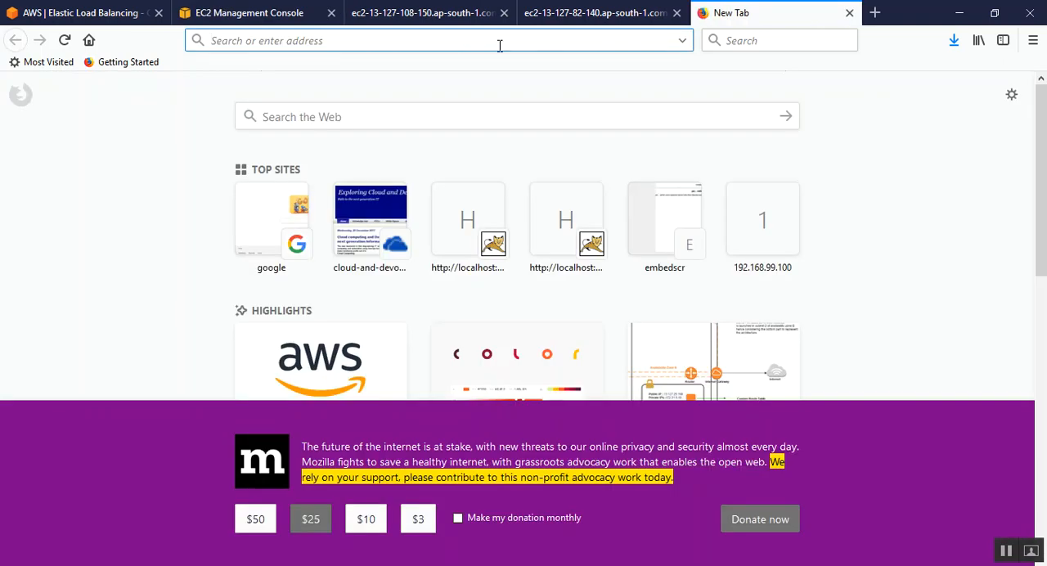
pyautogui.hotkey('ctrl', 'v')
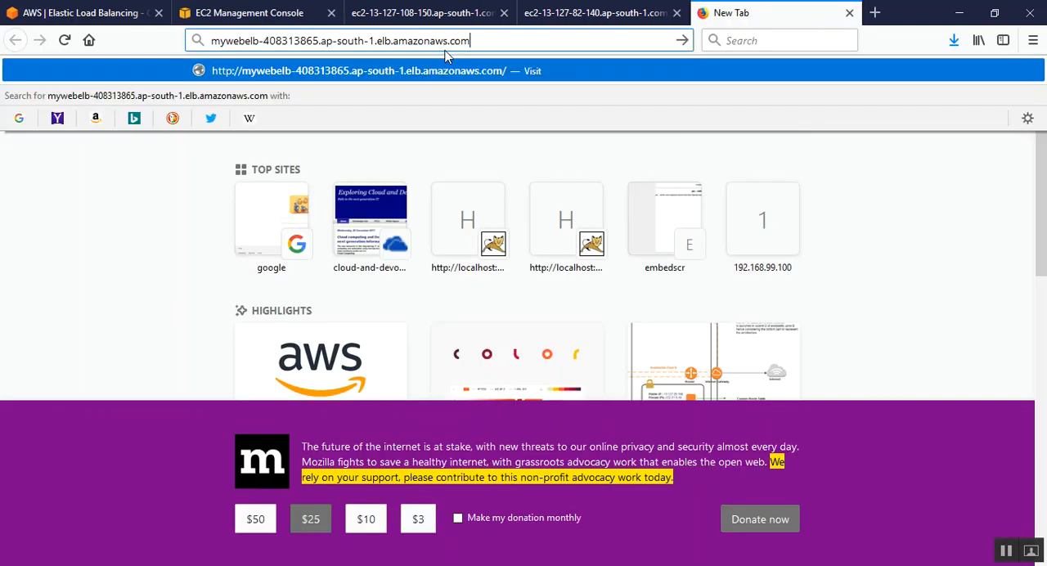
pyautogui.press('Return')
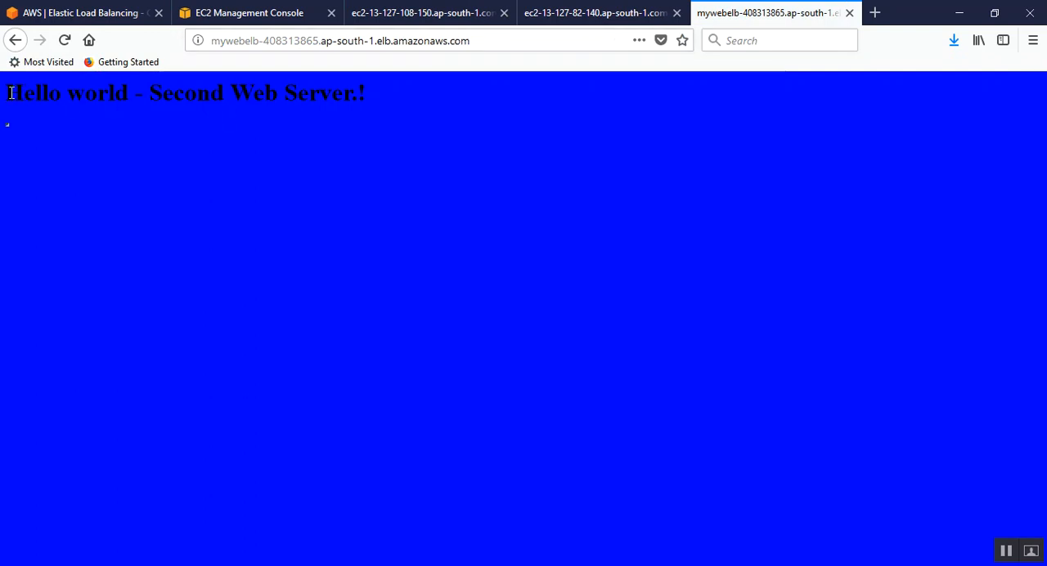
# Step: Reload the load balancer page twice and highlight the greeting on each load to compare which web server responds
pyautogui.moveTo(9, 92); pyautogui.dragTo(367, 94)
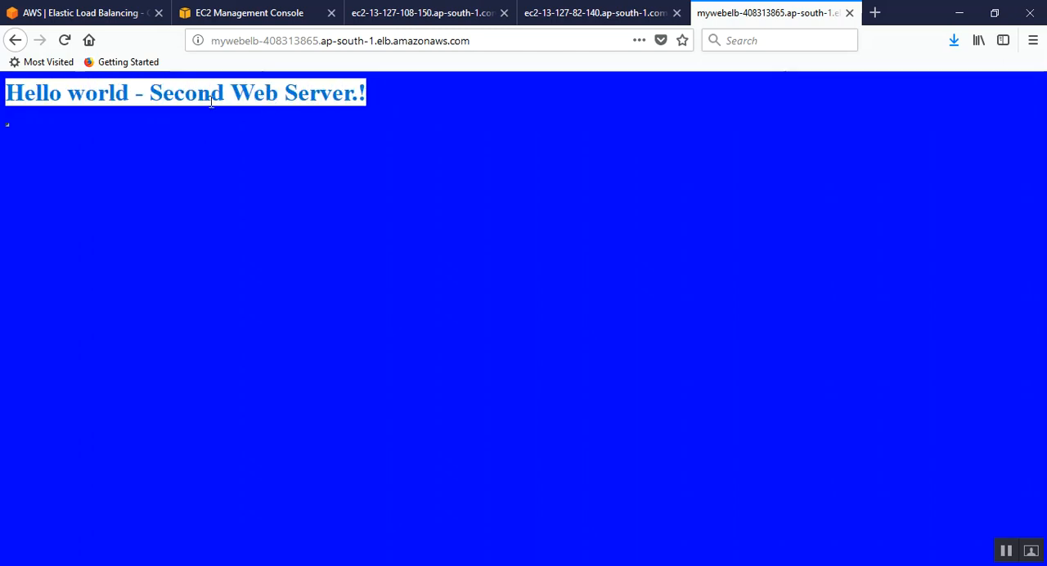
pyautogui.click(119, 104)
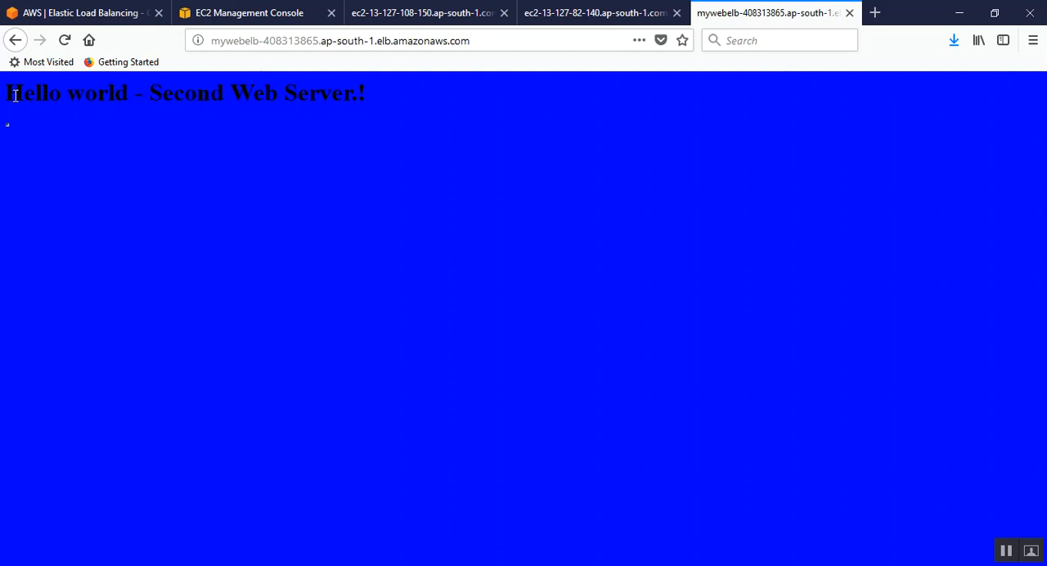
pyautogui.click(66, 41)
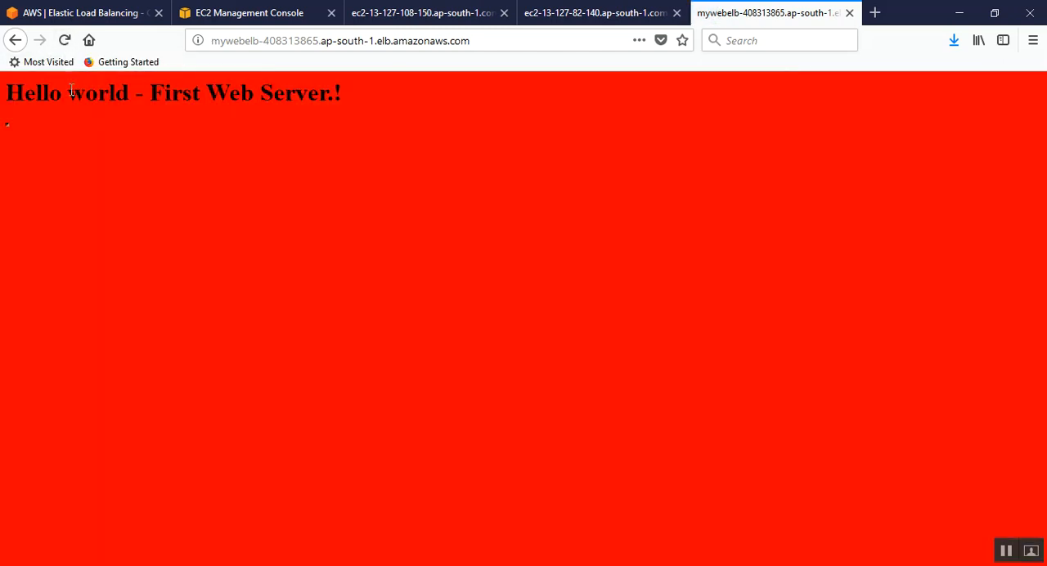
pyautogui.moveTo(6, 91); pyautogui.dragTo(348, 92)
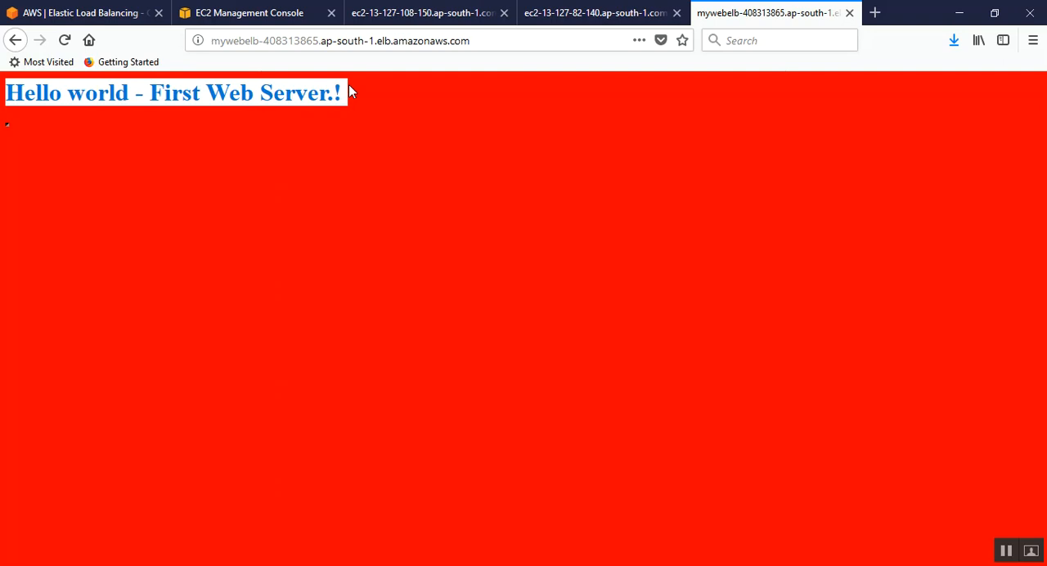
pyautogui.click(64, 41)
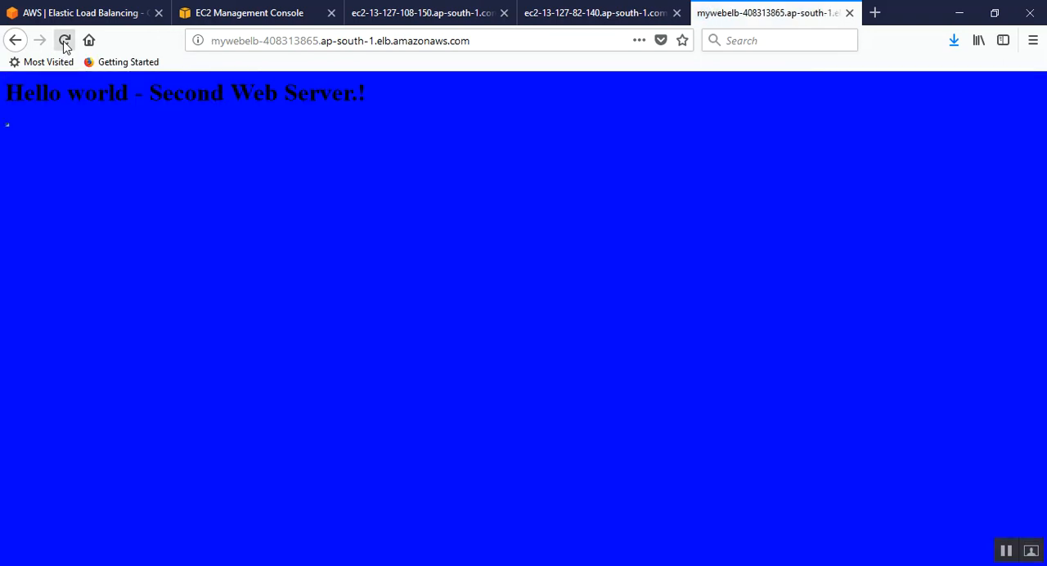
pyautogui.moveTo(24, 95); pyautogui.dragTo(373, 96)
pyautogui.click(322, 124)
pyautogui.moveTo(372, 96); pyautogui.dragTo(13, 98)
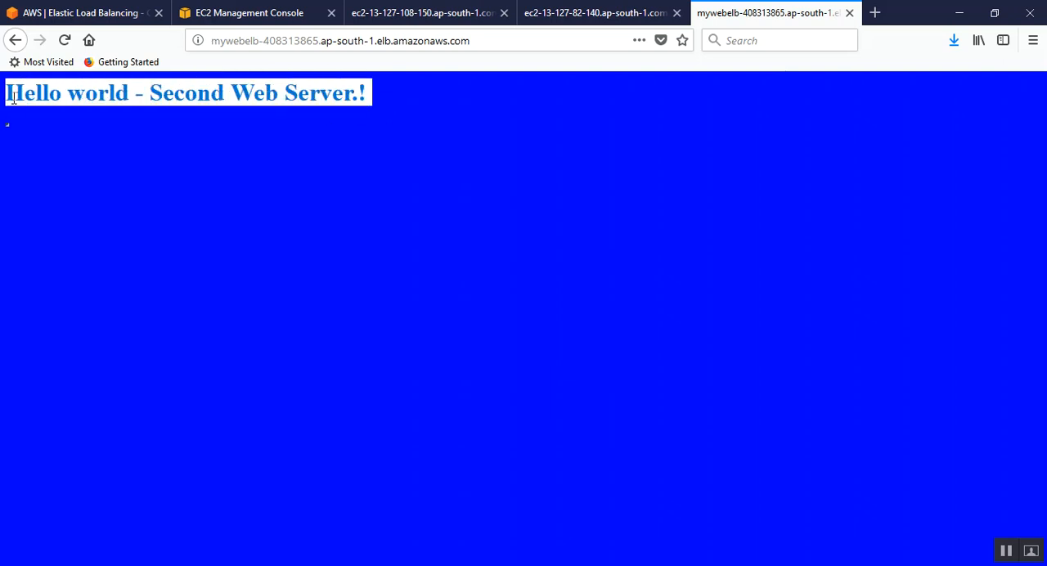